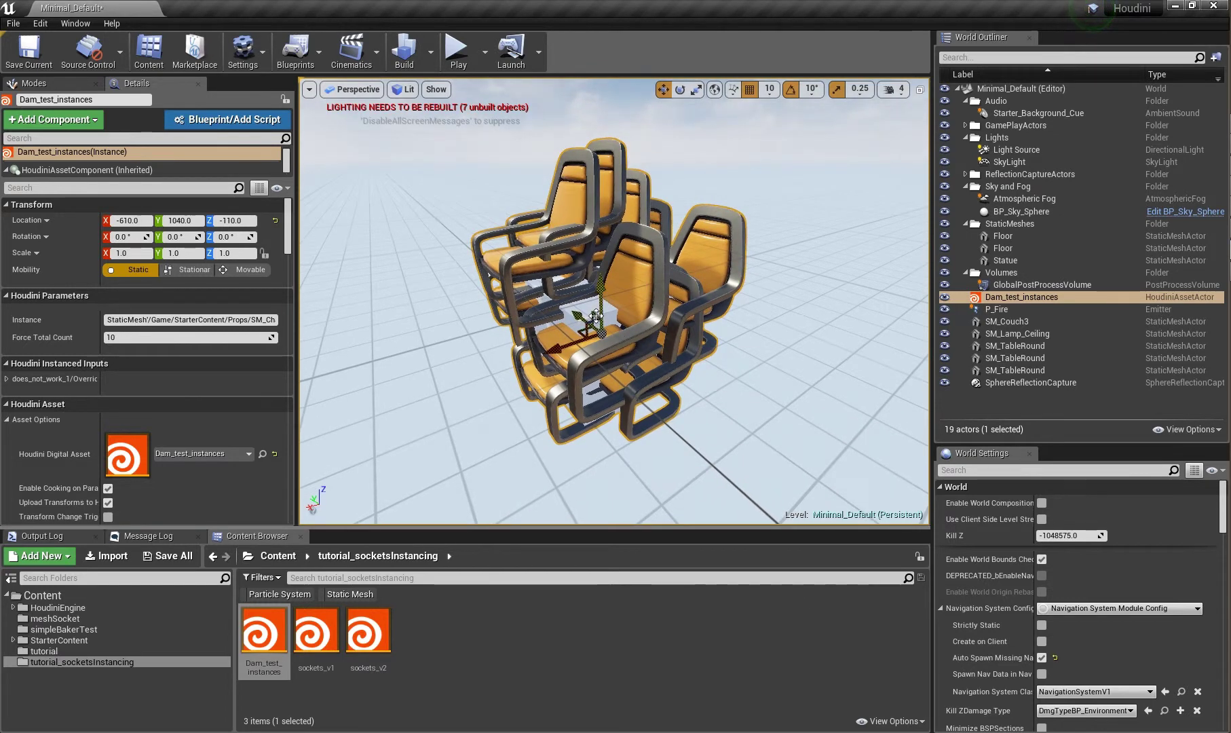
# - Set the Force Total Count of the Dam_test_instances asset to 2
pyautogui.moveTo(623, 349); pyautogui.dragTo(633, 368, button='right')
pyautogui.moveTo(645, 353); pyautogui.dragTo(648, 354)
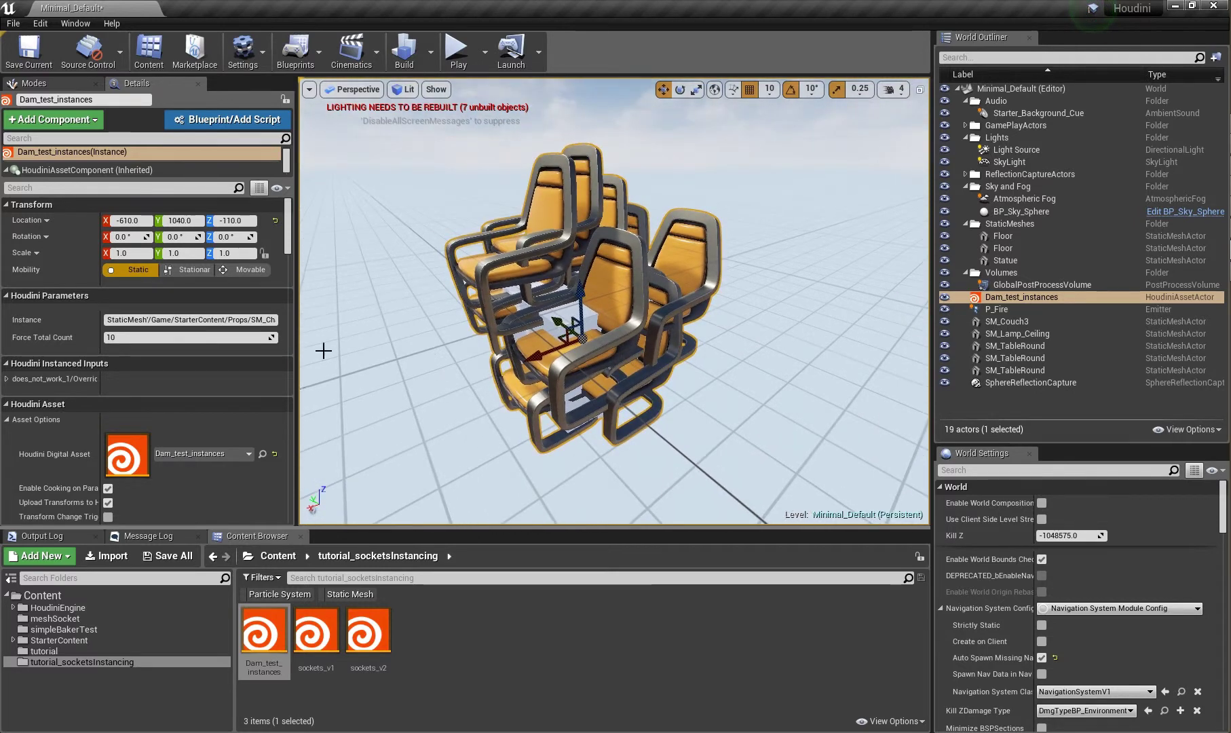
pyautogui.click(209, 338)
pyautogui.write('2')
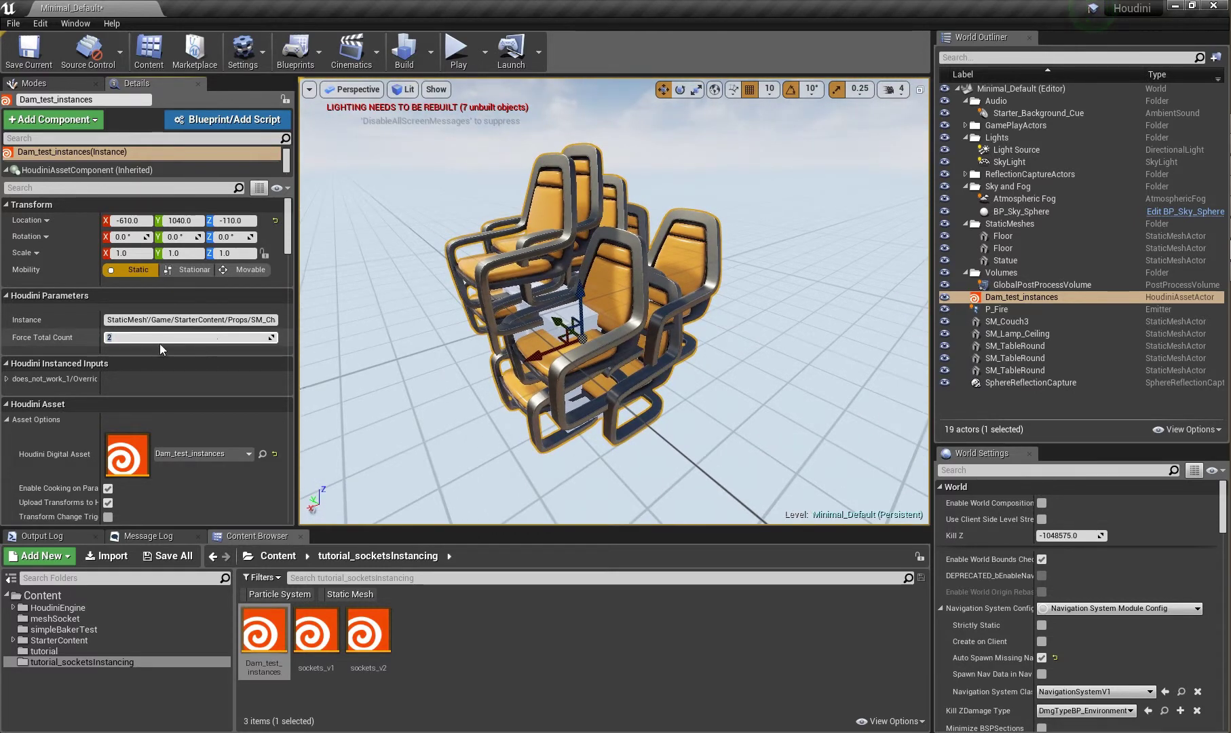
pyautogui.press('Return')
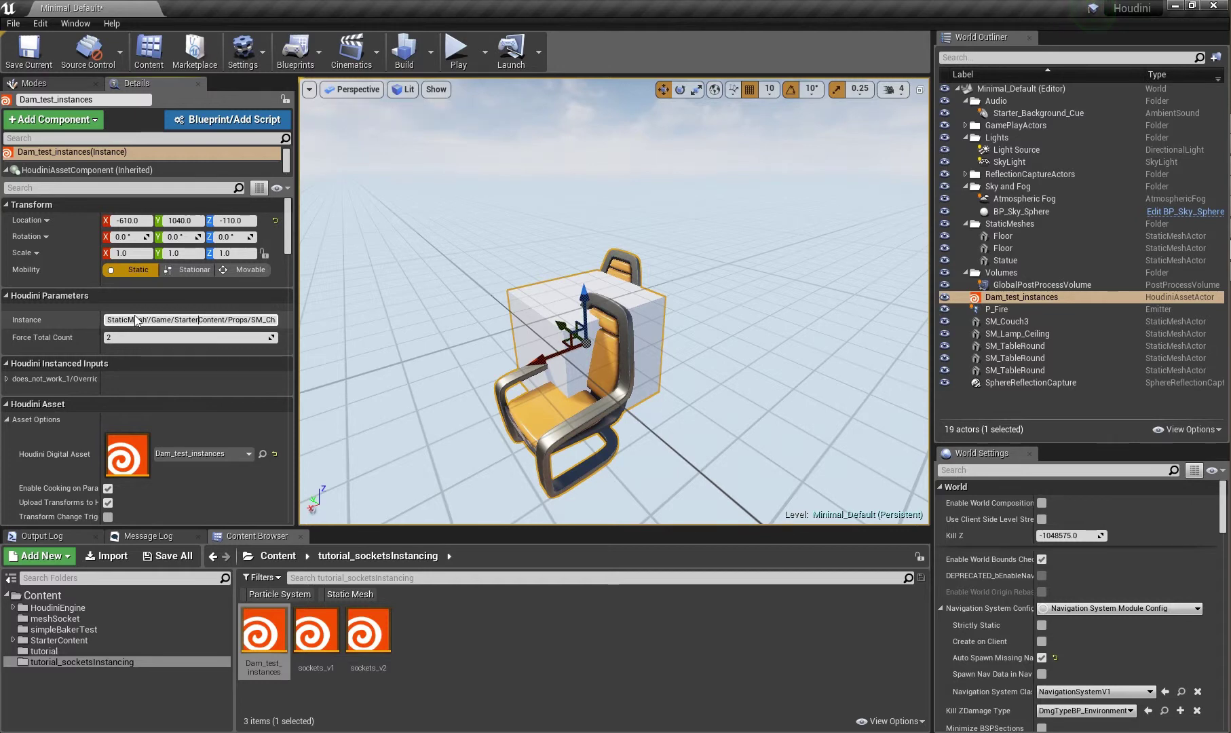
# - Check the end of the Instance mesh path and set the Force Total Count to 5
pyautogui.click(241, 319)
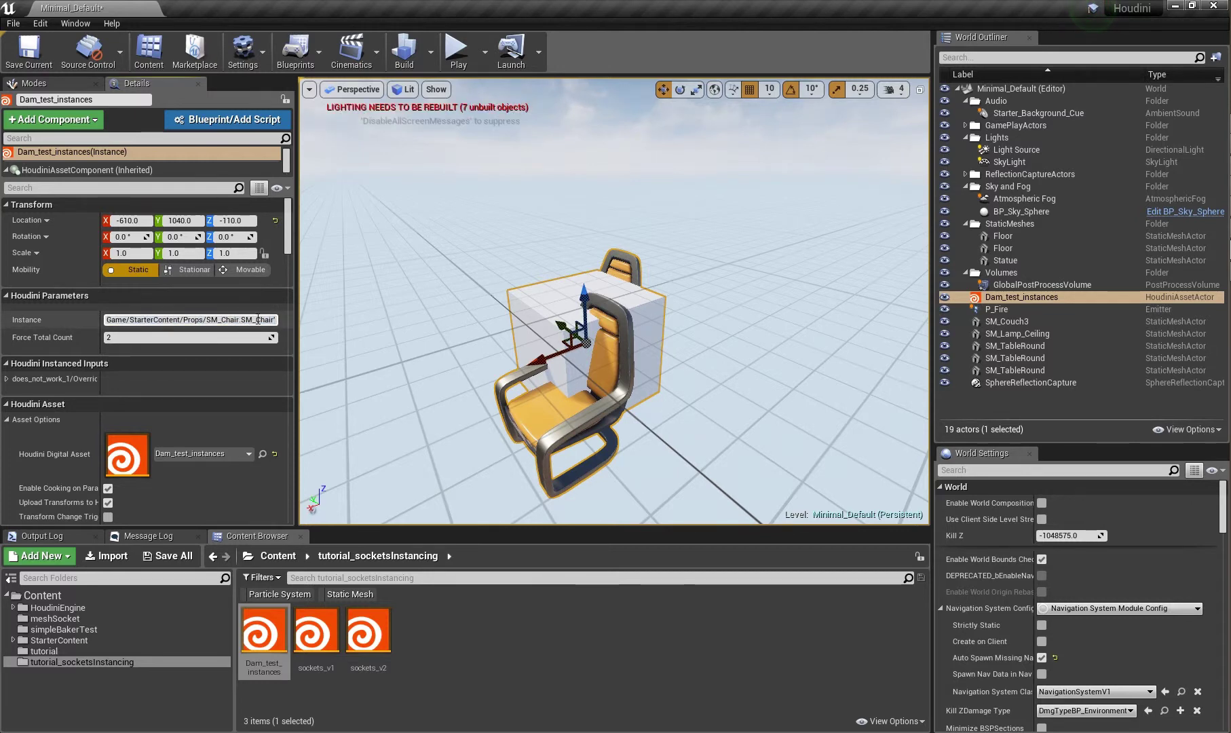
pyautogui.click(234, 338)
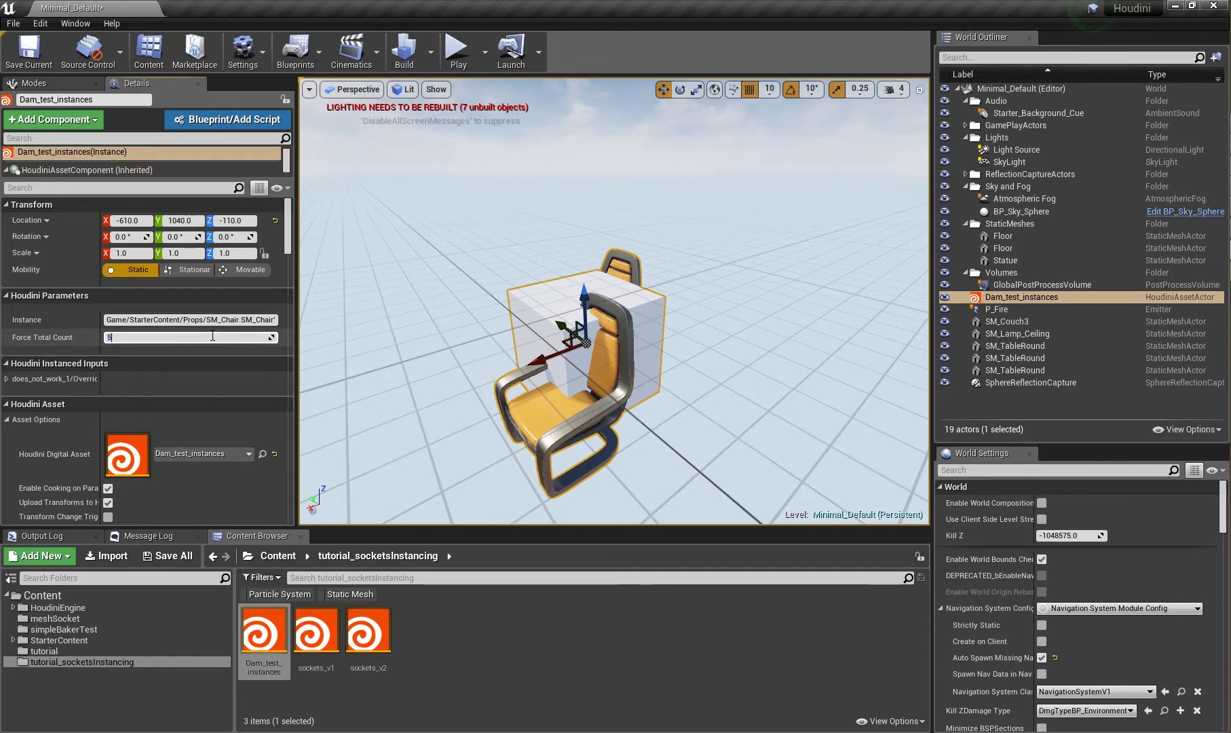
pyautogui.write('5')
pyautogui.press('Return')
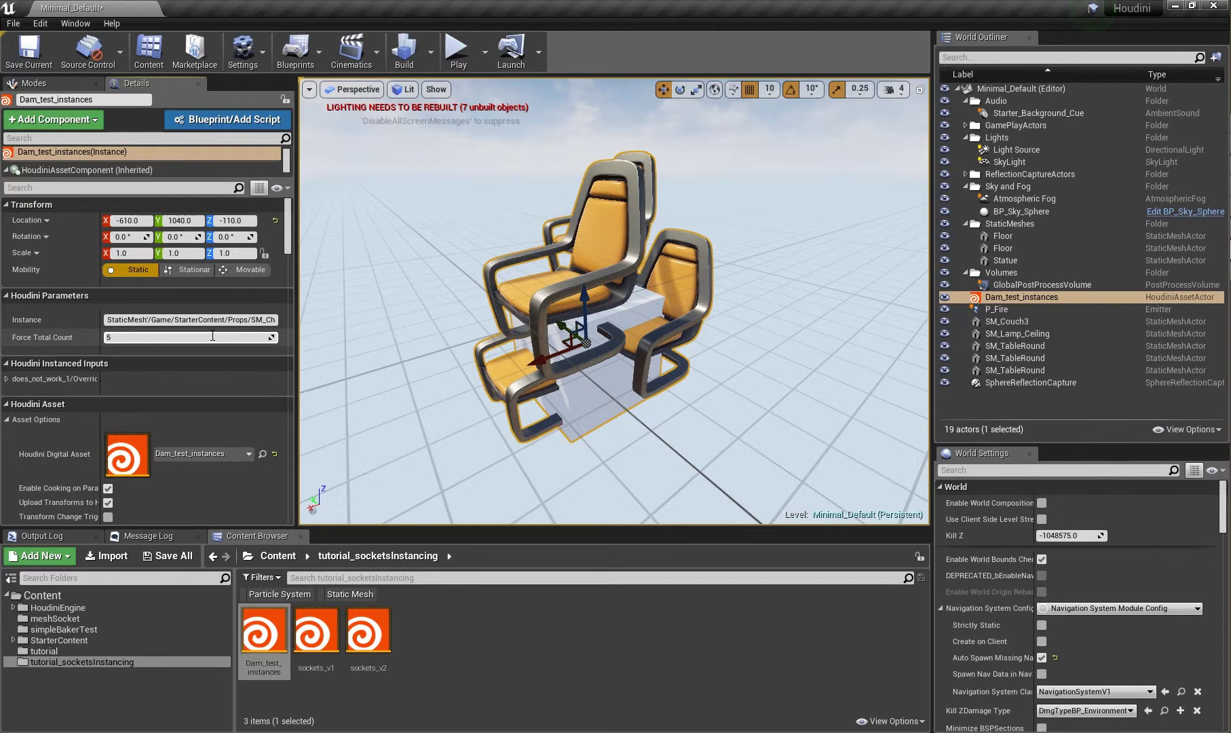
# - Set the Force Total Count to 0 so that no chairs are instanced on the box
pyautogui.click(211, 336)
pyautogui.write('0')
pyautogui.press('Return')
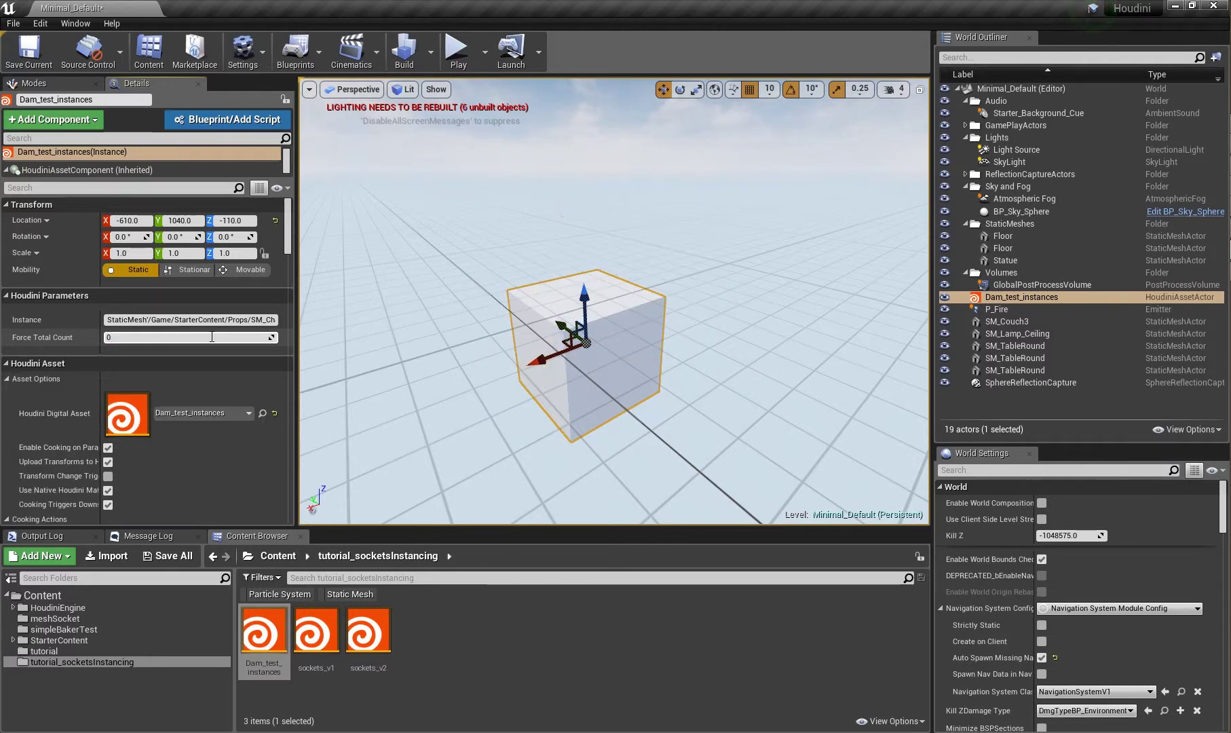
# - Raise the Force Total Count to 17 and apply the value
pyautogui.click(226, 336)
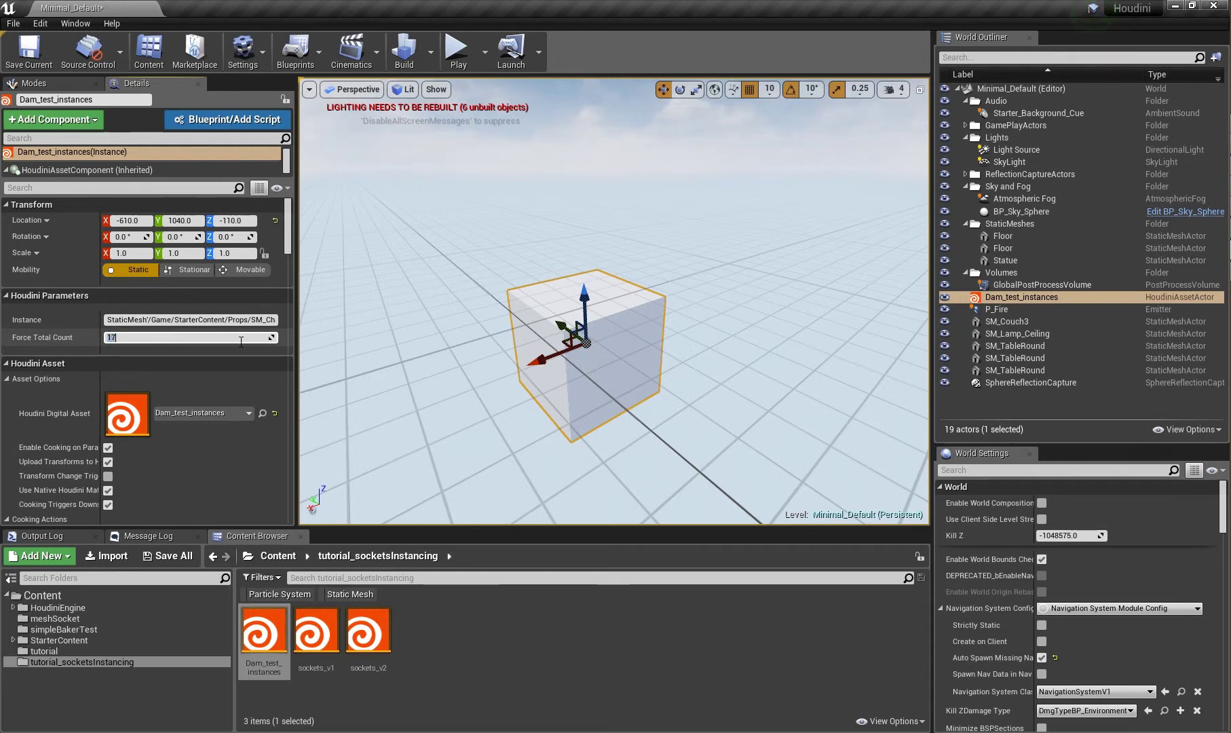
pyautogui.click(633, 359)
pyautogui.click(625, 334)
# - Lower the Force Total Count of Dam_test_instances to 5
pyautogui.click(250, 335)
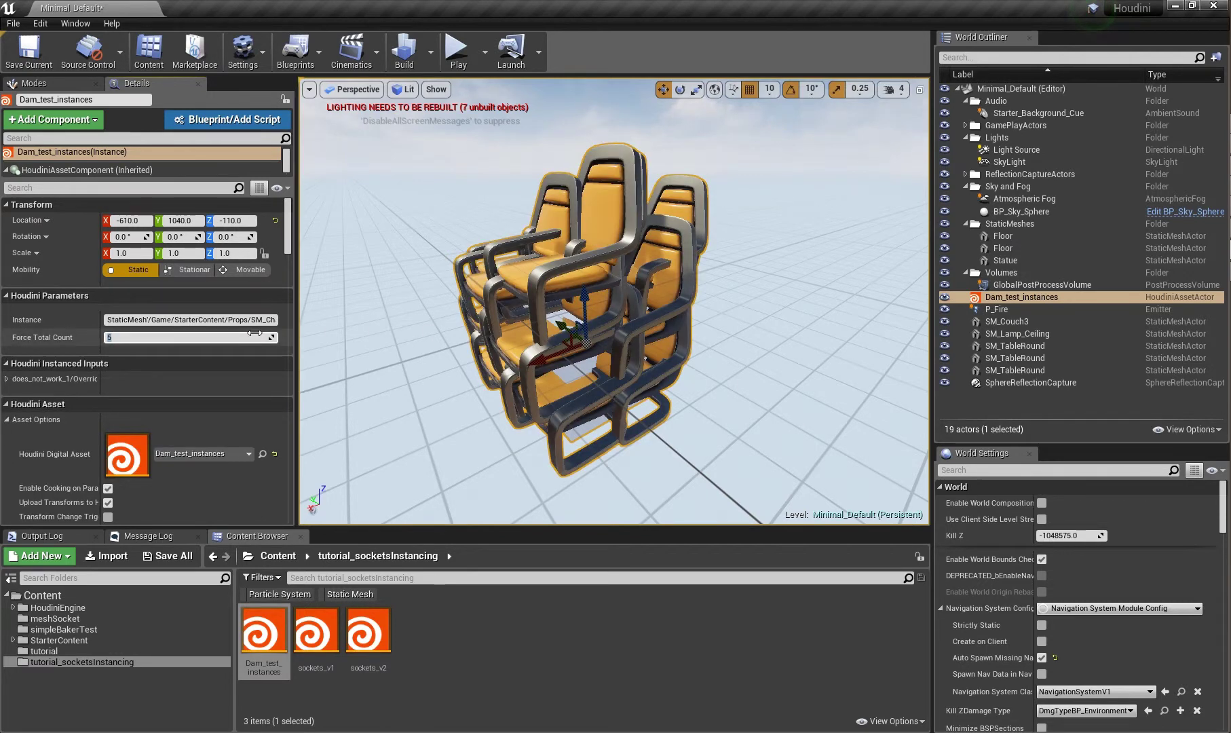
pyautogui.write('5')
pyautogui.press('Return')
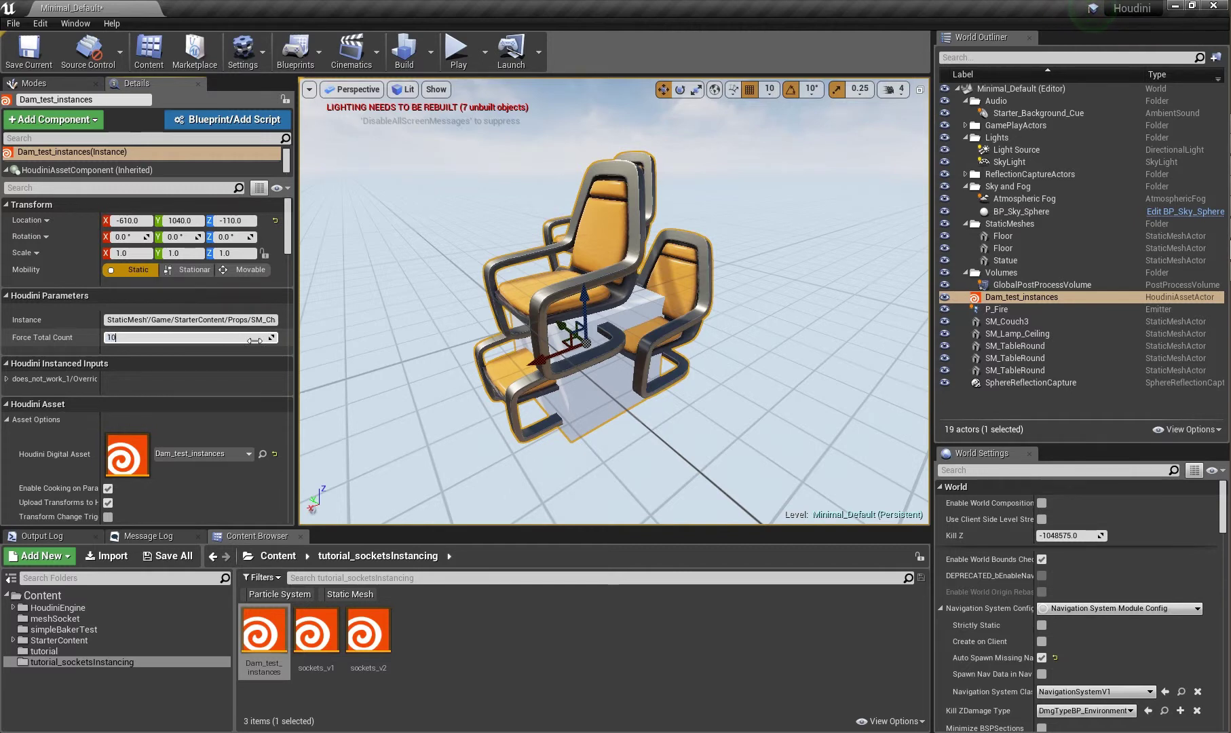
# - Set the Force Total Count to 10 and then raise it to 50
pyautogui.write('10')
pyautogui.press('Return')
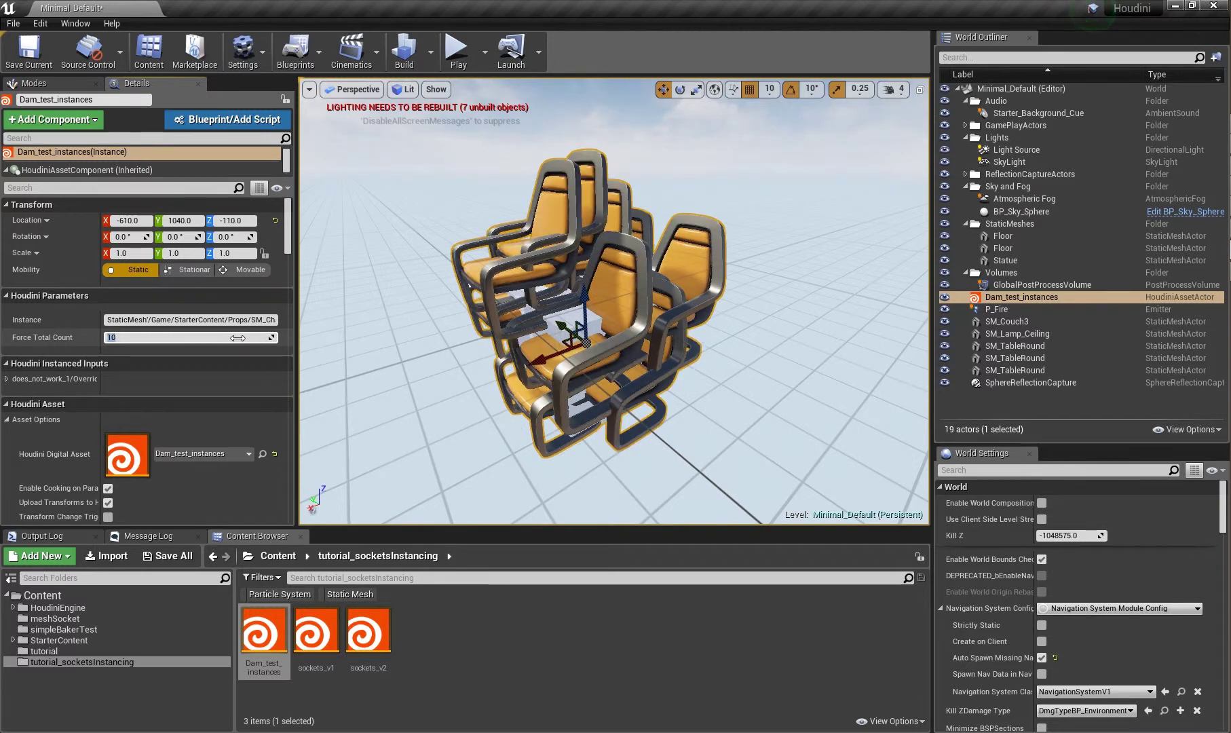
pyautogui.press('Return')
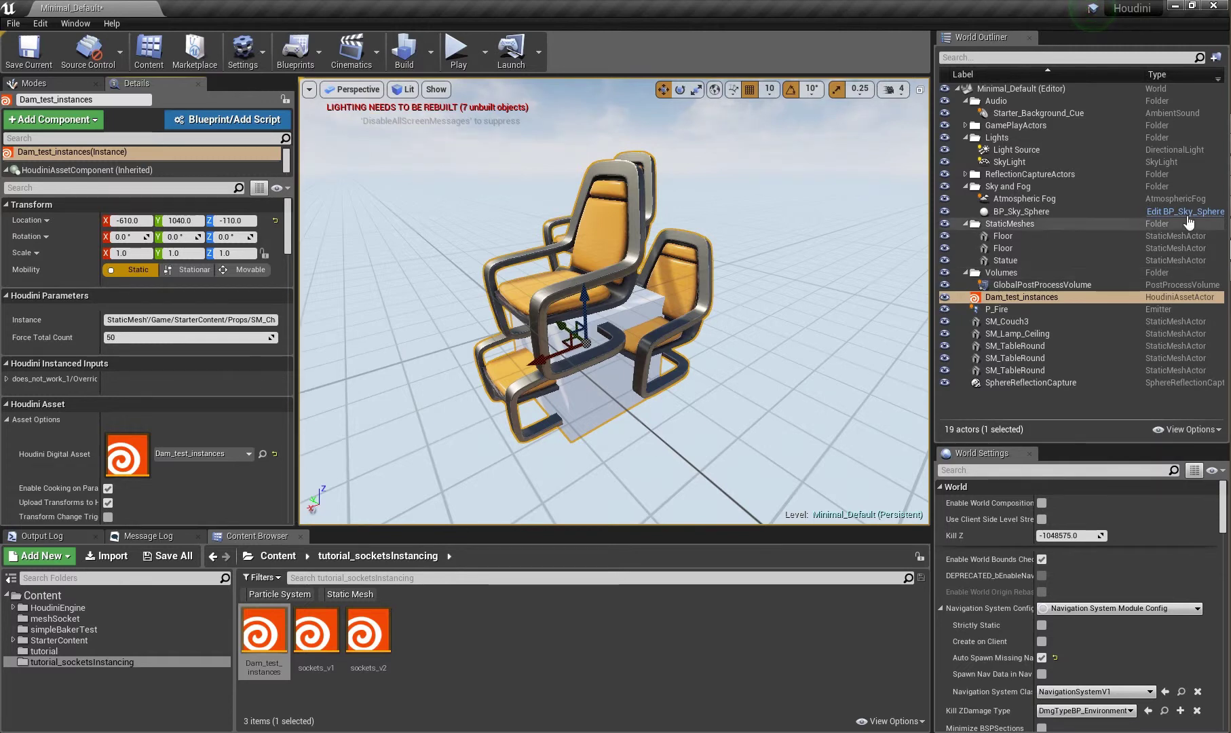
# - Switch to Houdini and display the output of the scatter1 node in the Dam_test_instances1 network
pyautogui.moveTo(1228, 234)
pyautogui.click(1144, 231)
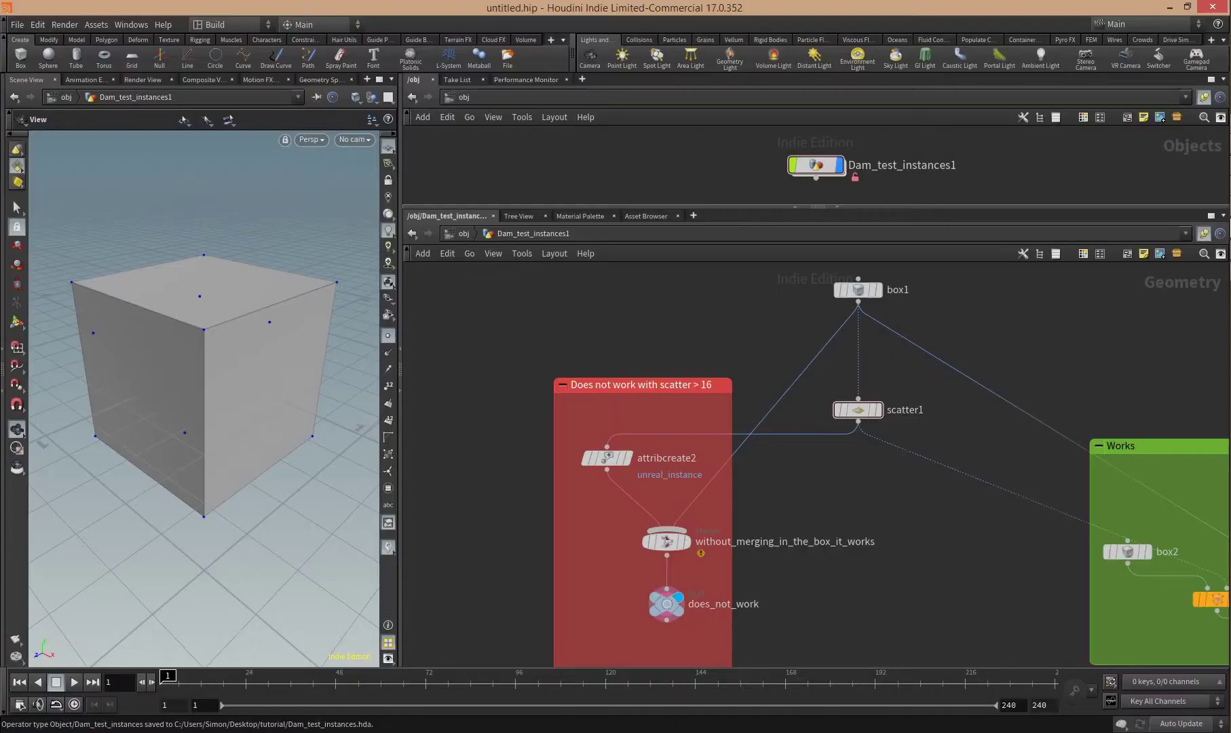
pyautogui.moveTo(810, 497); pyautogui.dragTo(850, 492, button='middle')
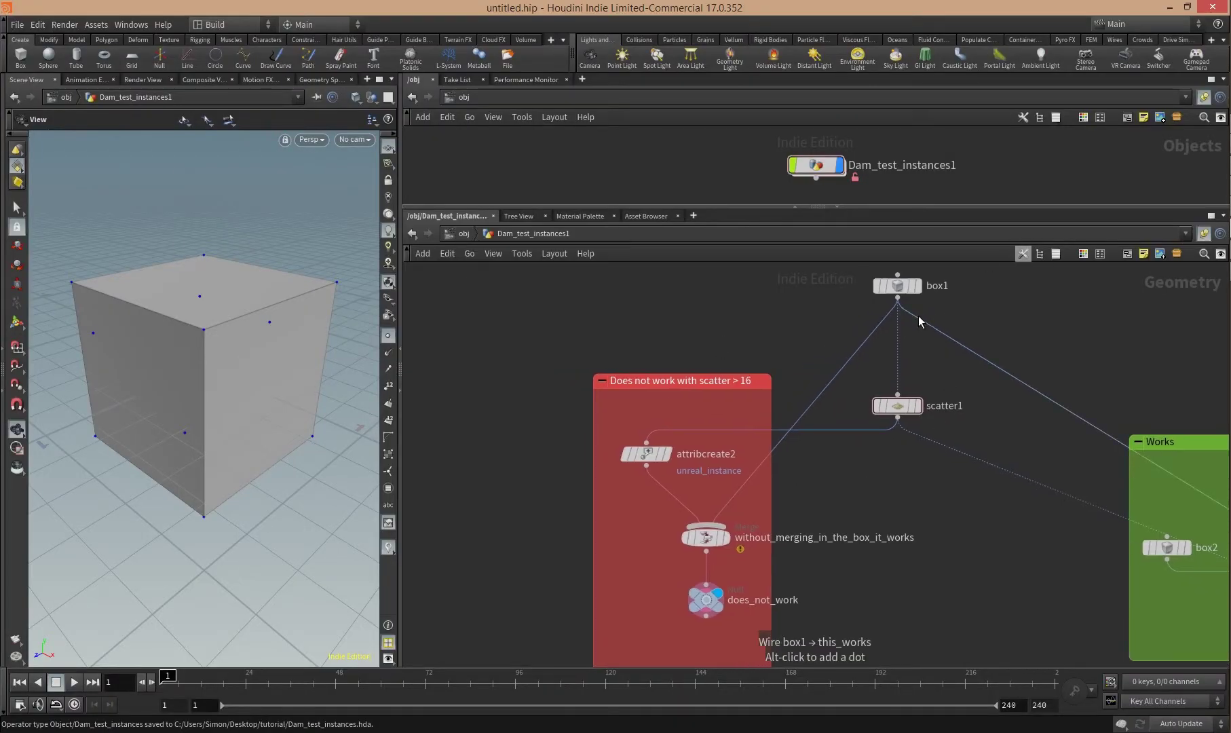
pyautogui.click(898, 287)
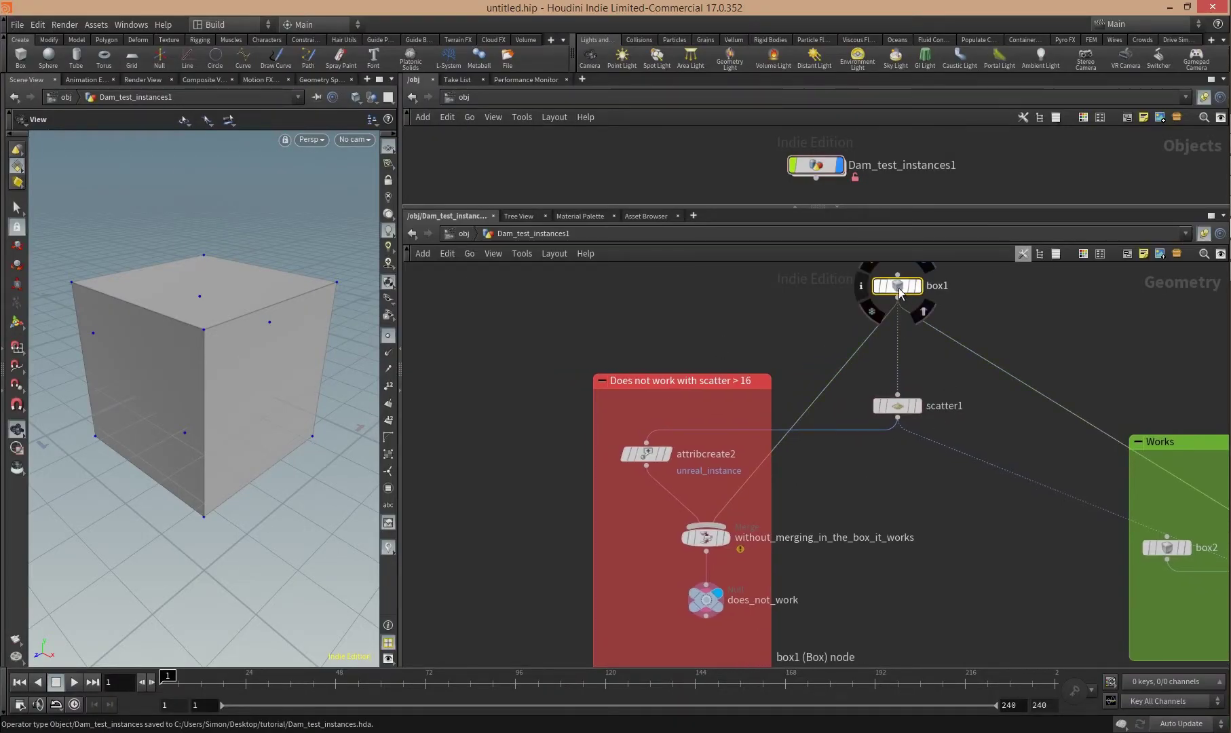
pyautogui.click(896, 406)
pyautogui.click(923, 381)
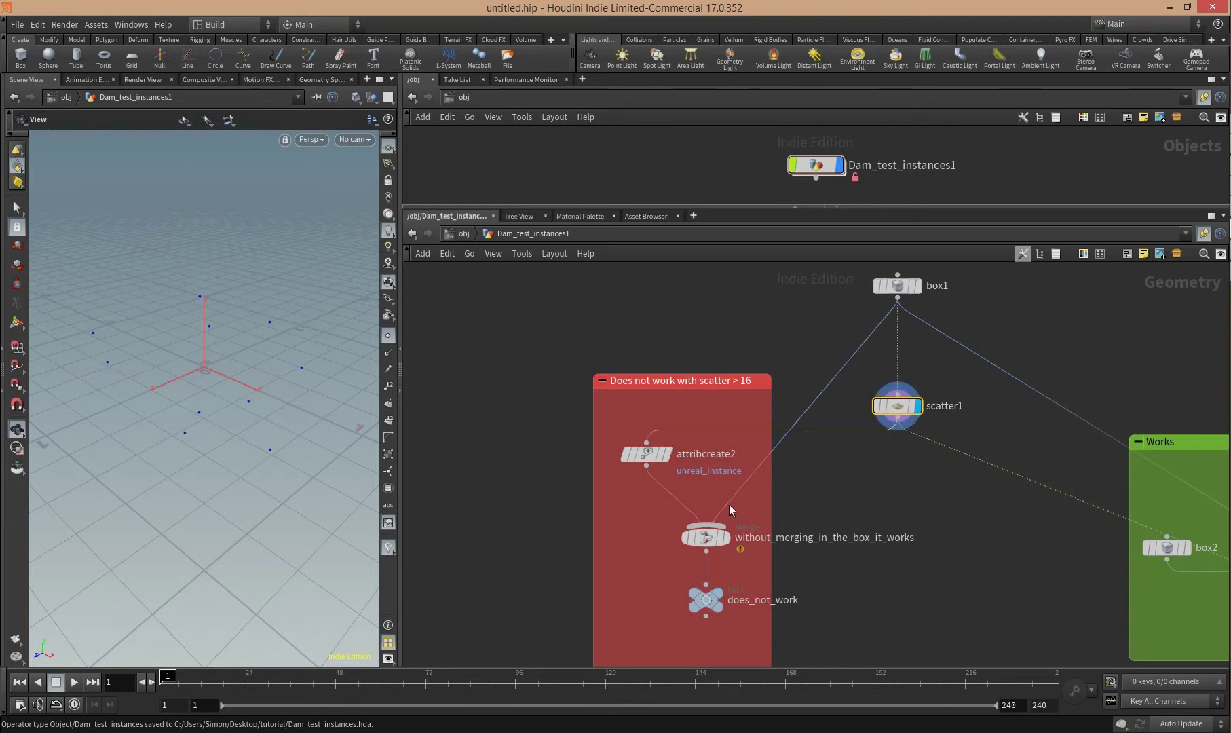
# - Inspect the parameters of attribcreate2, including the unreal_instance attribute's class, type and string value
pyautogui.click(647, 456)
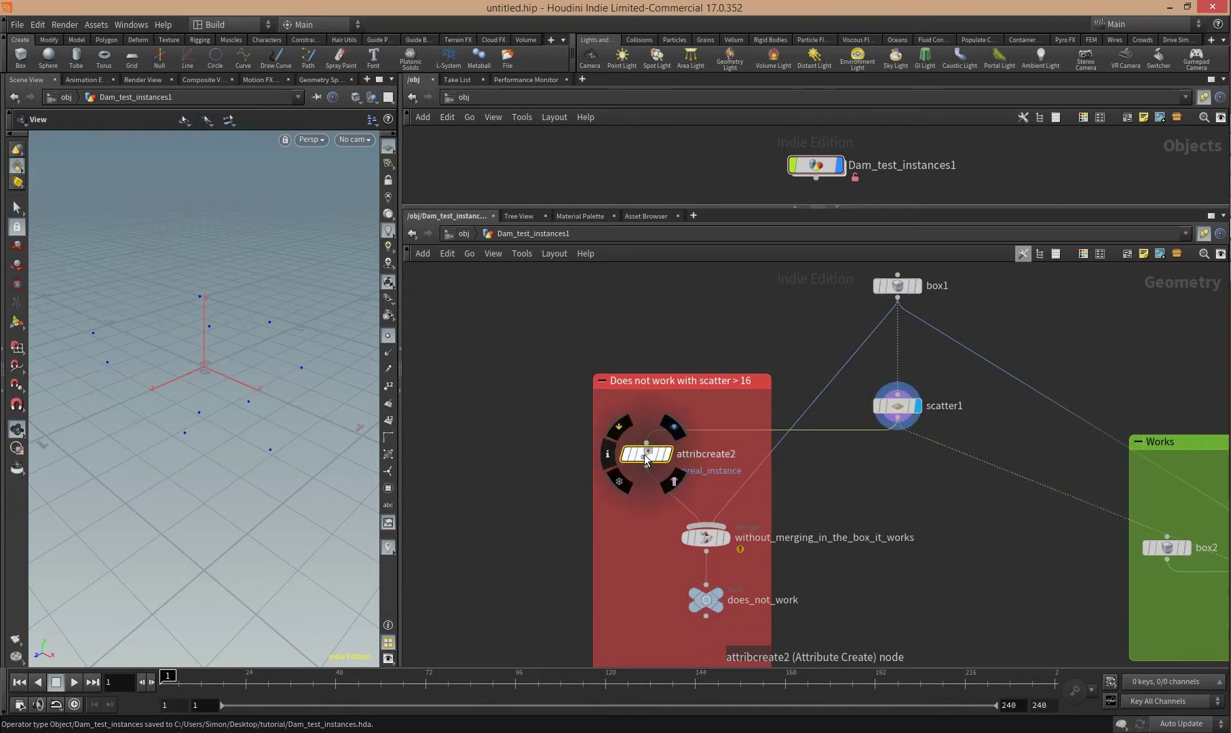
pyautogui.press('p')
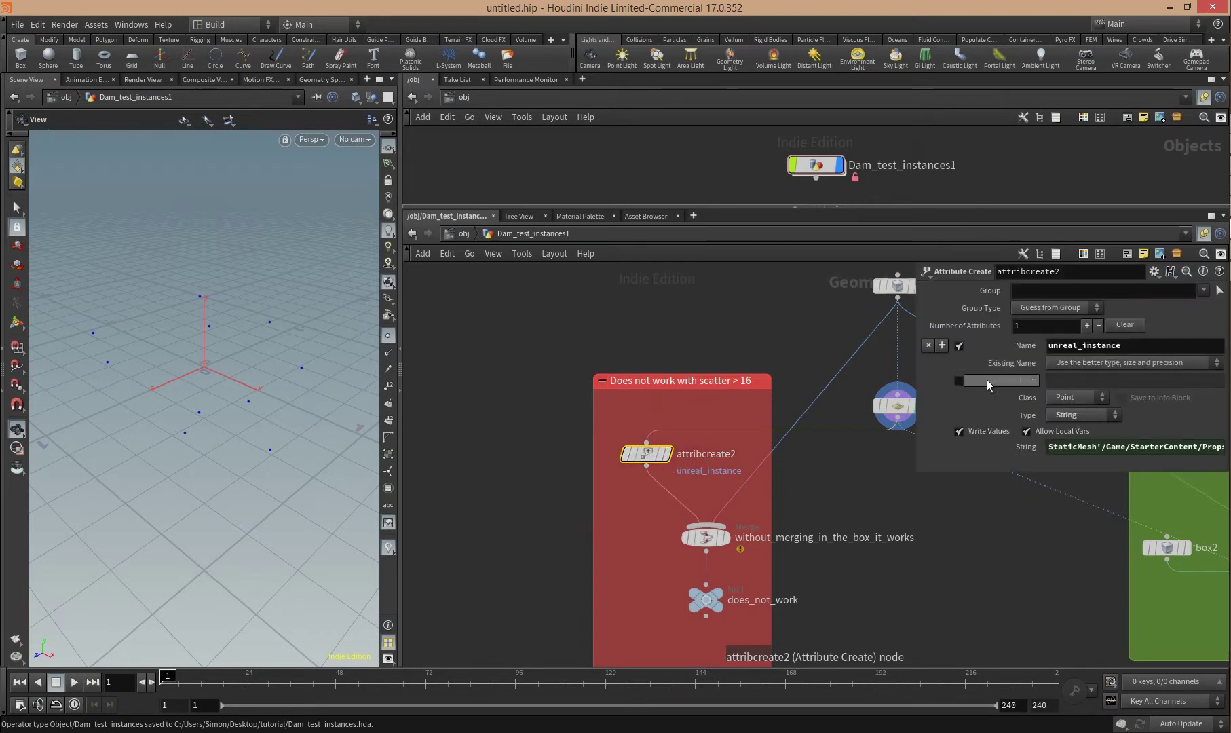
pyautogui.press('p')
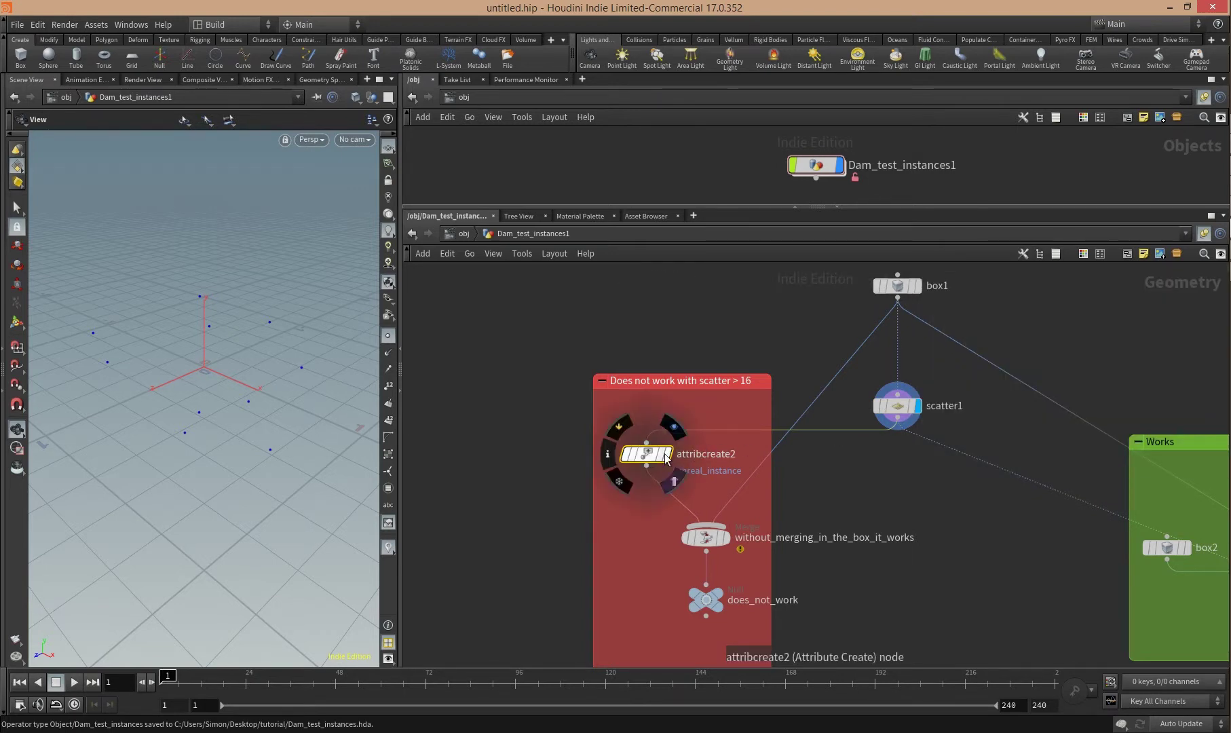
pyautogui.press('p')
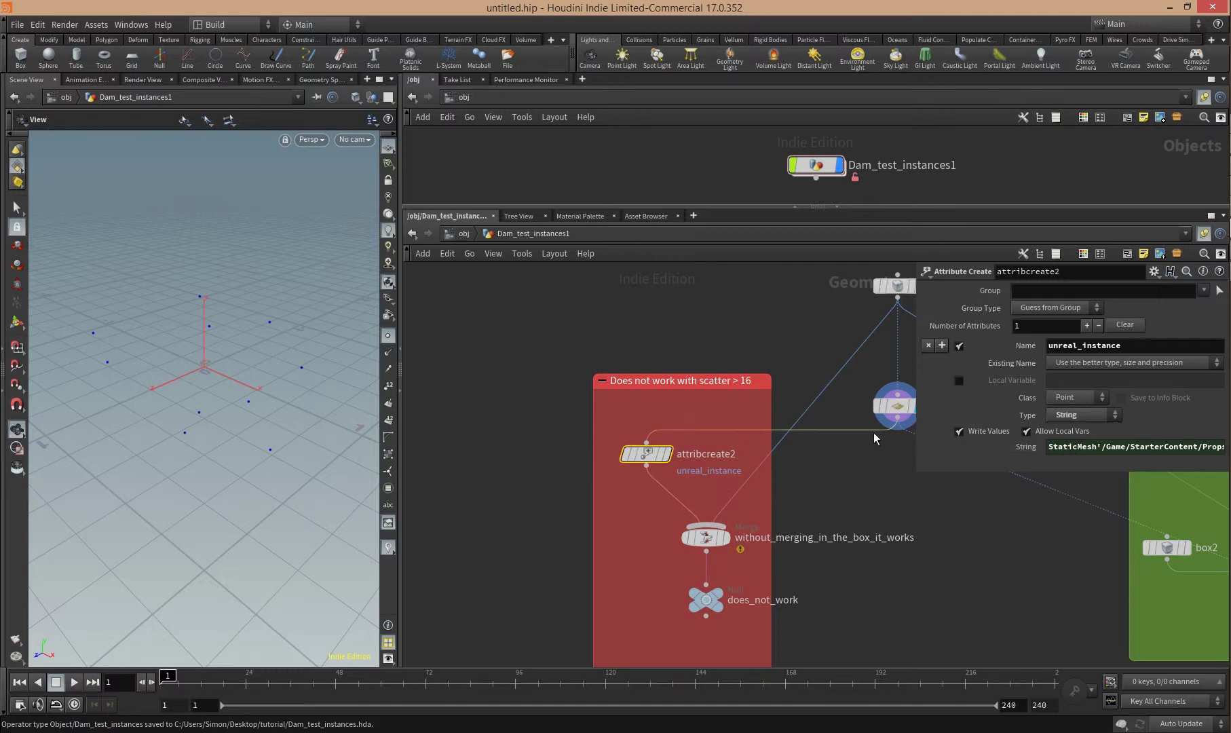
pyautogui.press('p')
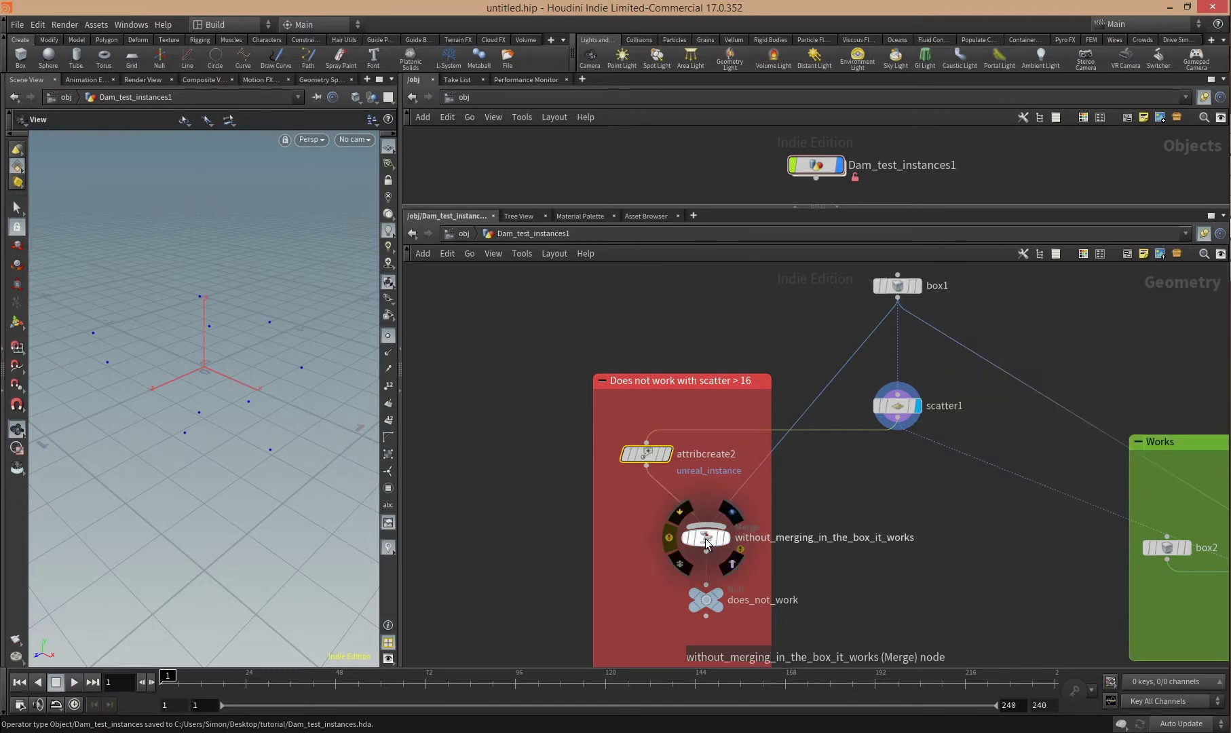
# - Display the without_merging_in_the_box_it_works merge and examine the unreal_instance values per point of does_not_work in the geometry spreadsheet
pyautogui.click(709, 534)
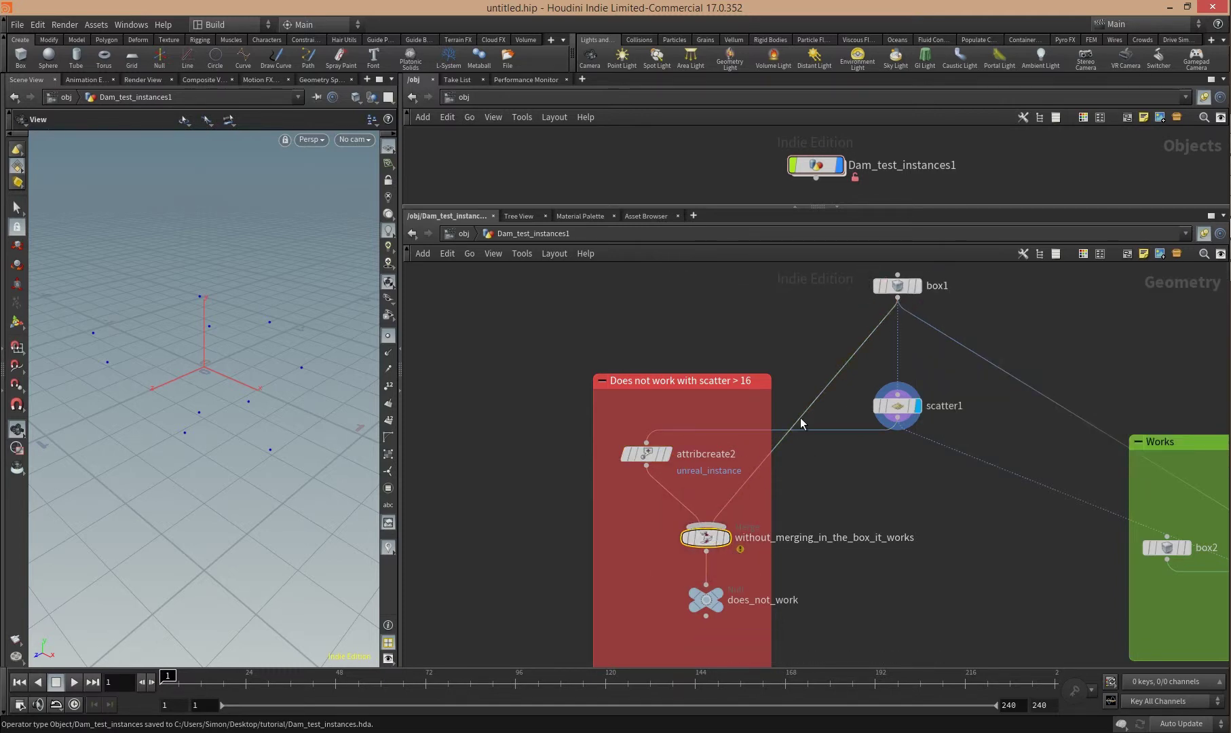
pyautogui.click(725, 538)
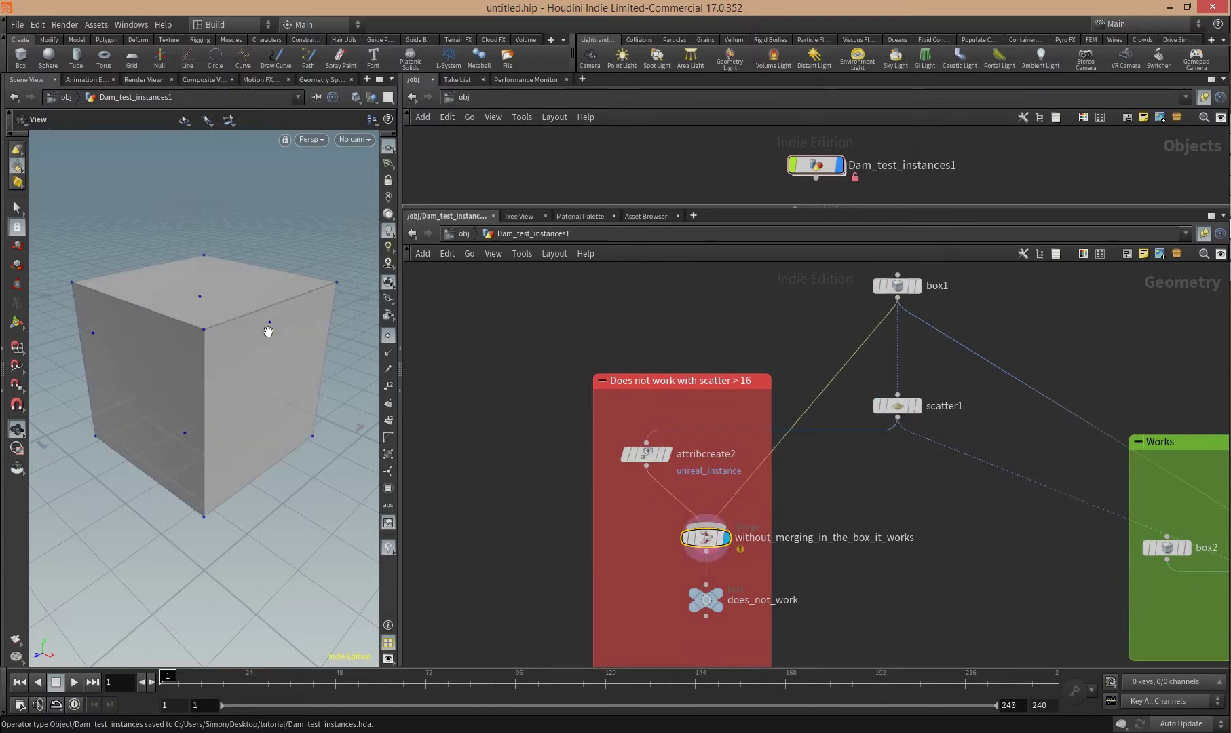
pyautogui.click(708, 599)
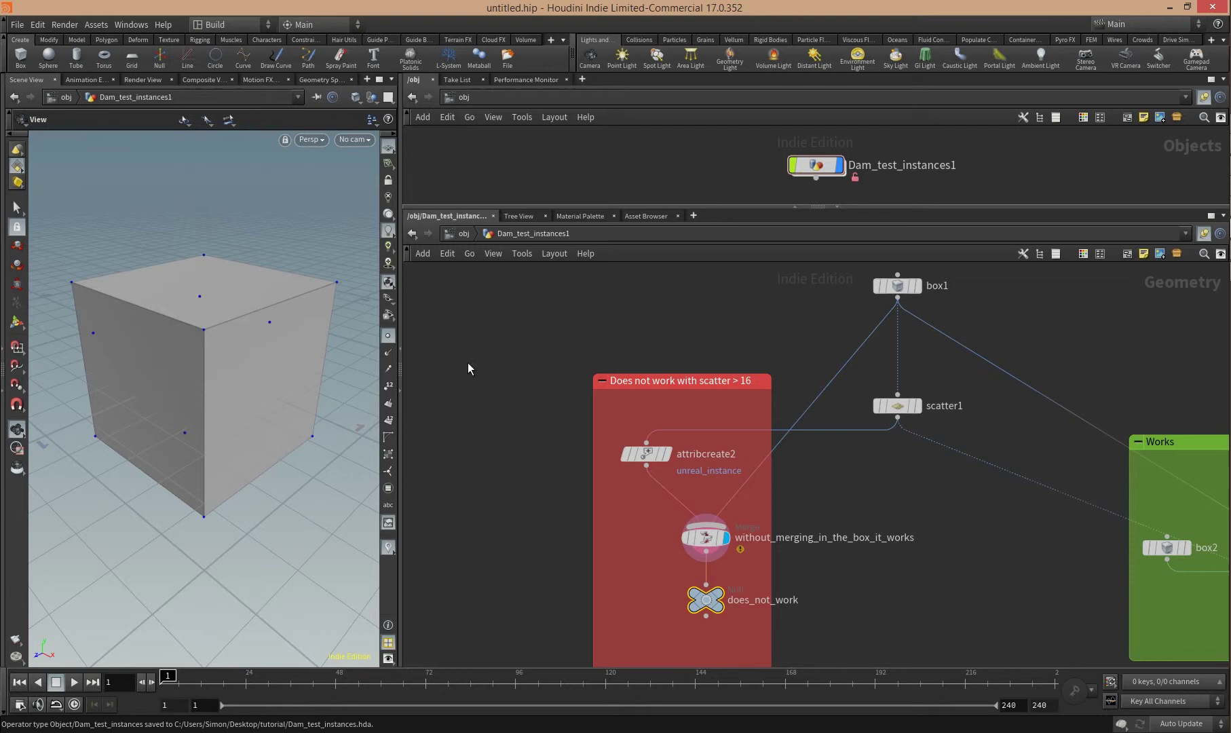
pyautogui.click(313, 80)
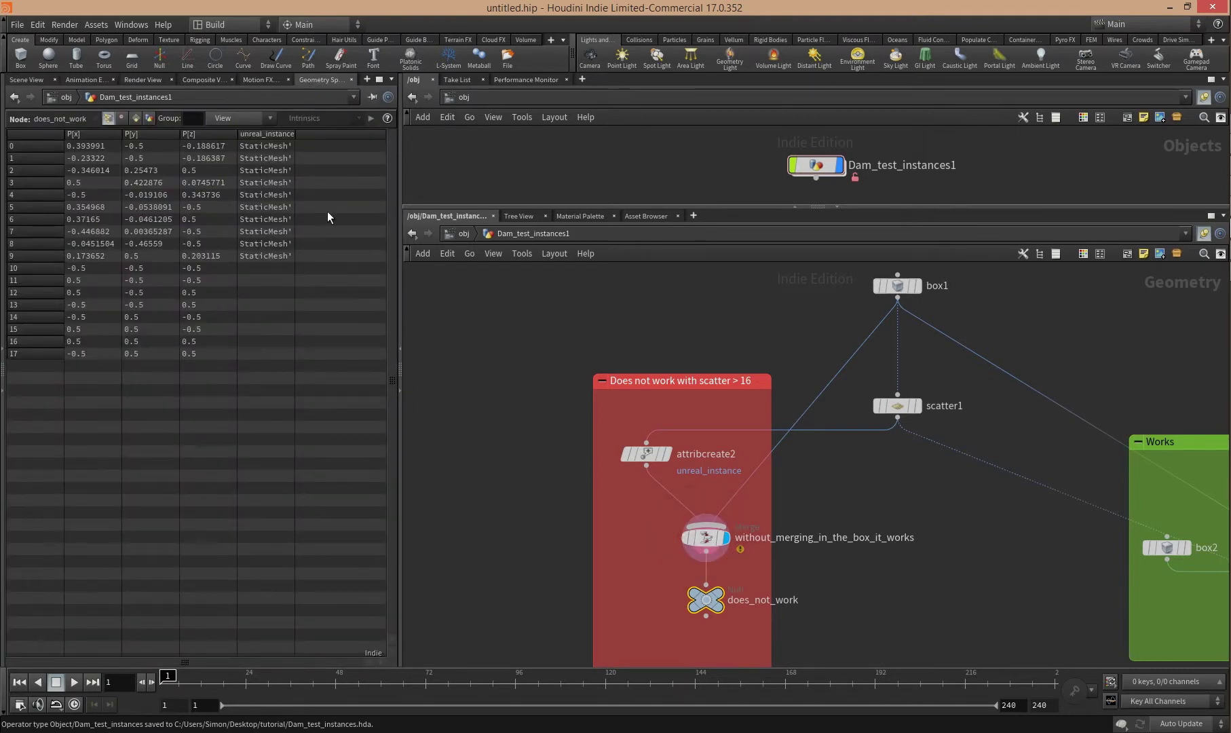
pyautogui.moveTo(297, 133); pyautogui.dragTo(365, 134)
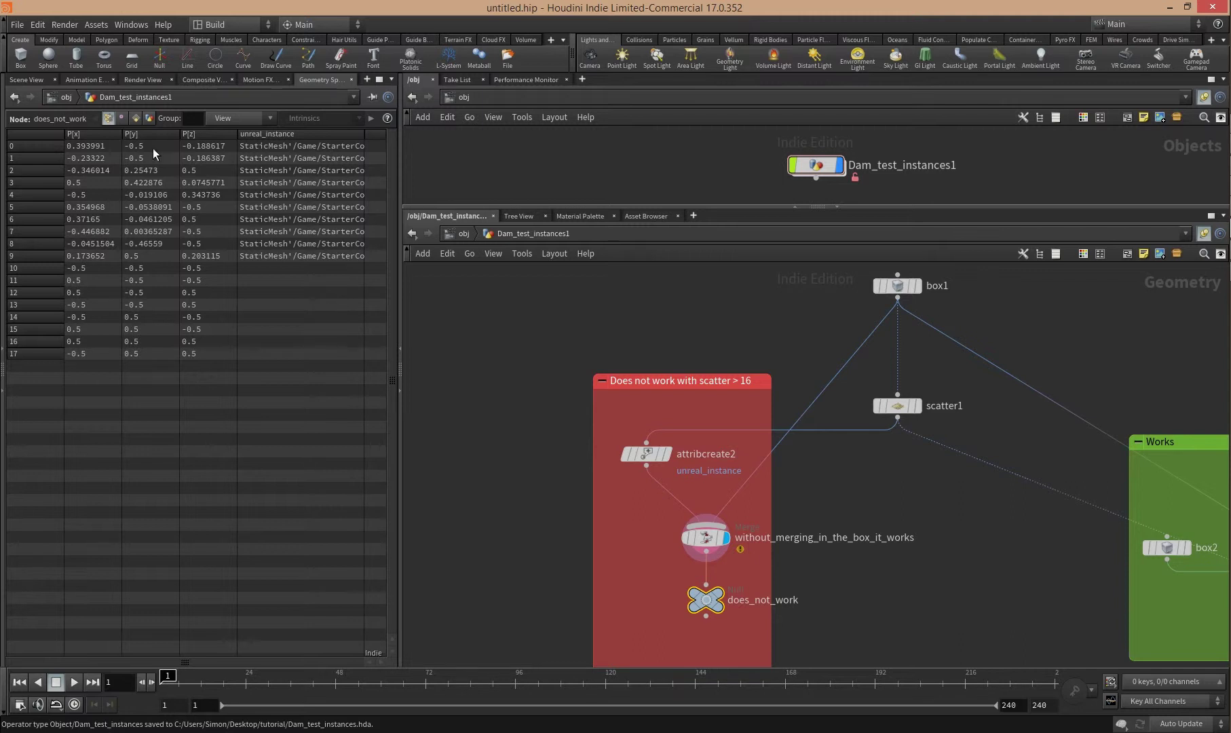
pyautogui.click(28, 80)
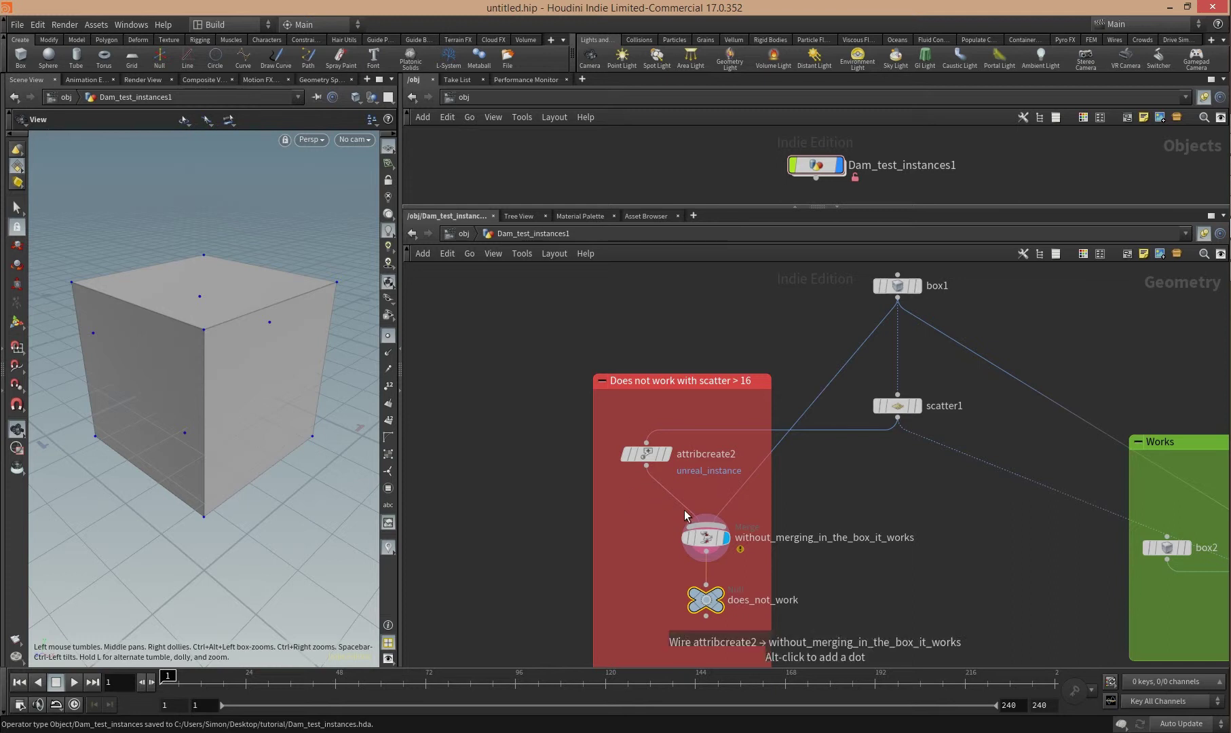
# - Bypass the without_merging_in_the_box_it_works merge node and set the display flag on does_not_work
pyautogui.moveTo(708, 540)
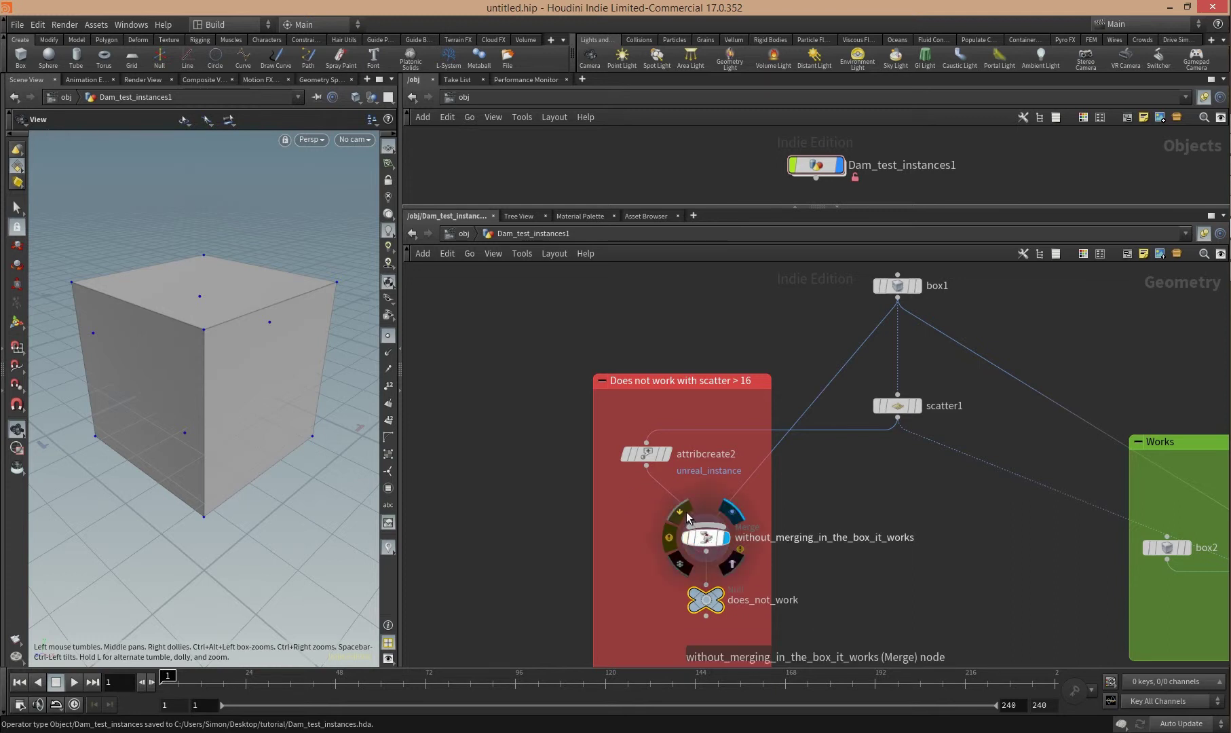
pyautogui.click(687, 516)
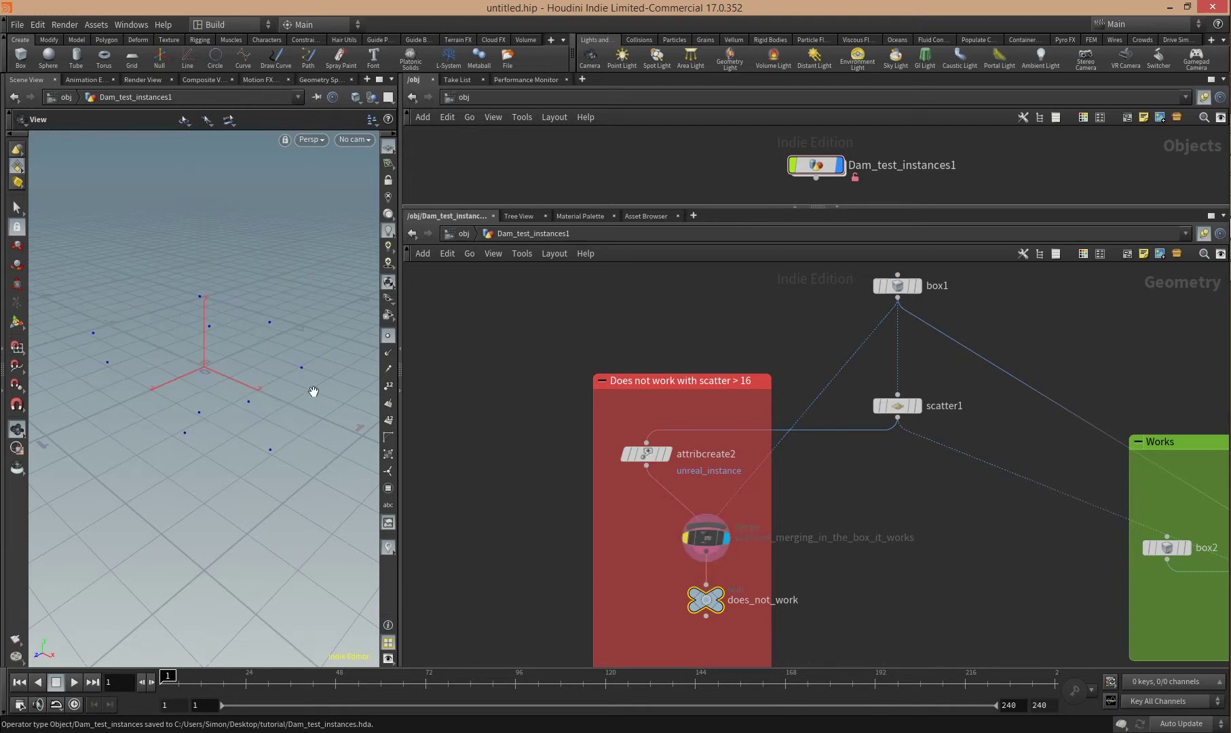
pyautogui.click(720, 600)
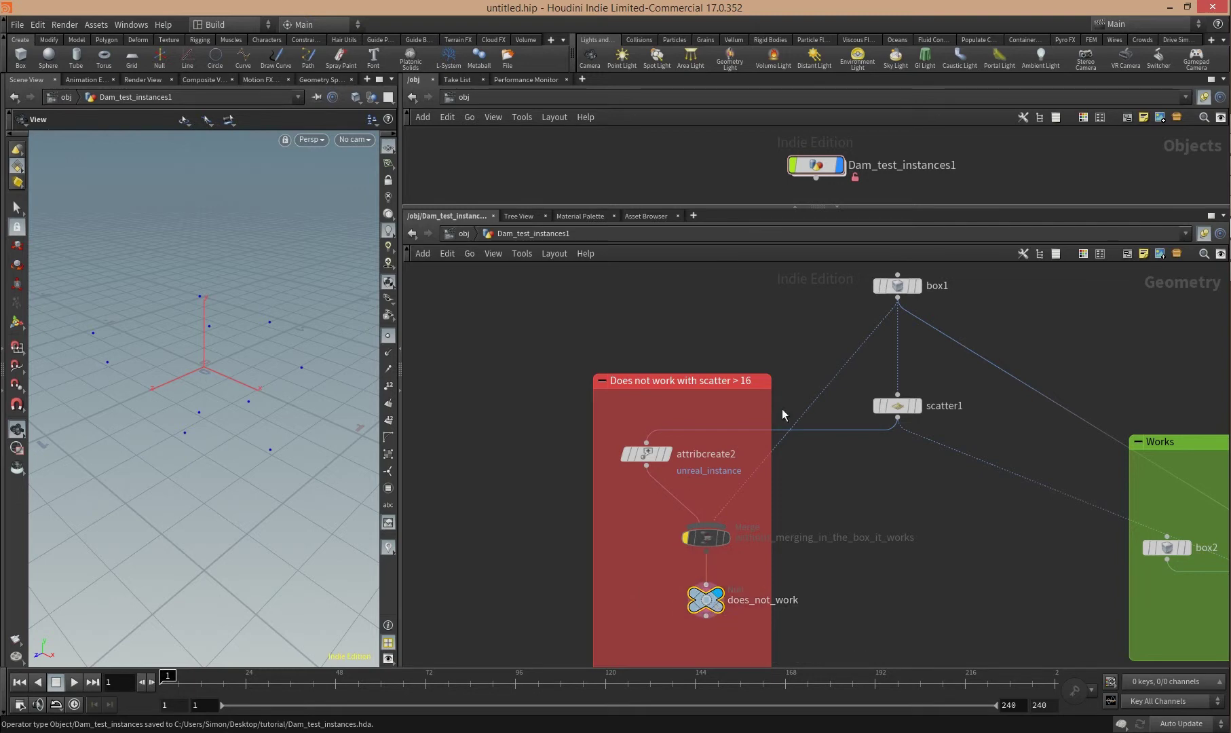
# - Save the node type of the Dam_test_instances1 digital asset
pyautogui.rightClick(816, 165)
pyautogui.click(842, 375)
# - Switch to Unreal Editor and recook the Dam_test_instances asset with the saved definition
pyautogui.click(1145, 229)
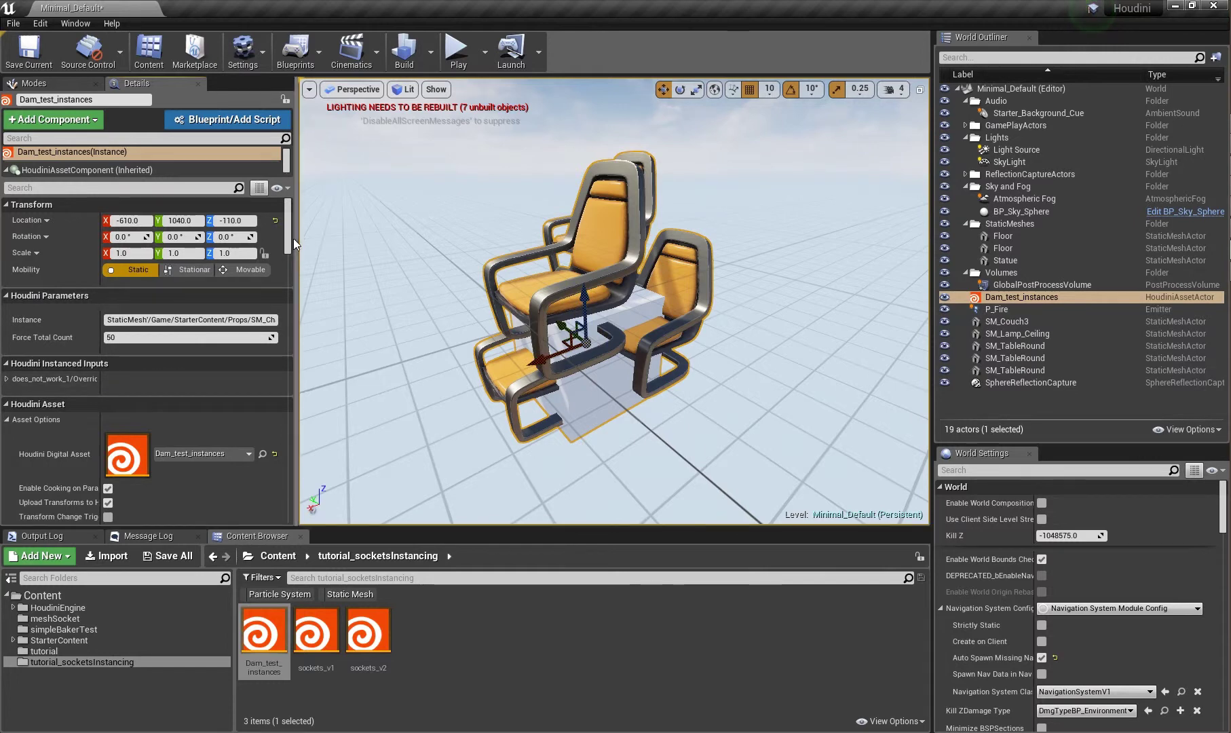
pyautogui.scroll(-8, 244, 266)
pyautogui.click(49, 278)
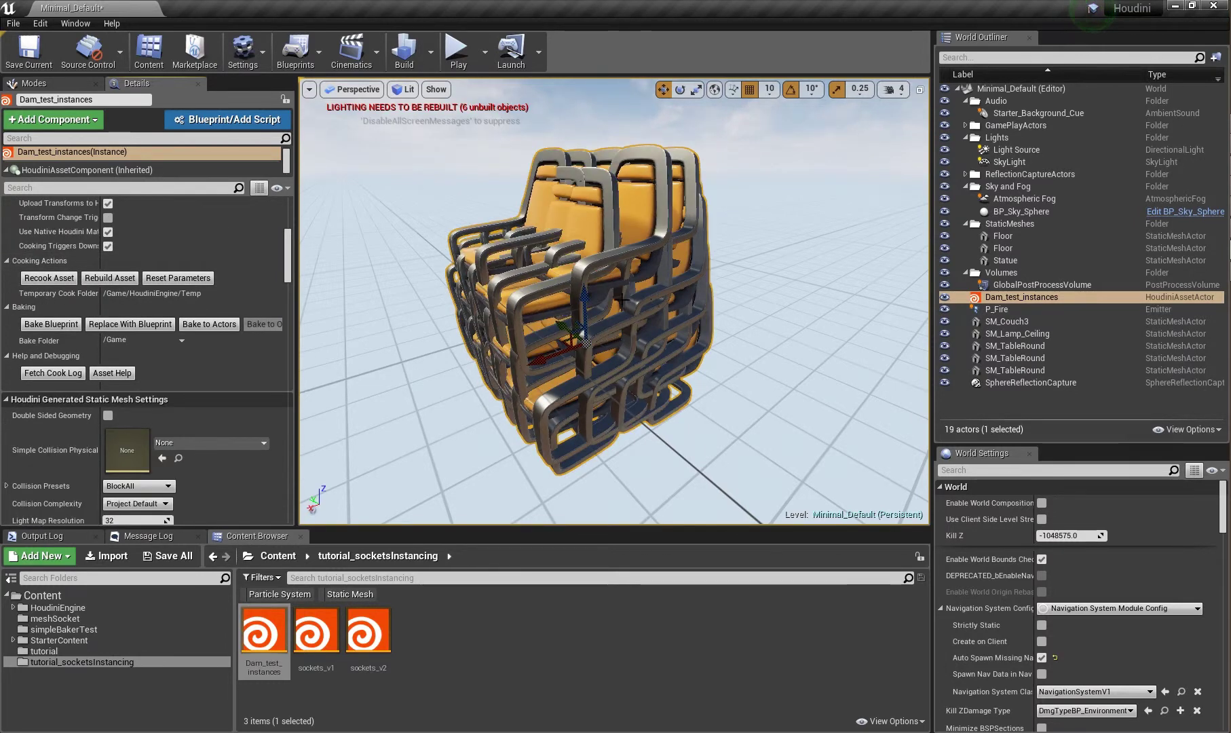
pyautogui.scroll(5, 289, 268)
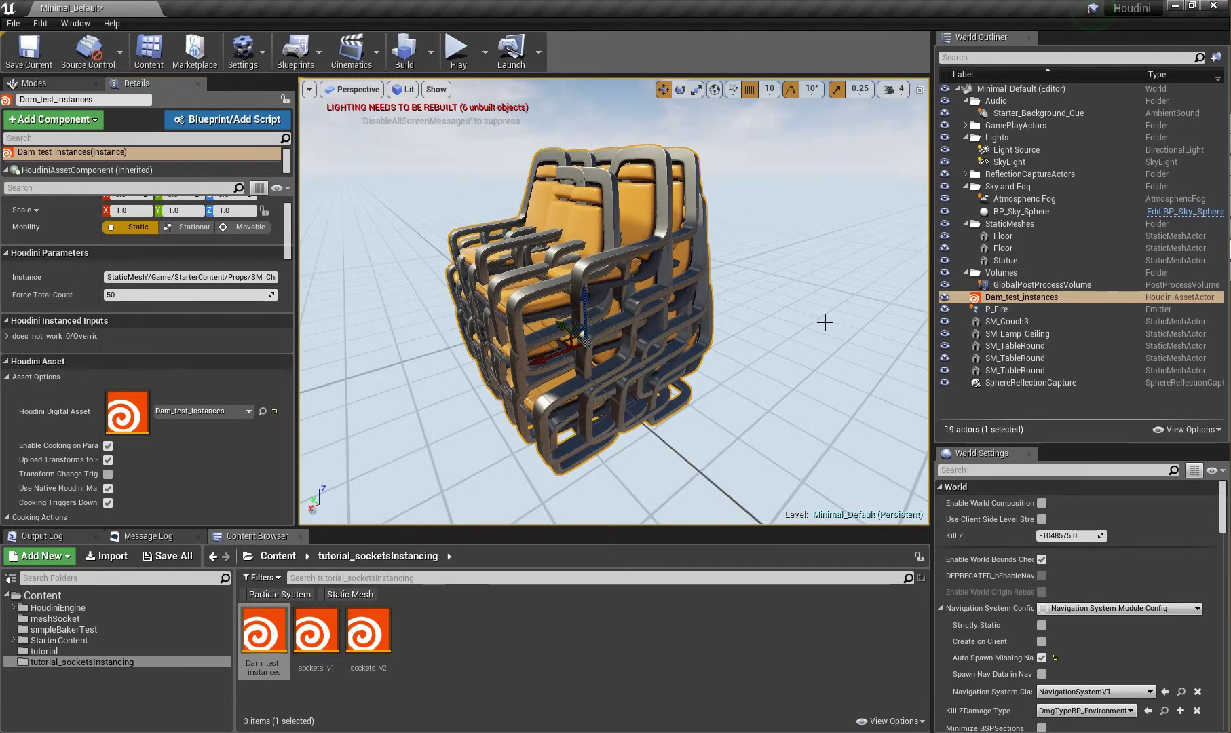
# - Switch to Houdini and re-enable the bypassed without_merging_in_the_box_it_works merge node
pyautogui.hotkey('alt', 'Tab')
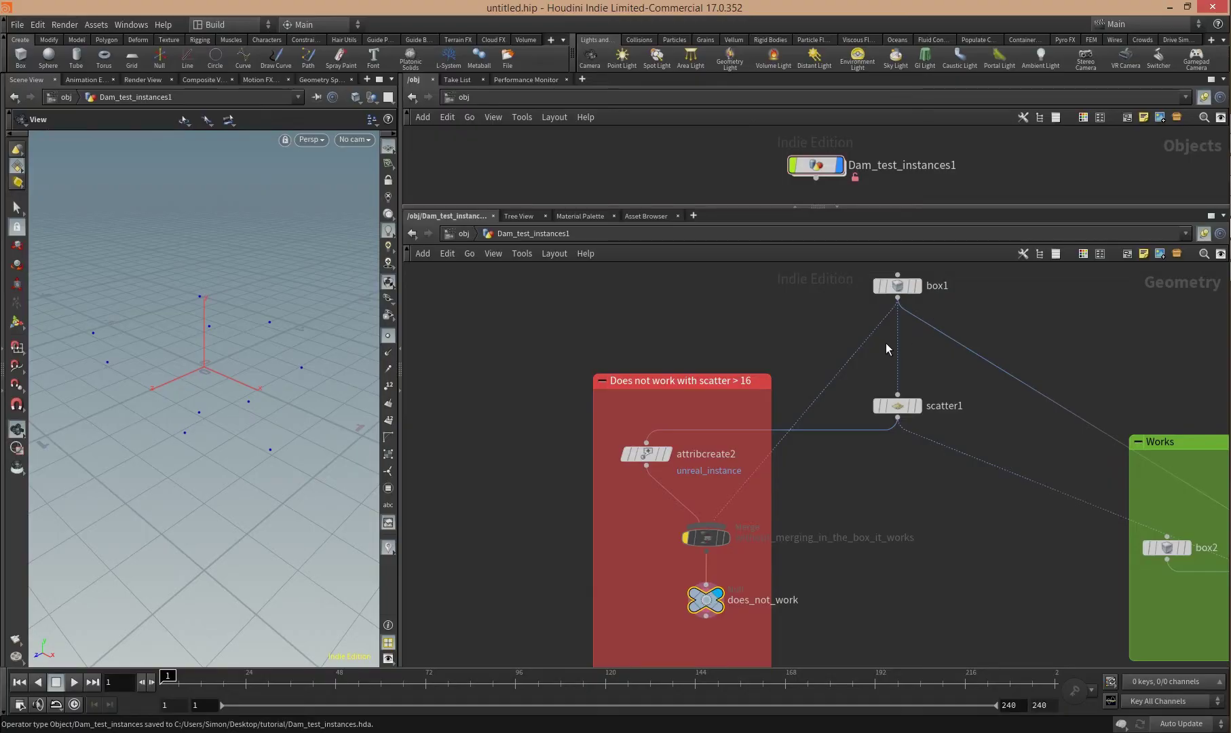
pyautogui.moveTo(899, 293)
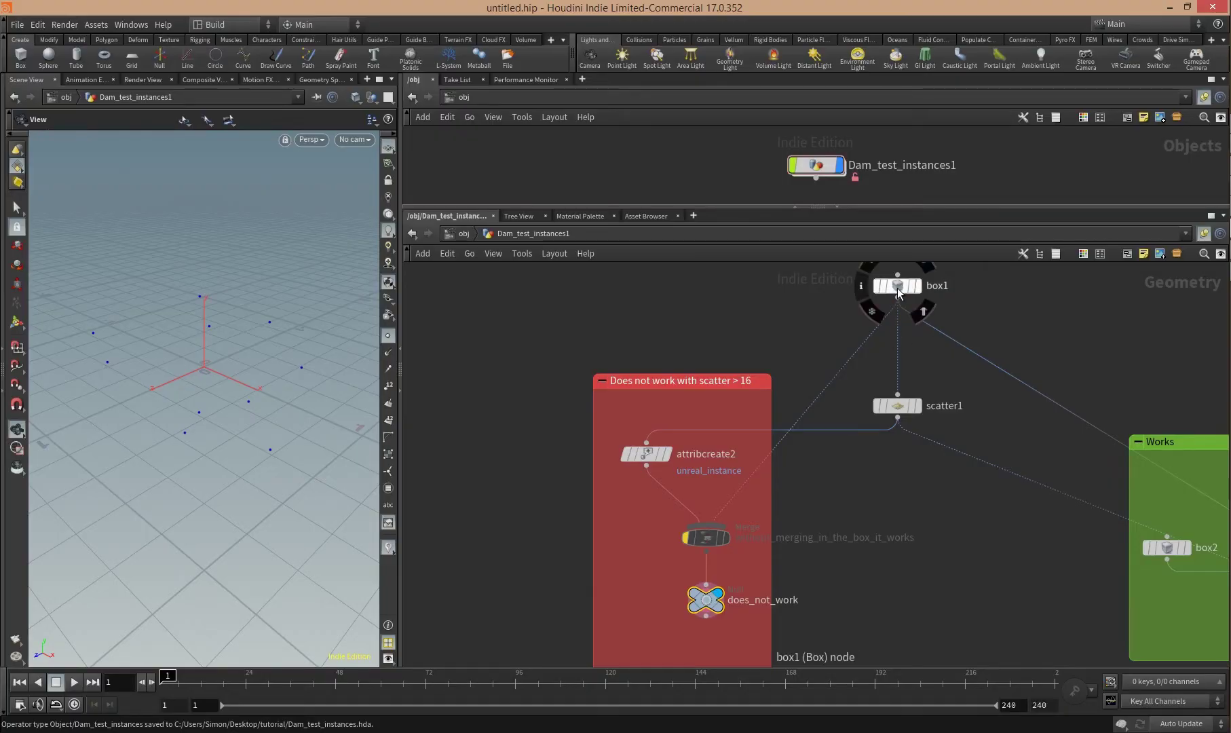
pyautogui.click(897, 288)
pyautogui.press('p')
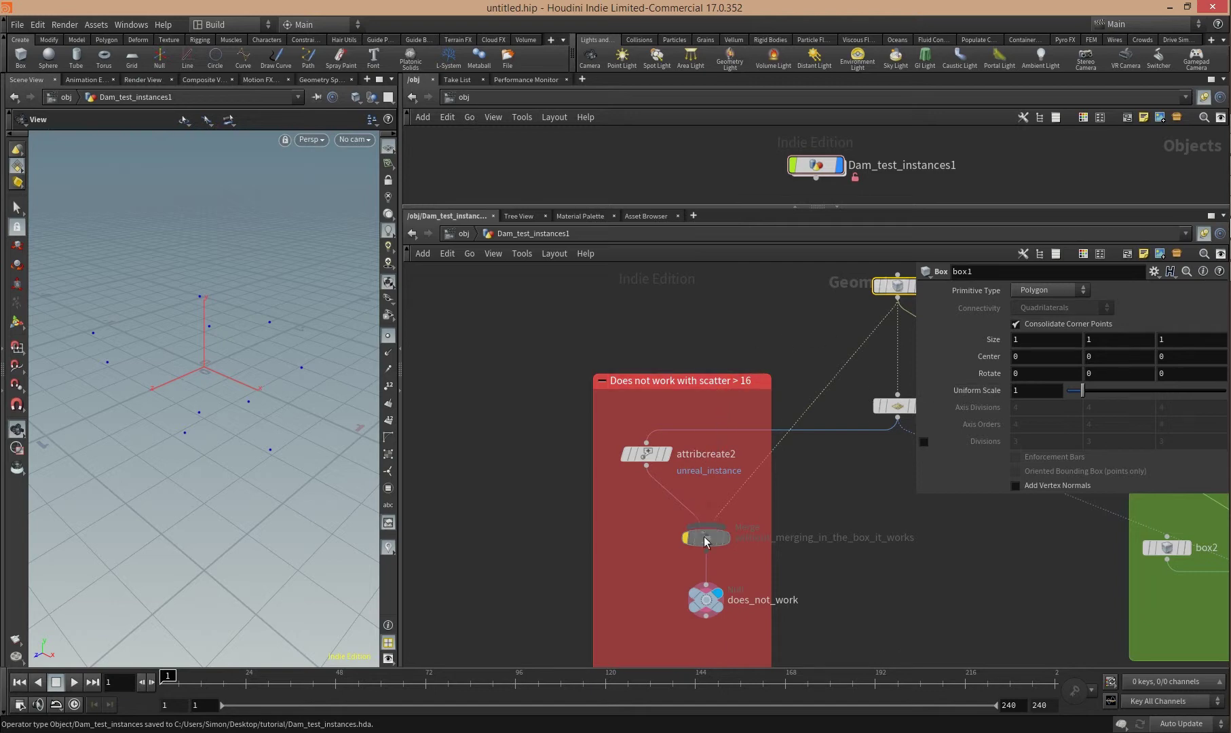
pyautogui.moveTo(701, 534)
pyautogui.click(682, 509)
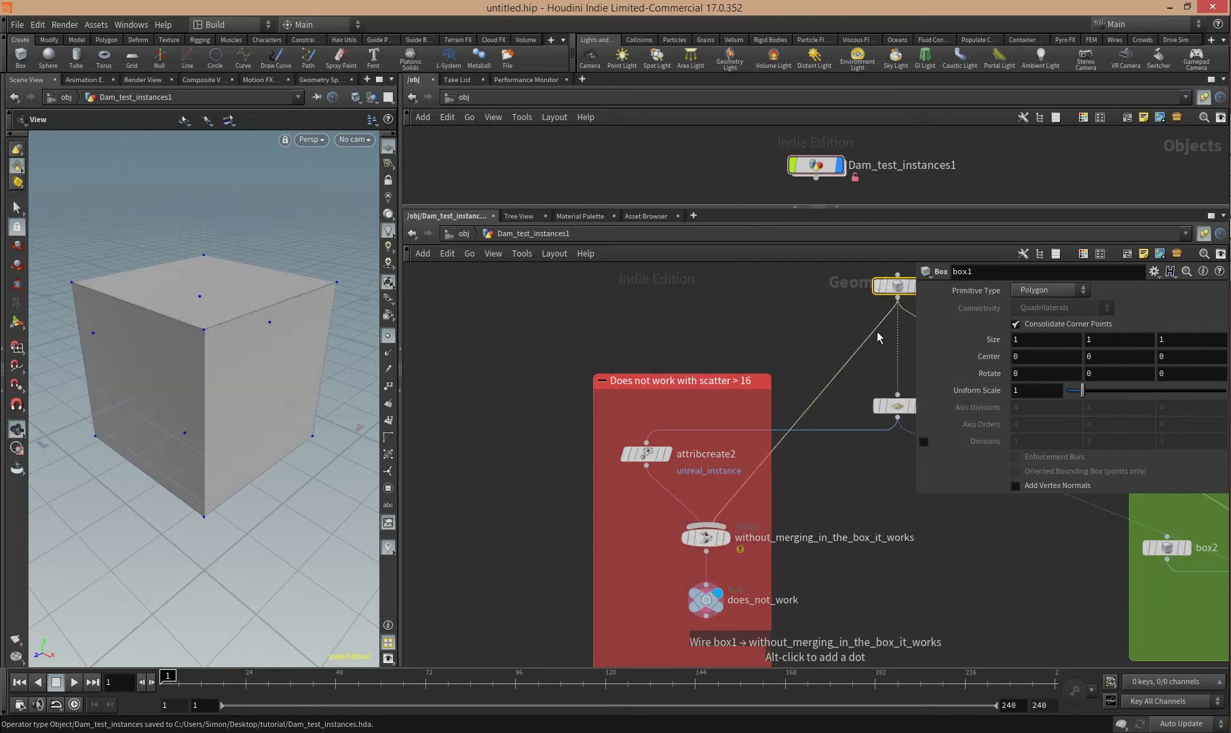
# - Add a Subdivide node below box1 and hide the parameter dialog
pyautogui.click(841, 334)
pyautogui.press('Tab')
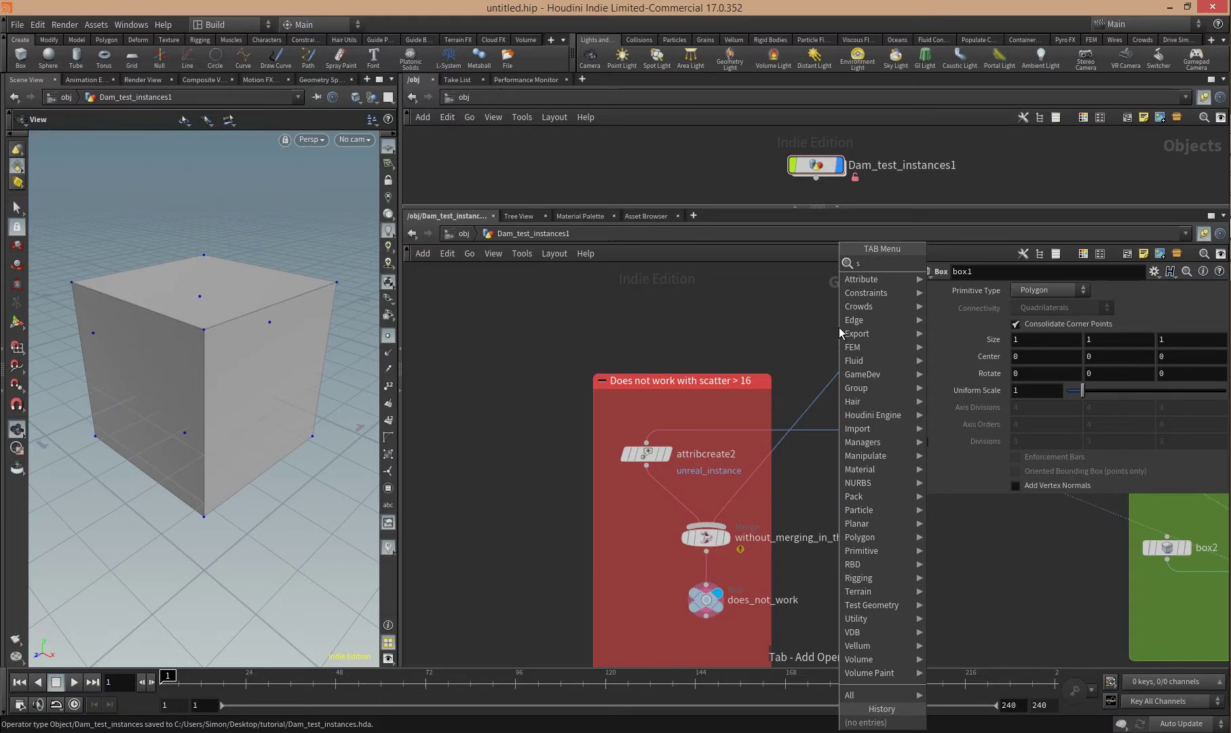
pyautogui.write('sub')
pyautogui.press('Escape')
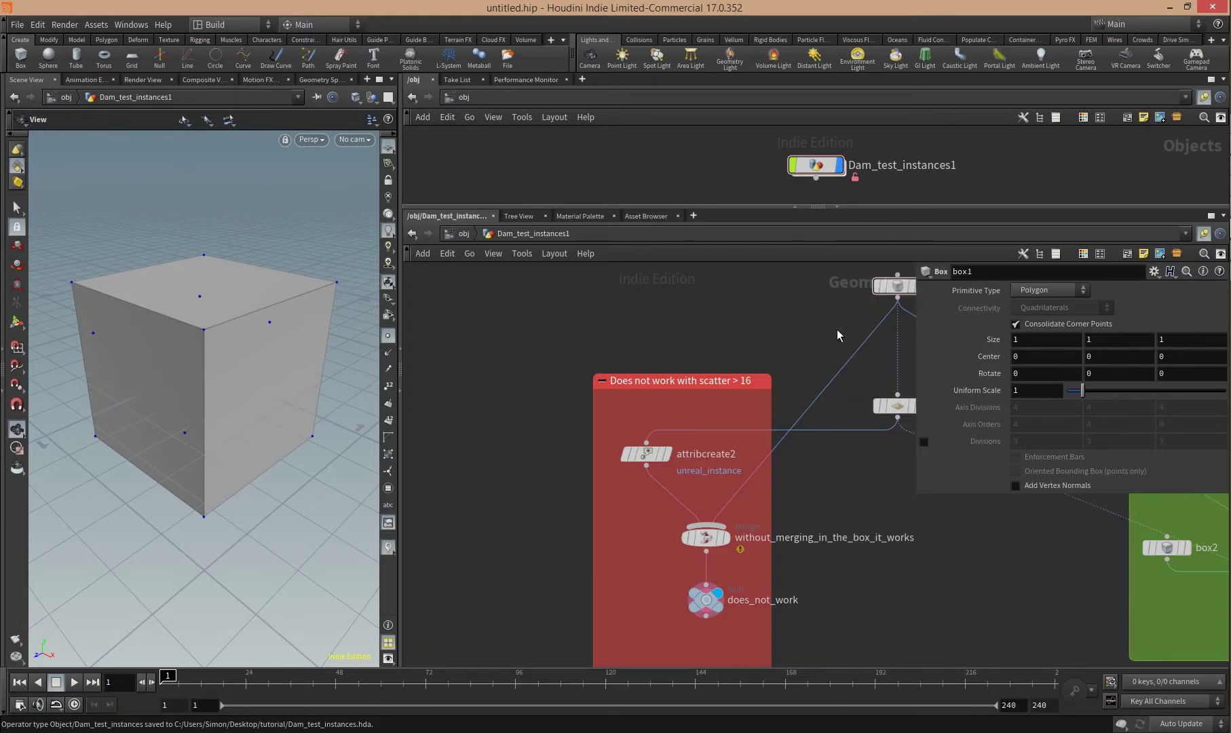
pyautogui.click(838, 335)
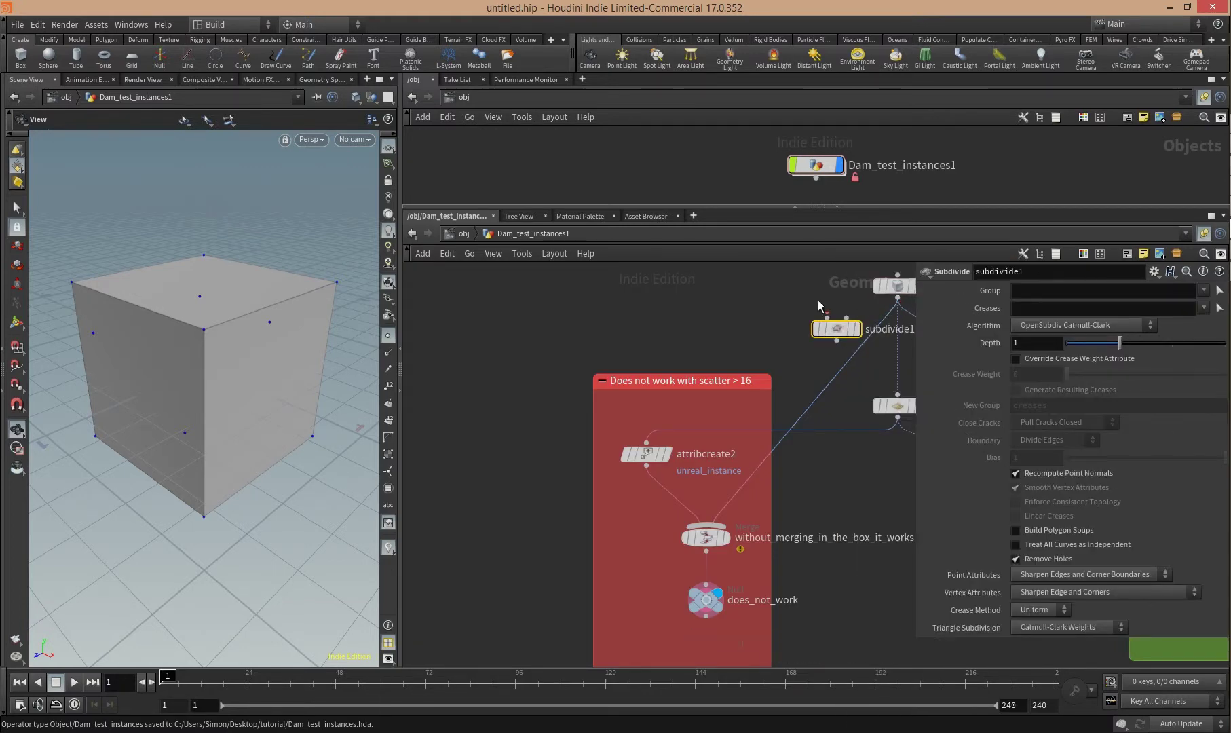
pyautogui.press('p')
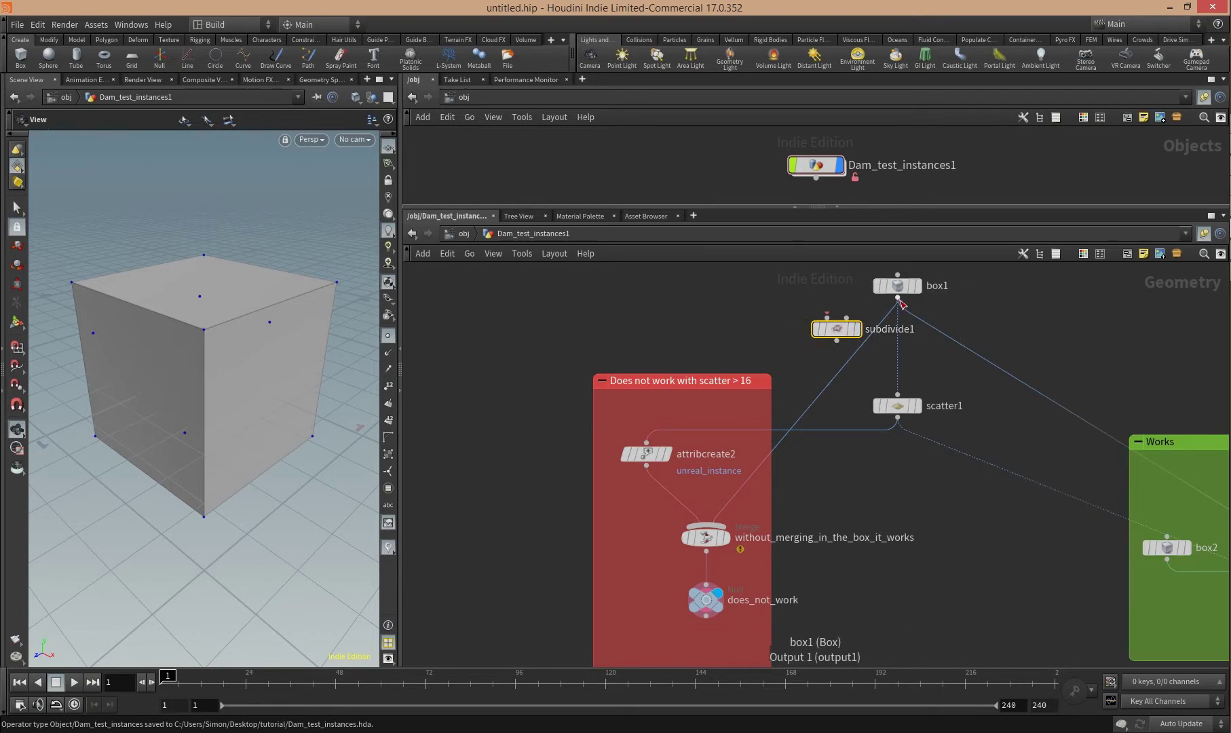
# - Insert subdivide1 after box1 so that it feeds both the without_merging_in_the_box_it_works merge and scatter1
pyautogui.moveTo(900, 300); pyautogui.dragTo(721, 509)
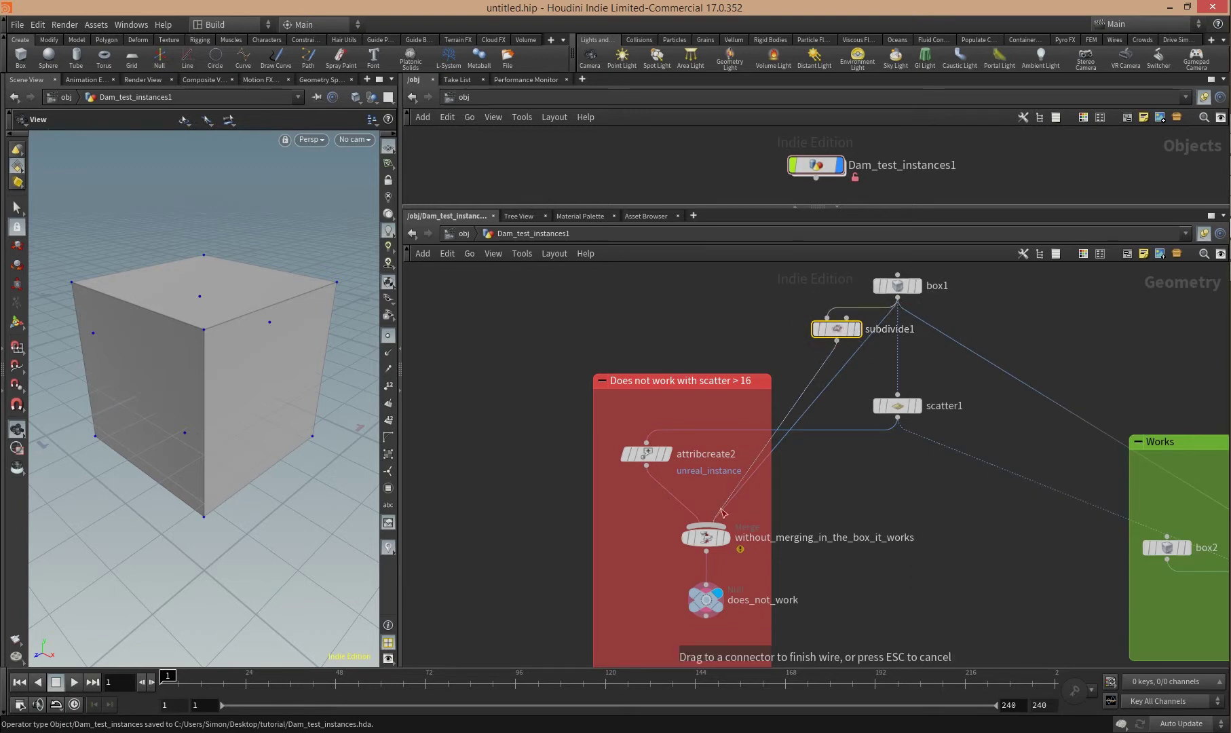
pyautogui.click(721, 514)
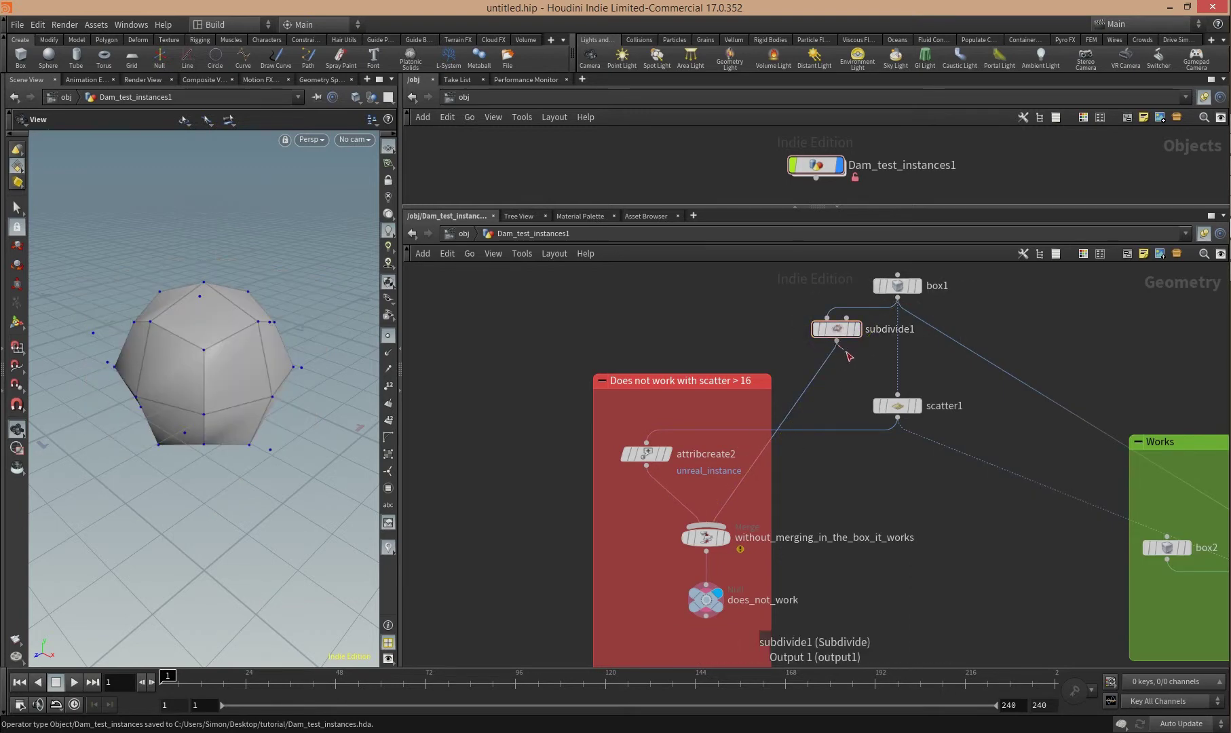
pyautogui.moveTo(840, 330); pyautogui.dragTo(872, 337)
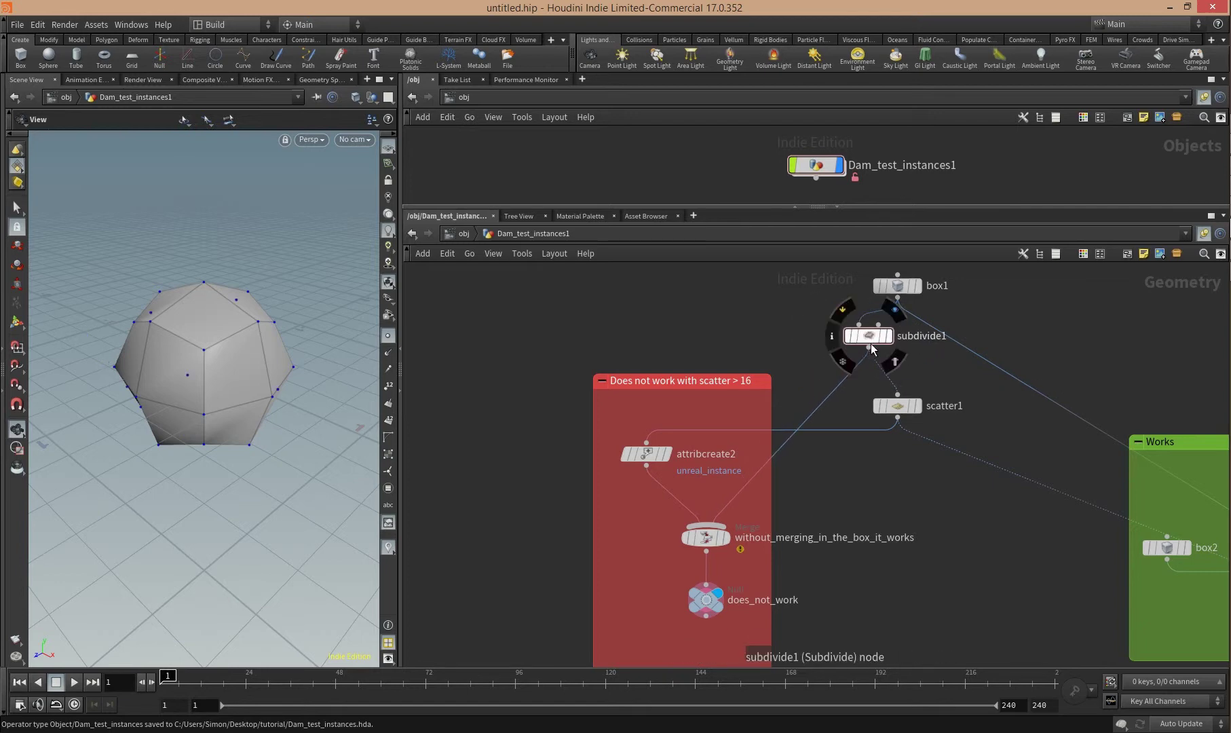
# - Display scatter1 and subdivide1 in turn to check their geometry, and return the display flag to does_not_work
pyautogui.click(917, 406)
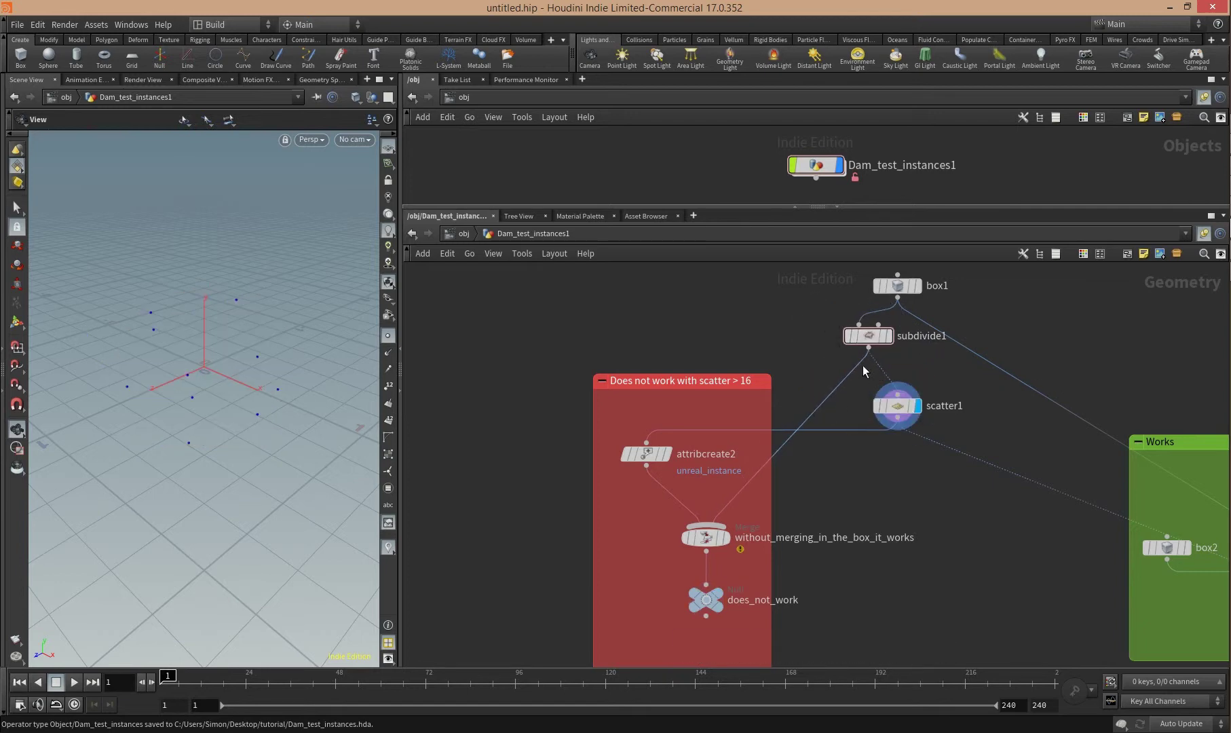
pyautogui.click(890, 336)
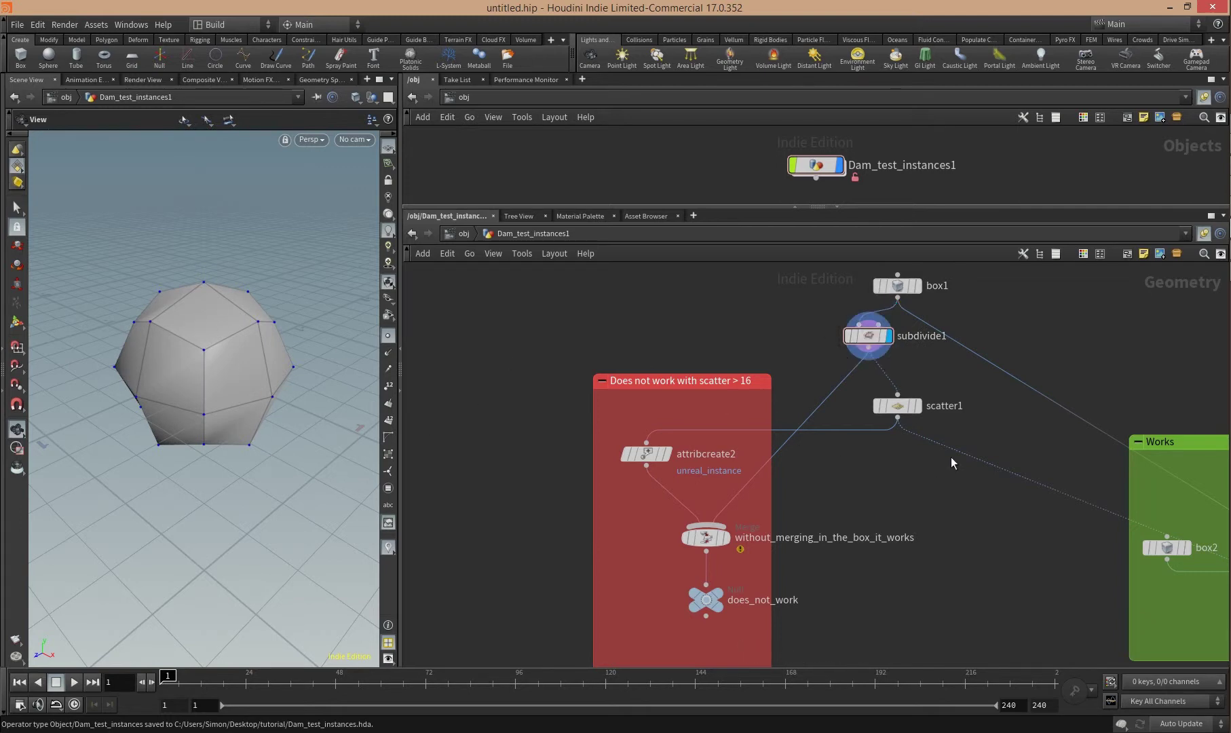
pyautogui.click(717, 596)
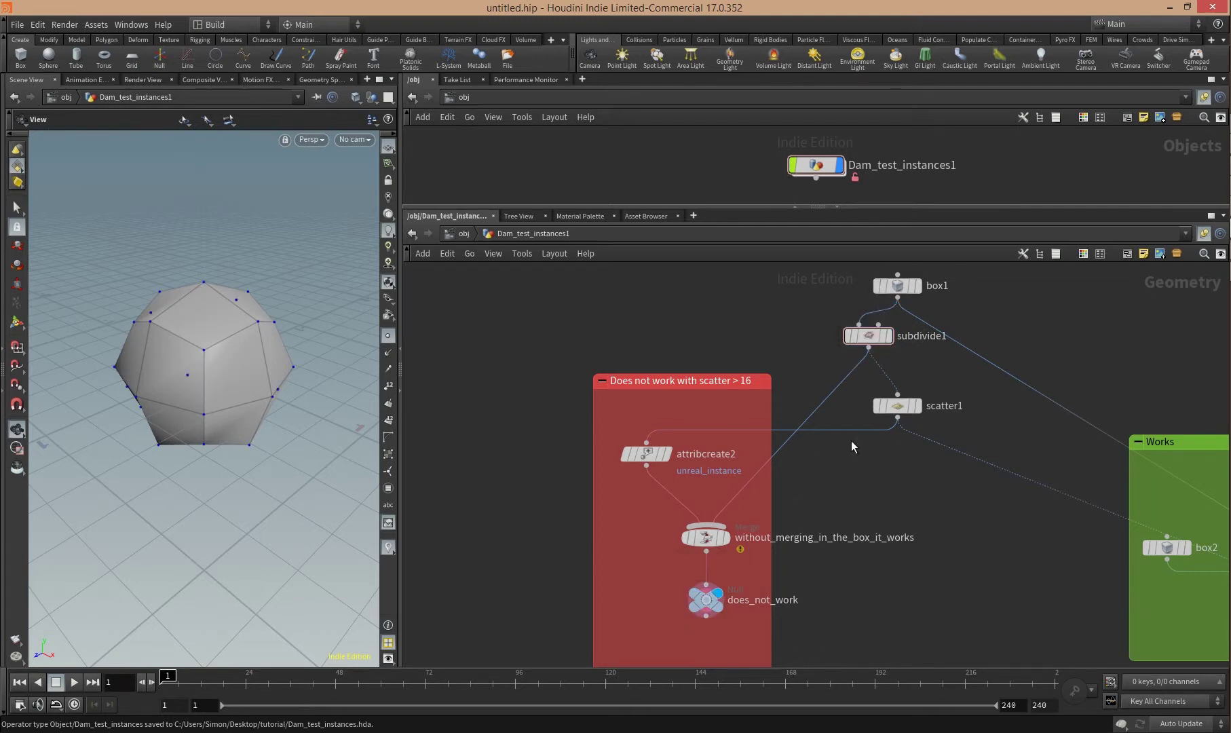
# - Save the node type of Dam_test_instances1 with the subdivided box
pyautogui.rightClick(849, 172)
pyautogui.click(854, 359)
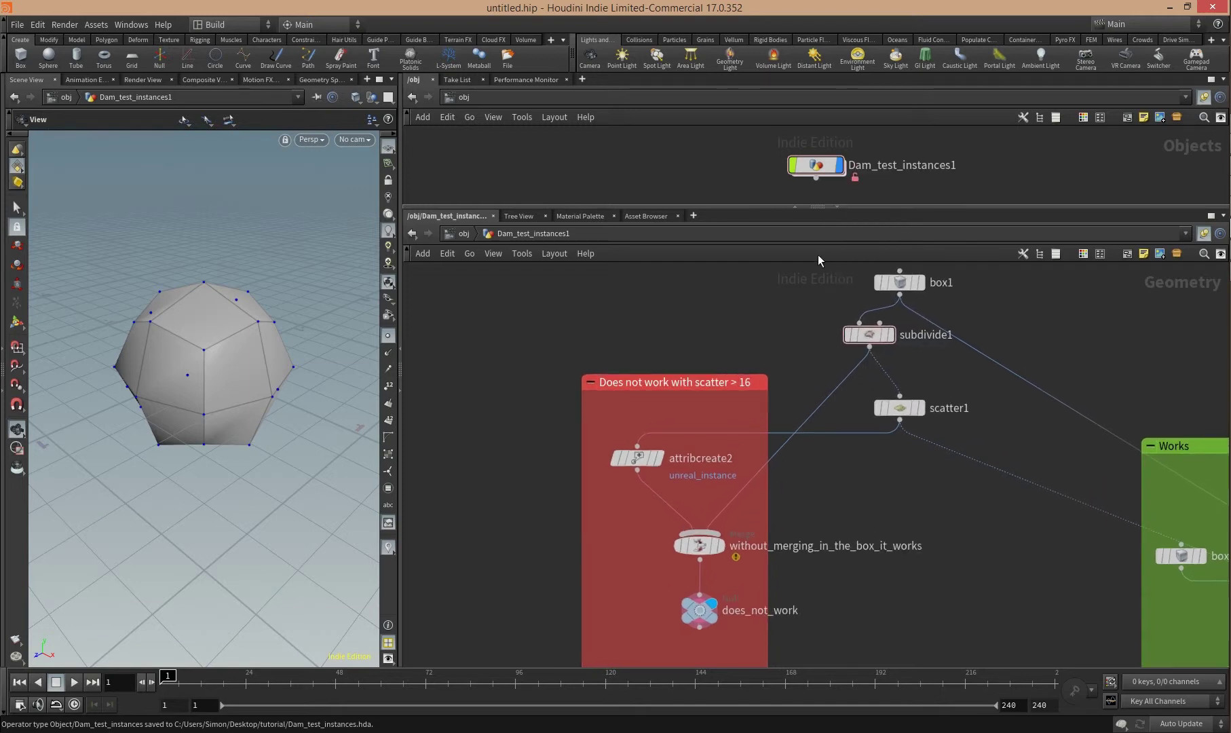
pyautogui.rightClick(814, 170)
# - Switch to Unreal Editor and recook the Dam_test_instances asset with the subdivided box definition
pyautogui.hotkey('alt', 'Tab')
pyautogui.click(277, 623)
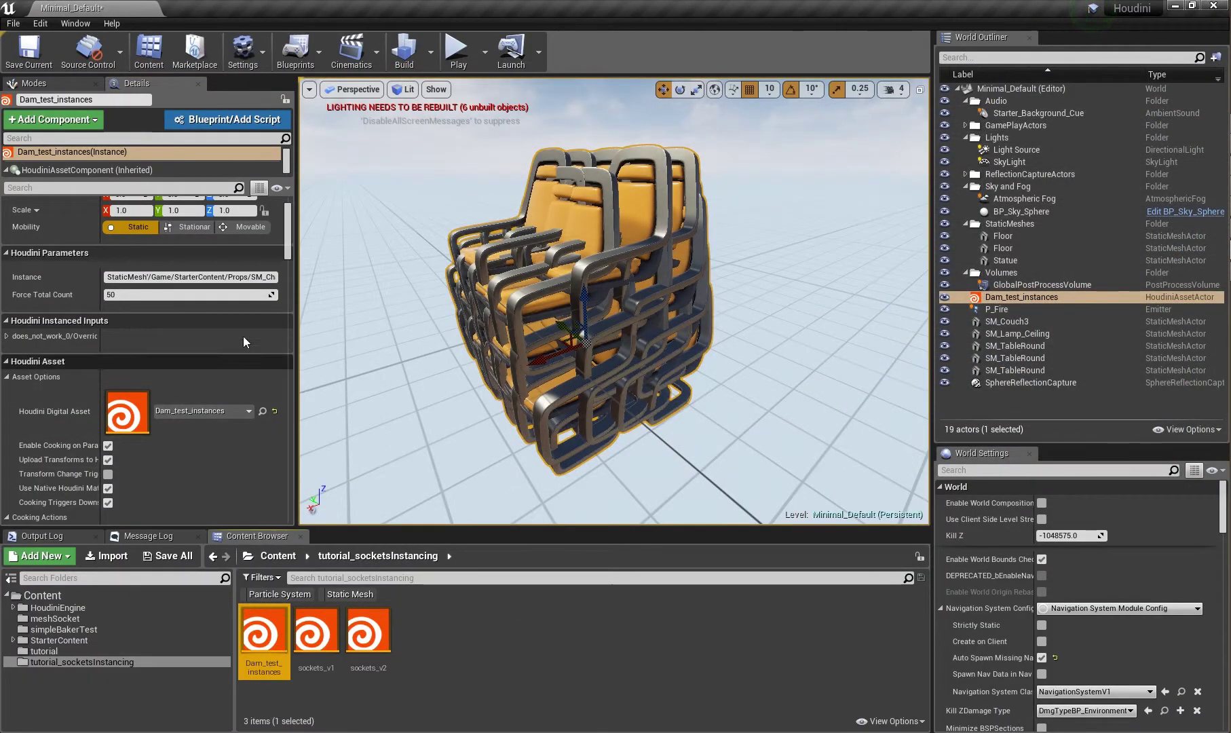
pyautogui.scroll(-3, 268, 270)
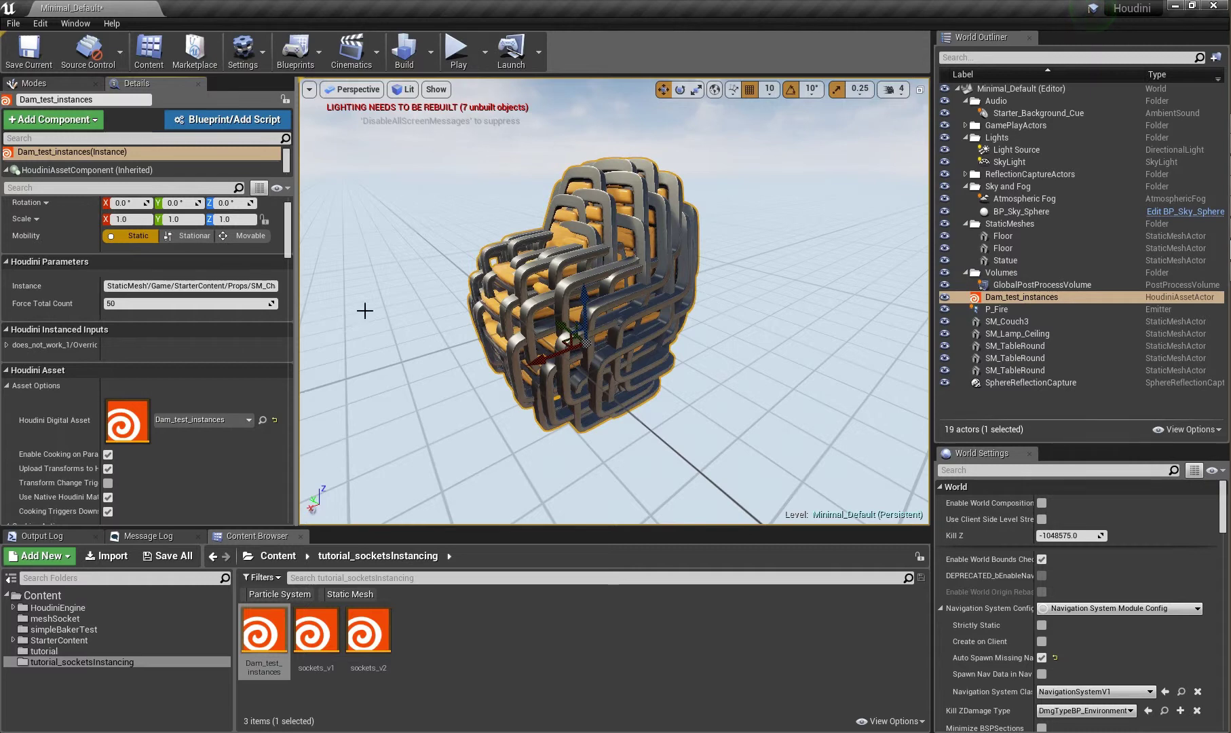
# - Set the asset's Force Total Count to 0 to inspect the bare mesh, and finally to 20
pyautogui.scroll(1, 240, 307)
pyautogui.click(209, 336)
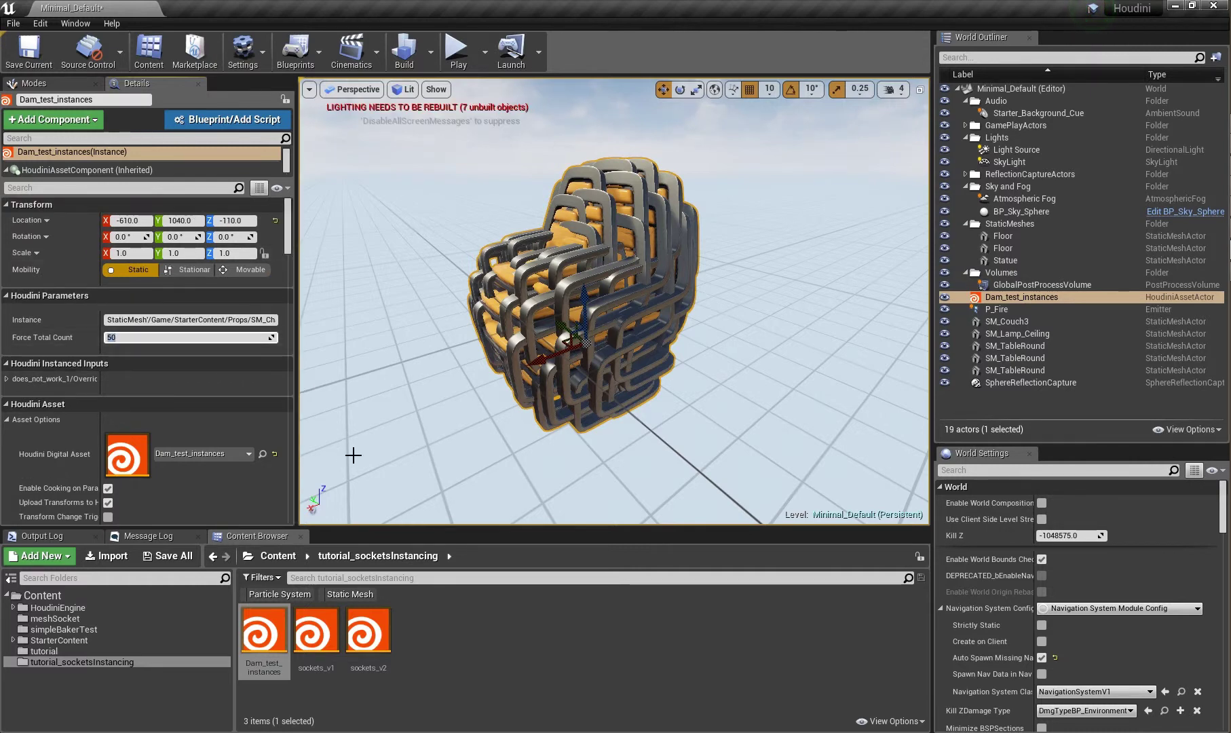
pyautogui.write('0')
pyautogui.press('Return')
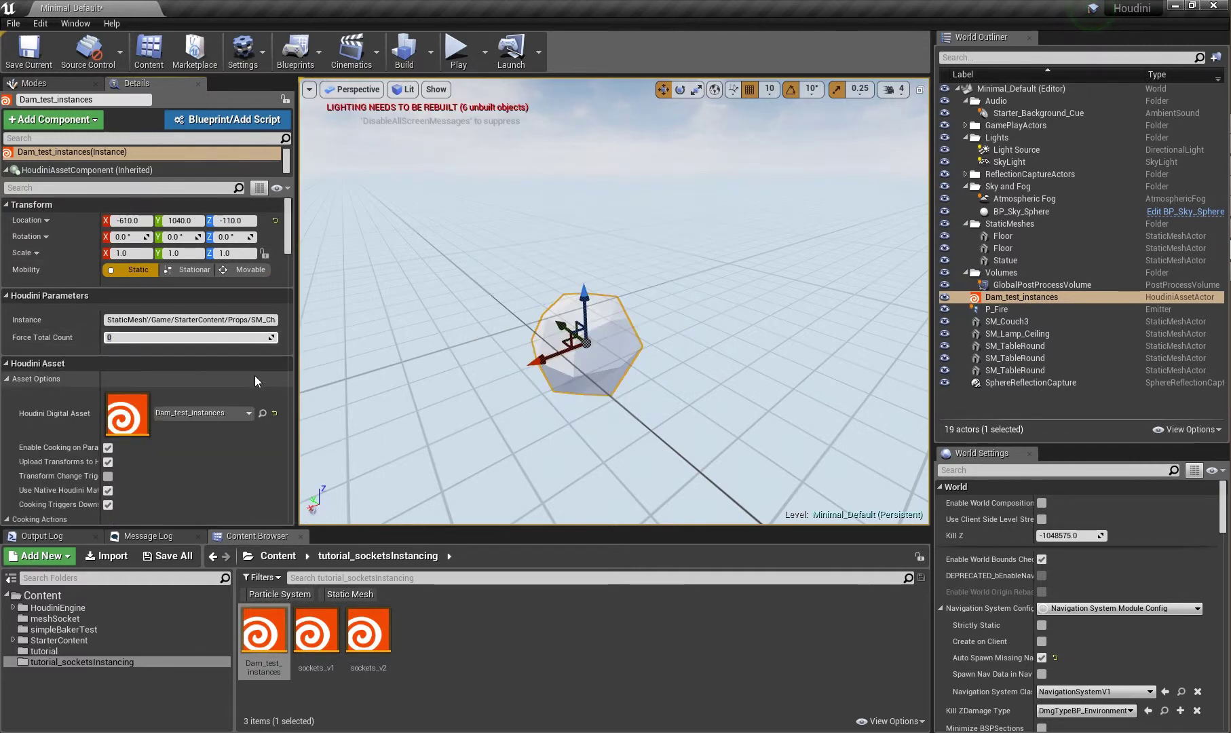
pyautogui.write('20')
pyautogui.press('Return')
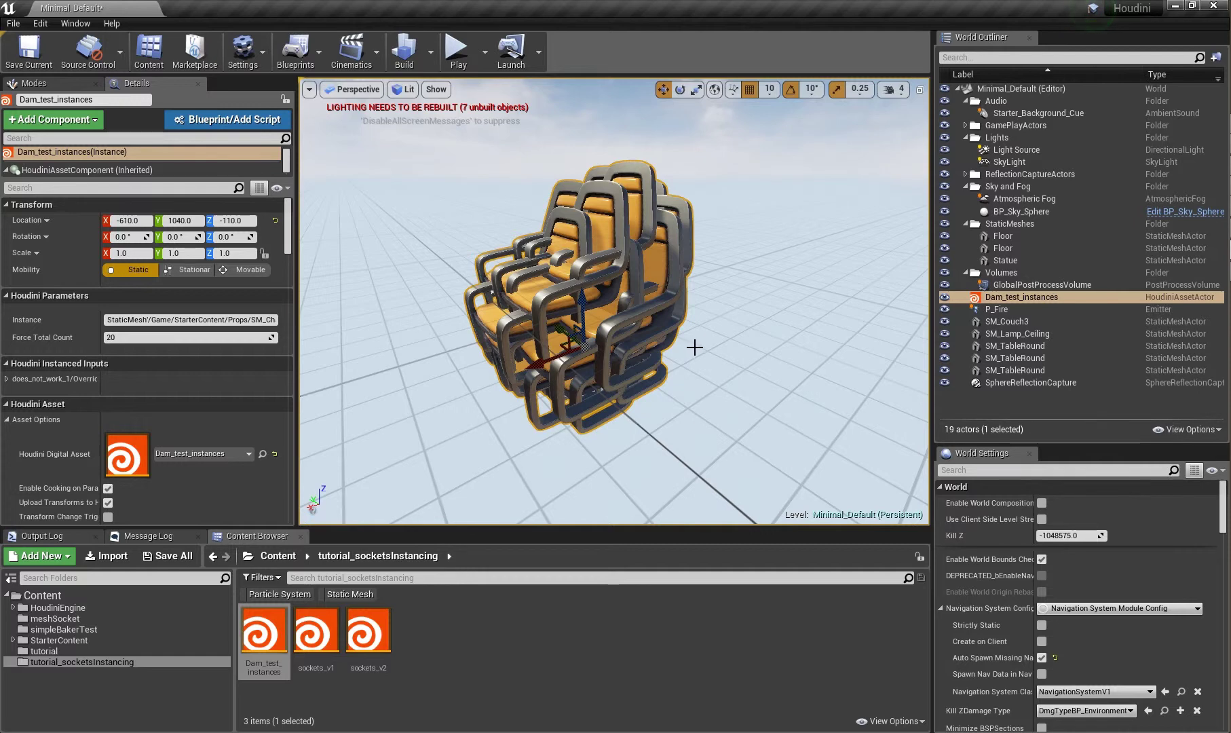
pyautogui.scroll(-5, 700, 349)
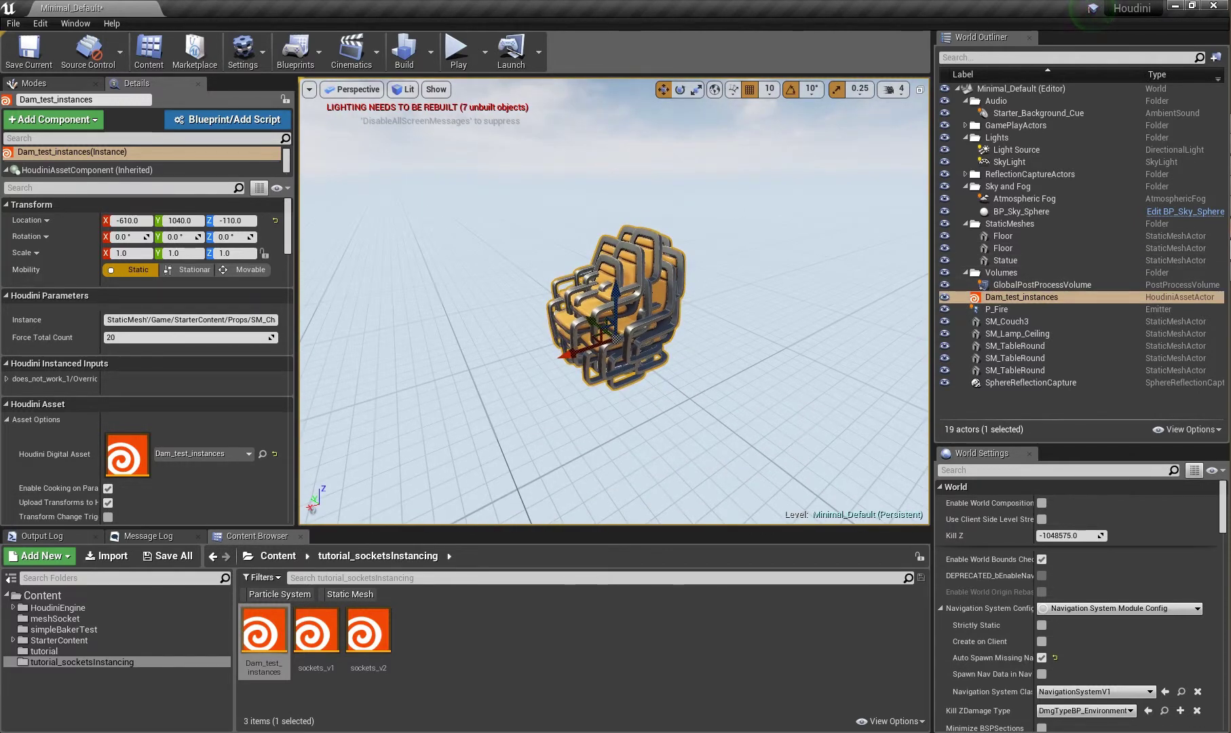
# - Switch to Houdini, add a Grid node beside box1 and delete subdivide1
pyautogui.hotkey('alt', 'Tab')
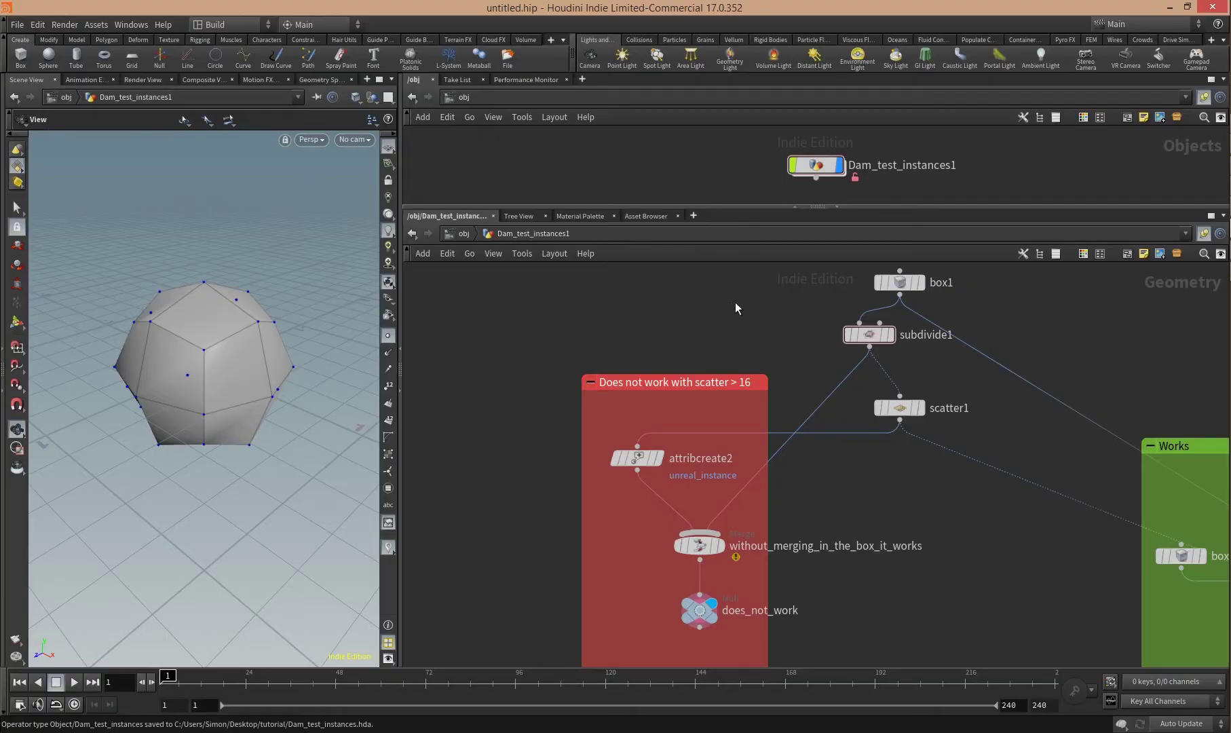
pyautogui.press('Tab')
pyautogui.write('gr')
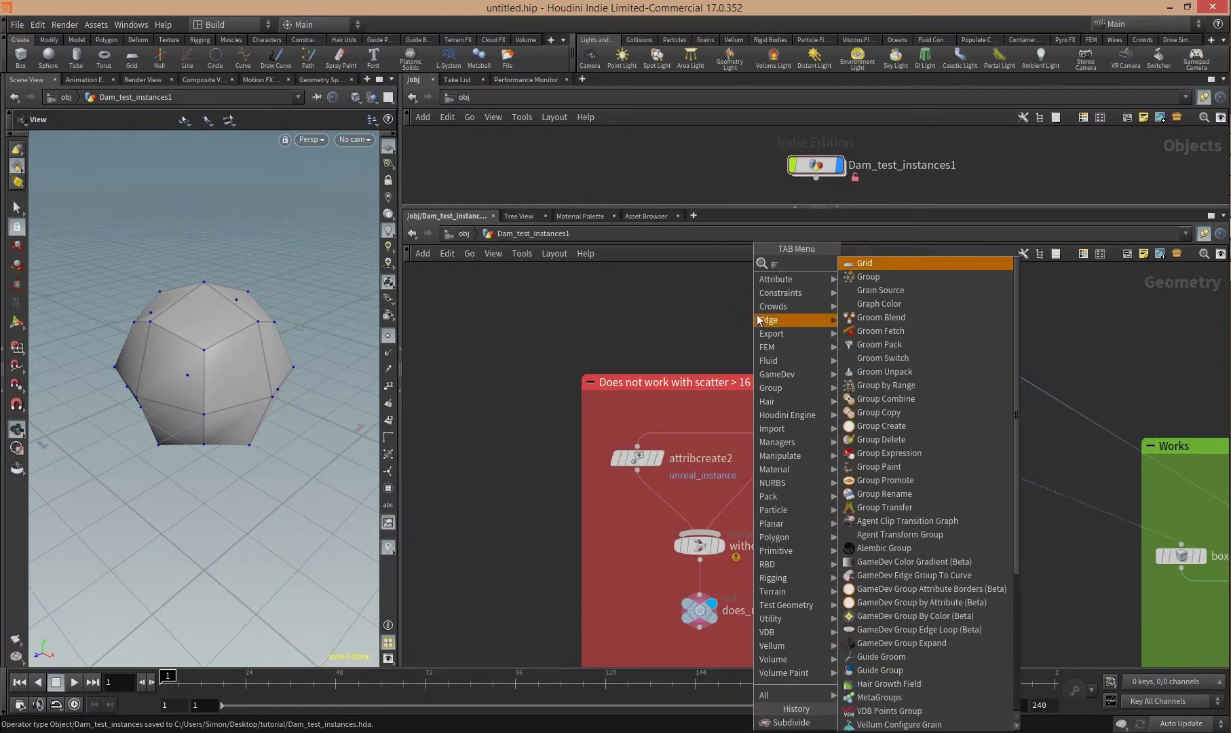
pyautogui.press('Return')
pyautogui.click(808, 290)
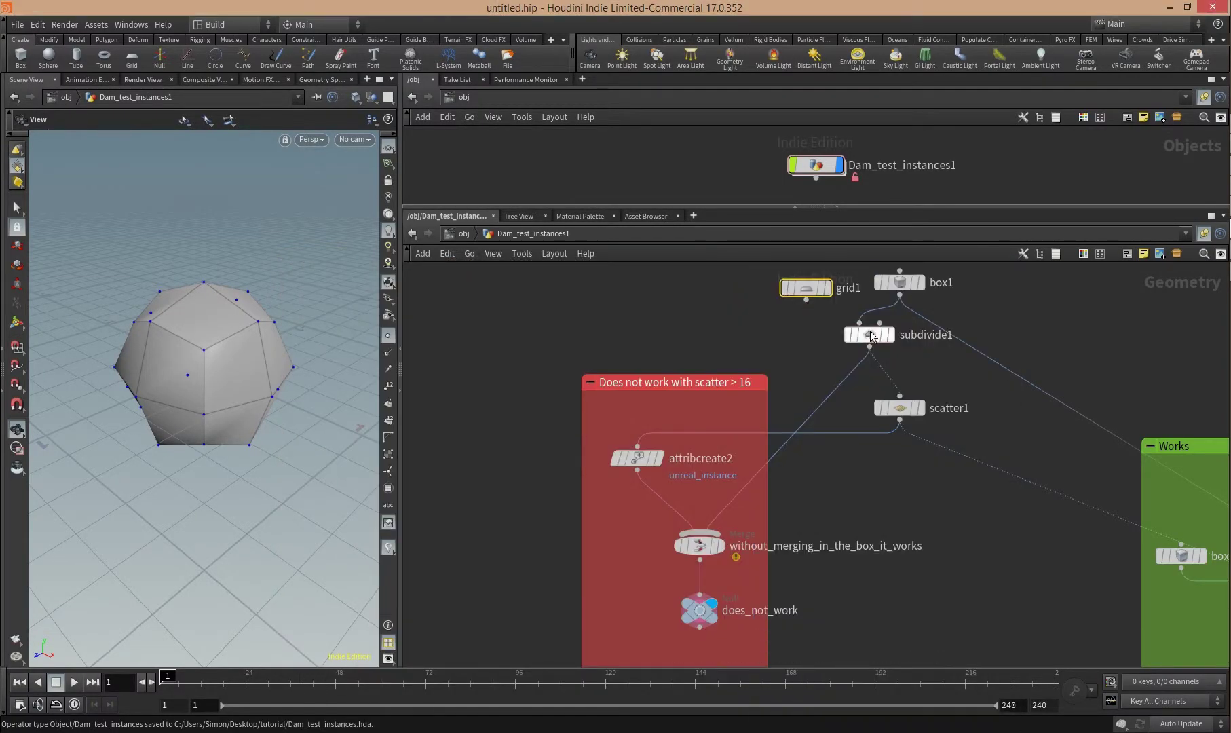
pyautogui.press('Delete')
# - Wire grid1 into the without_merging_in_the_box_it_works merge and scatter1, and remove box1's connection to the merge
pyautogui.click(807, 298)
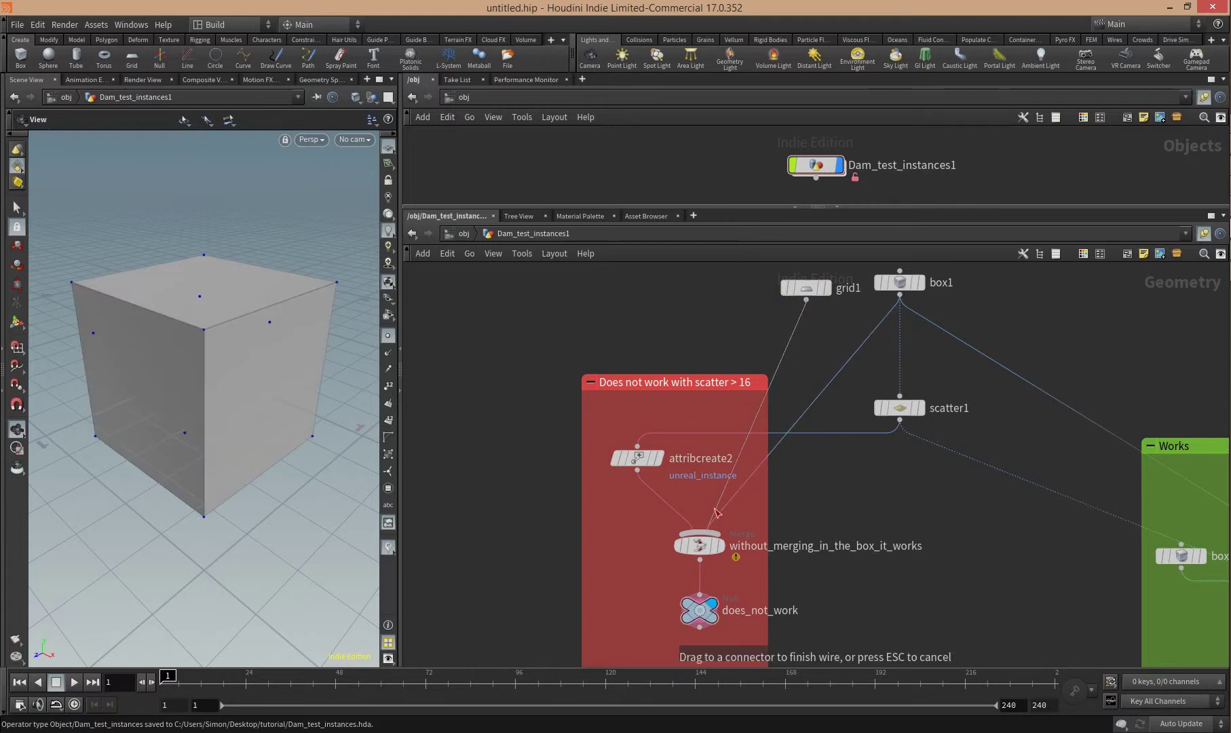
pyautogui.click(700, 532)
pyautogui.click(807, 299)
pyautogui.click(899, 397)
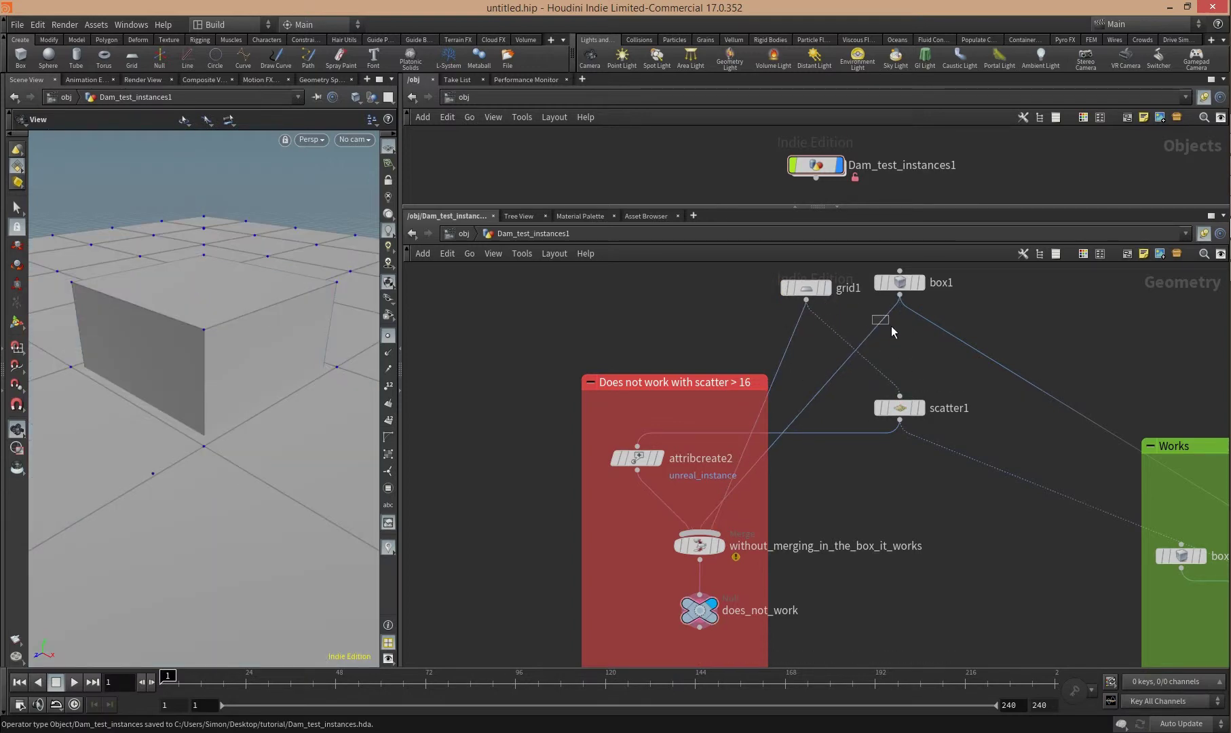
pyautogui.press('Delete')
# - Set grid1 to 2 rows and 2 columns
pyautogui.click(812, 293)
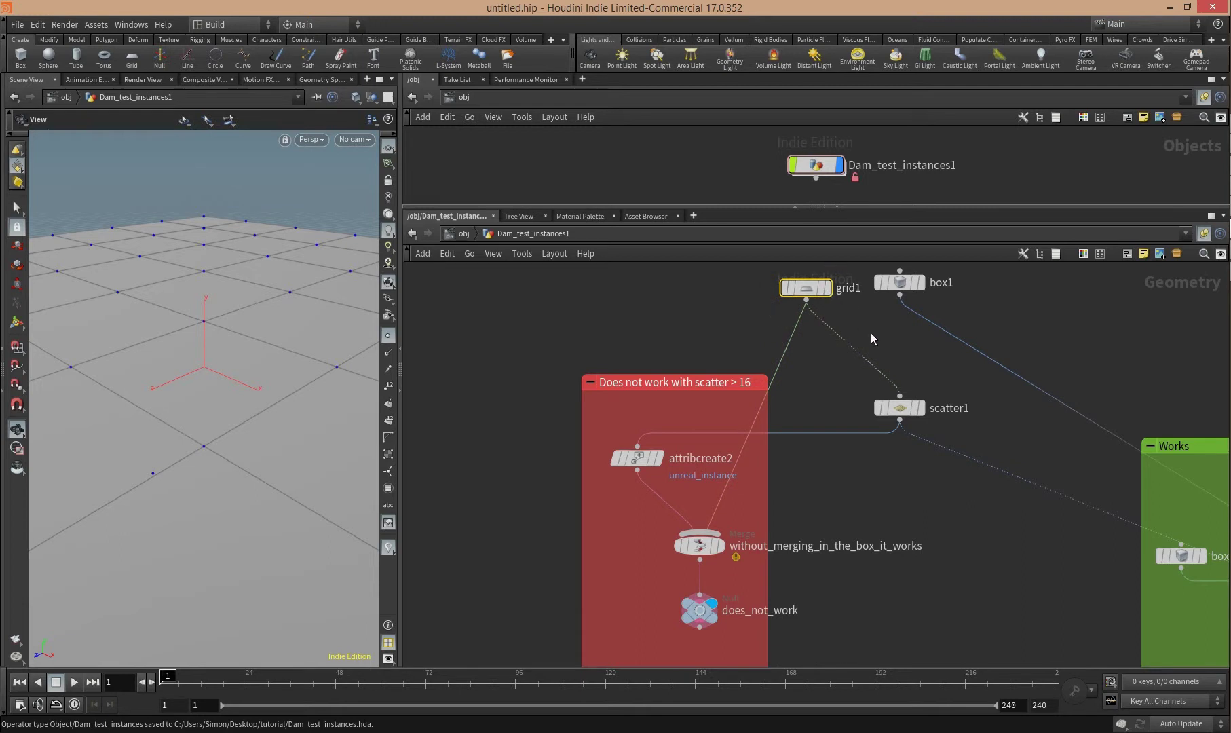
pyautogui.press('p')
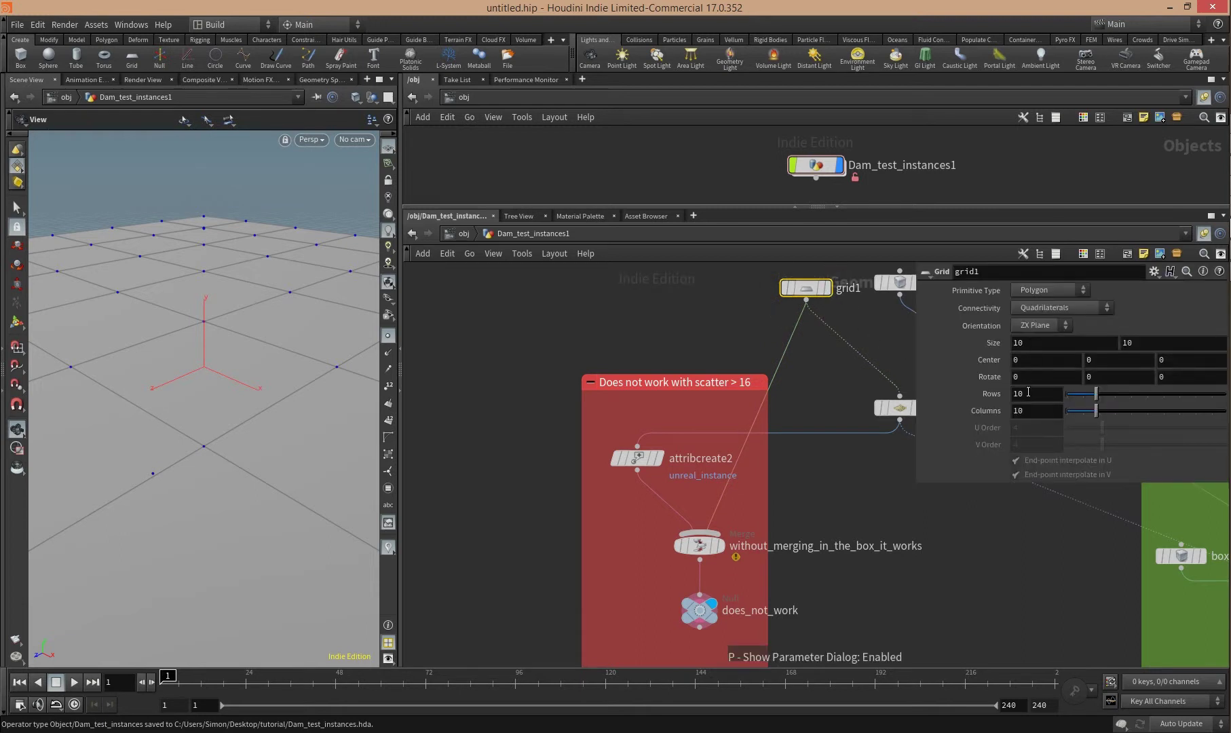
pyautogui.doubleClick(1028, 393)
pyautogui.write('2')
pyautogui.press('Tab')
pyautogui.write('2')
pyautogui.press('Return')
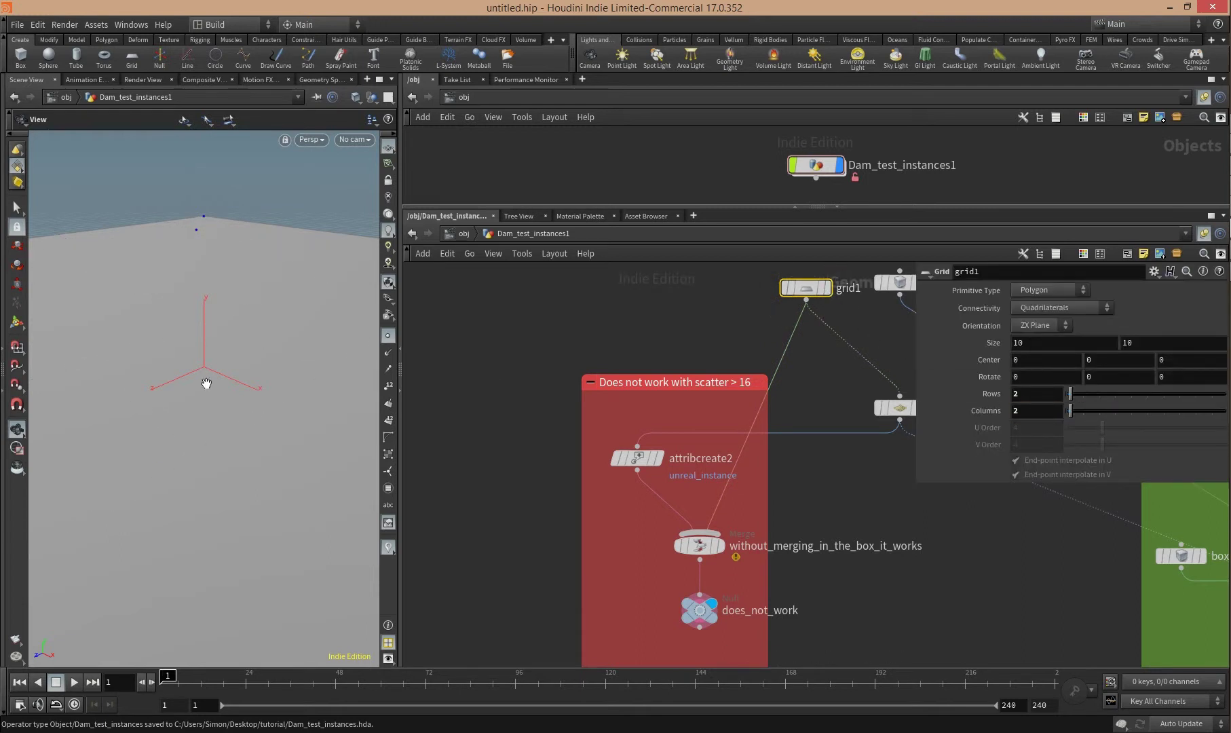
# - Check grid1's geometry on its own, return the display flag to does_not_work and save the asset's node type
pyautogui.moveTo(206, 383); pyautogui.dragTo(273, 468)
pyautogui.click(825, 288)
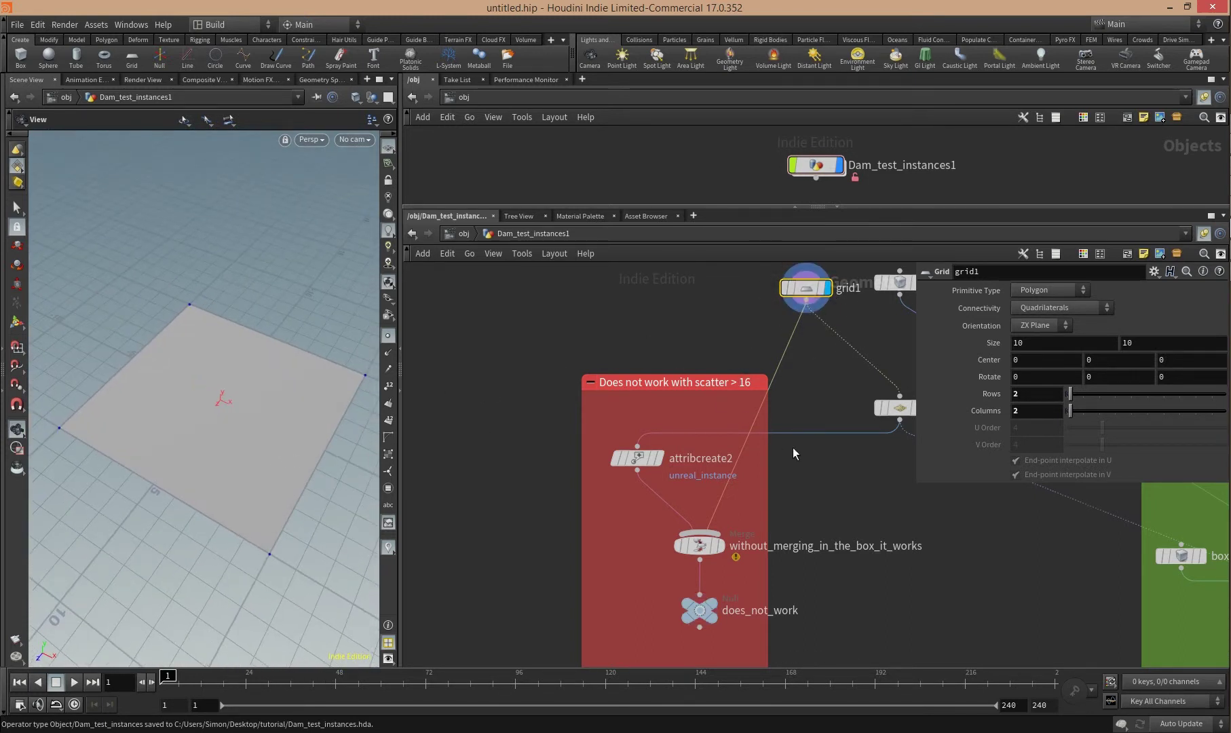
pyautogui.moveTo(825, 392); pyautogui.dragTo(779, 388, button='middle')
pyautogui.click(663, 601)
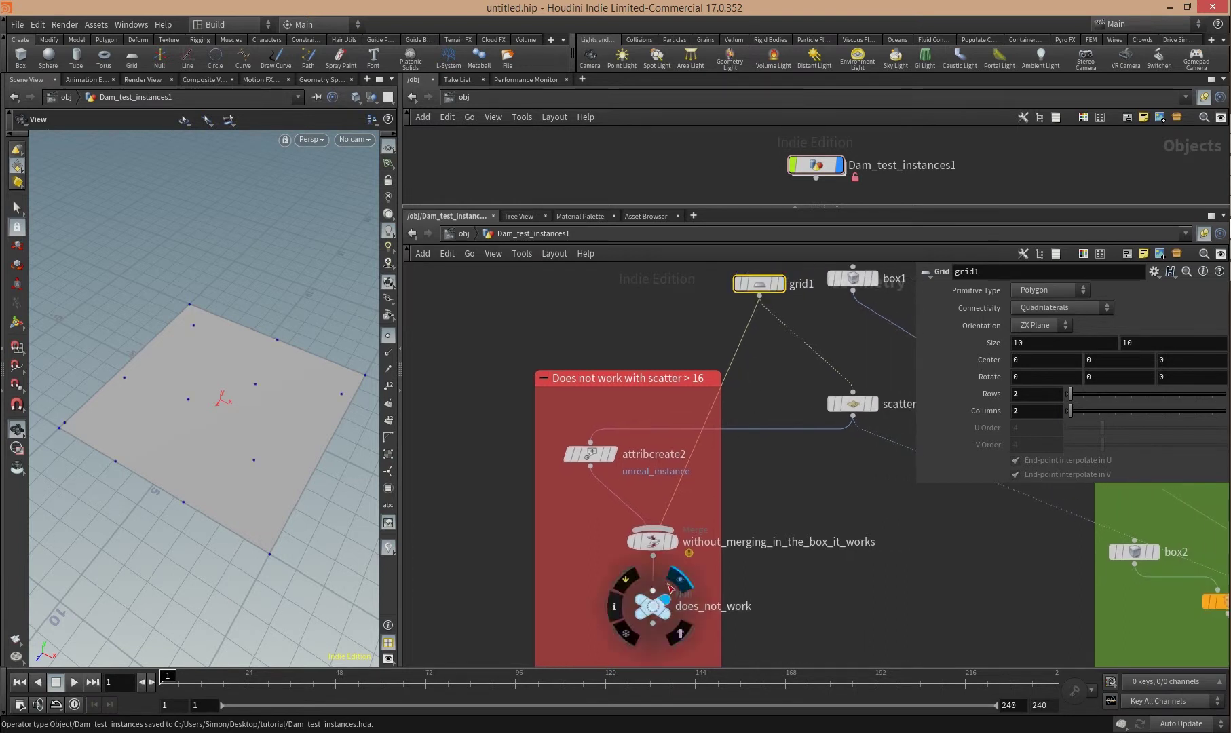
pyautogui.rightClick(840, 171)
pyautogui.click(876, 373)
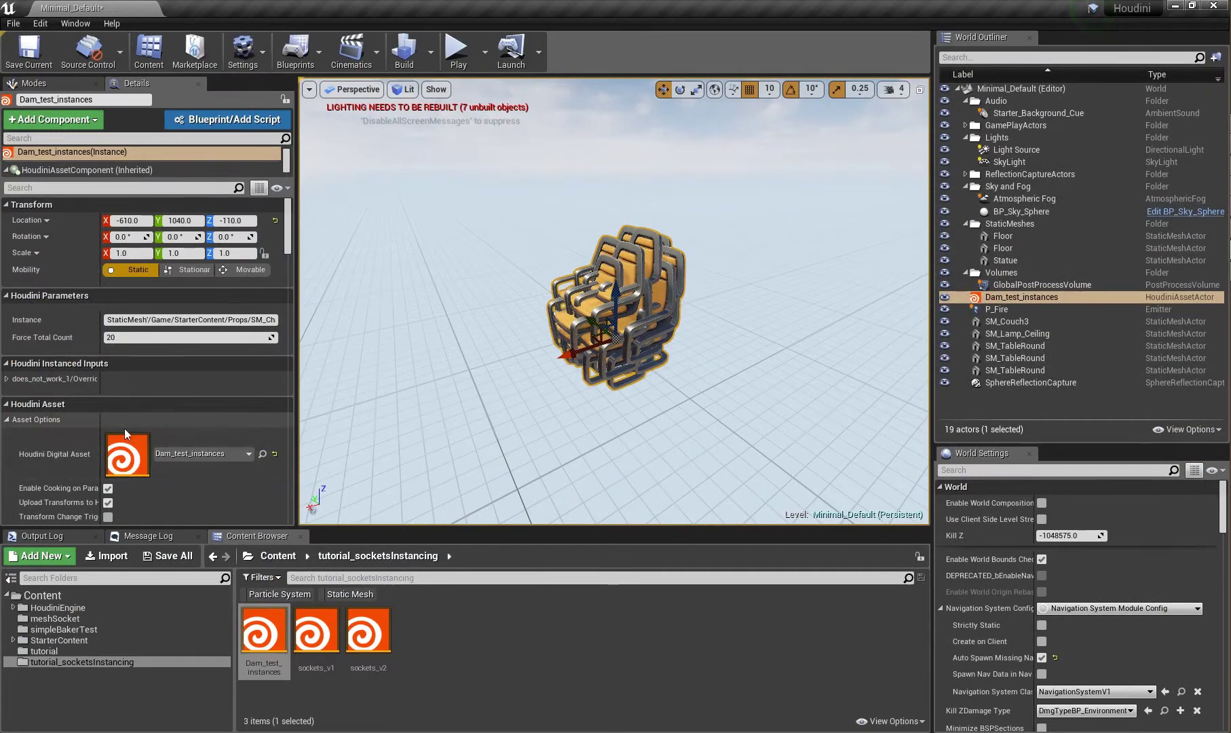
# - Switch to Unreal Editor, recook Dam_test_instances with the grid definition and inspect the chair instances
pyautogui.scroll(-4, 134, 379)
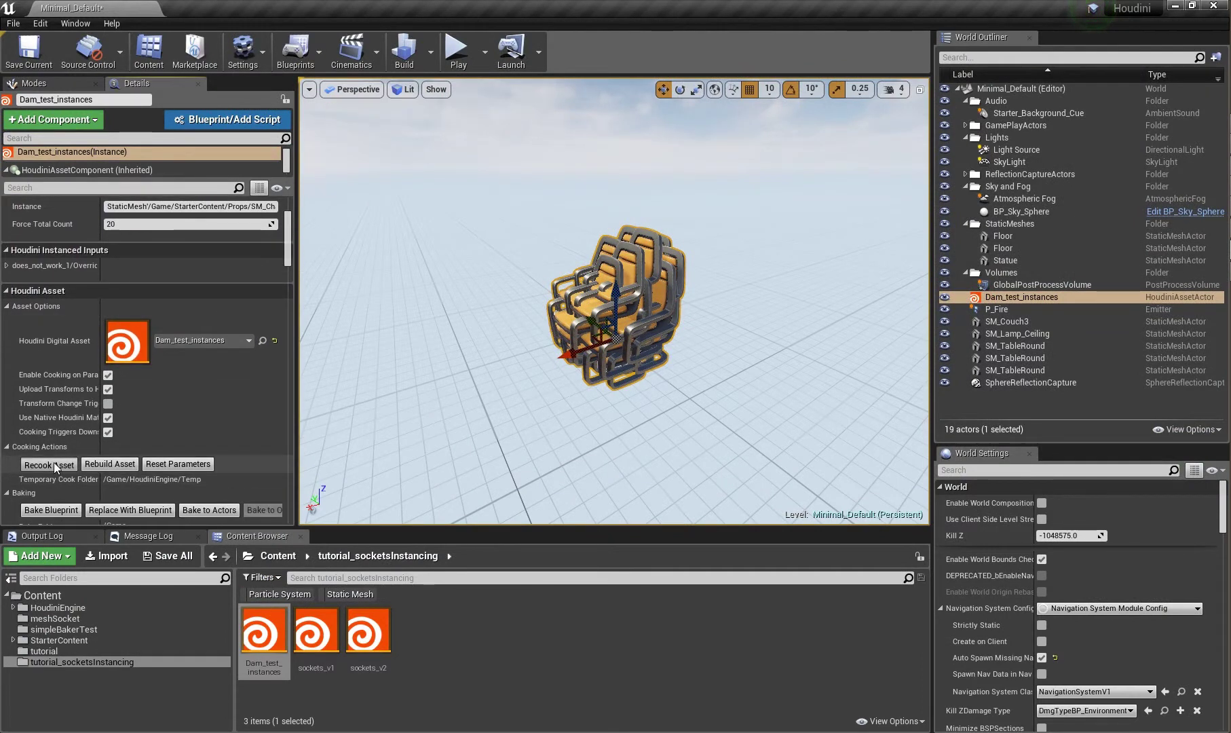
pyautogui.scroll(-5, 566, 434)
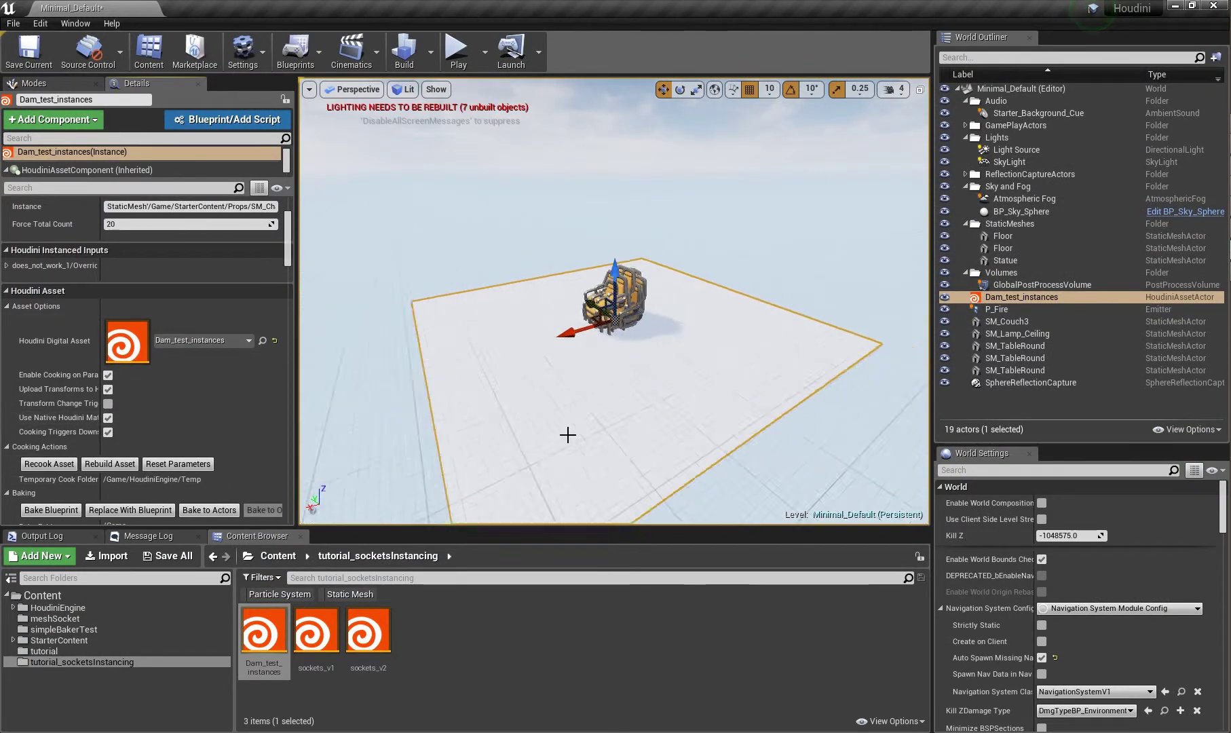
pyautogui.moveTo(616, 328)
pyautogui.mouseDown(button='right')
pyautogui.moveTo(636, 367)
pyautogui.moveTo(633, 335)
pyautogui.mouseUp(button='right')
pyautogui.scroll(2, 615, 328)
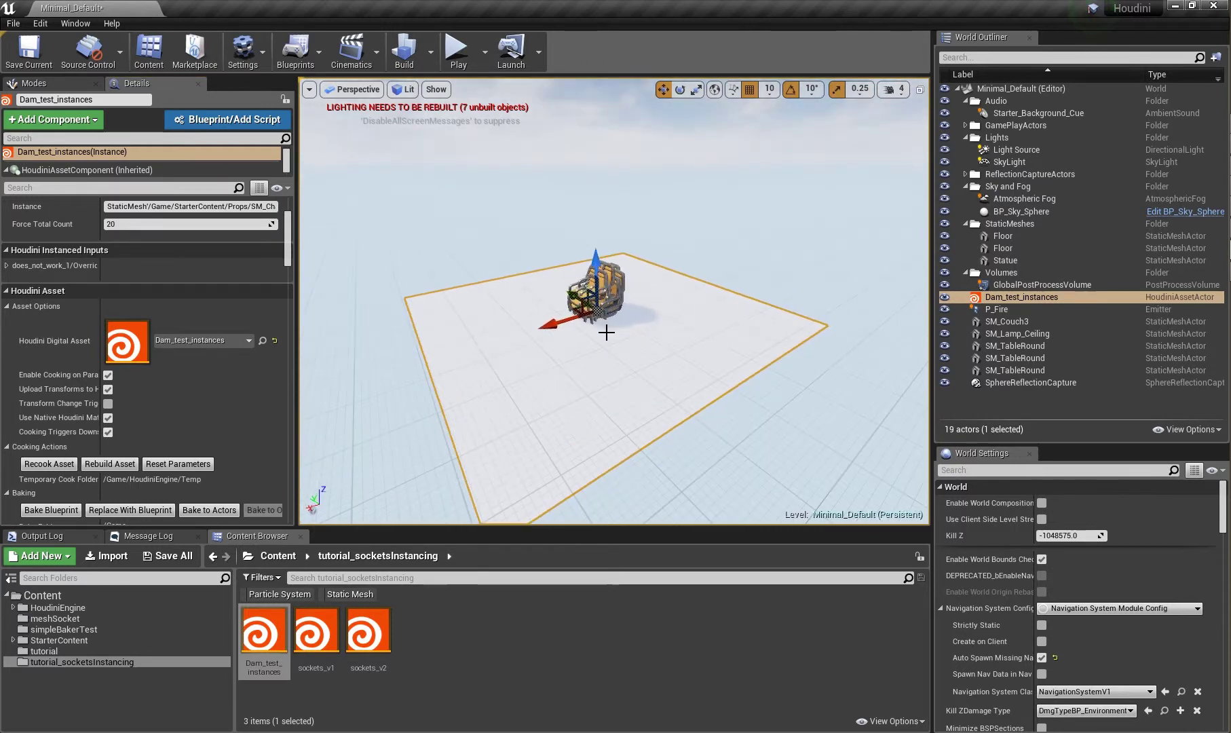
# - Set the Force Total Count of Dam_test_instances to 2 and inspect where the chairs are placed
pyautogui.click(235, 224)
pyautogui.write('0')
pyautogui.press('Return')
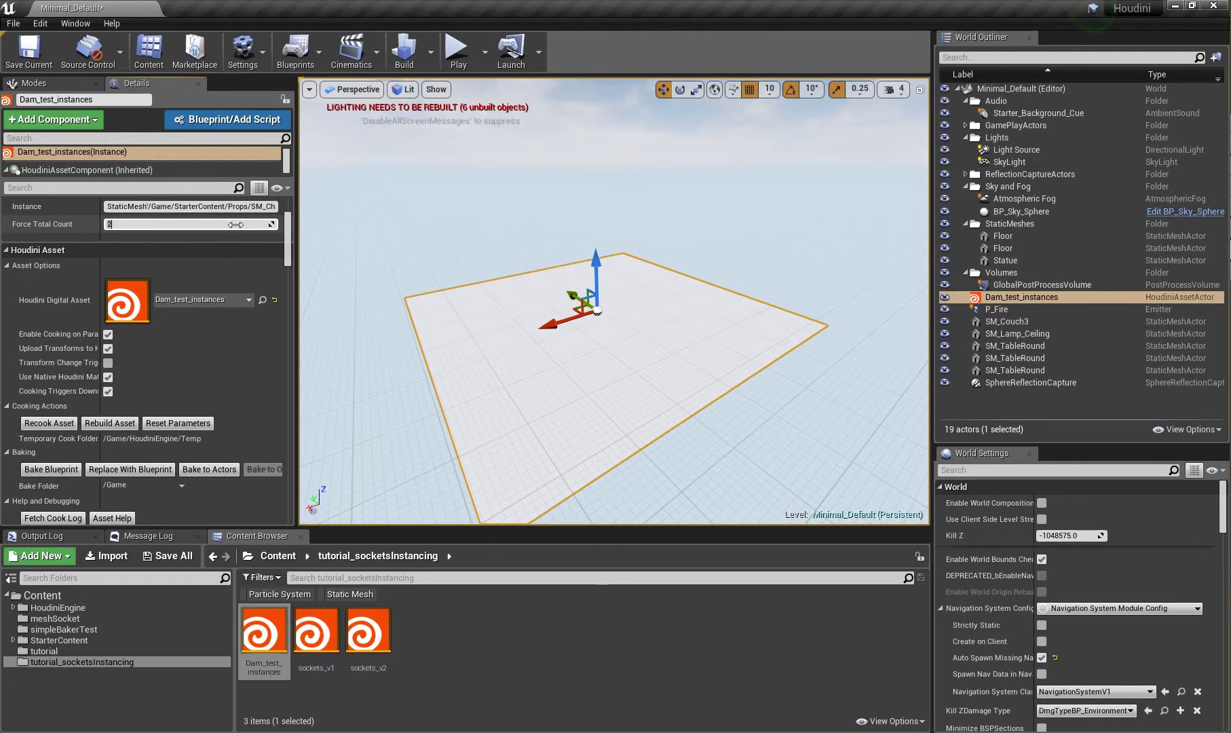
pyautogui.press('Return')
pyautogui.moveTo(639, 323); pyautogui.dragTo(668, 352, button='right')
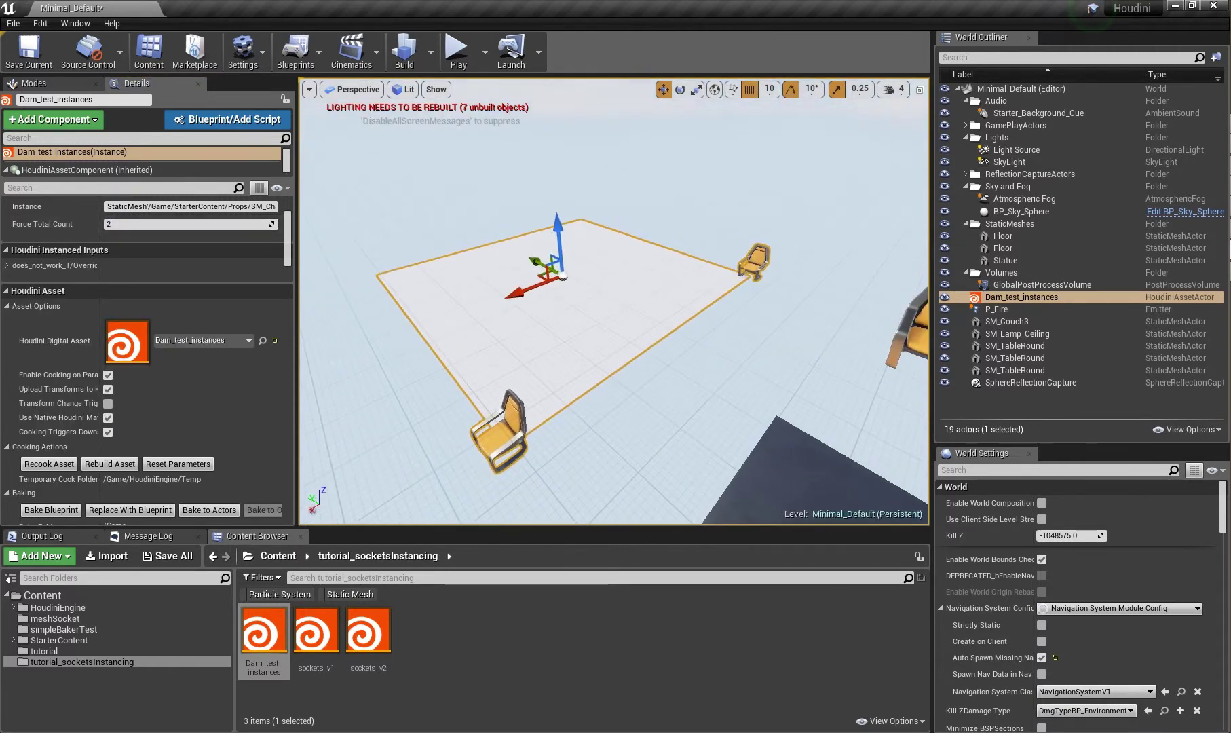
pyautogui.moveTo(526, 339); pyautogui.dragTo(674, 324, button='right')
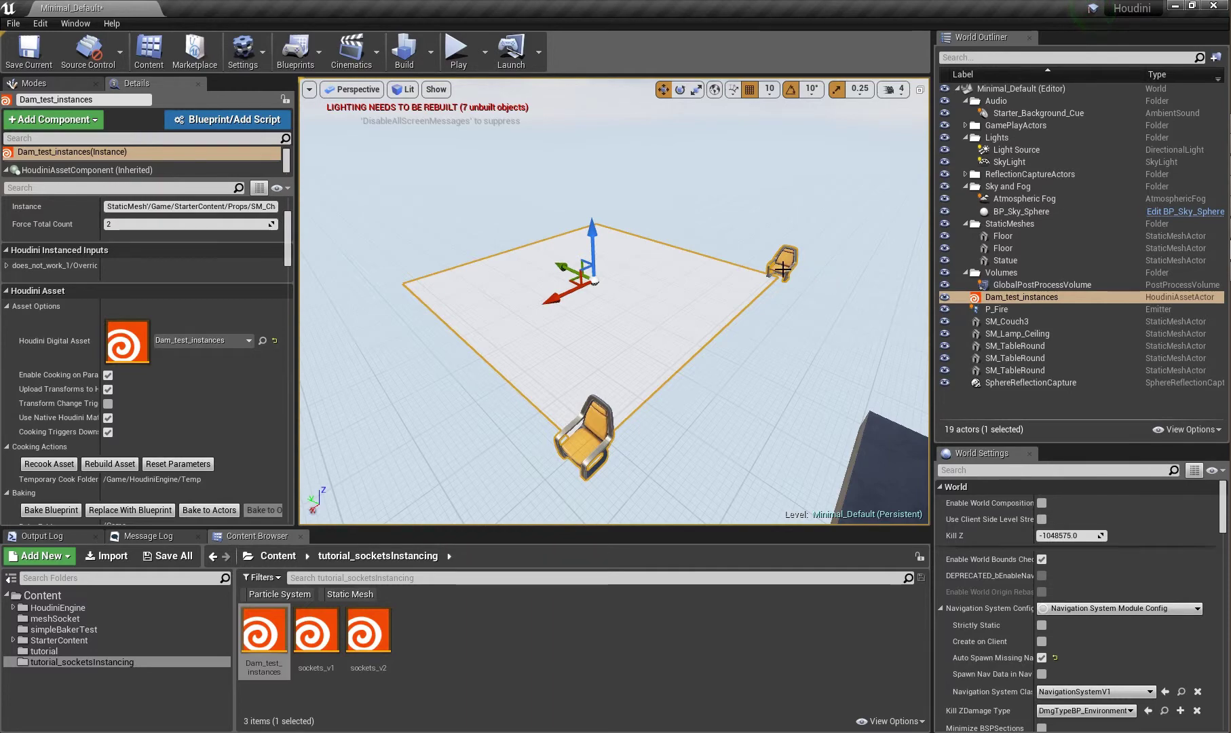
# - Switch to Houdini and reposition attribcreate2, the without_merging_in_the_box_it_works merge and grid1 to make the network easier to read
pyautogui.hotkey('alt', 'Tab')
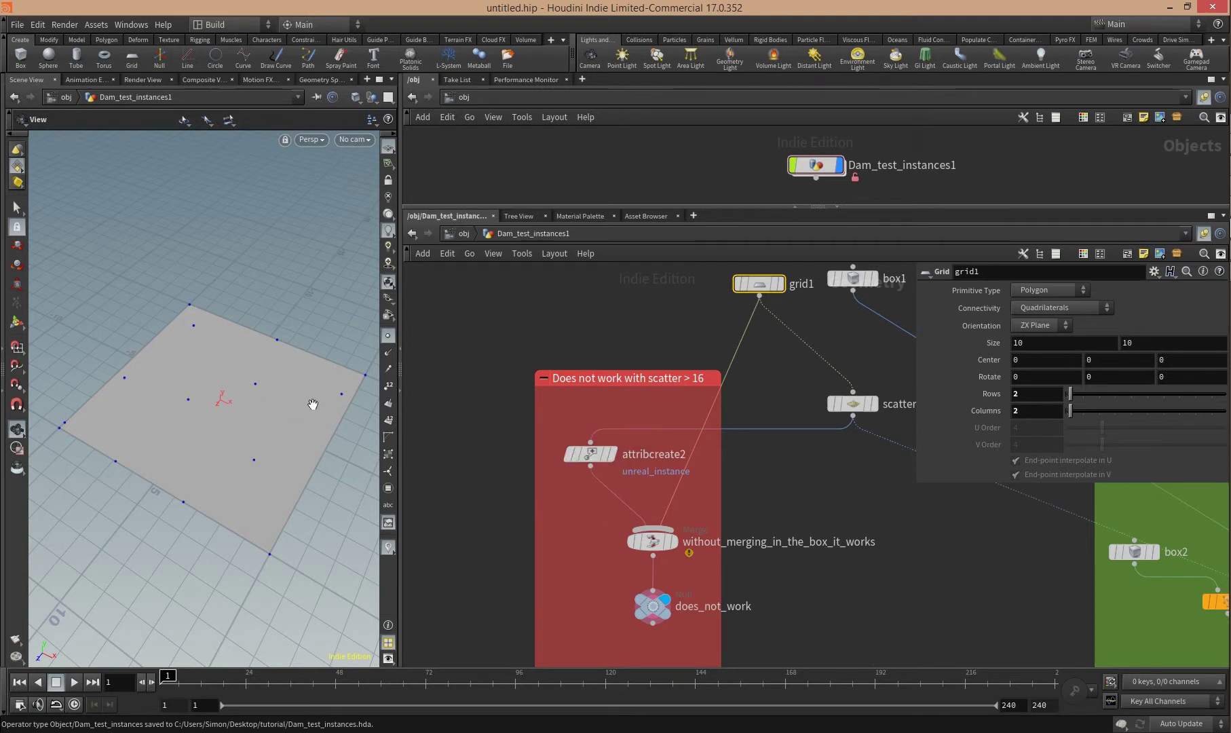
pyautogui.click(591, 455)
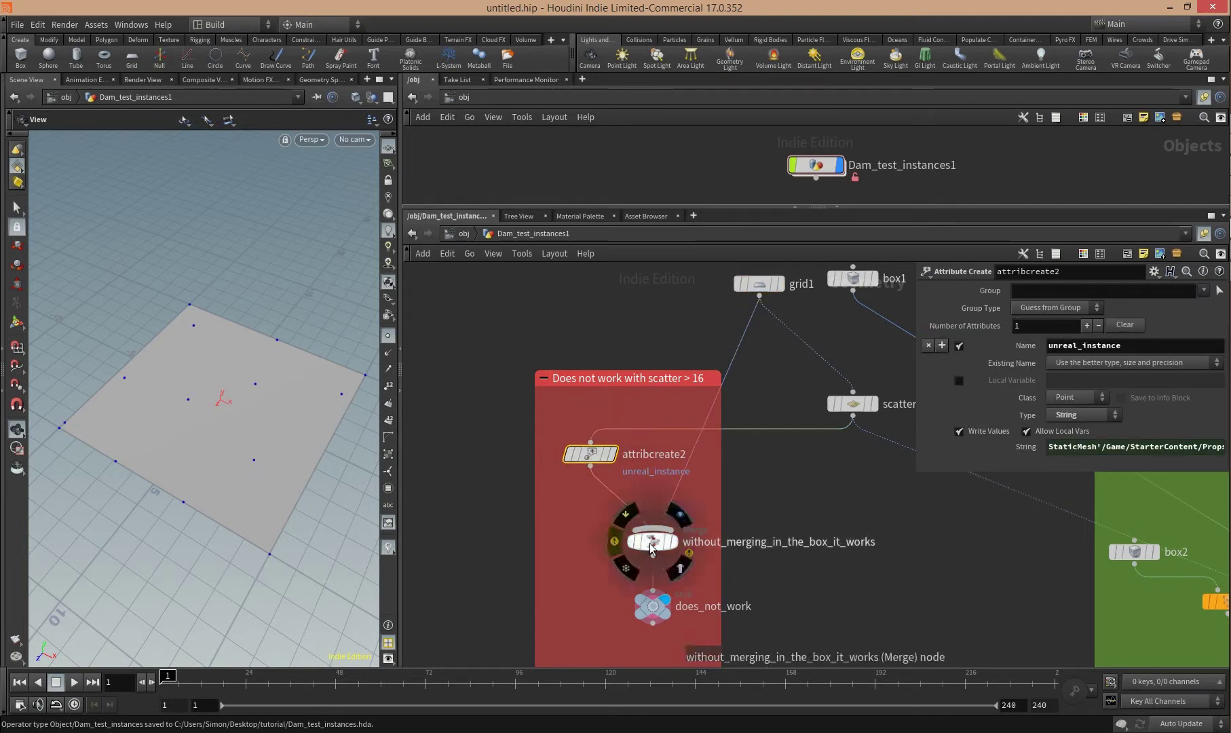
pyautogui.moveTo(650, 548); pyautogui.dragTo(627, 531)
pyautogui.moveTo(589, 454); pyautogui.dragTo(576, 455)
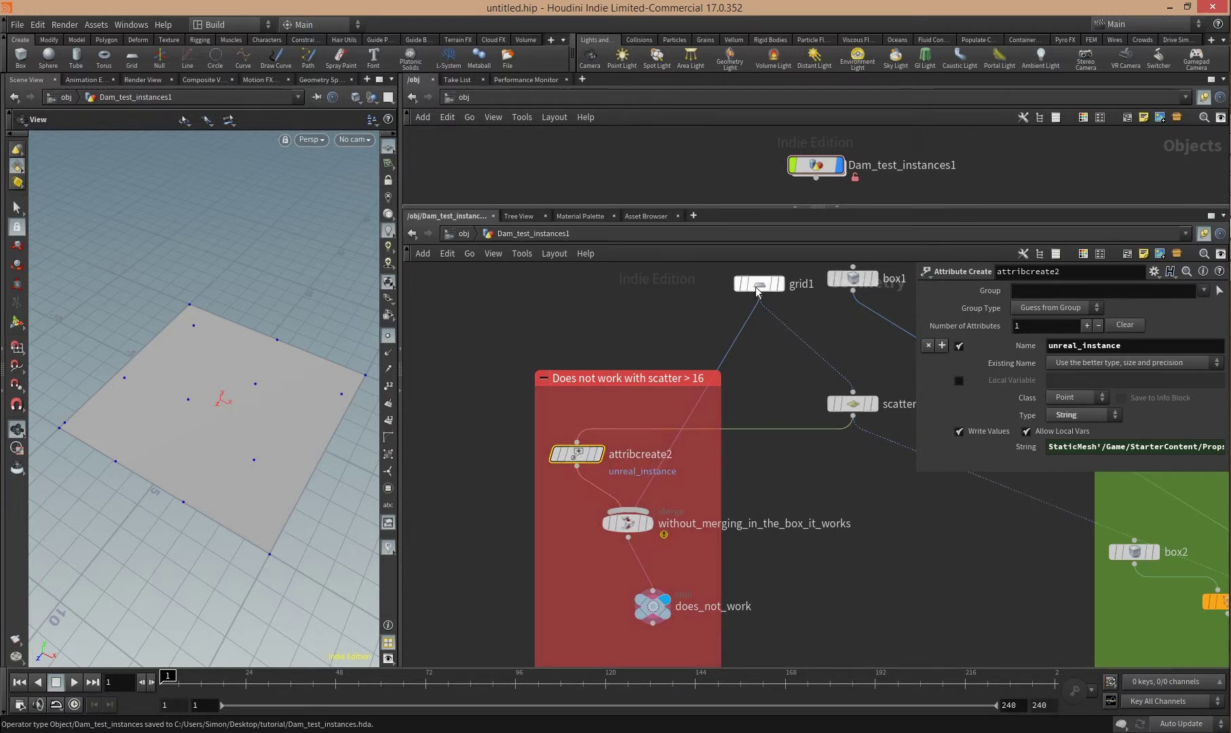
pyautogui.moveTo(758, 290); pyautogui.dragTo(777, 300)
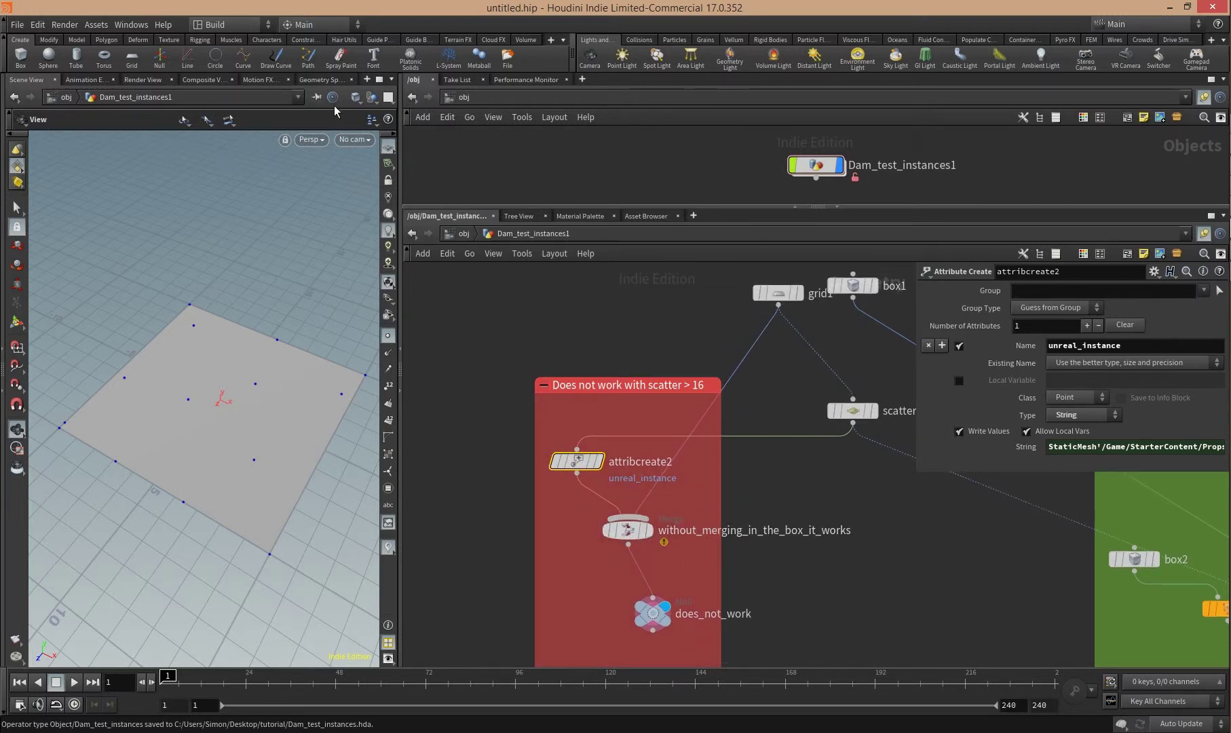
# - Examine the point positions and unreal_instance values of attribcreate2 and does_not_work, and return to the scene view
pyautogui.click(325, 80)
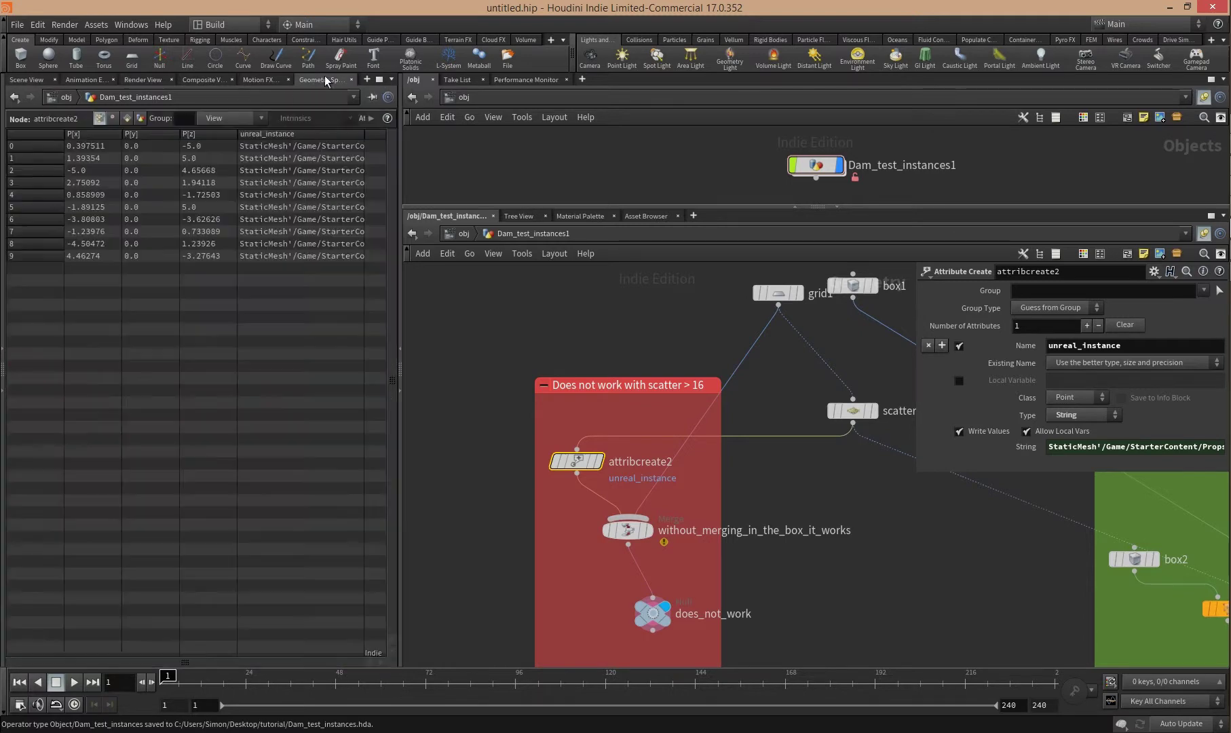
pyautogui.click(653, 613)
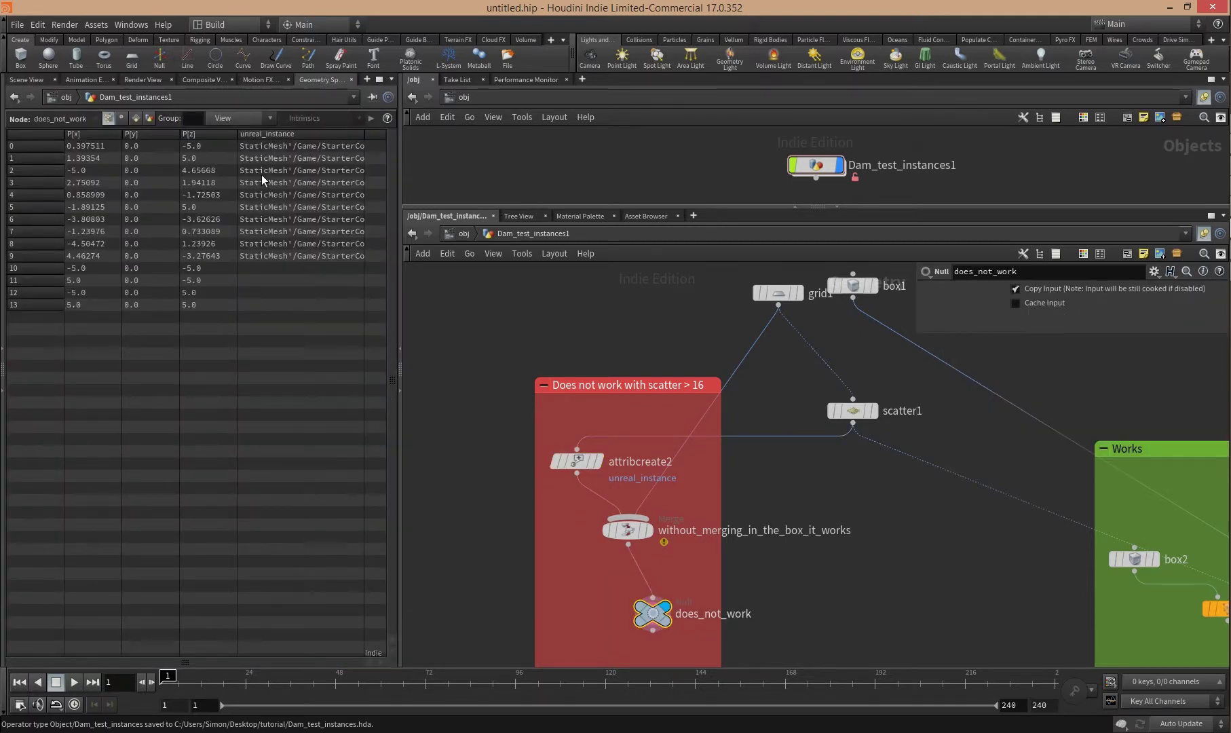
pyautogui.click(45, 82)
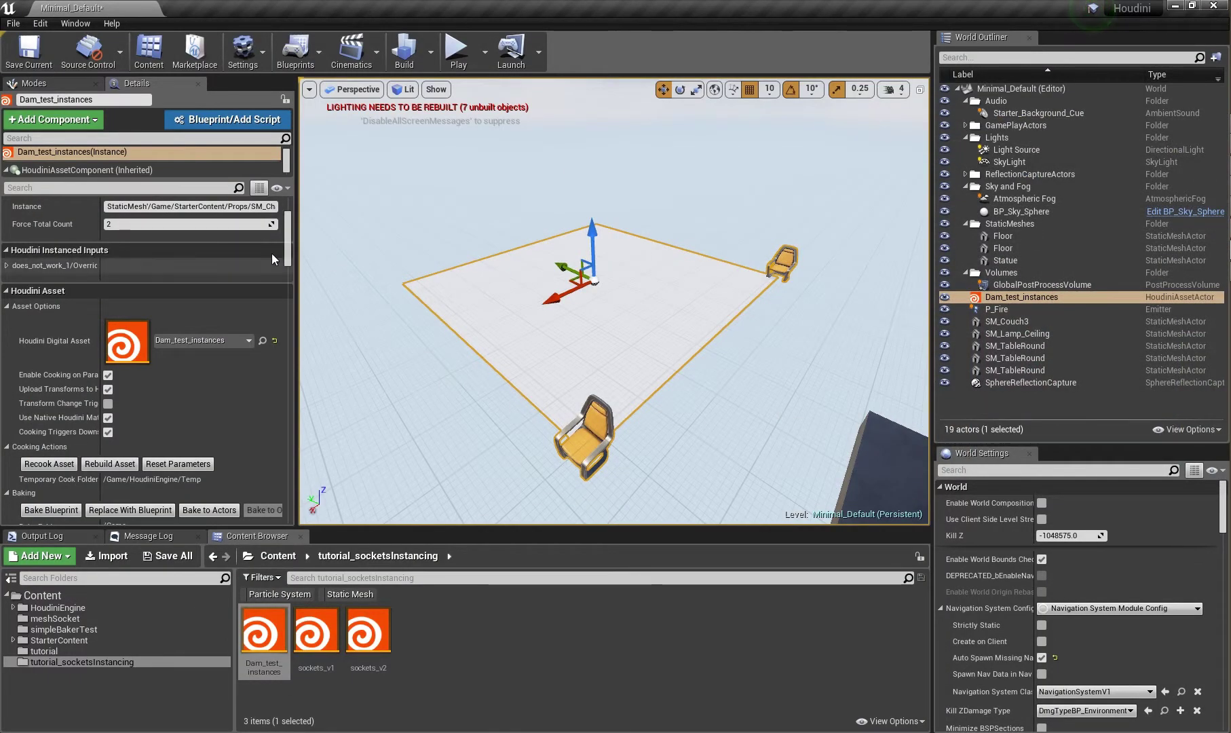
# - Switch to Unreal Editor and set the Force Total Count of Dam_test_instances to 4
pyautogui.click(252, 226)
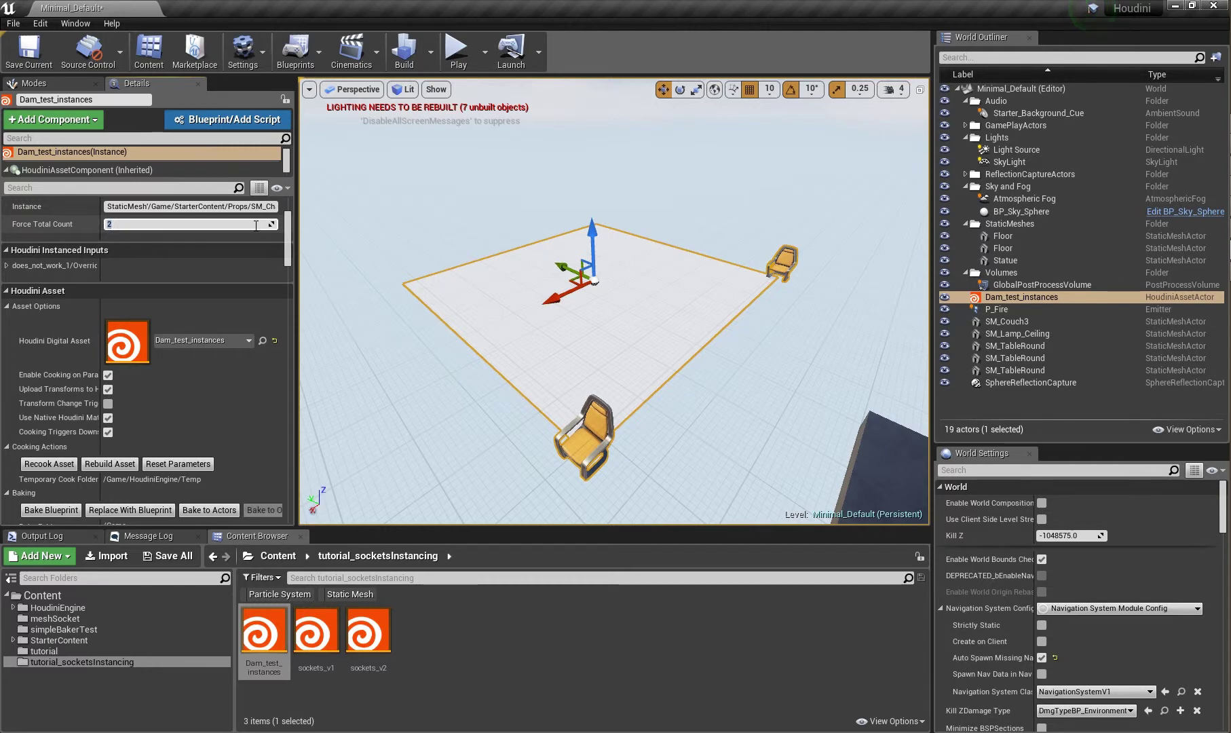
pyautogui.press('Return')
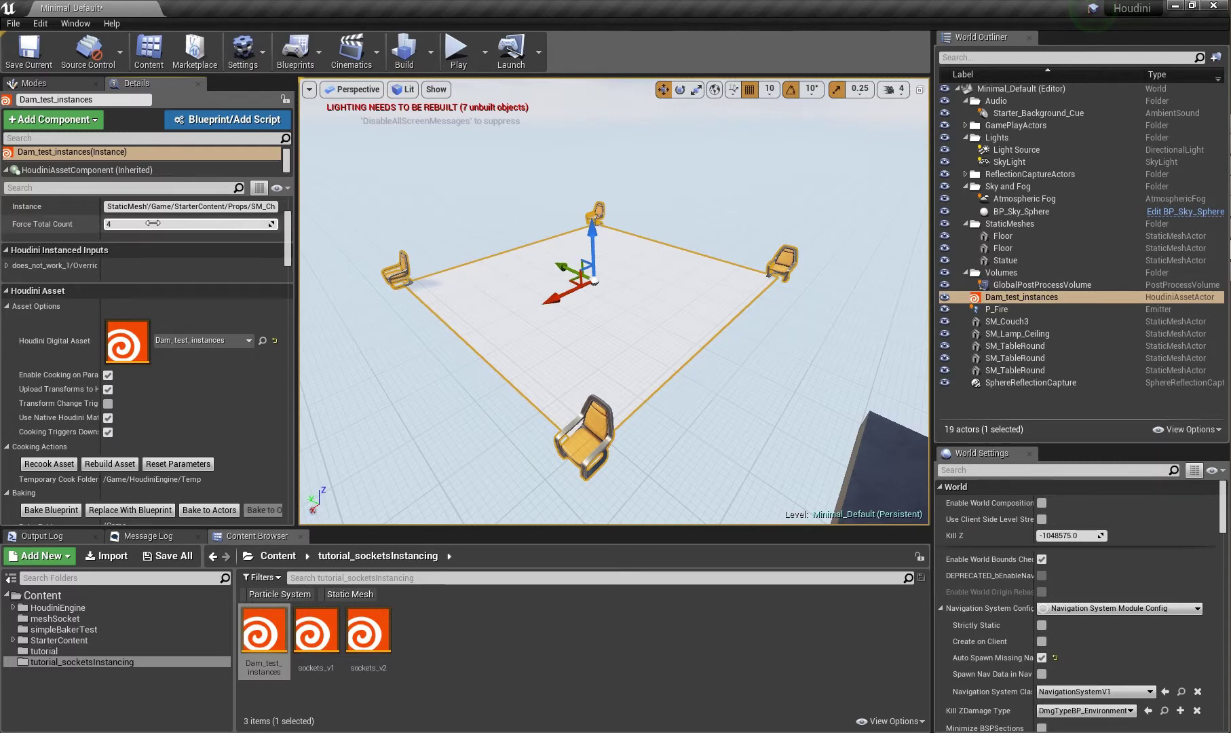
pyautogui.scroll(3, 189, 268)
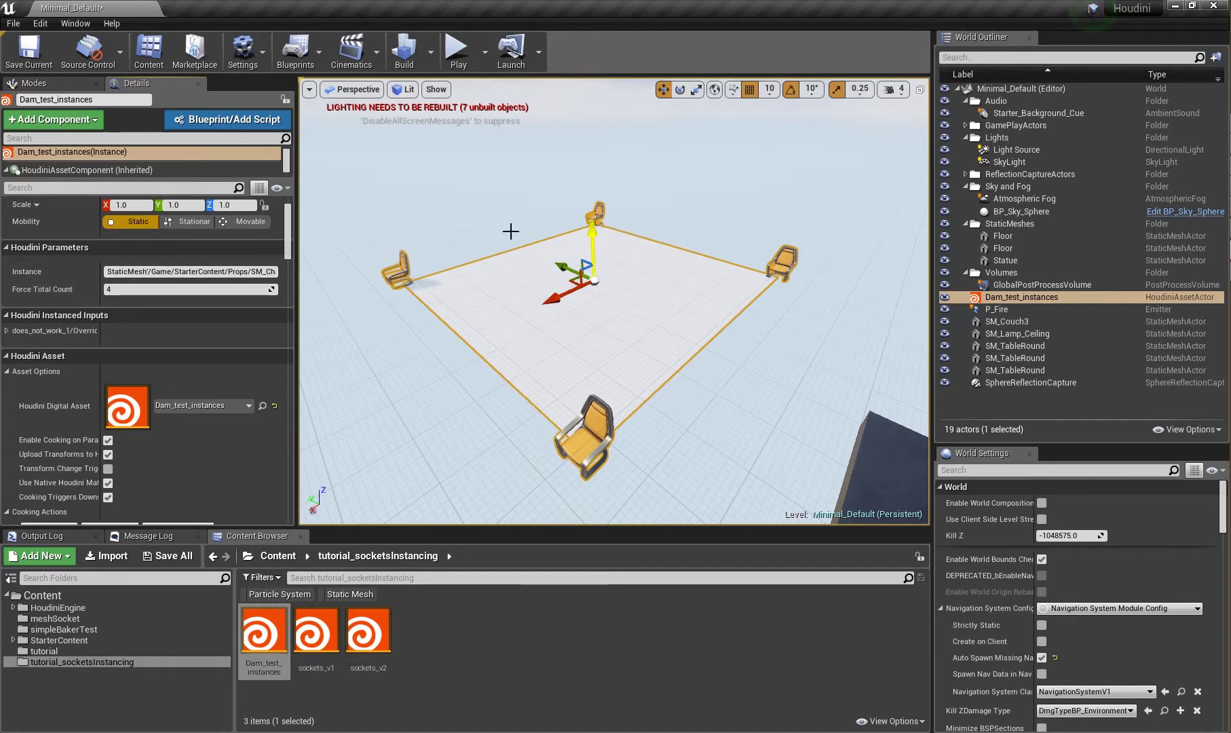
# - Try a Force Total Count of 5, and return it to 4
pyautogui.click(235, 285)
pyautogui.write('0')
pyautogui.press('Return')
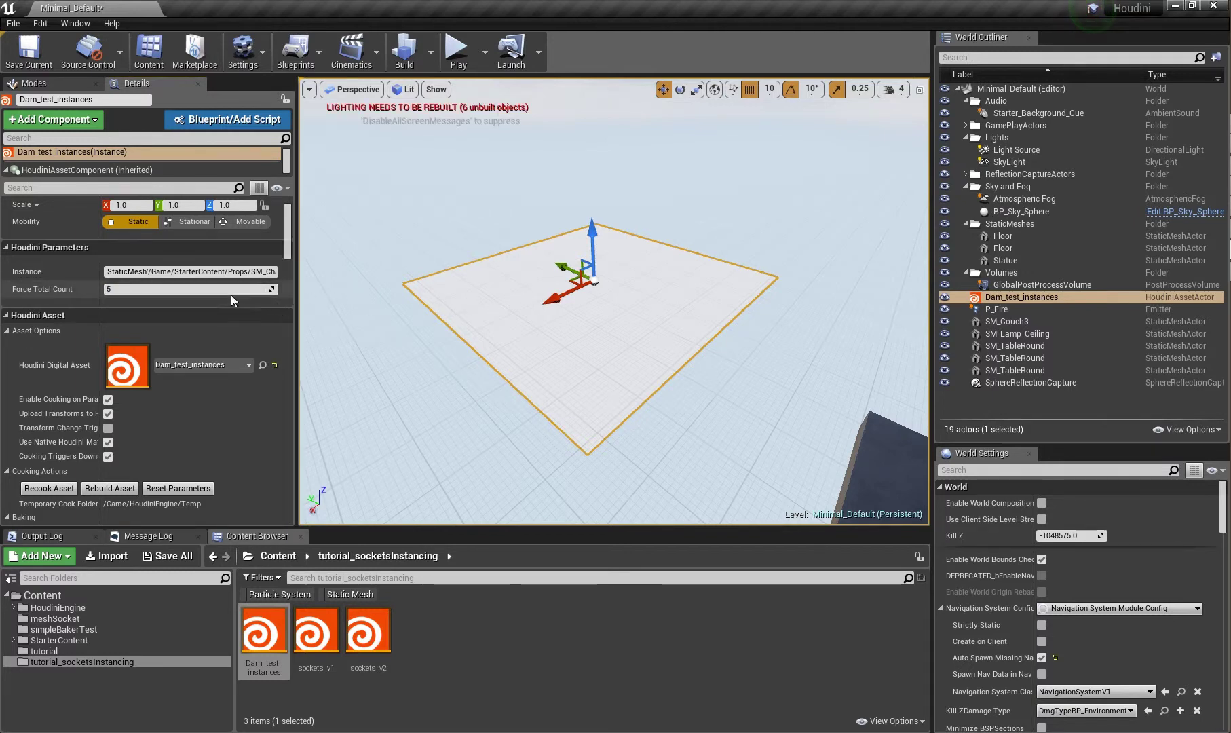
pyautogui.press('Return')
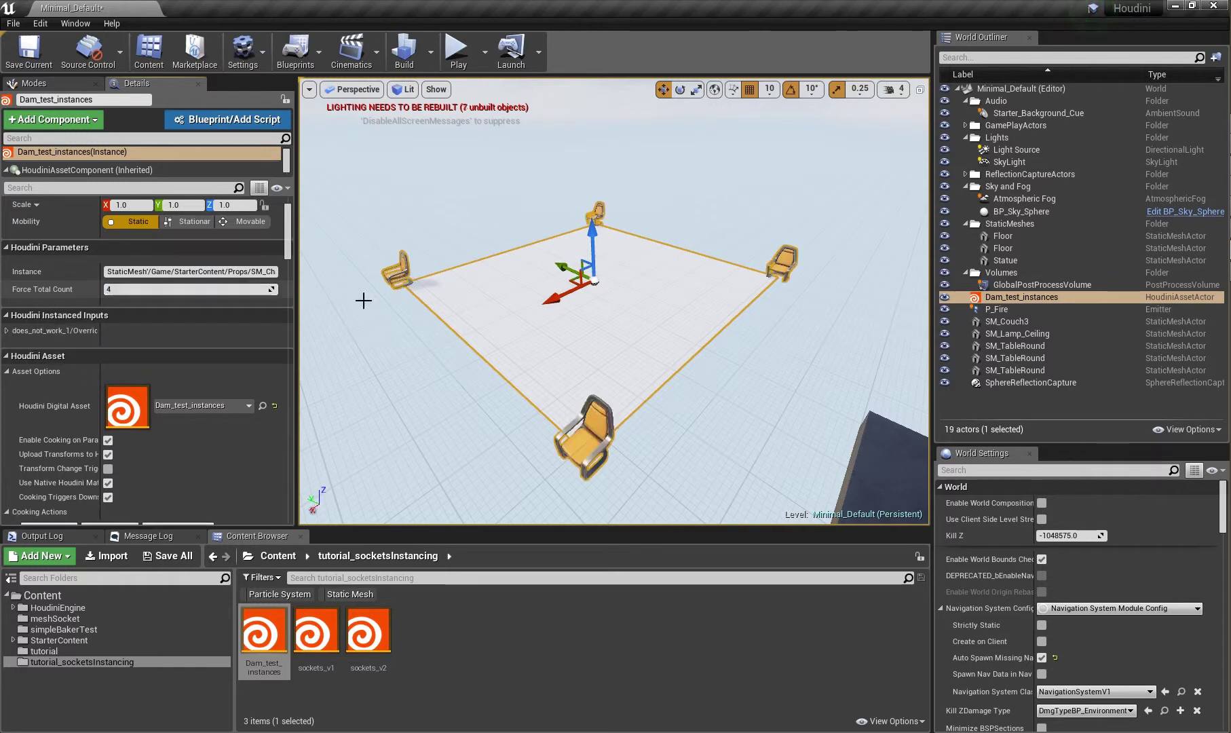
pyautogui.scroll(1, 652, 304)
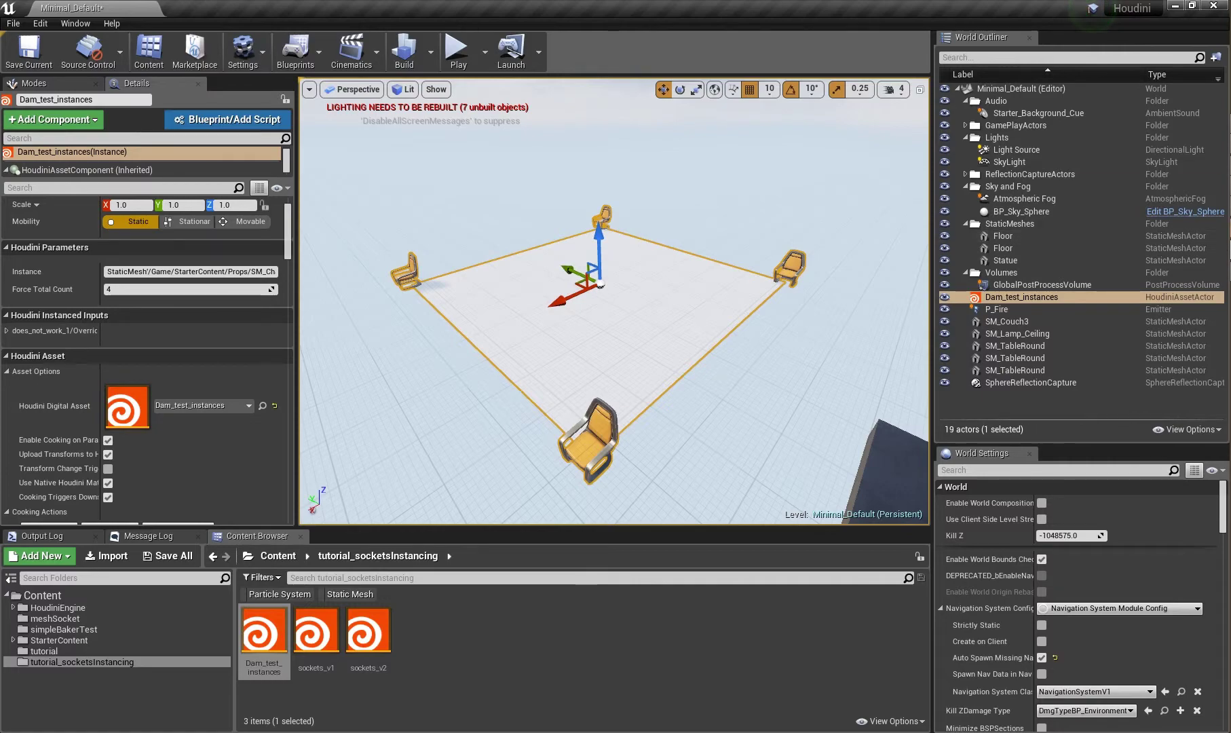
# - Switch to Houdini and set grid1 to 3 rows and 3 columns
pyautogui.click(1199, 243)
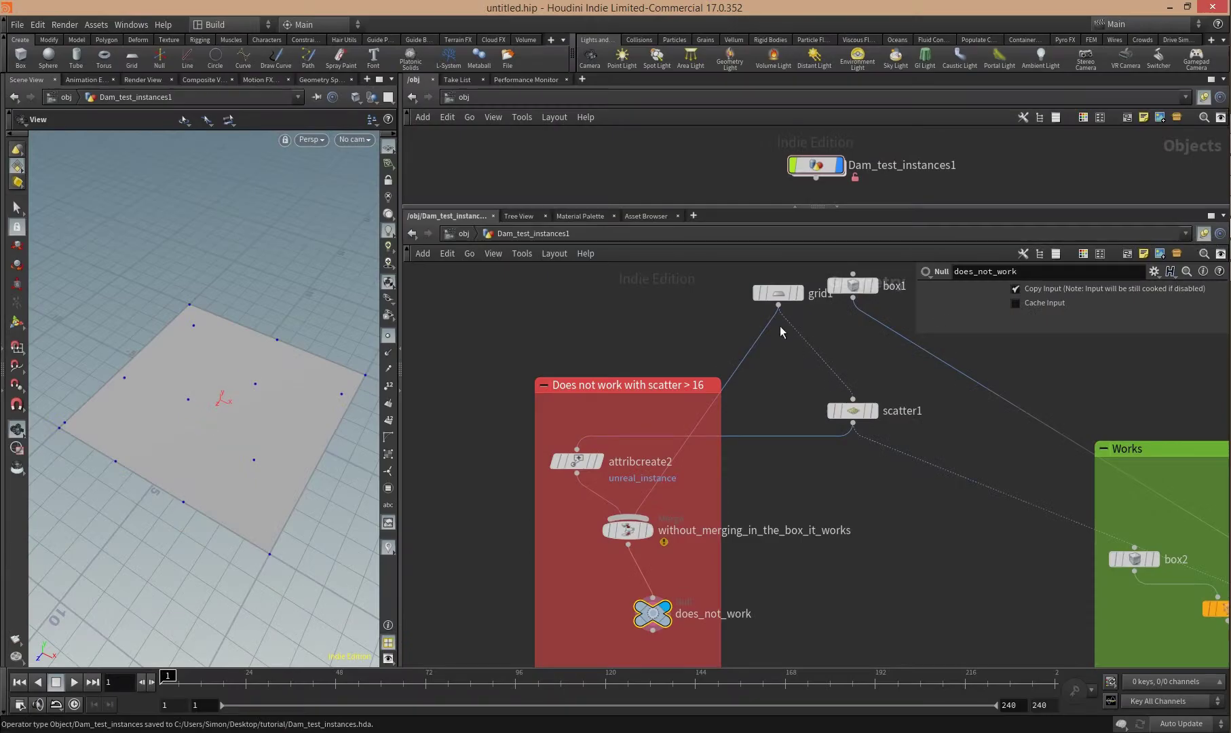
pyautogui.click(778, 293)
pyautogui.click(1037, 394)
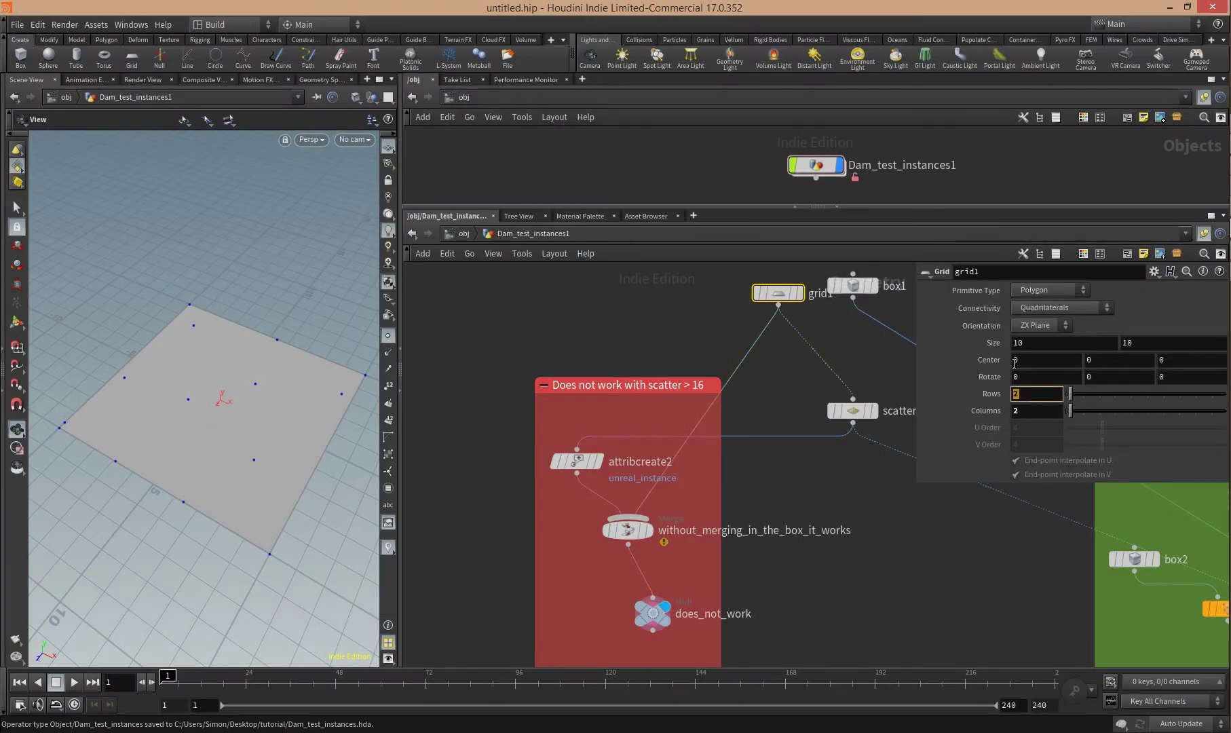
pyautogui.write('3')
pyautogui.press('Tab')
pyautogui.write('3')
pyautogui.press('Return')
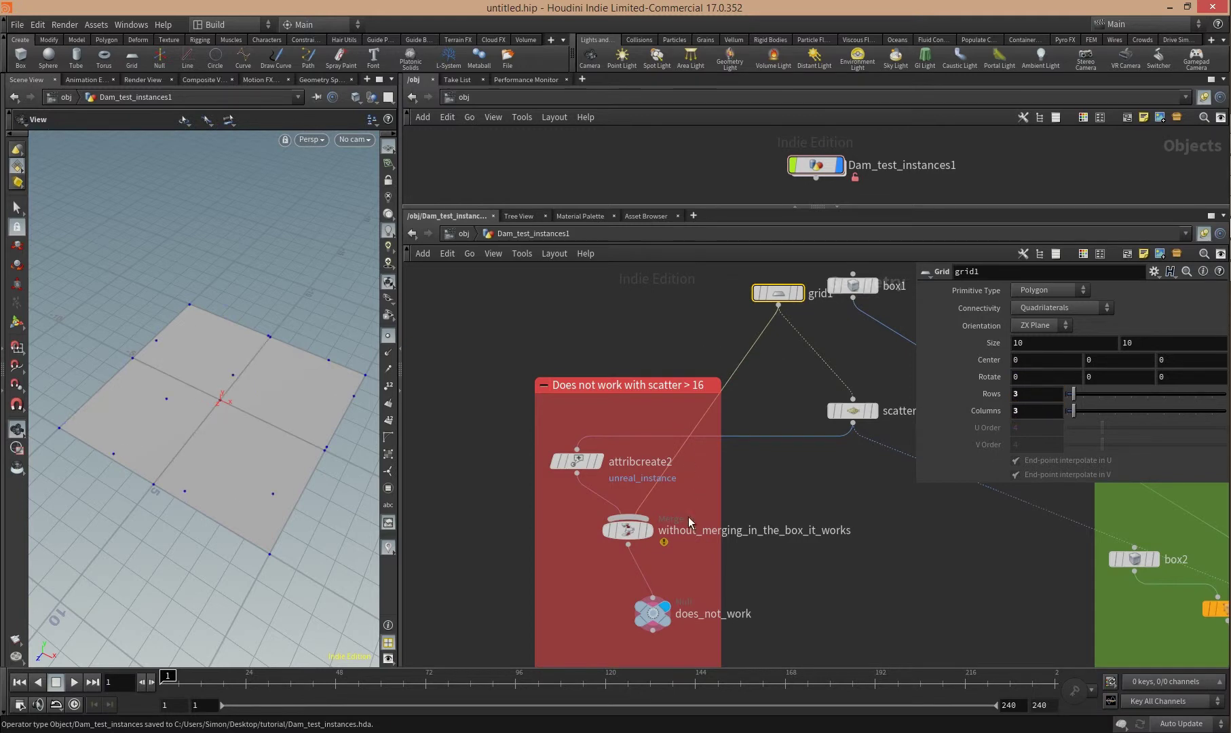
# - Select the does_not_work node and save the node type of Dam_test_instances1
pyautogui.click(652, 613)
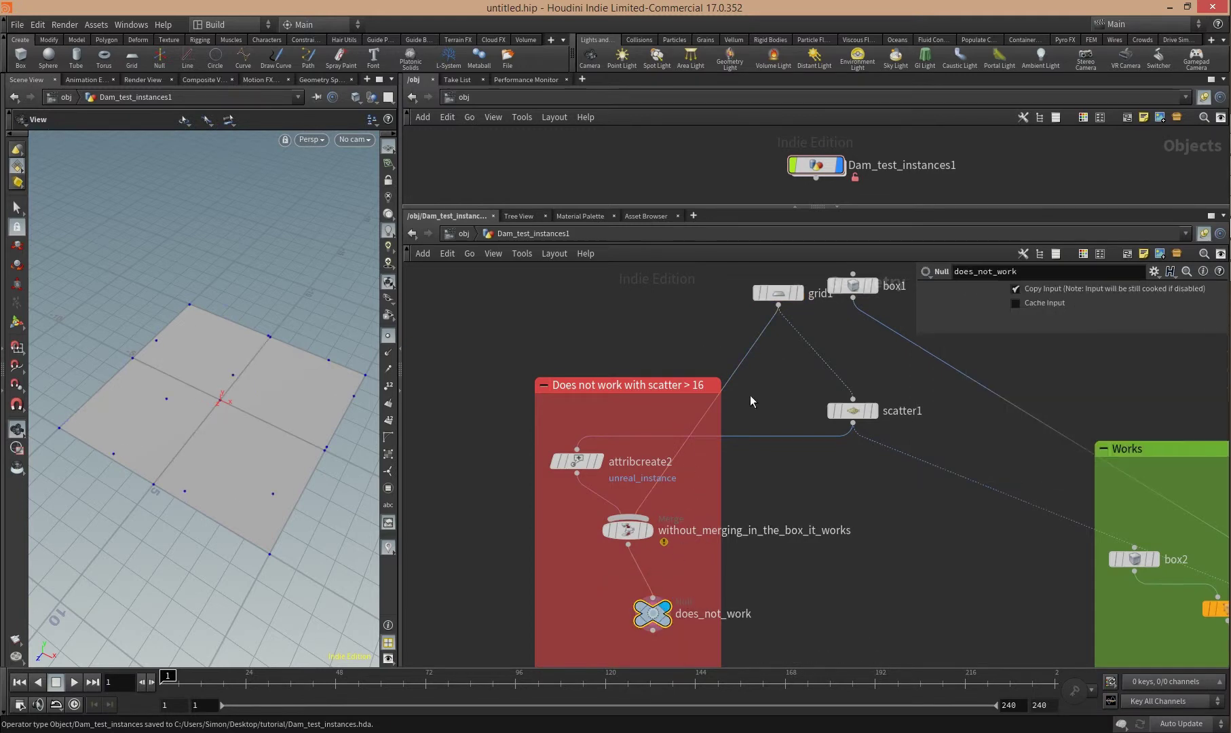
pyautogui.rightClick(815, 164)
pyautogui.click(839, 369)
# - Switch to Unreal Editor and update Dam_test_instances to the saved definition with a Force Total Count of 16
pyautogui.hotkey('alt', 'Tab')
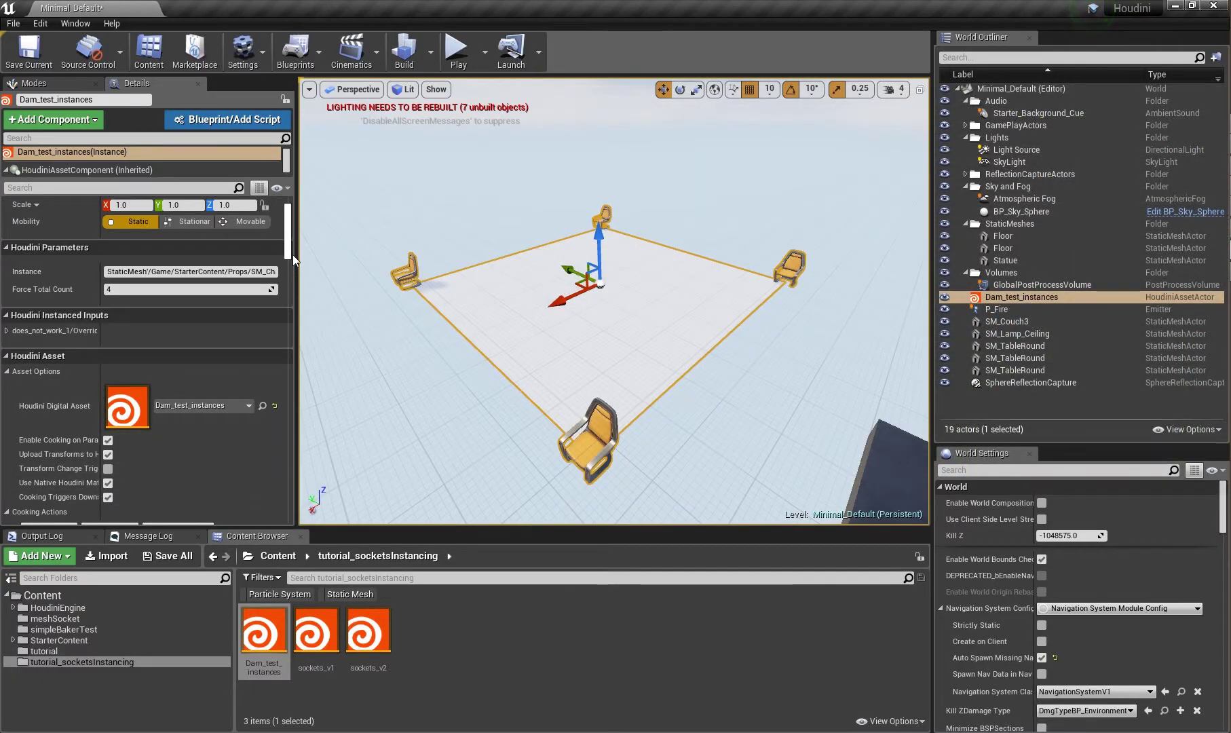
pyautogui.scroll(-5, 173, 346)
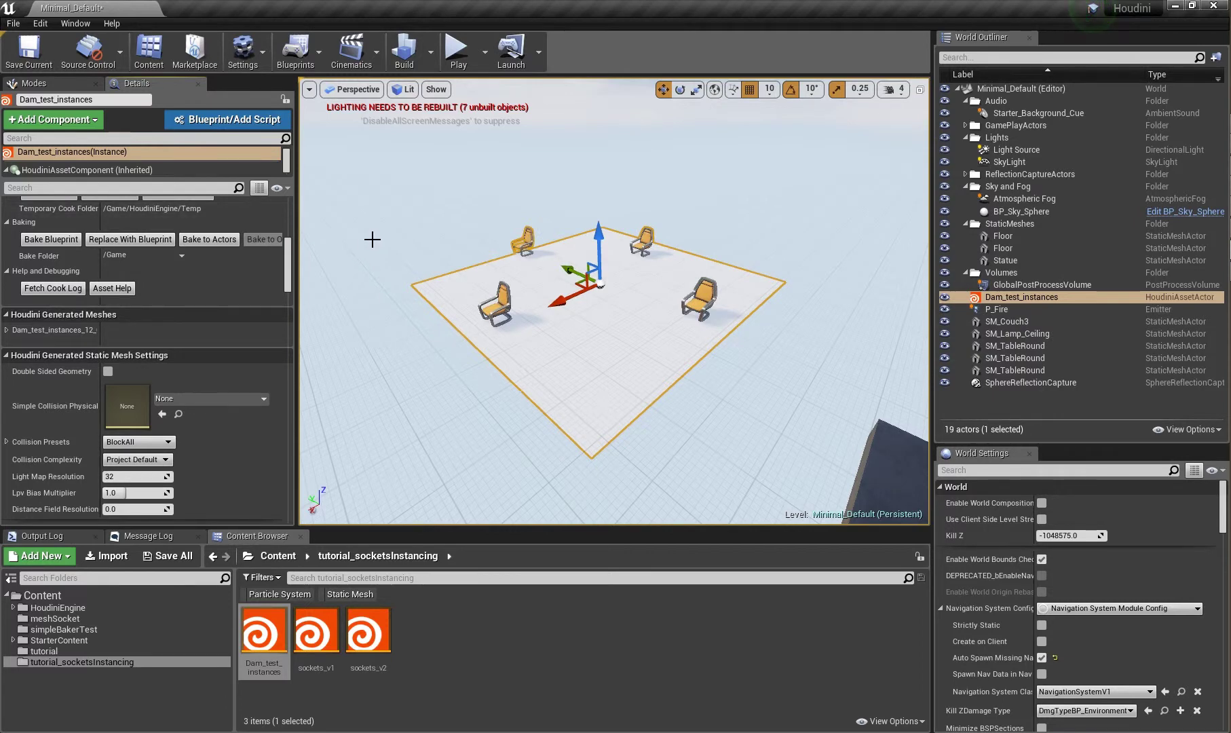
pyautogui.scroll(5, 270, 290)
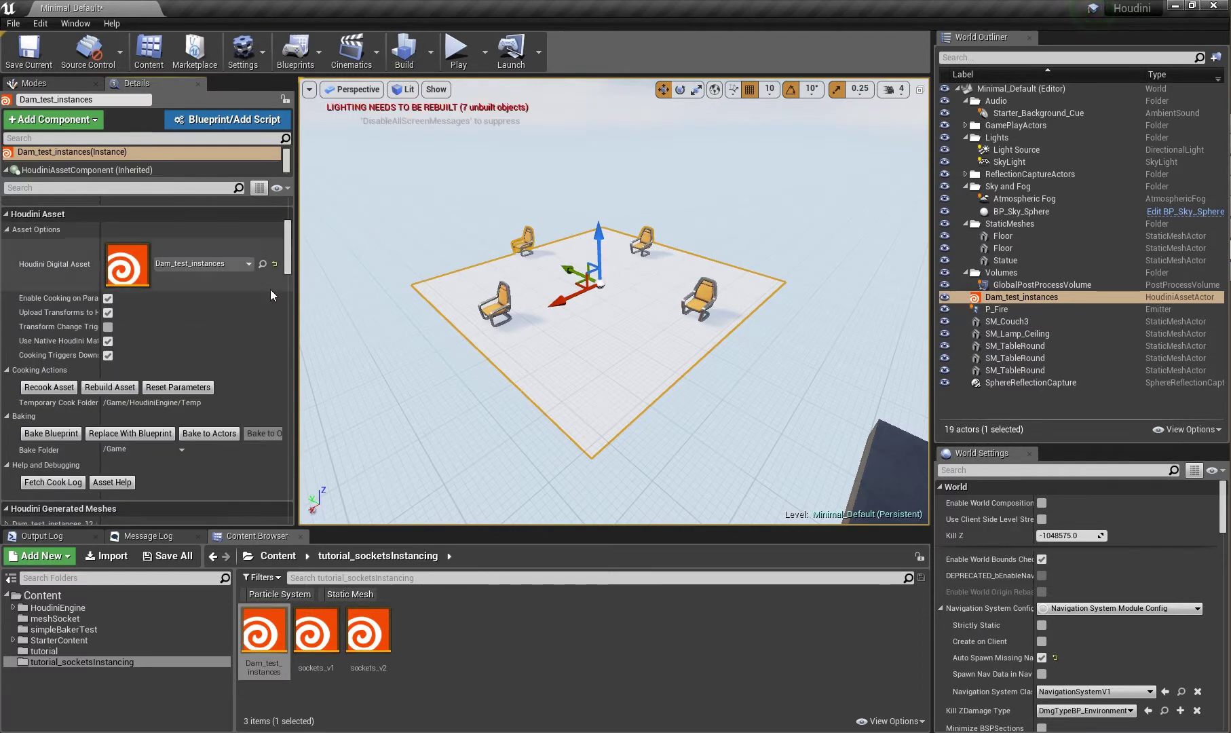
pyautogui.scroll(3, 257, 296)
pyautogui.click(191, 257)
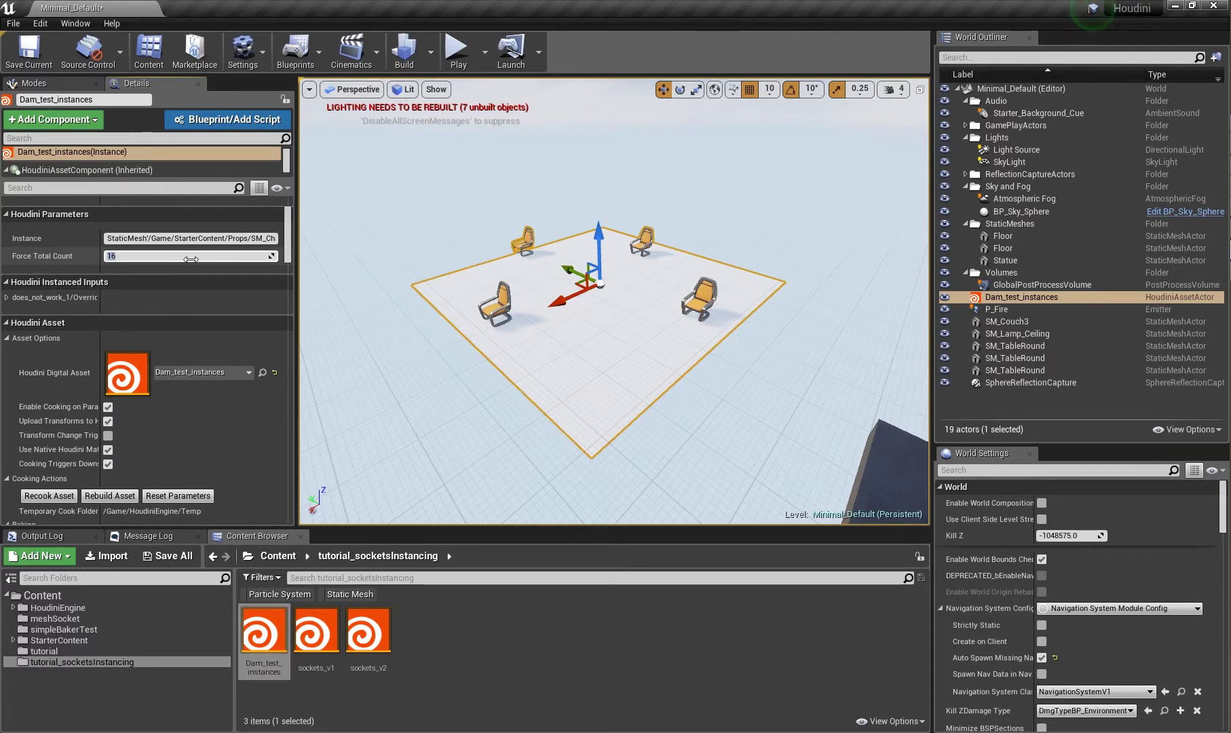
pyautogui.press('Return')
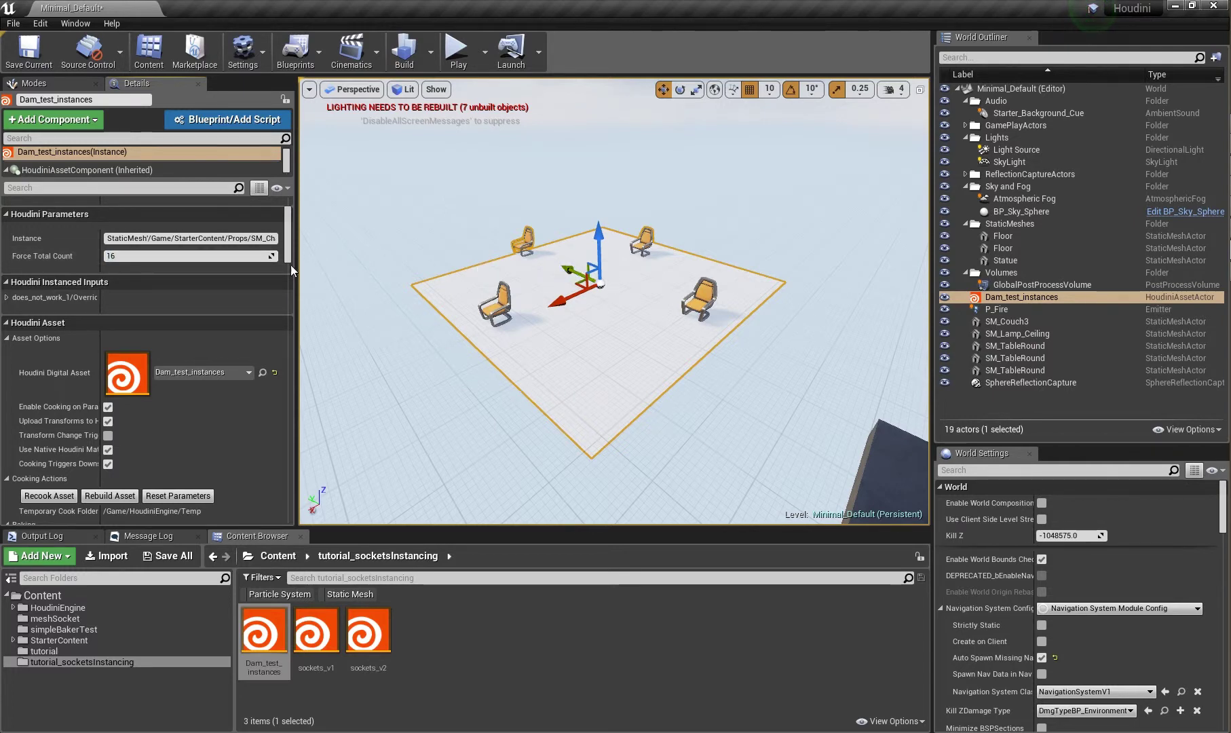
# - Test the chair instances with Force Total Counts of 5, 6 and 7 in turn
pyautogui.click(256, 259)
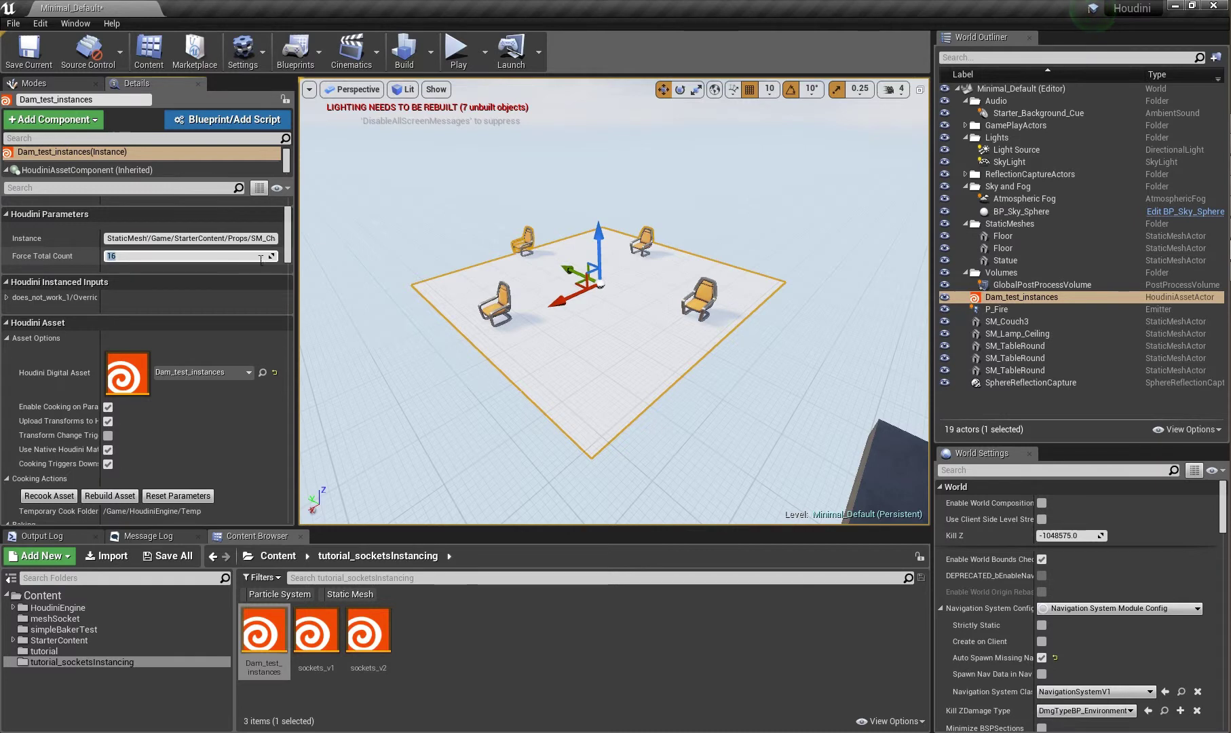
pyautogui.press('Return')
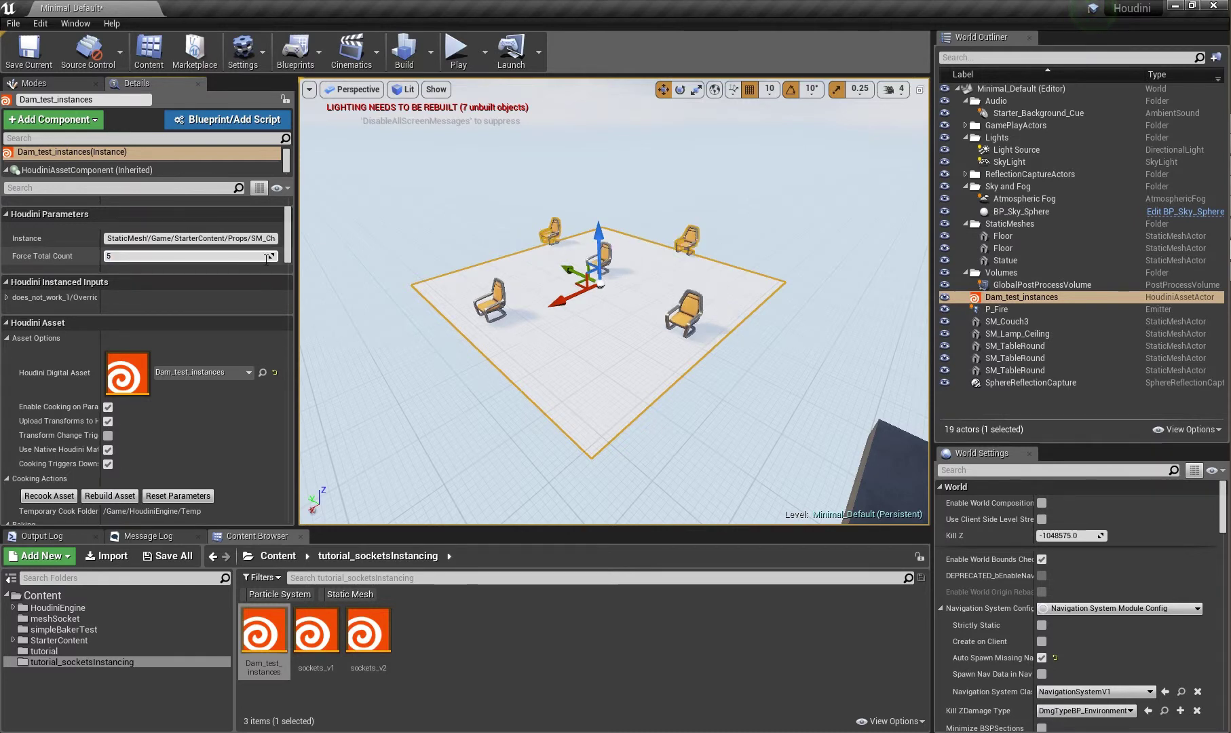
pyautogui.click(256, 256)
pyautogui.write('6')
pyautogui.press('Return')
pyautogui.click(256, 256)
pyautogui.write('7')
pyautogui.press('Return')
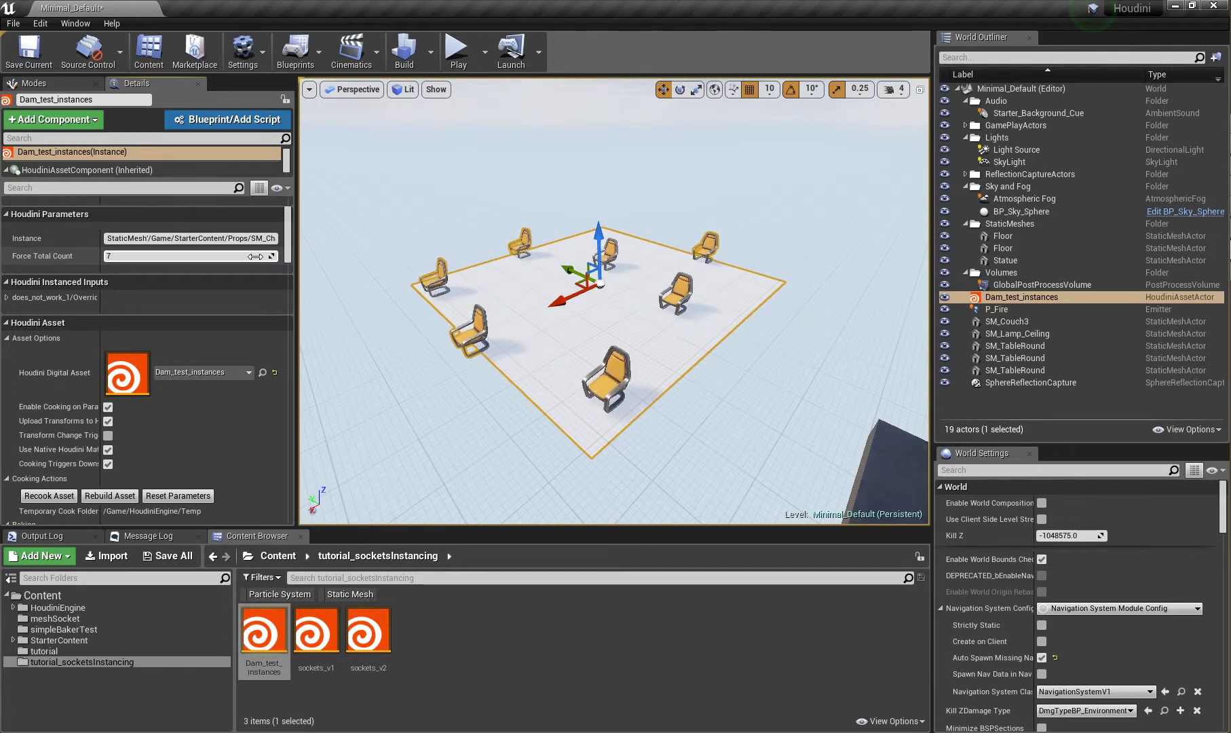
# - Raise the Force Total Count through 8, 9 and 10, and return it to 9
pyautogui.click(256, 256)
pyautogui.write('8')
pyautogui.press('Return')
pyautogui.click(256, 256)
pyautogui.write('9')
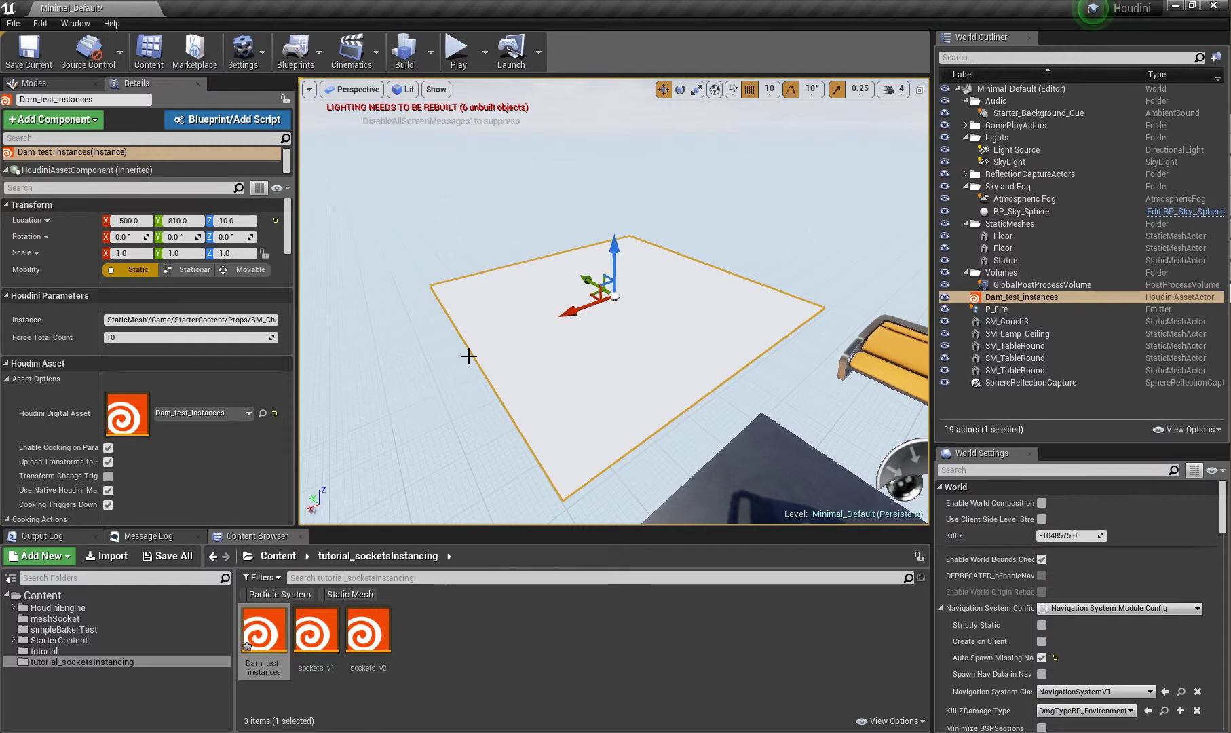
pyautogui.click(231, 338)
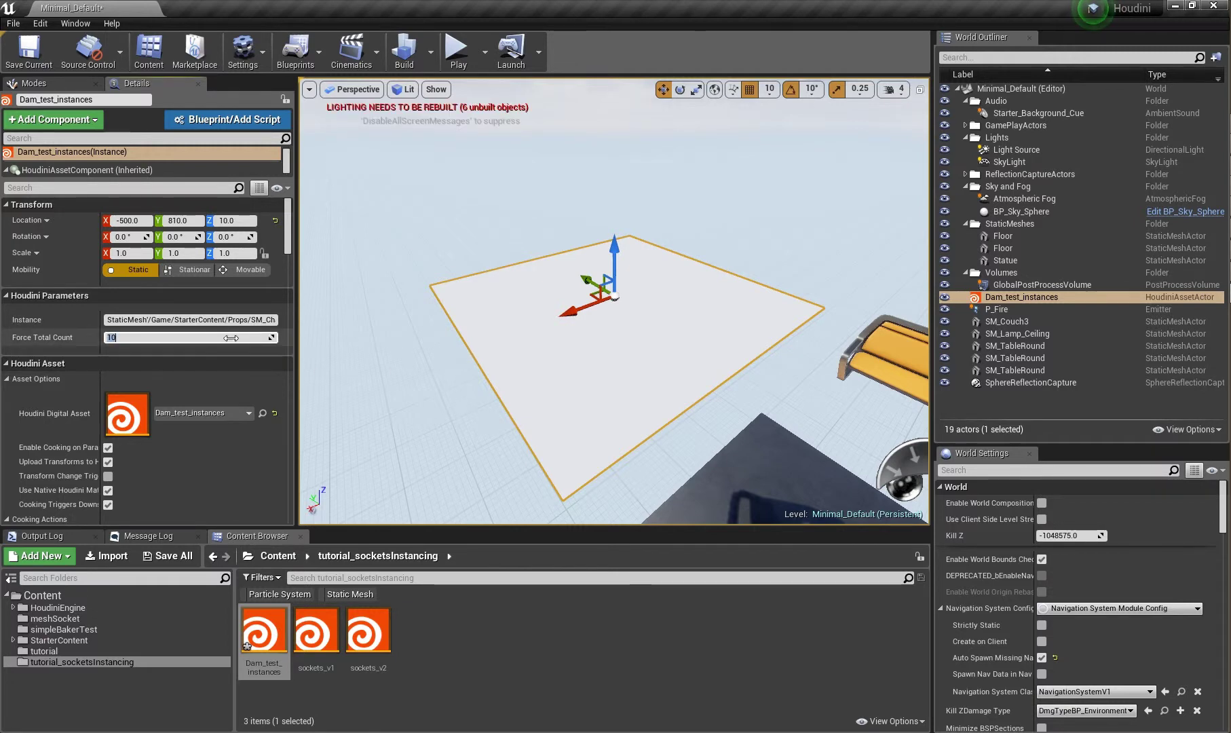
pyautogui.press('Return')
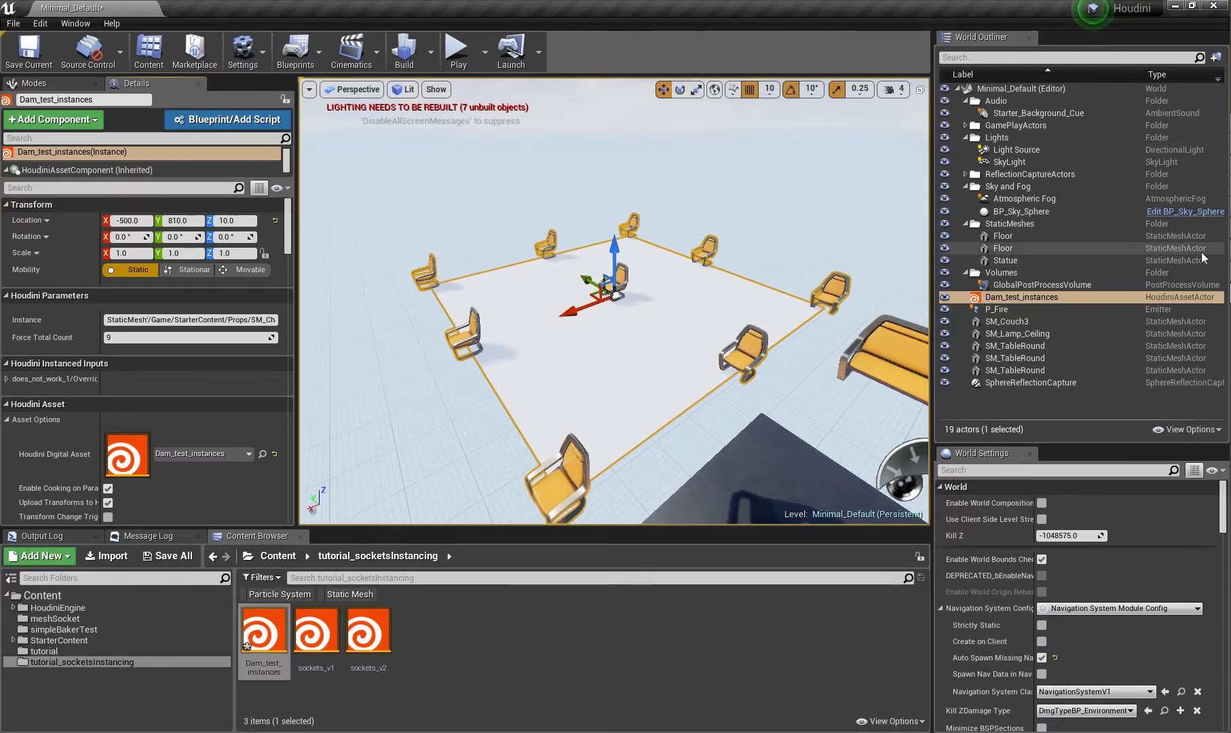
# - Switch to Houdini and display grid1 on its own to check its points
pyautogui.hotkey('alt', 'Tab')
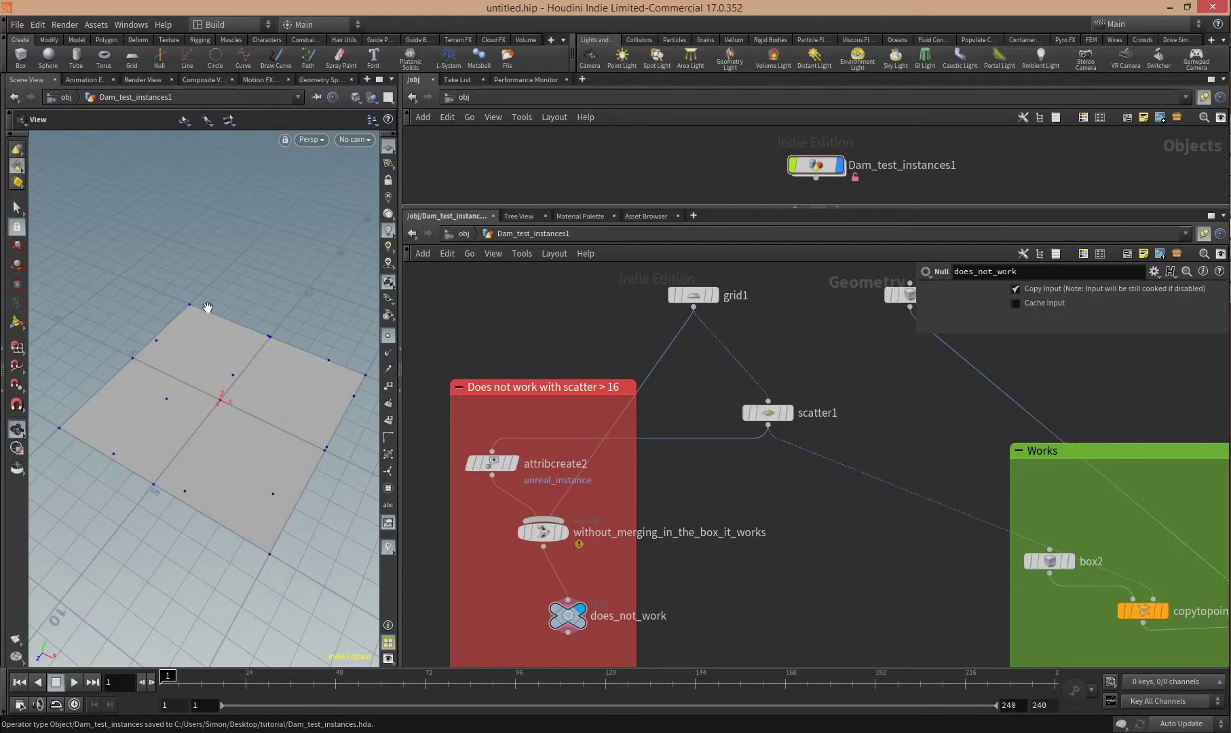
pyautogui.click(713, 295)
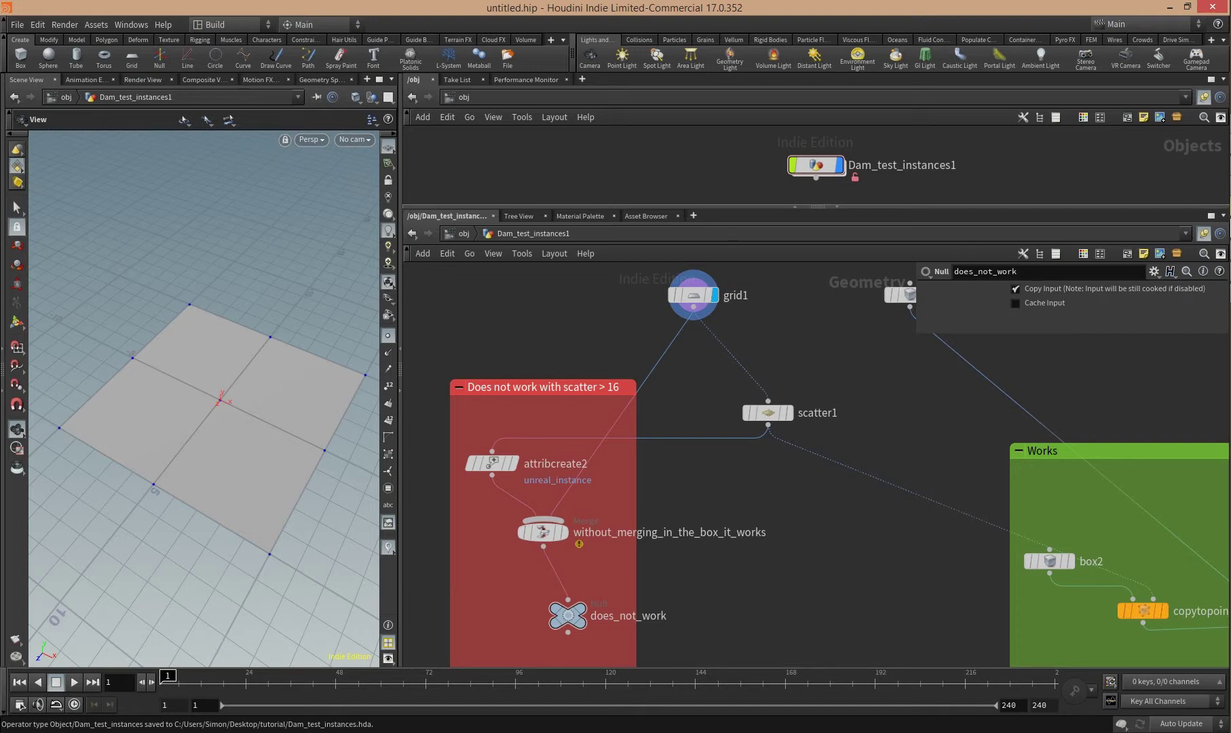
# - Switch to Unreal Editor and set the Force Total Count of Dam_test_instances to 8
pyautogui.hotkey('alt', 'Tab')
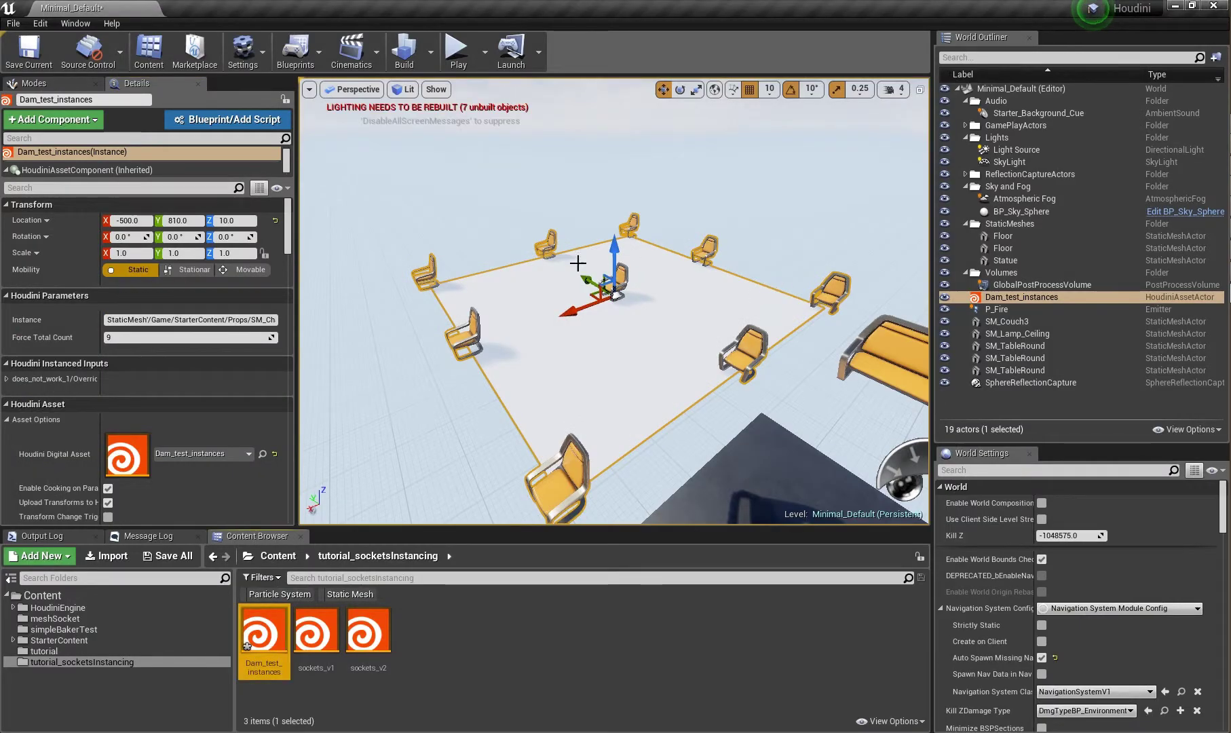
pyautogui.click(229, 337)
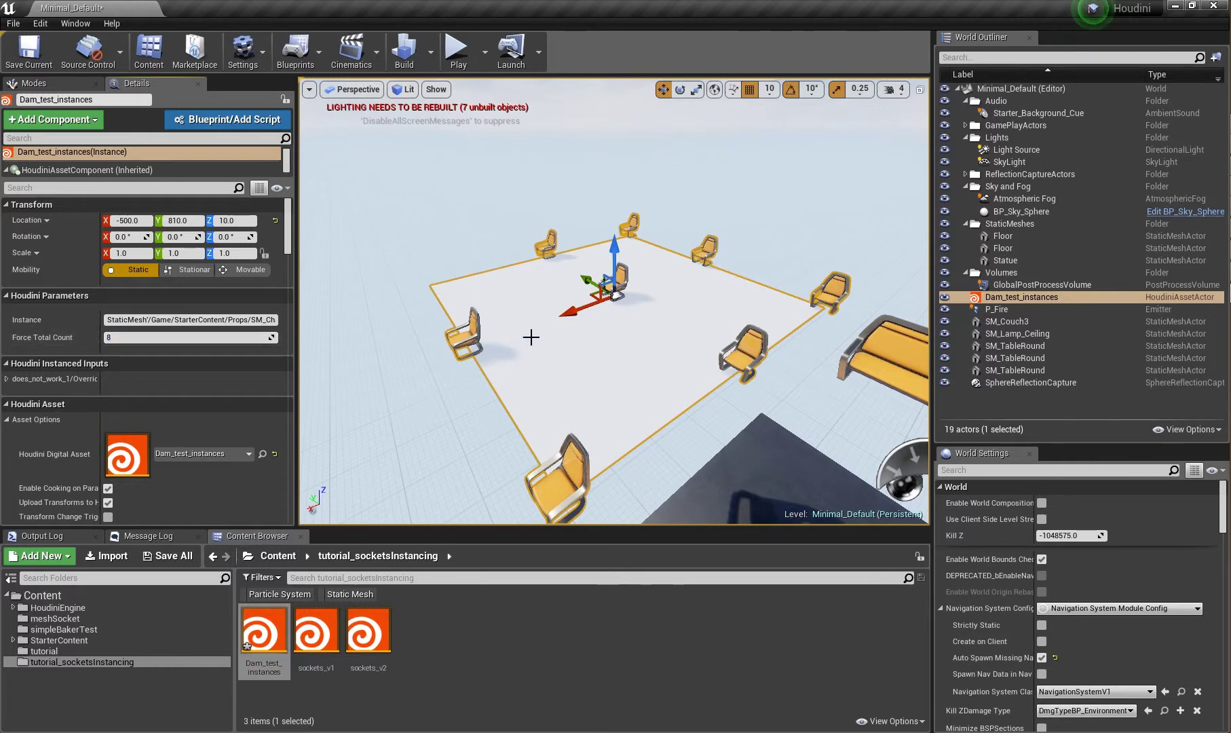
# - Test Dam_test_instances by setting the Force Total Count to 0, back to 8, to 0 again, and finally to 7
pyautogui.click(254, 336)
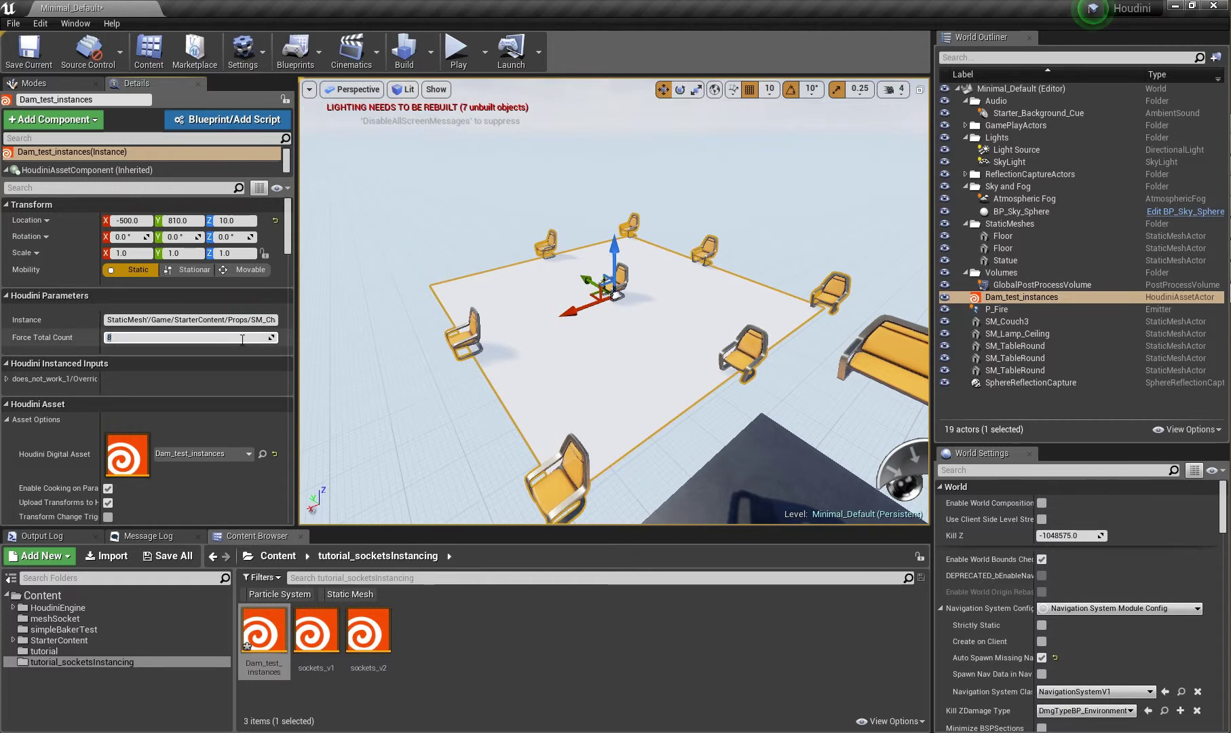
pyautogui.press('Return')
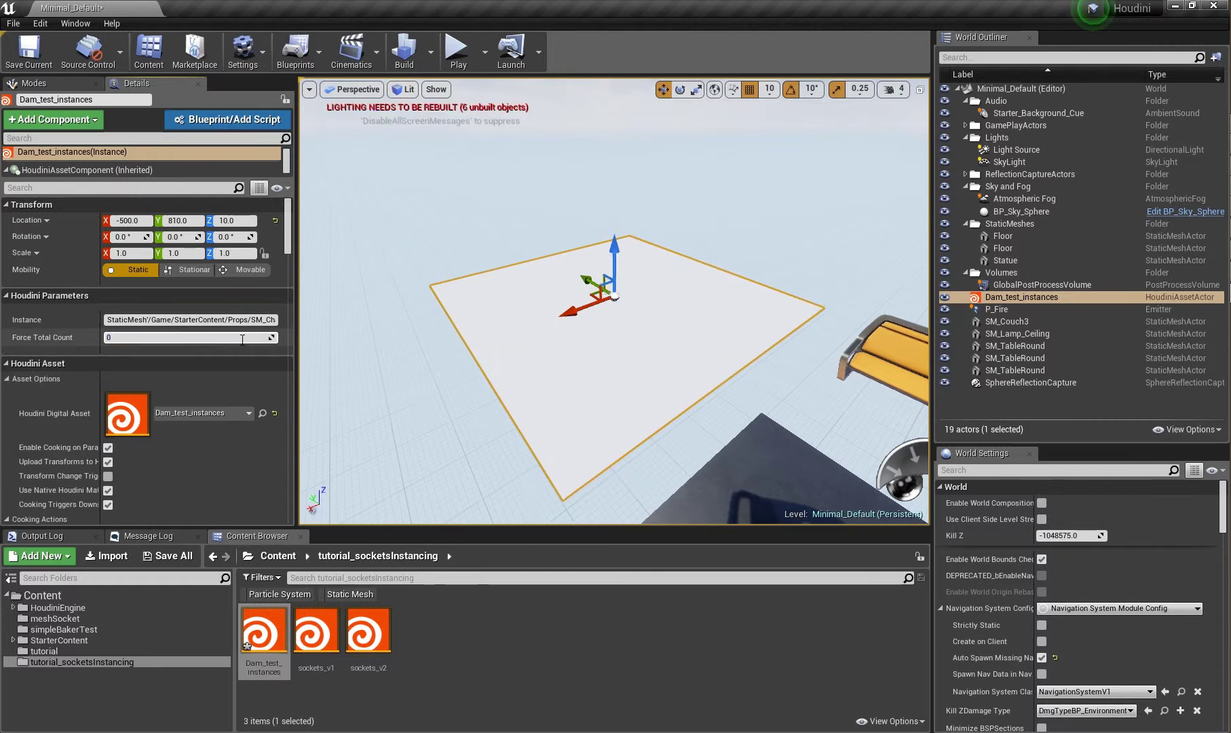
pyautogui.click(558, 349)
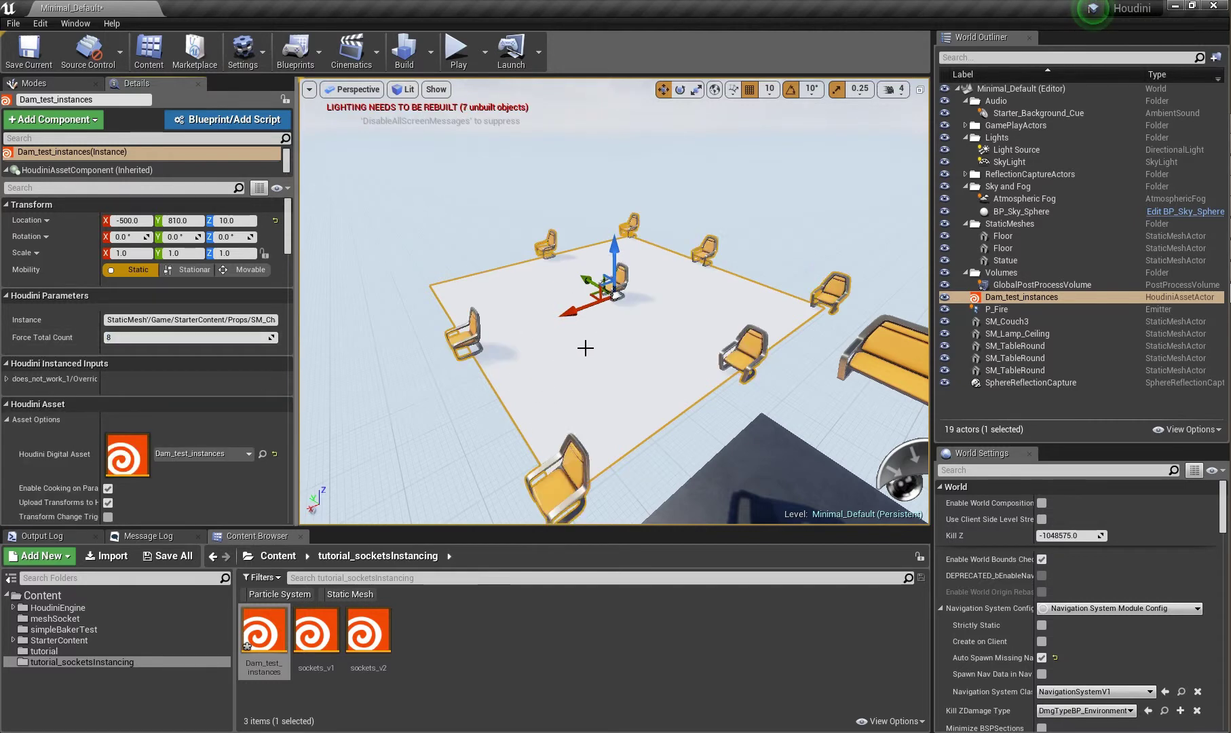
pyautogui.click(229, 339)
pyautogui.write('0')
pyautogui.press('Return')
pyautogui.write('7')
pyautogui.press('Return')
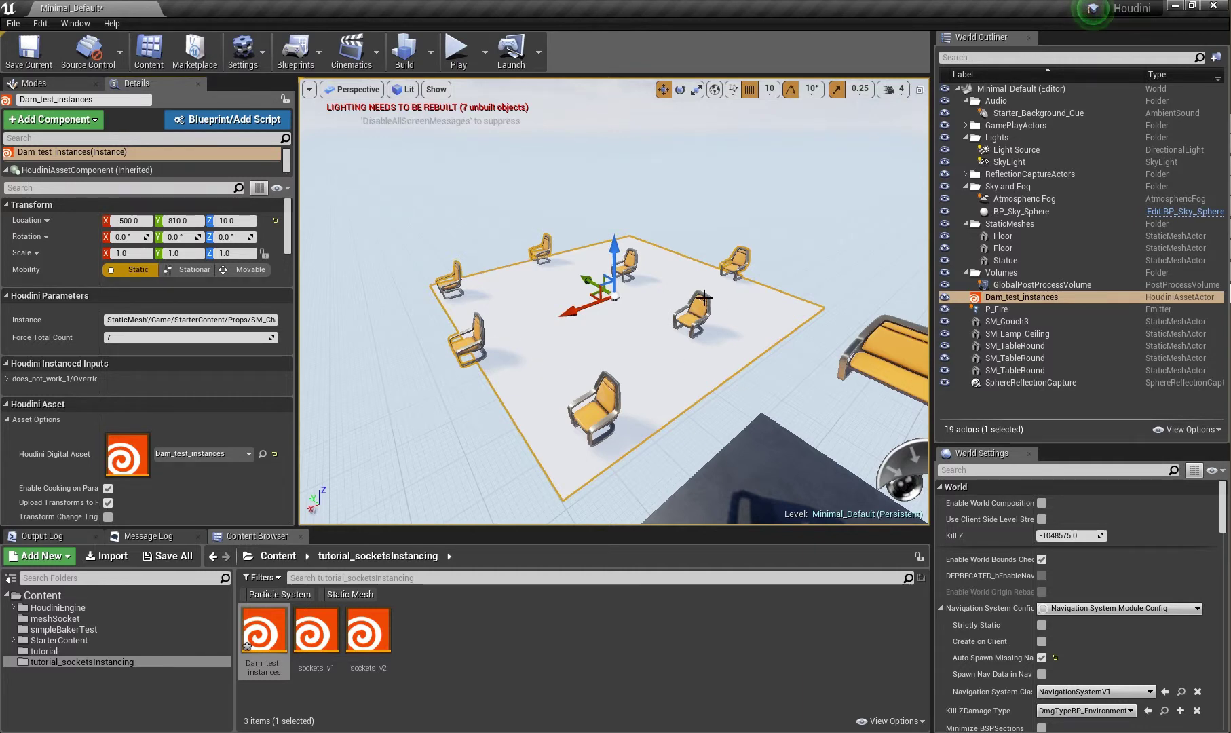
# - Switch to Houdini and inspect the does_not_work node's point data in a widened geometry spreadsheet
pyautogui.hotkey('alt', 'Tab')
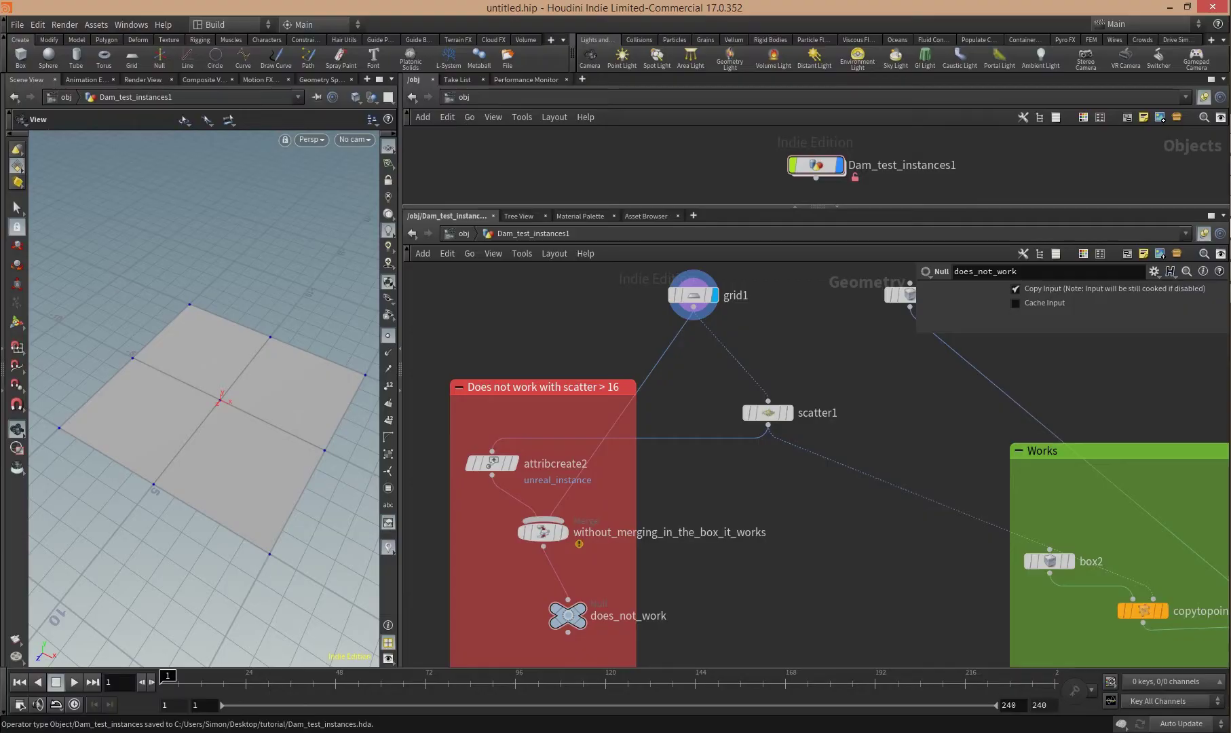
pyautogui.click(326, 79)
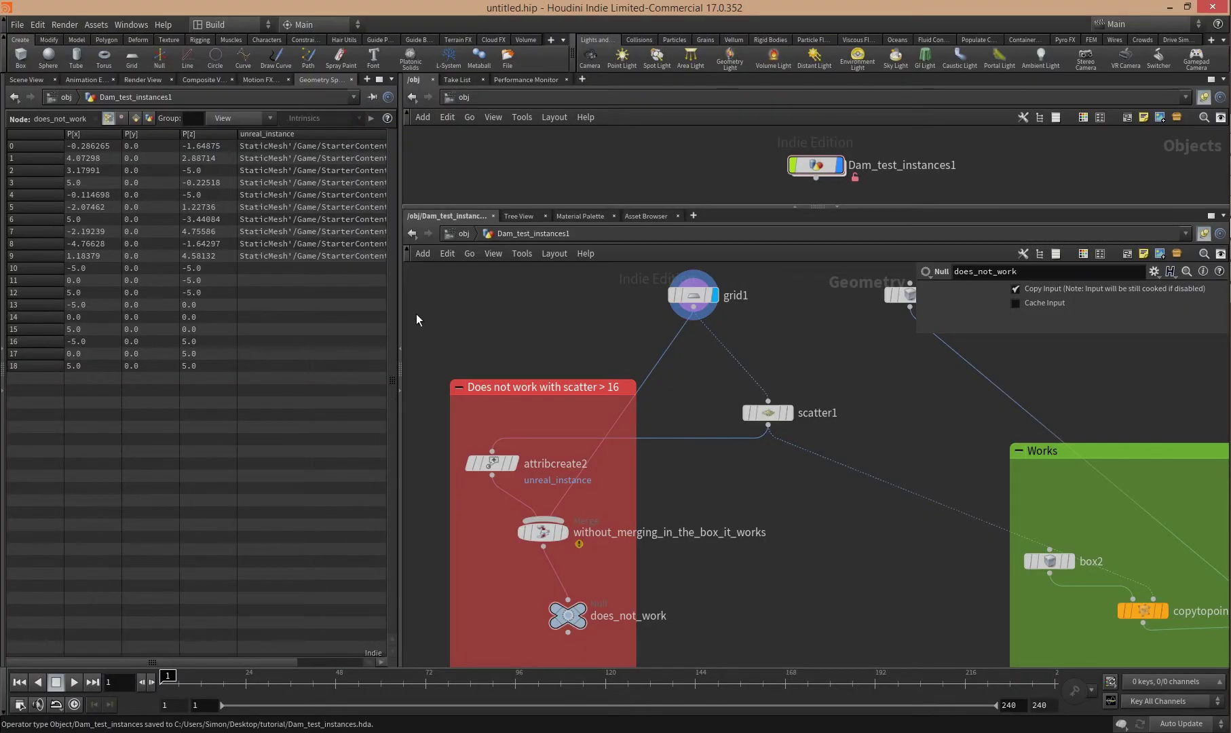
pyautogui.moveTo(400, 309); pyautogui.dragTo(489, 309)
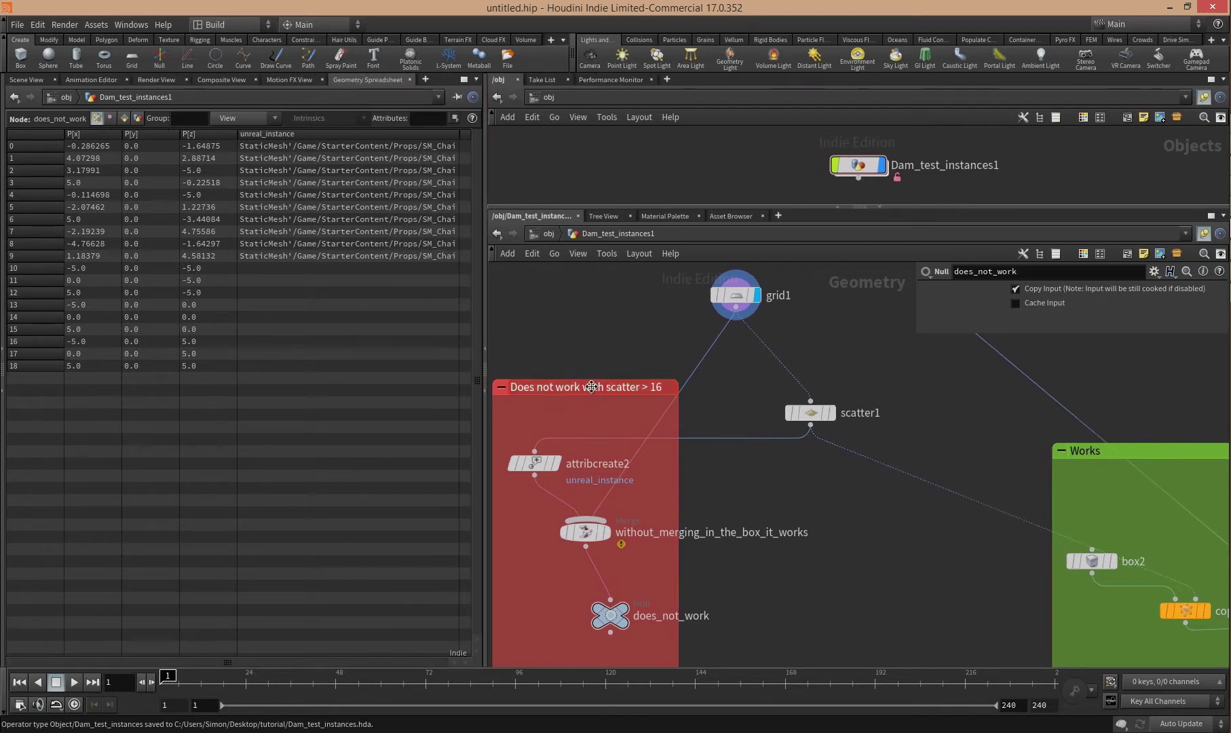
# - Set grid1 to 5 rows and 5 columns, and return to the 3D scene view
pyautogui.click(735, 295)
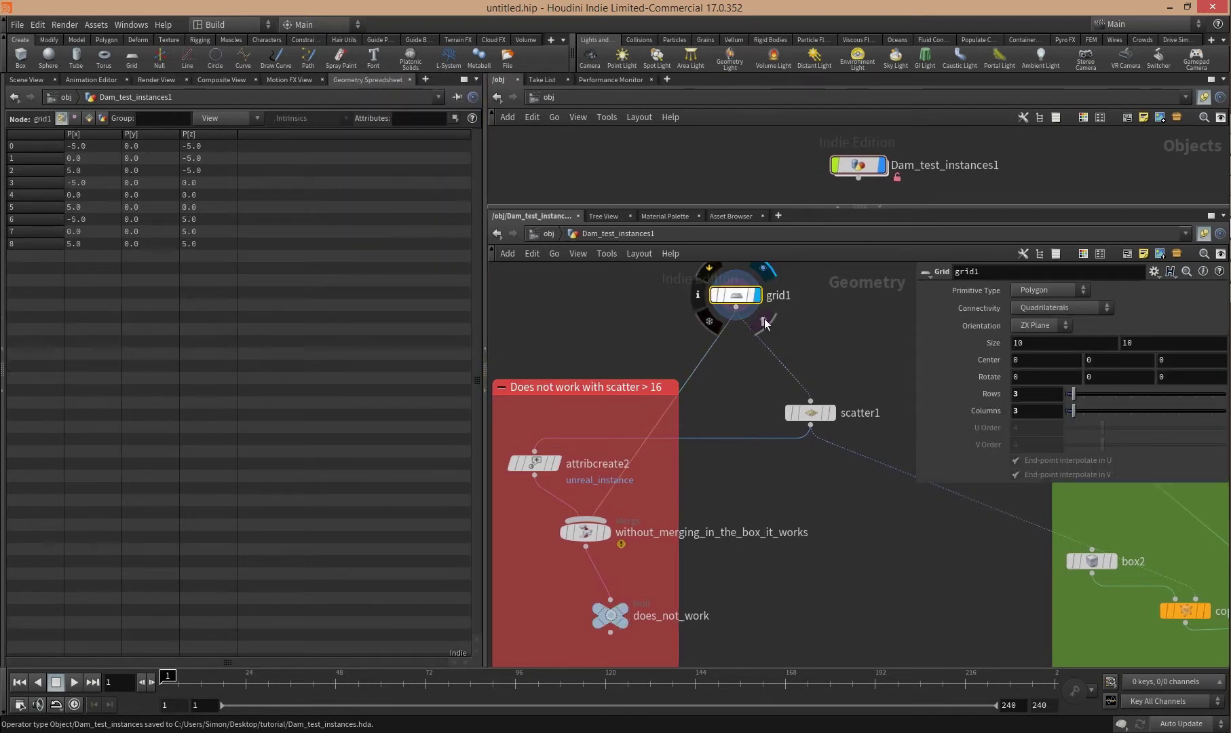
pyautogui.click(1026, 394)
pyautogui.write('5')
pyautogui.press('Tab')
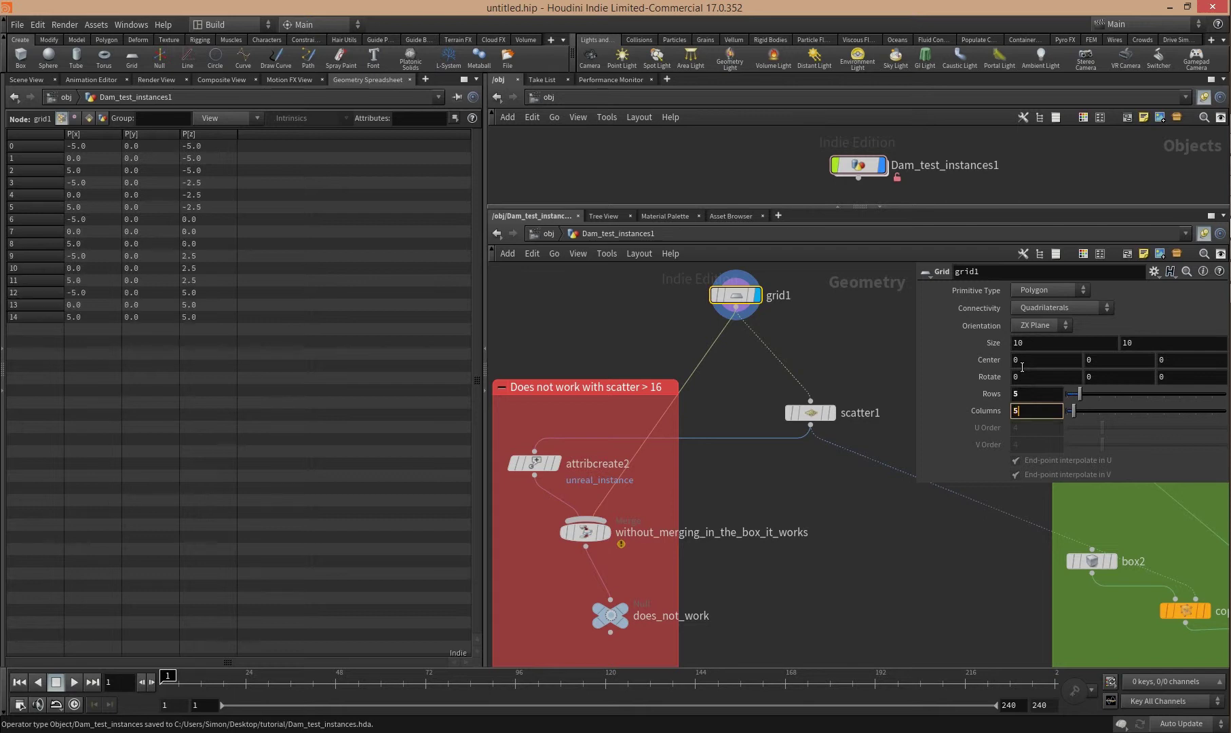
pyautogui.write('5')
pyautogui.press('Return')
pyautogui.click(30, 80)
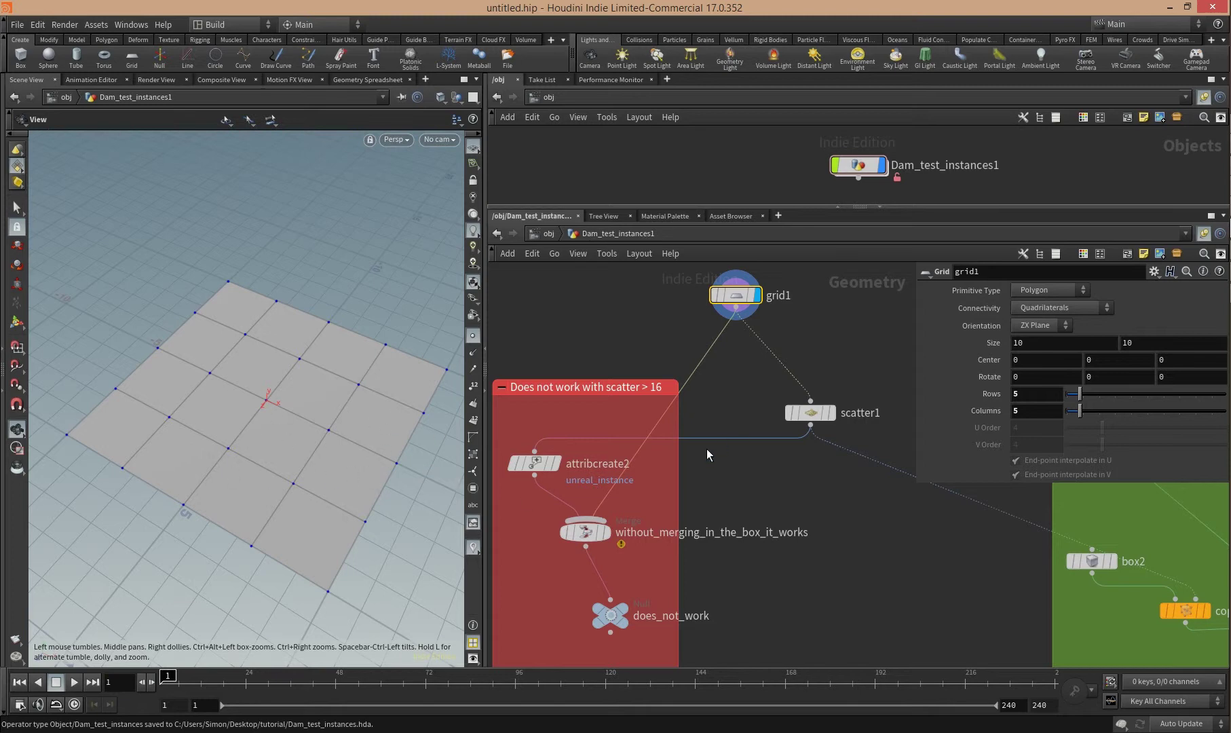
# - Display the does_not_work node and save the Dam_test_instances1 node type
pyautogui.click(623, 611)
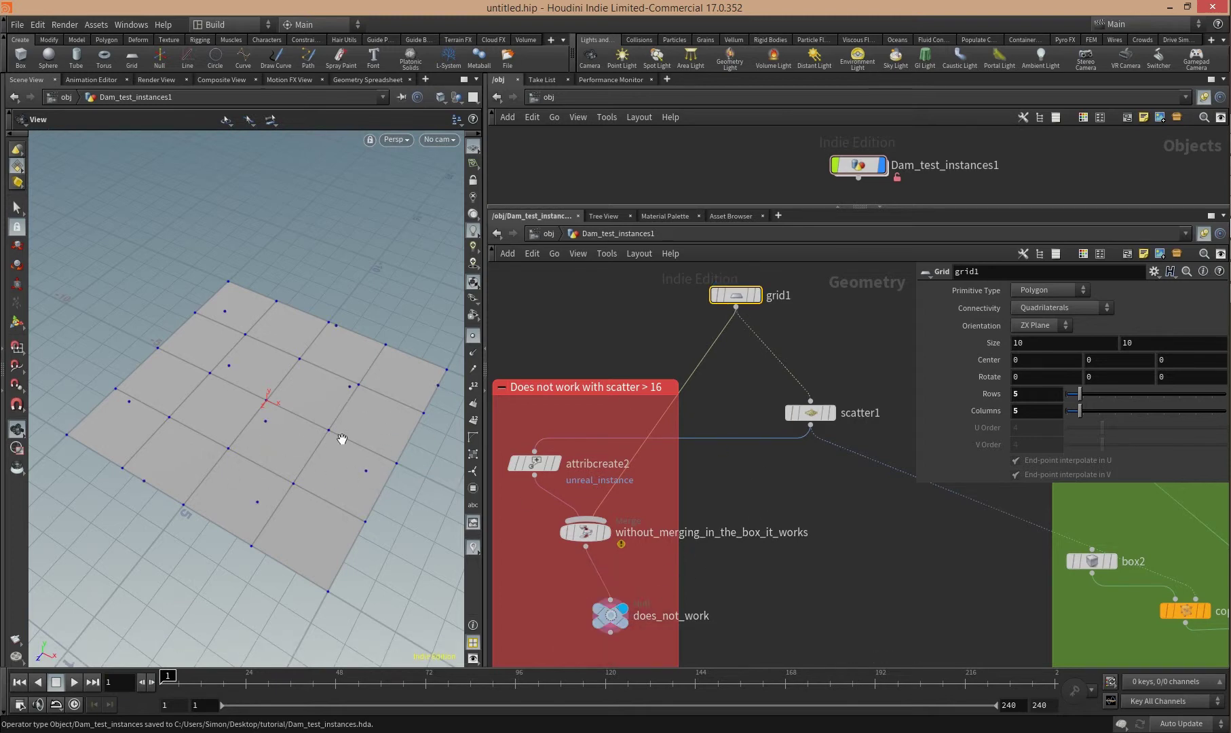
pyautogui.rightClick(862, 164)
pyautogui.click(880, 371)
# - Switch to Unreal Editor and recook the Dam_test_instances asset
pyautogui.hotkey('alt', 'Tab')
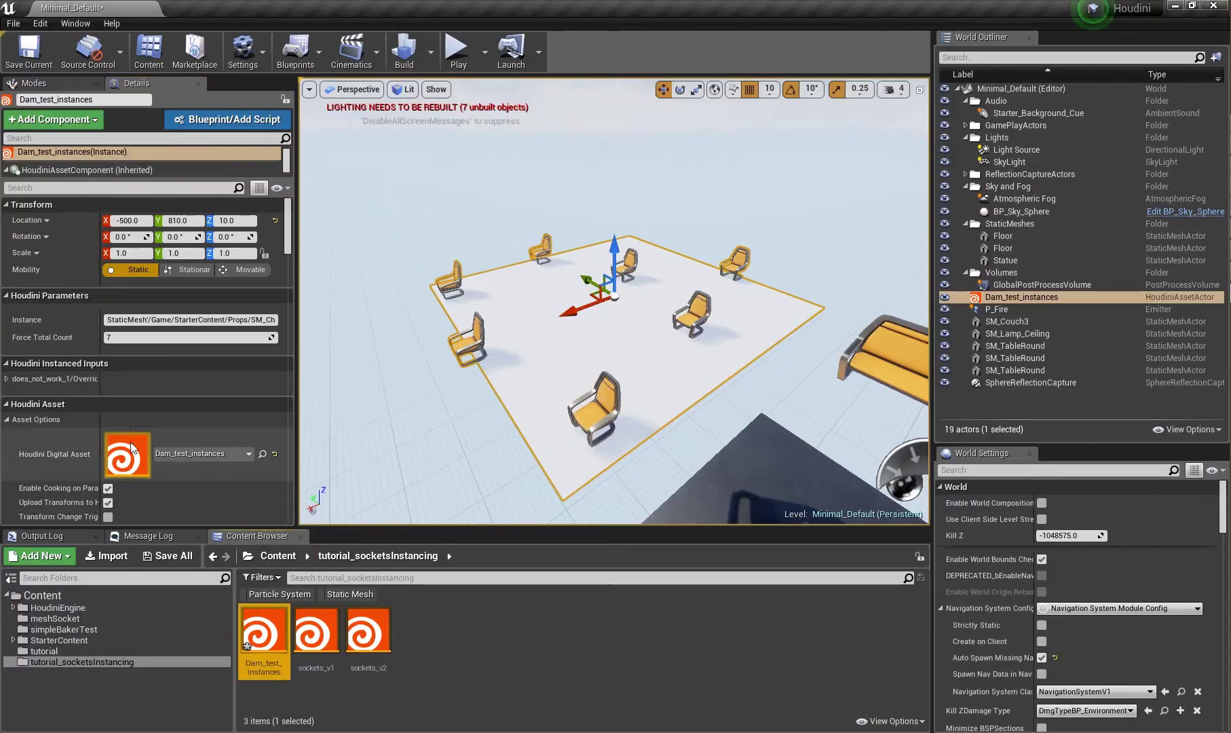
pyautogui.scroll(-3, 290, 249)
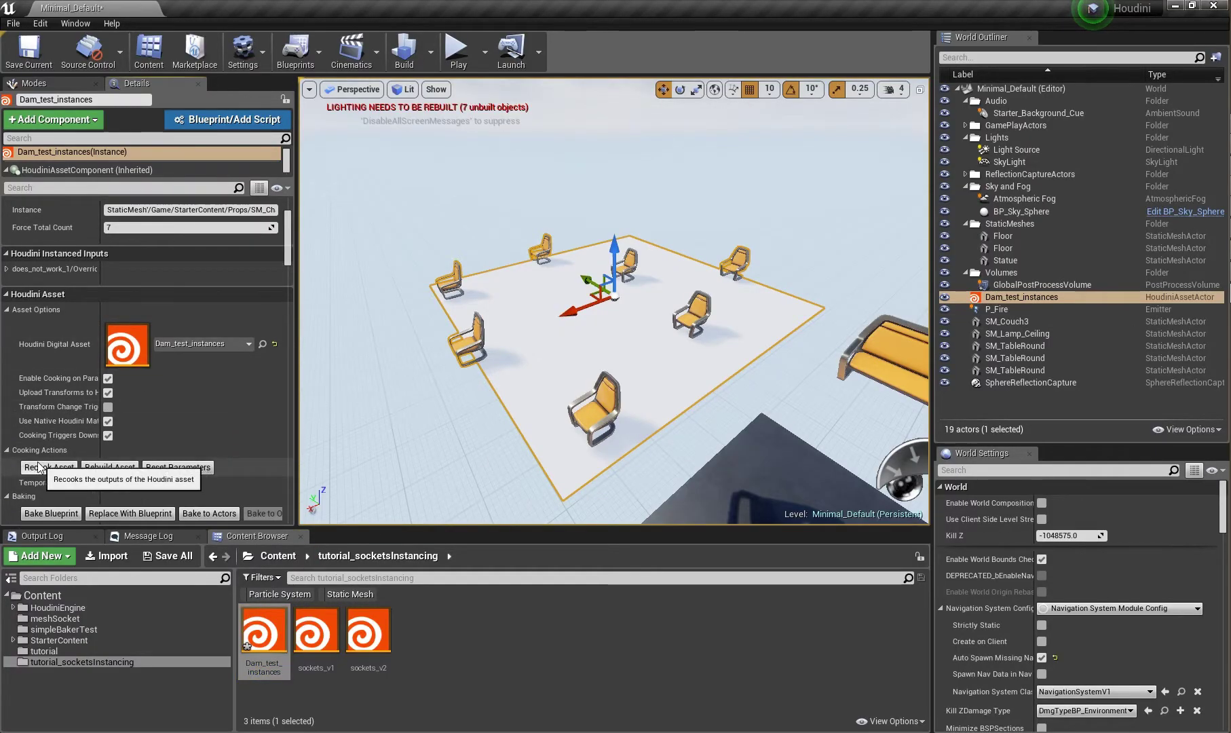
pyautogui.scroll(3, 170, 267)
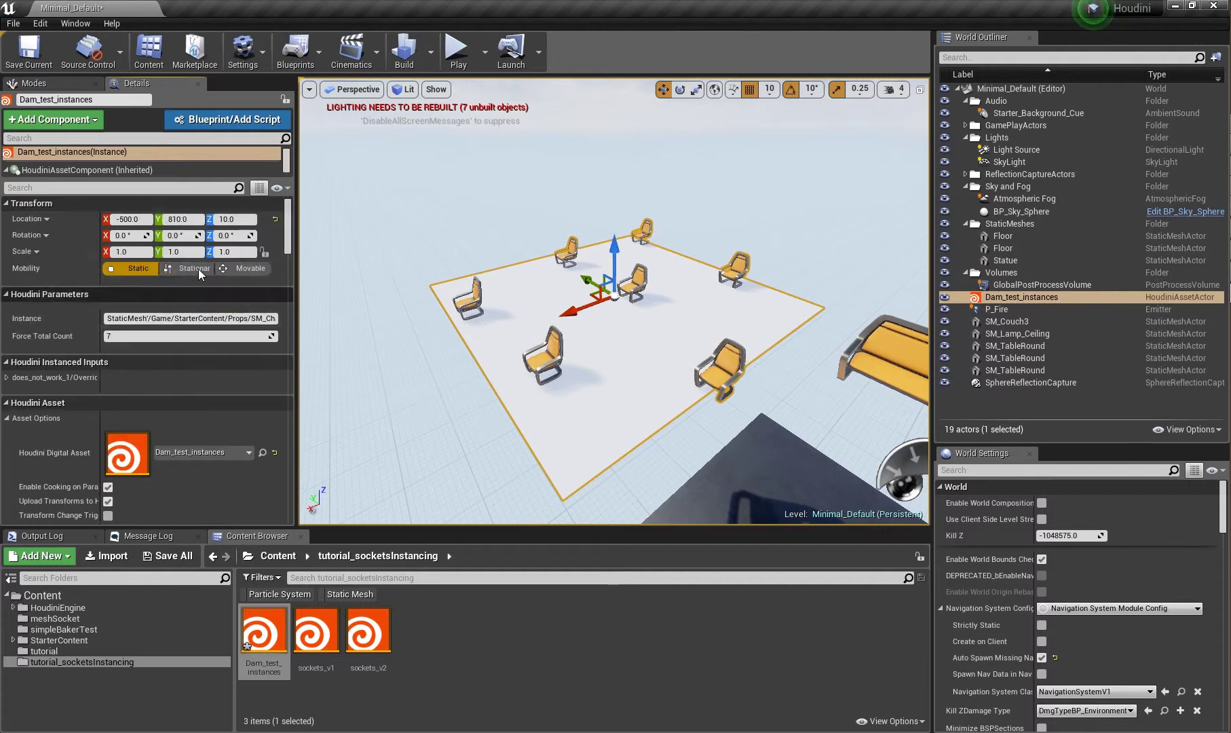
# - Test the chair instances with Force Total Counts of 9, 50 and 25 in turn
pyautogui.click(250, 337)
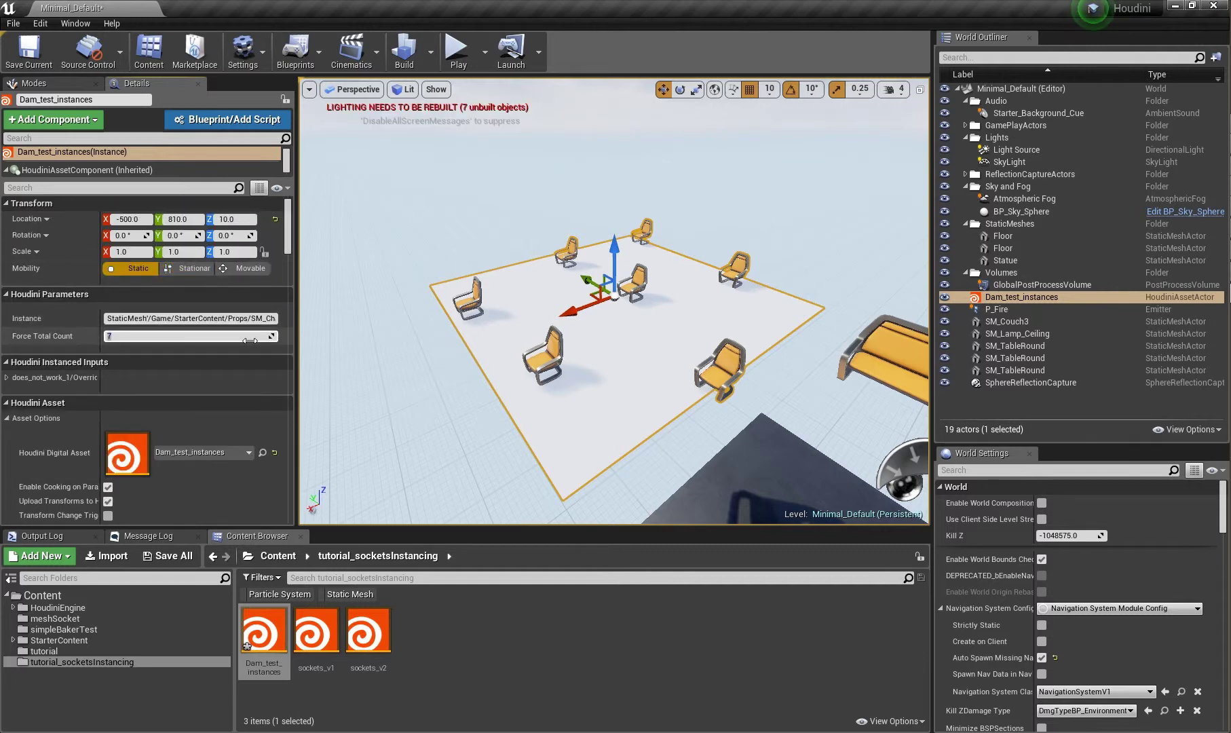
pyautogui.write('9')
pyautogui.press('Return')
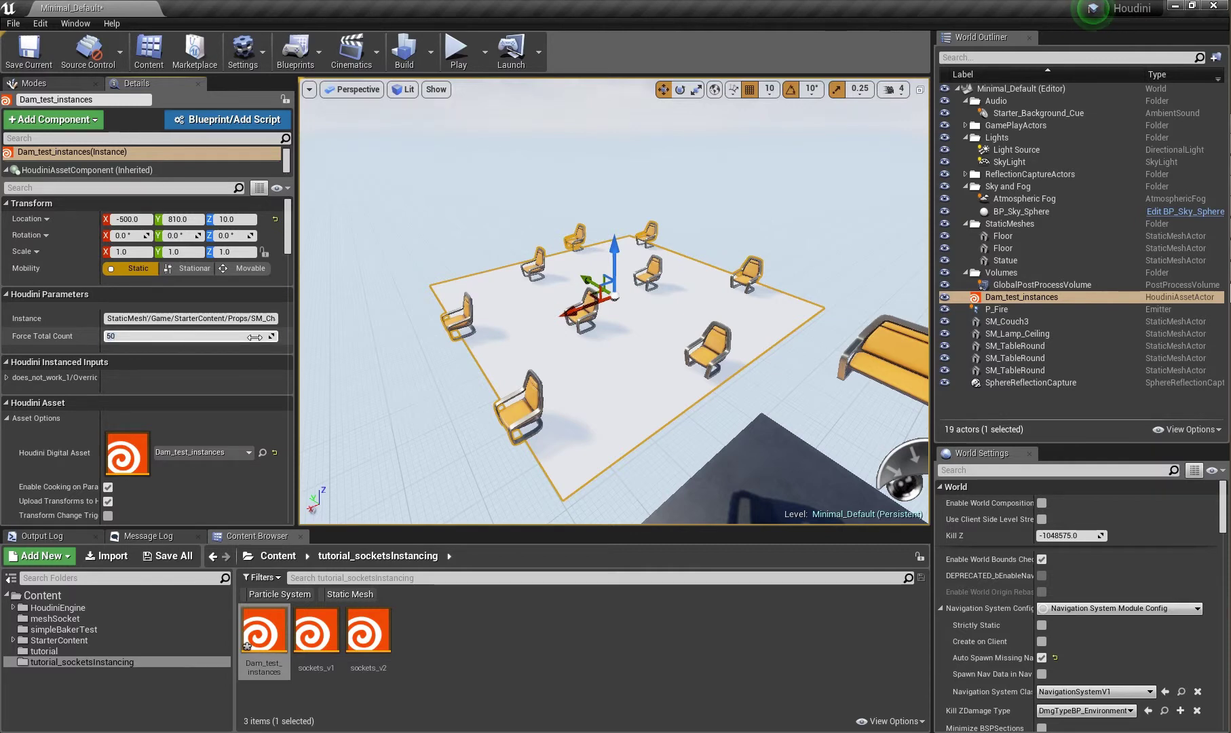
pyautogui.click(257, 339)
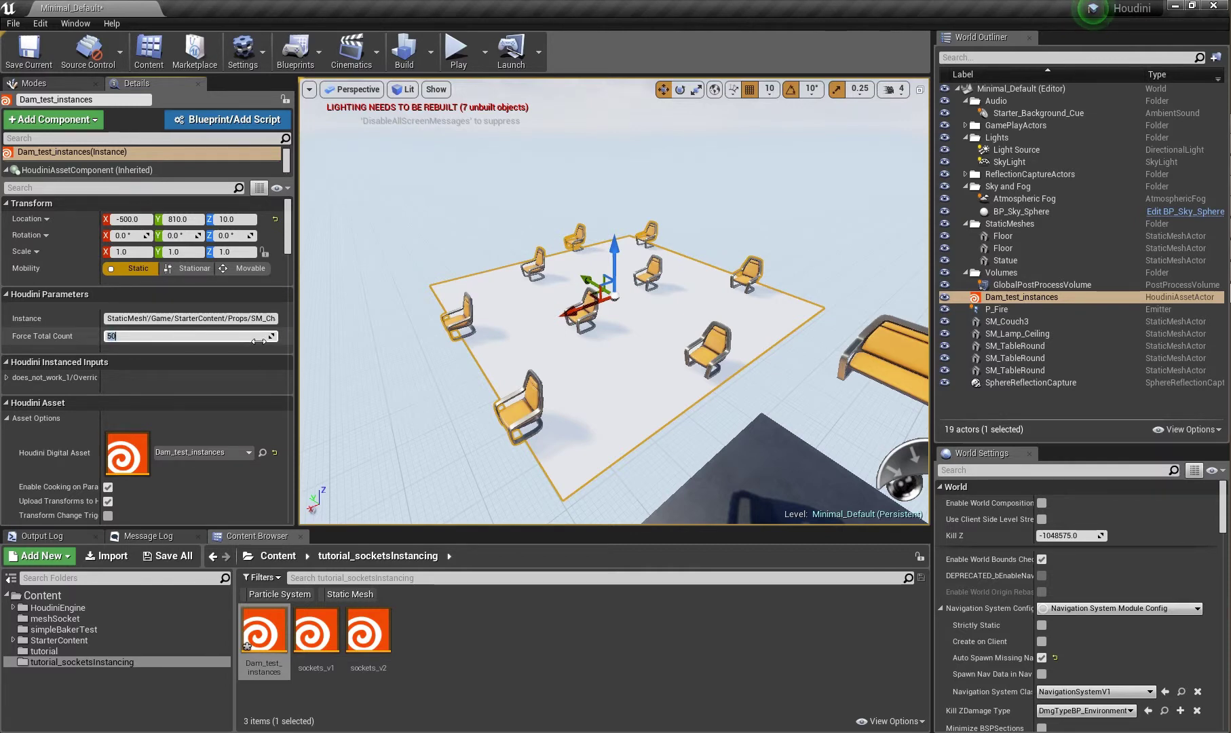
pyautogui.write('25')
pyautogui.press('Return')
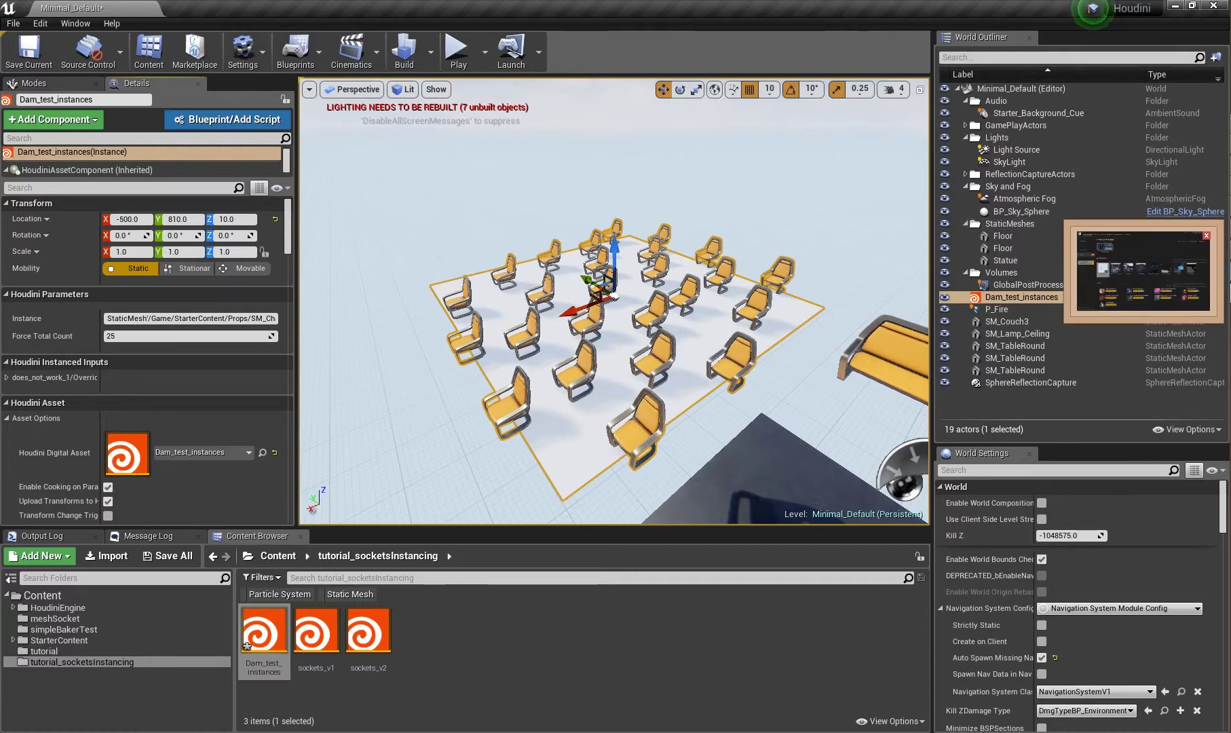
# - Switch to Houdini, set grid1 to 6 rows and 6 columns, and save the Dam_test_instances1 node type
pyautogui.click(1180, 249)
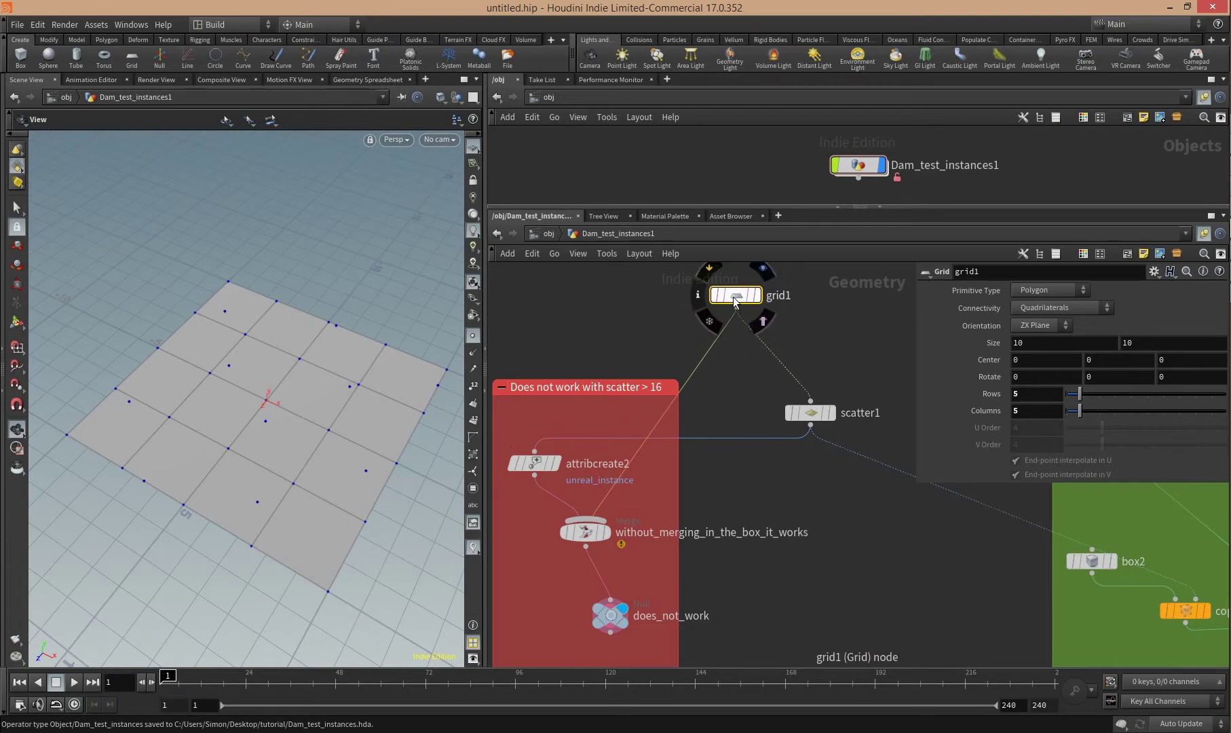
pyautogui.moveTo(1024, 394); pyautogui.dragTo(964, 386)
pyautogui.write('6')
pyautogui.press('Tab')
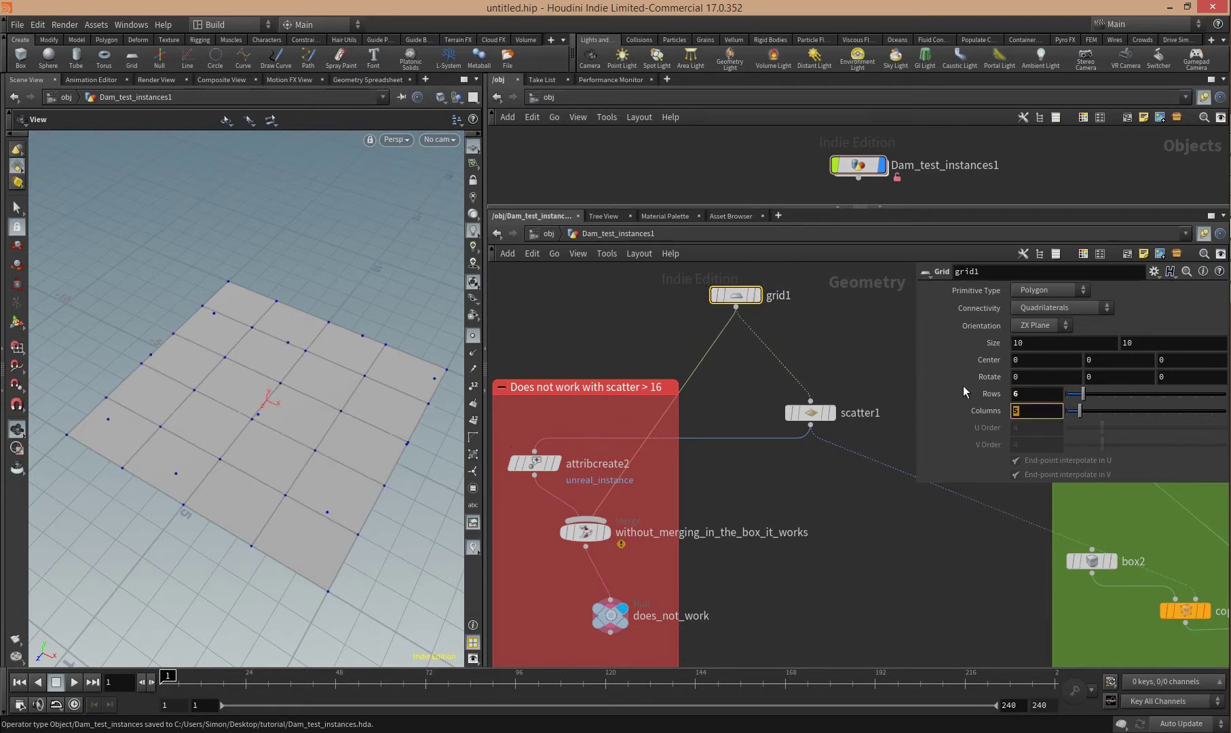
pyautogui.write('6')
pyautogui.press('Return')
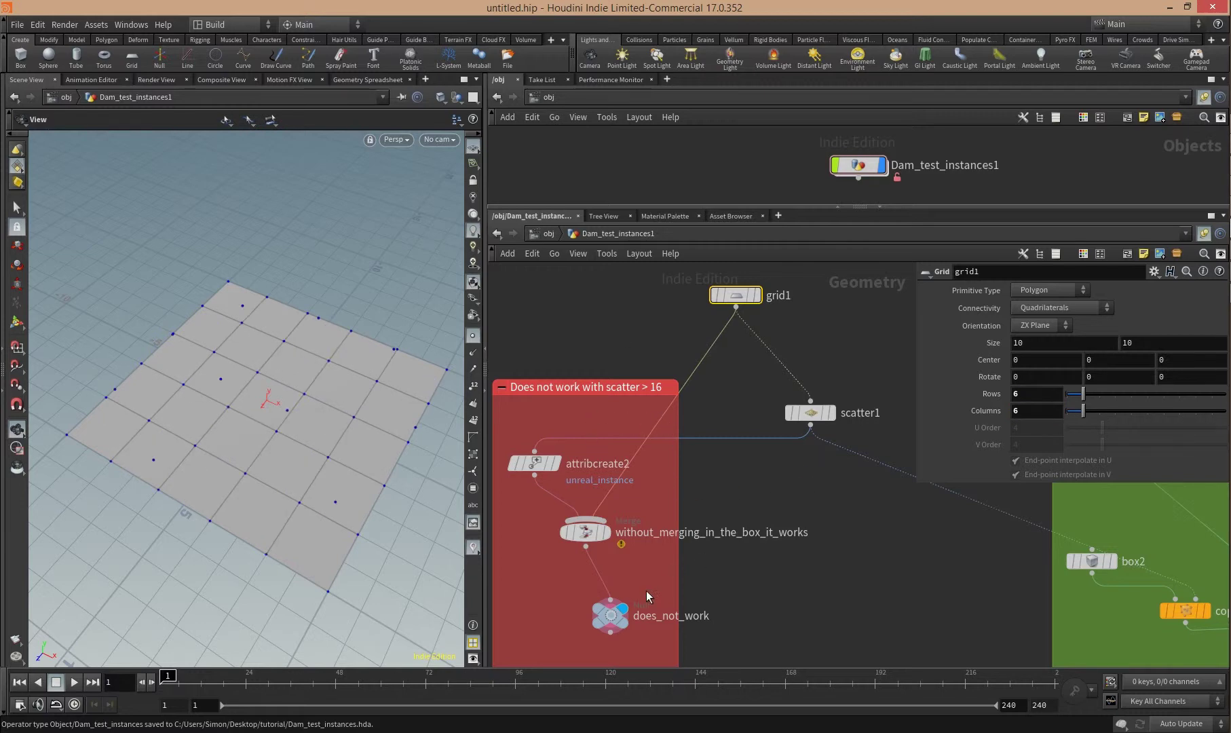
pyautogui.rightClick(857, 164)
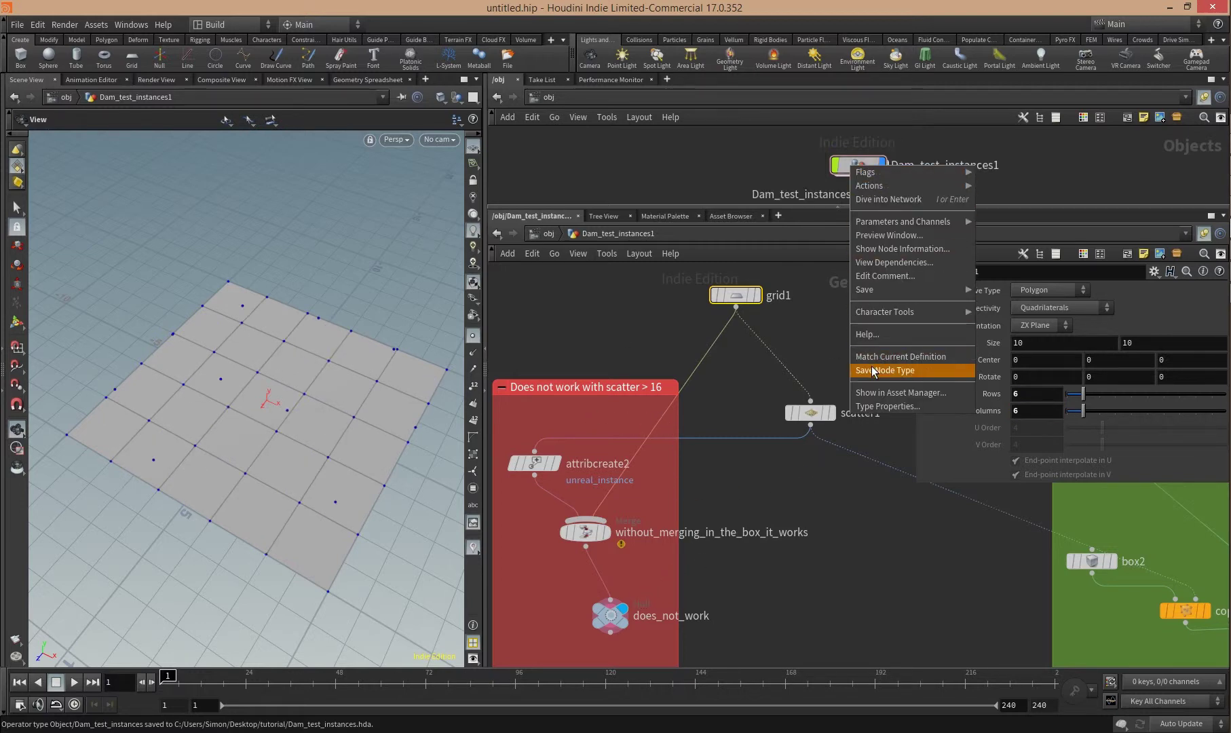
pyautogui.click(903, 371)
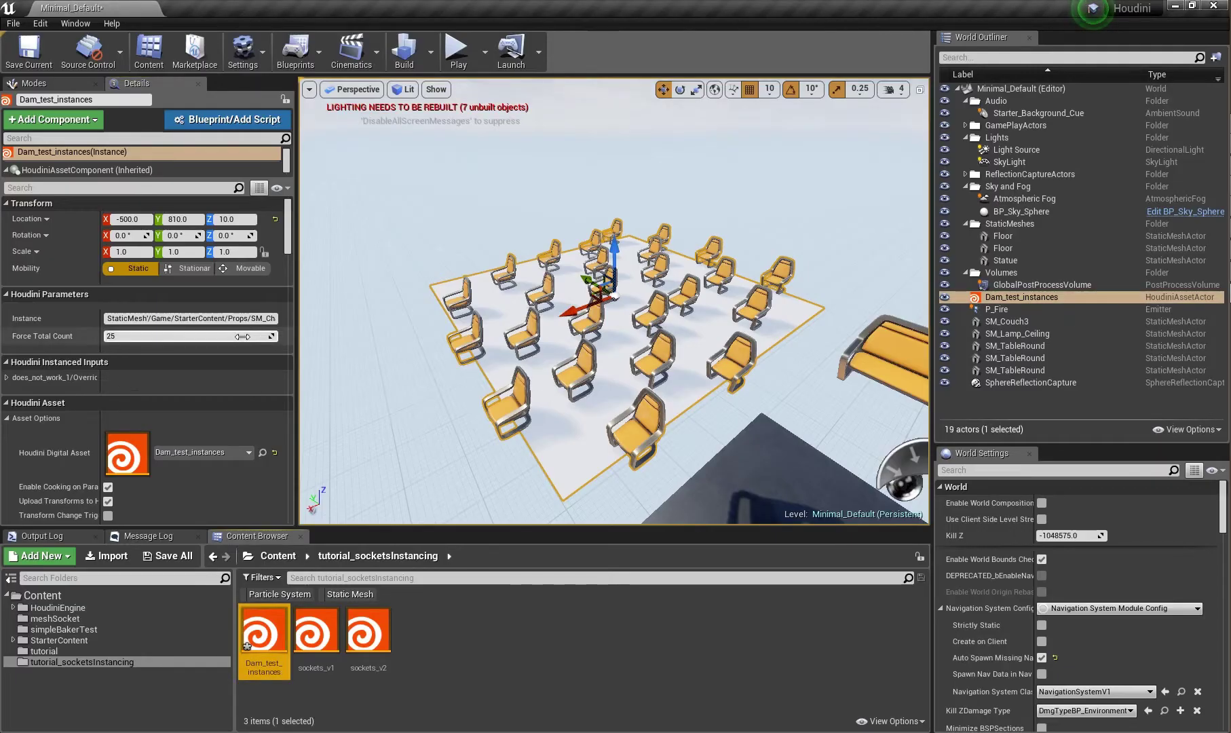
# - Recook Dam_test_instances in Unreal Editor and set its Force Total Count to 50
pyautogui.moveTo(288, 246)
pyautogui.mouseDown()
pyautogui.moveTo(292, 262)
pyautogui.moveTo(289, 228)
pyautogui.mouseUp()
pyautogui.click(29, 431)
pyautogui.click(187, 336)
pyautogui.write('50')
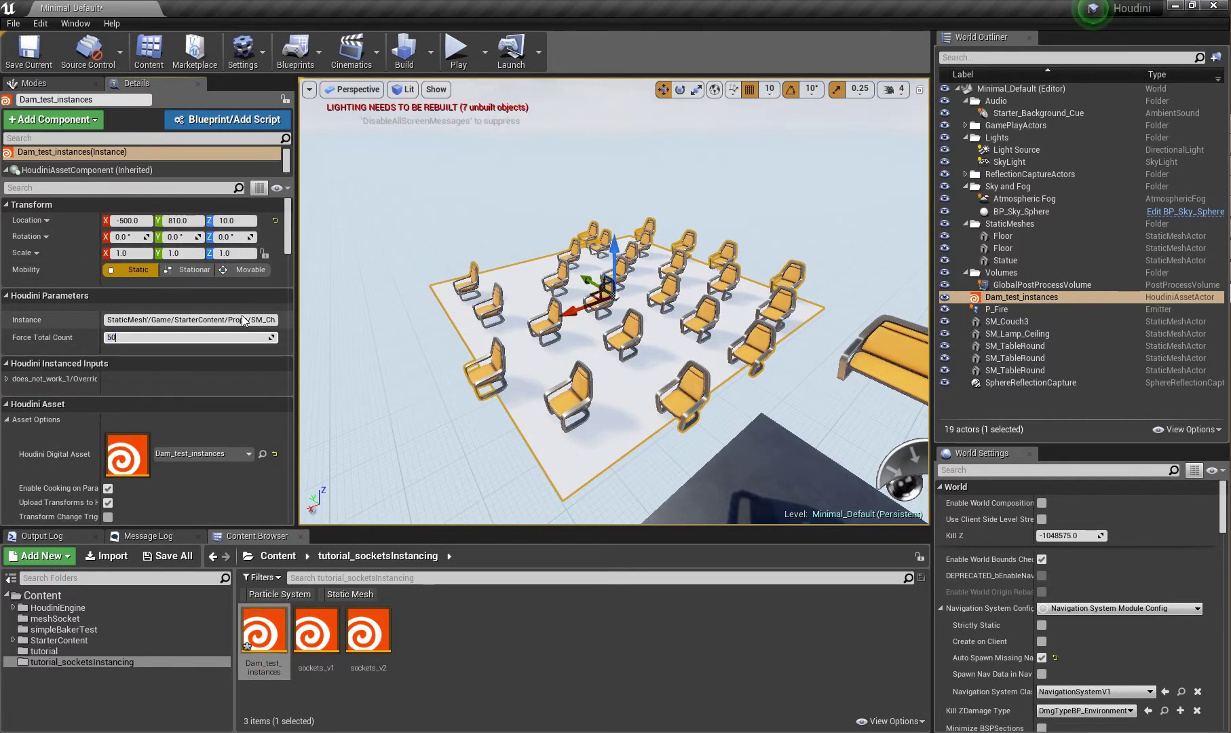
pyautogui.press('Return')
# - Raise the Force Total Count of Dam_test_instances to 150
pyautogui.click(222, 337)
pyautogui.write('1')
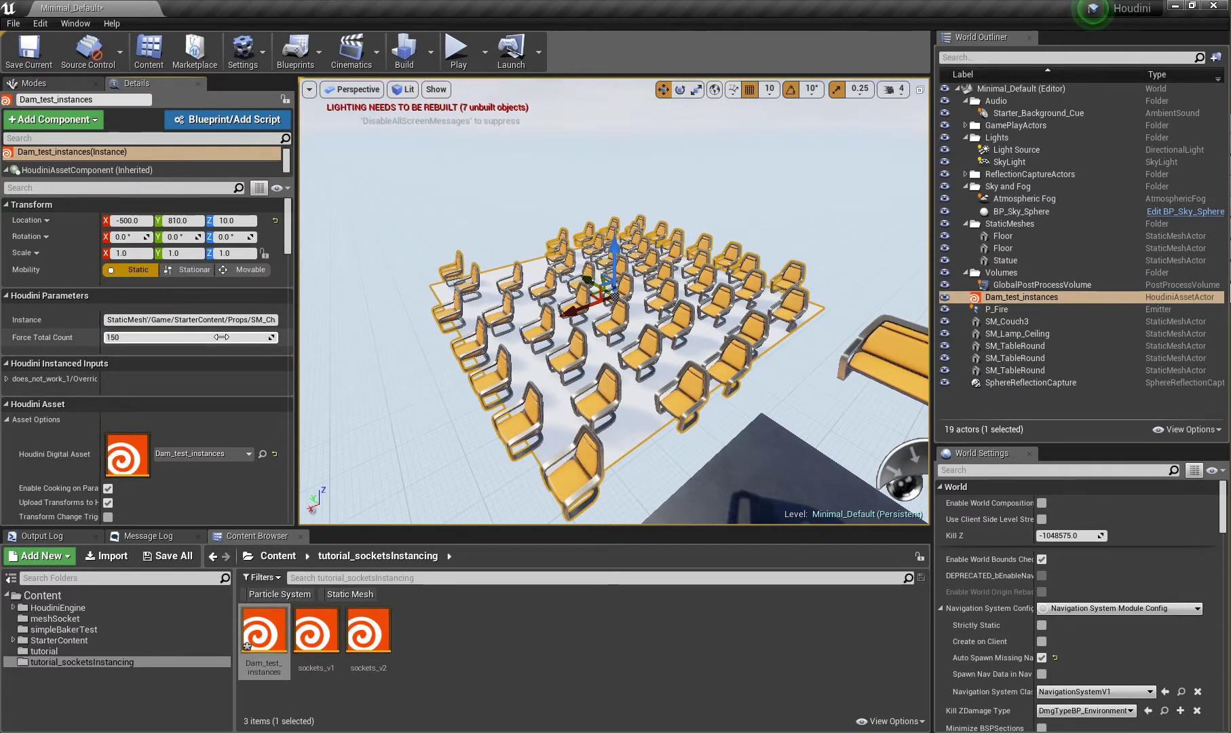
pyautogui.click(221, 337)
pyautogui.click(222, 337)
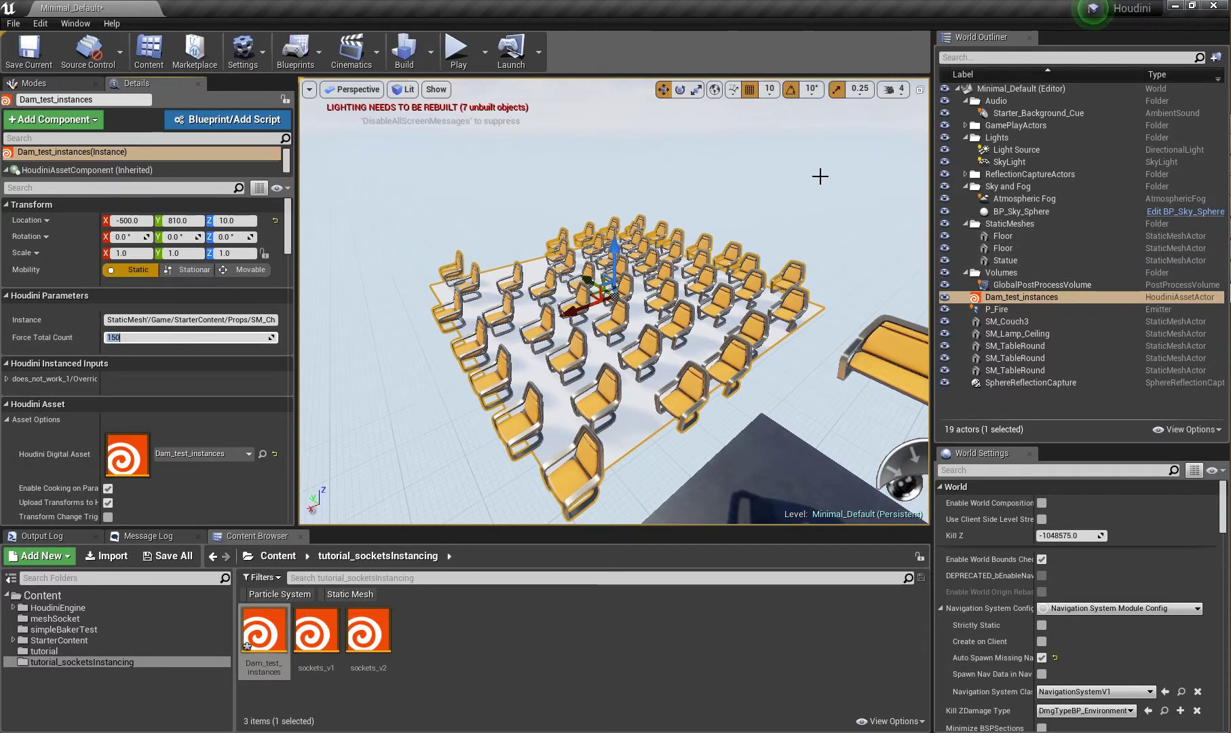
# - Switch to Houdini, connect box1 to scatter1 and the without_merging_in_the_box_it_works merge, and remove grid1's connection to the merge
pyautogui.moveTo(1230, 228)
pyautogui.hotkey('alt', 'Tab')
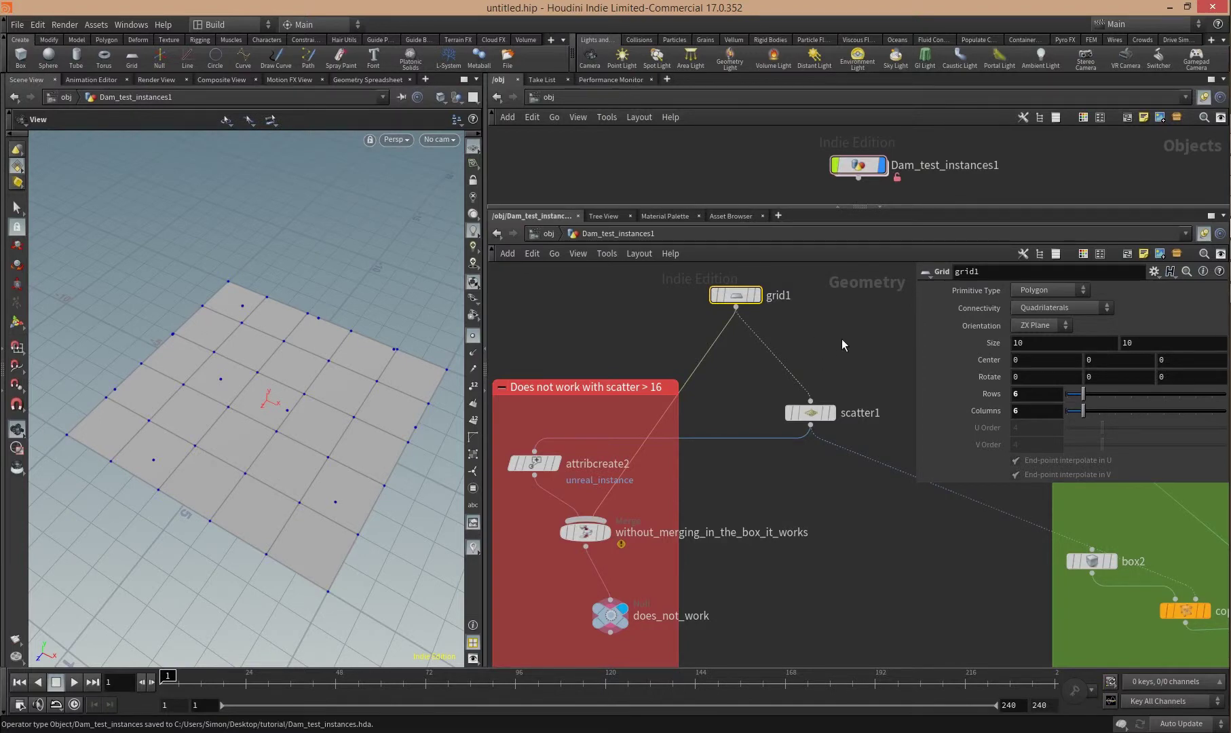
pyautogui.press('p')
pyautogui.moveTo(953, 307); pyautogui.dragTo(812, 401)
pyautogui.moveTo(923, 334); pyautogui.dragTo(595, 518)
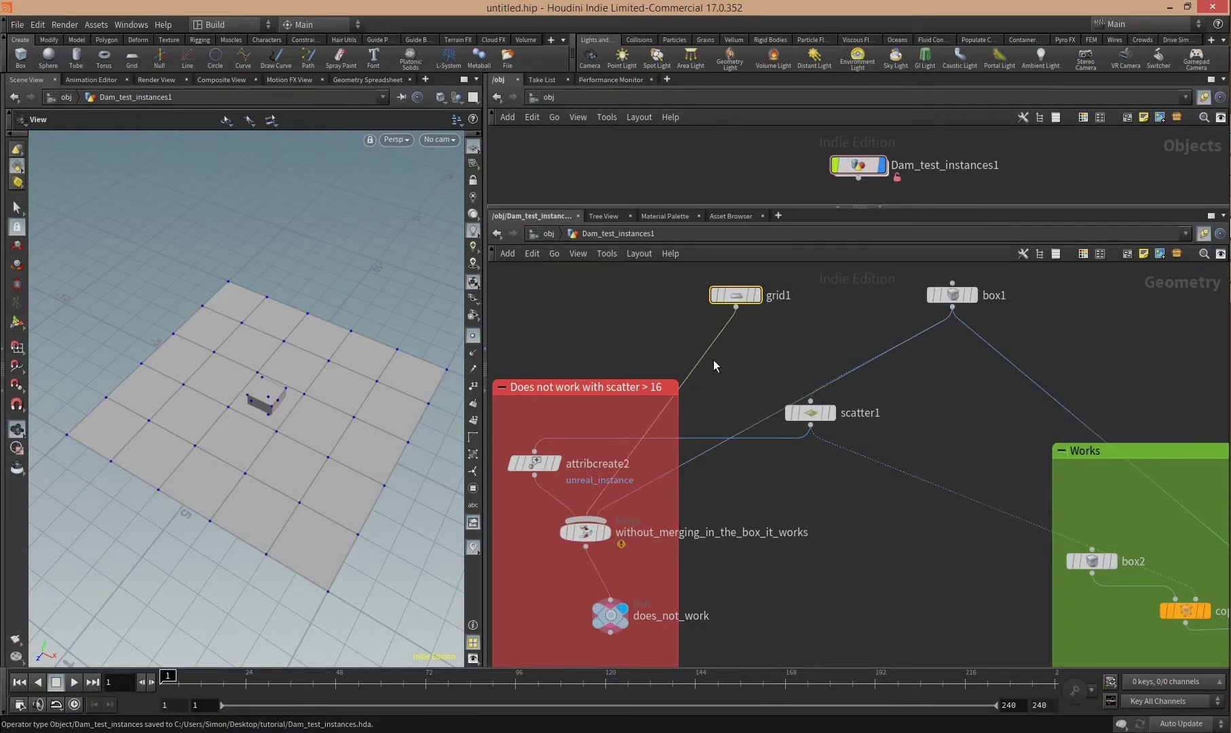
pyautogui.click(700, 360)
pyautogui.press('Delete')
pyautogui.moveTo(759, 359); pyautogui.dragTo(823, 353, button='middle')
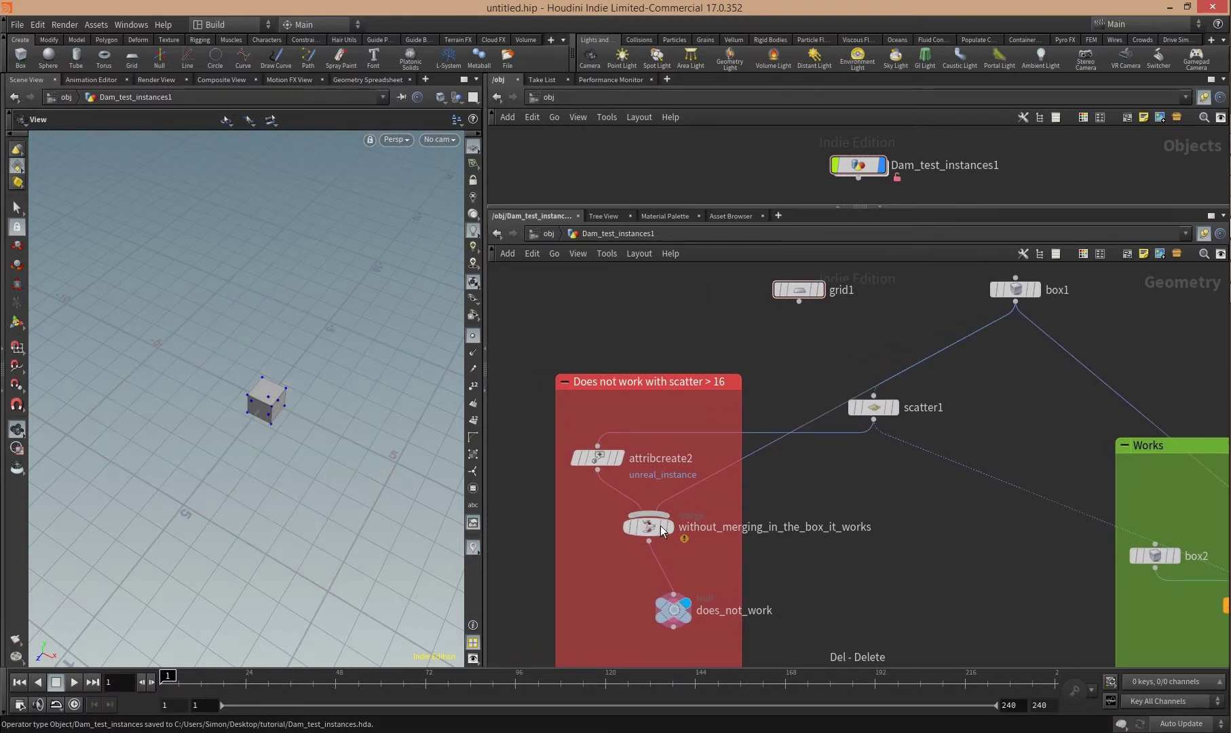
# - Save the Dam_test_instances1 node type, switch to Unreal Editor and recook the asset
pyautogui.rightClick(852, 164)
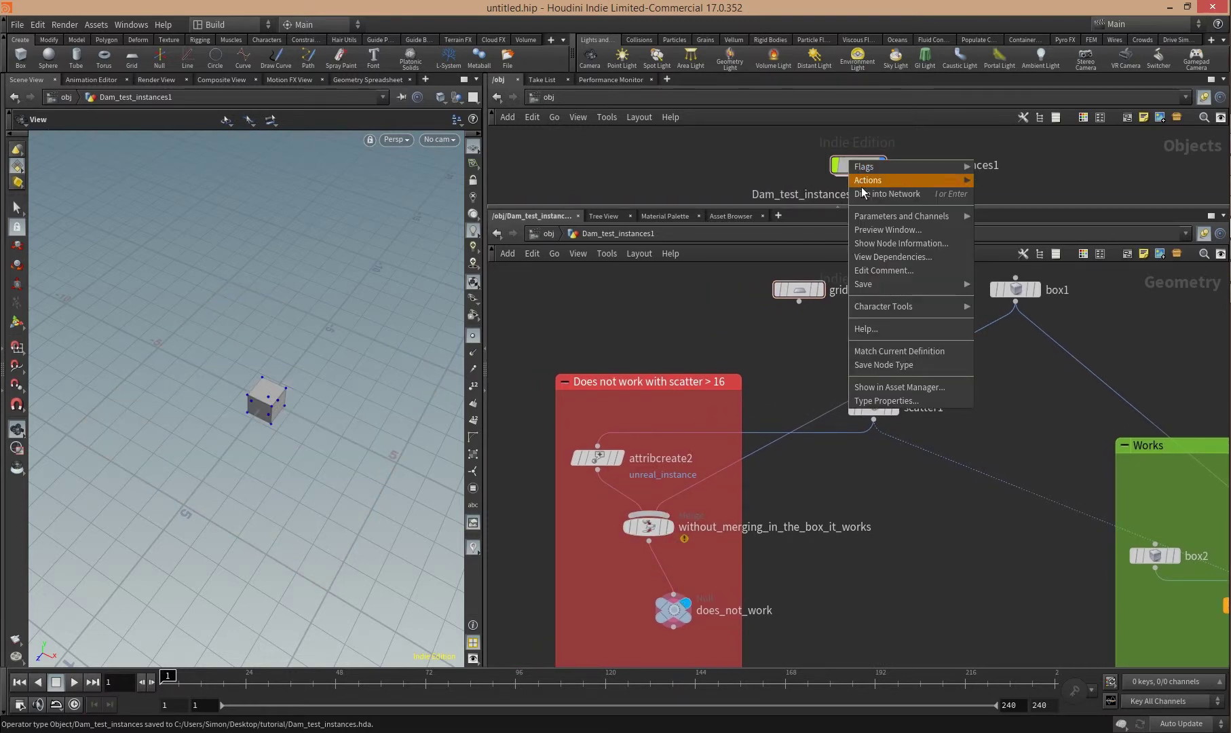
pyautogui.click(869, 353)
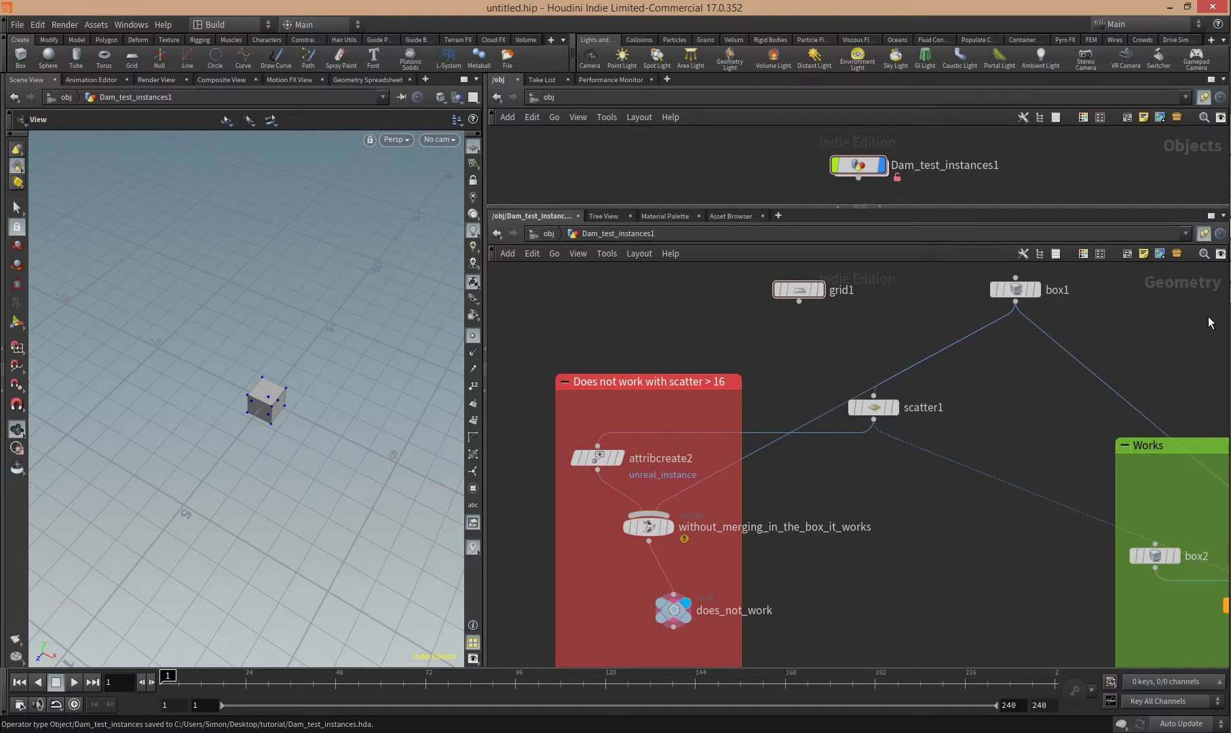
pyautogui.hotkey('alt', 'Tab')
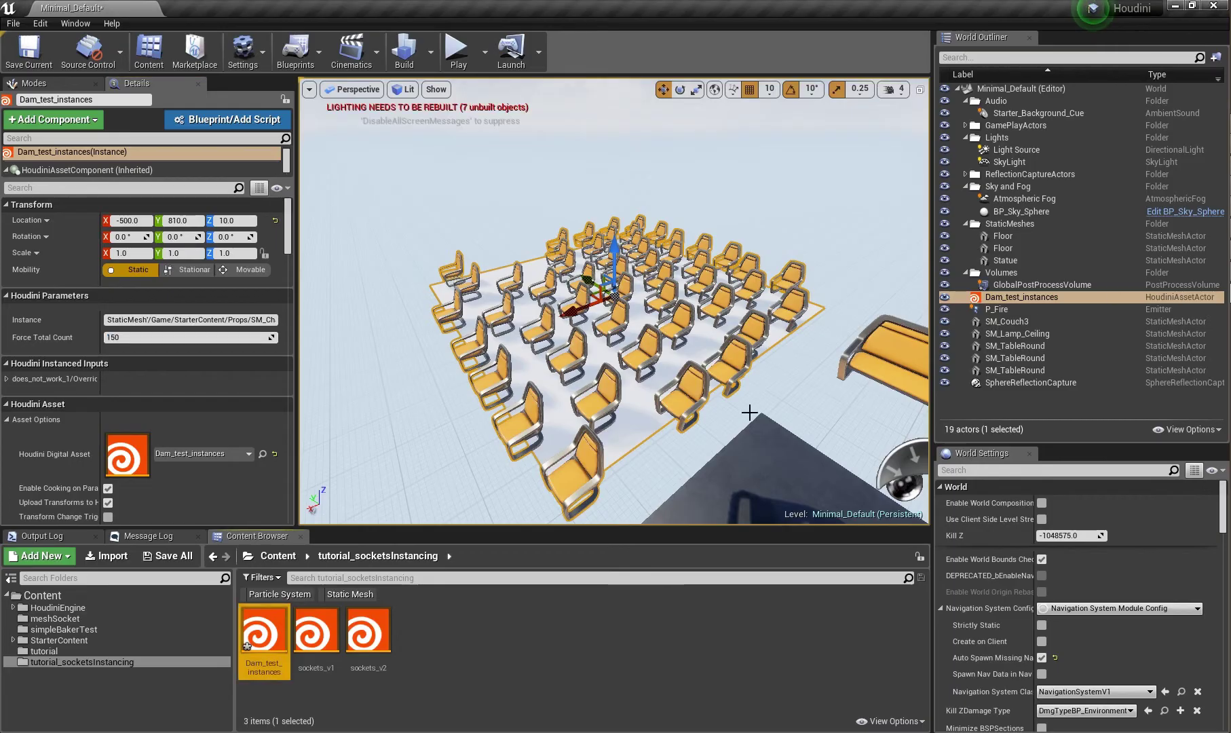
pyautogui.scroll(-2, 85, 434)
pyautogui.scroll(-1, 92, 404)
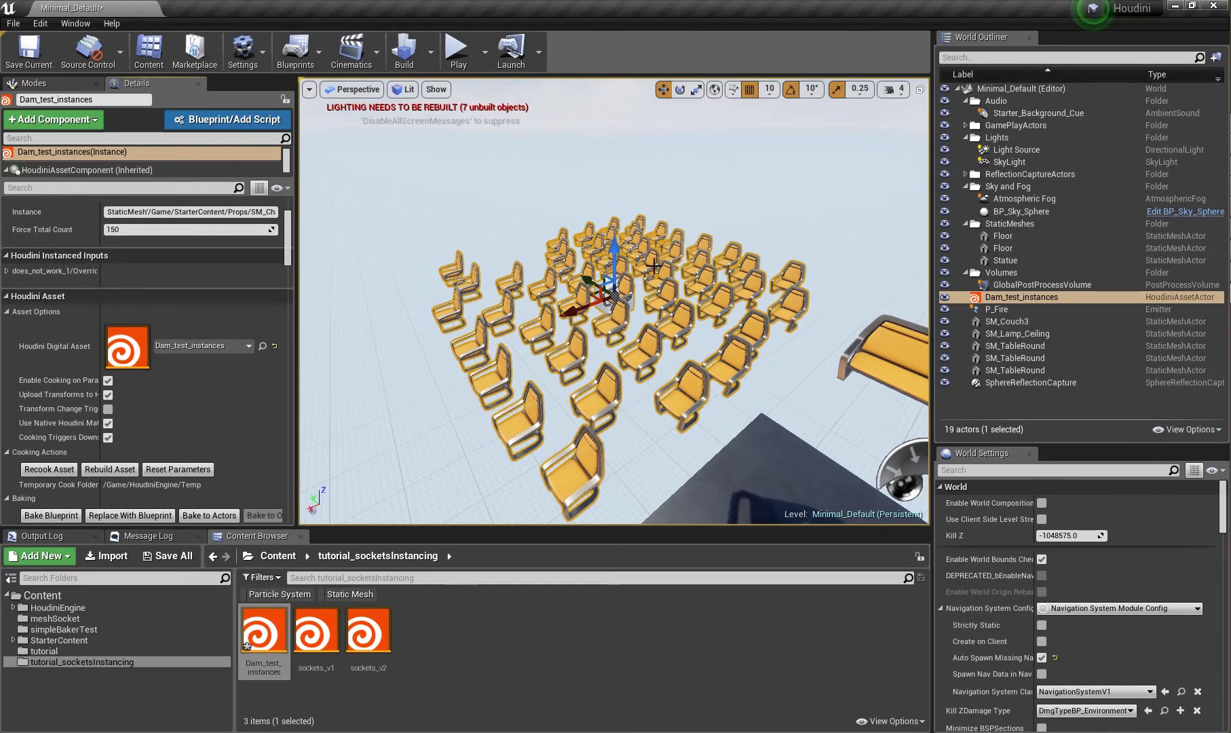
# - Lower the Force Total Count of Dam_test_instances to 20
pyautogui.press('w')
pyautogui.moveTo(608, 271); pyautogui.dragTo(642, 271, button='right')
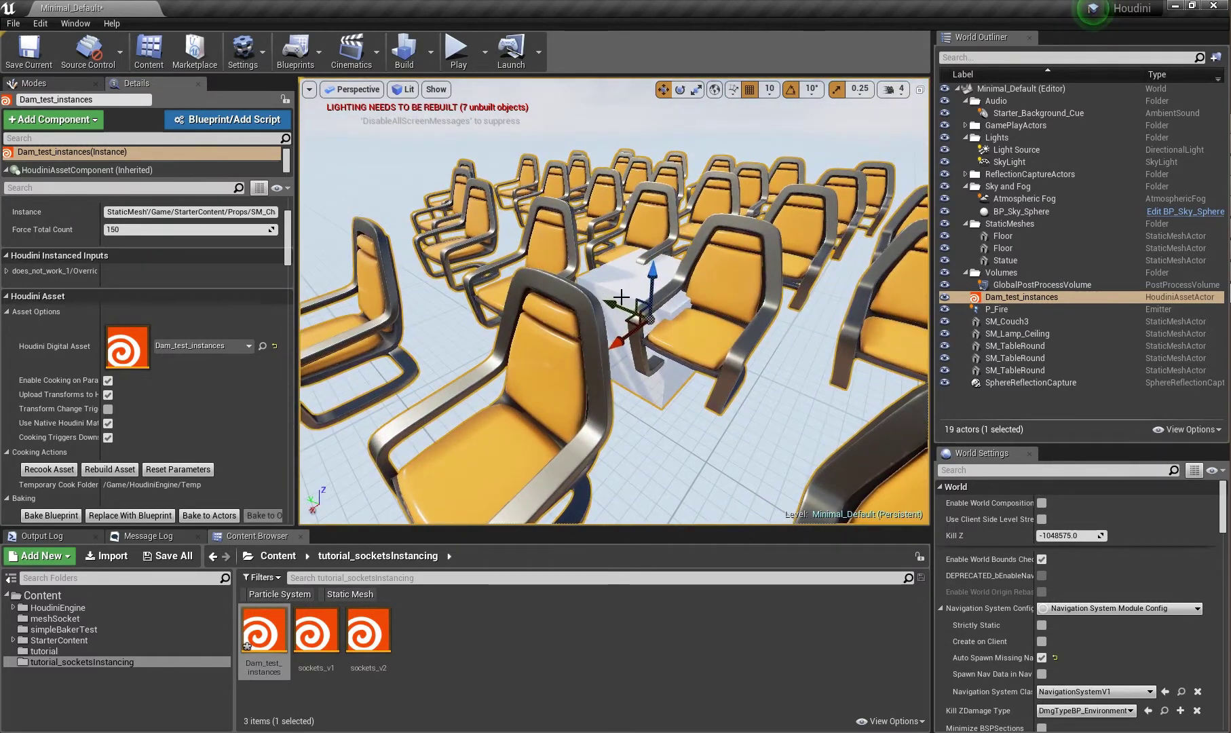
pyautogui.click(191, 228)
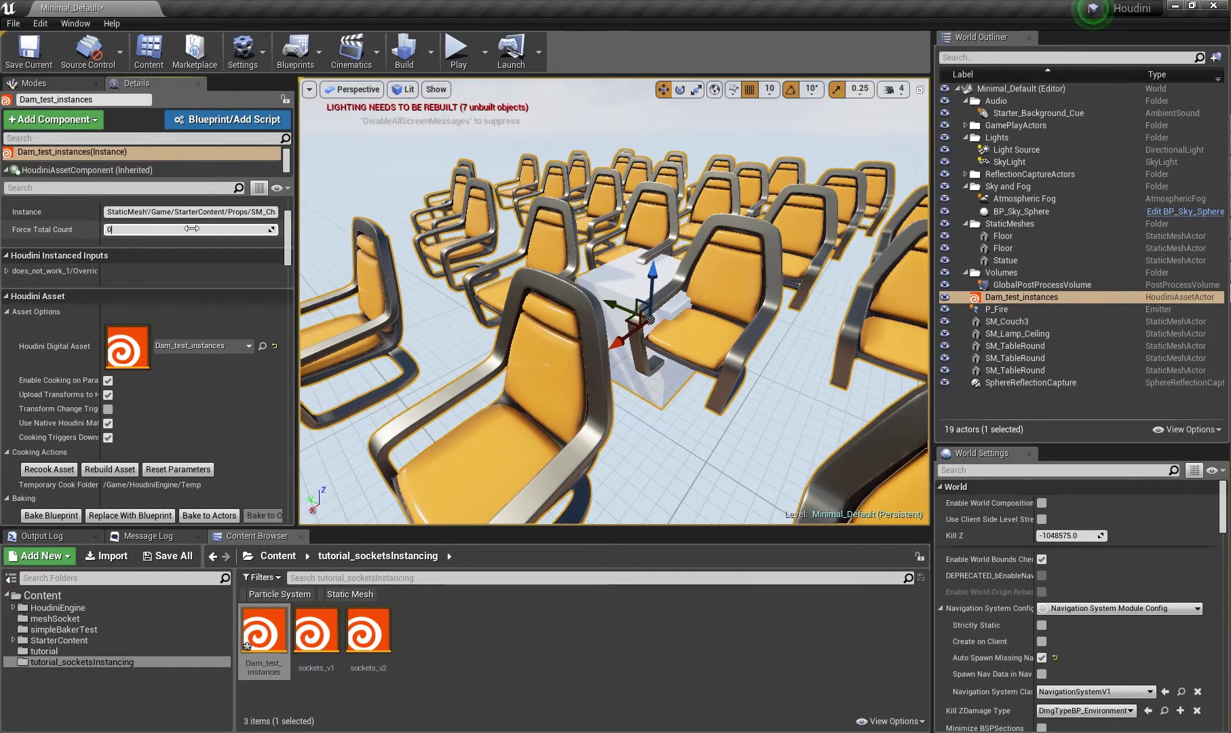
pyautogui.press('Return')
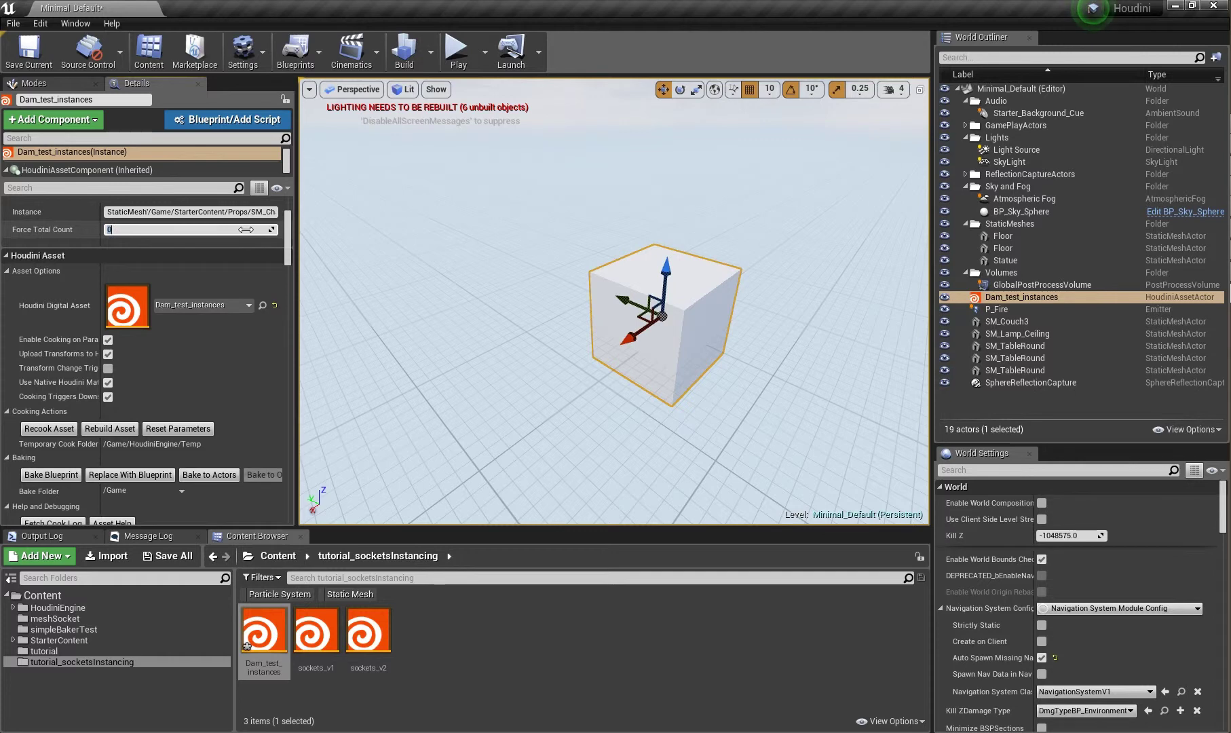
pyautogui.moveTo(769, 314); pyautogui.dragTo(770, 314, button='right')
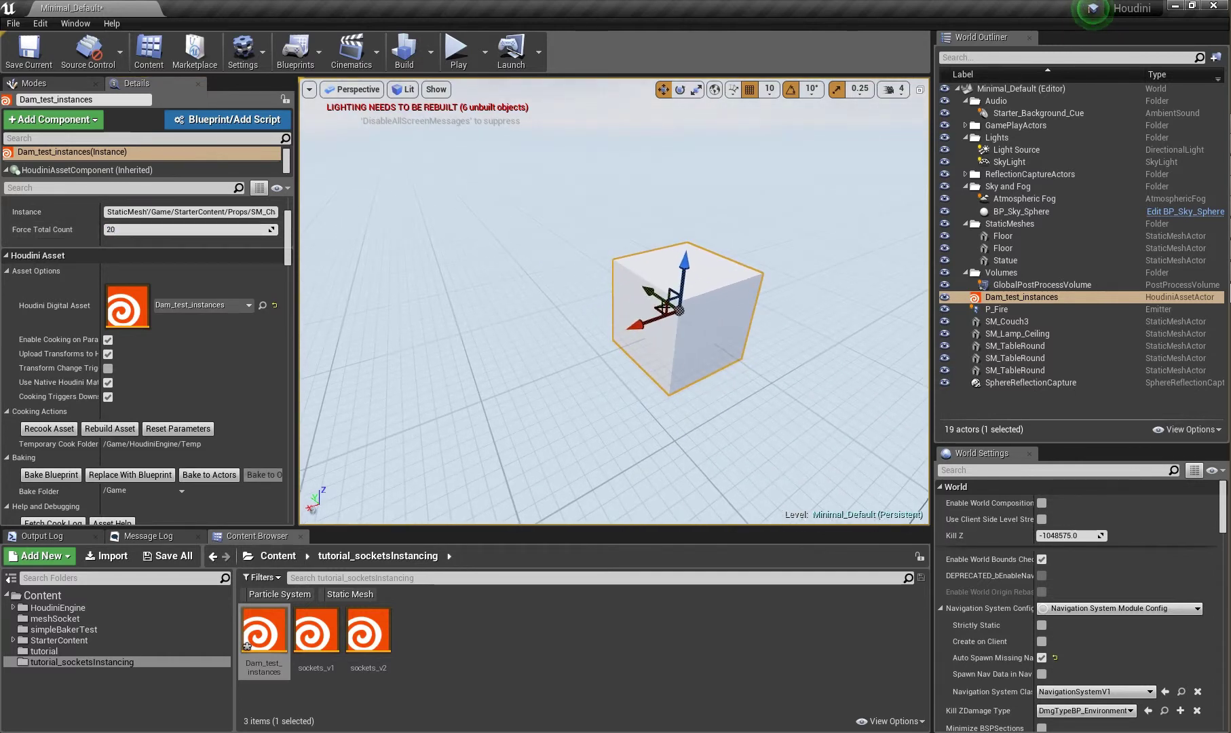
# - Try a Force Total Count of 16 on Dam_test_instances and reset it to 0
pyautogui.click(228, 233)
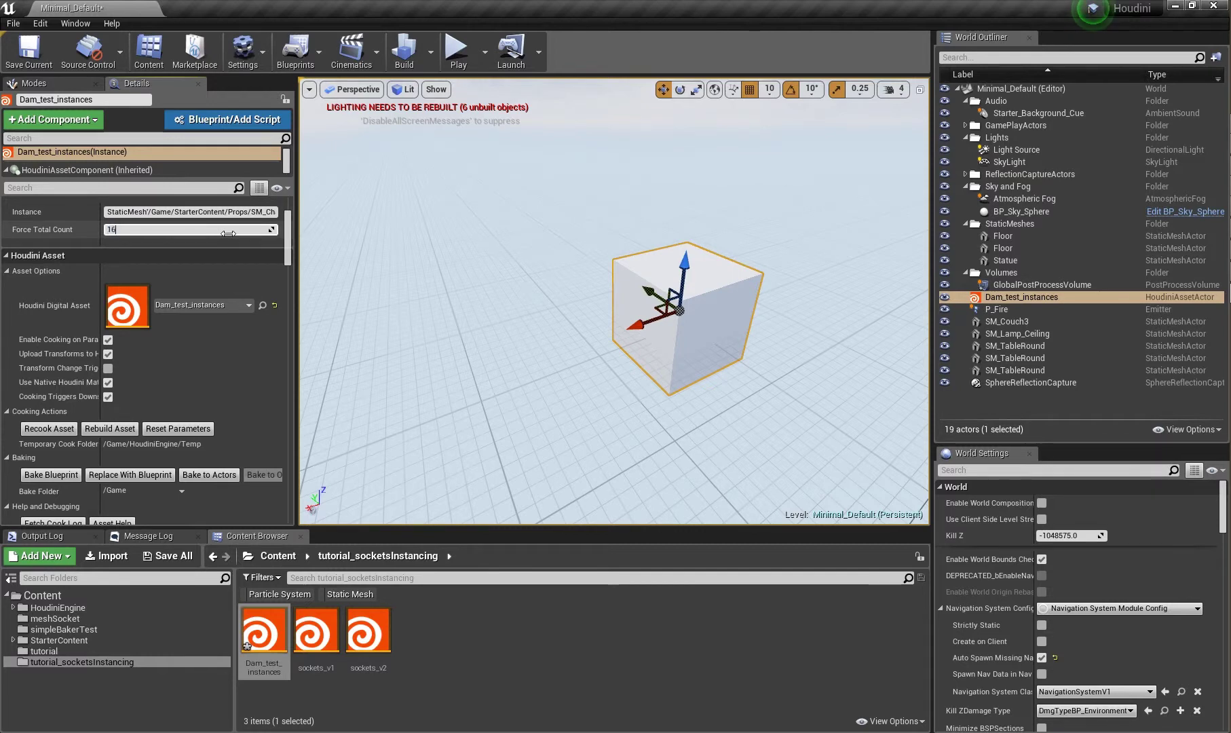
pyautogui.press('Return')
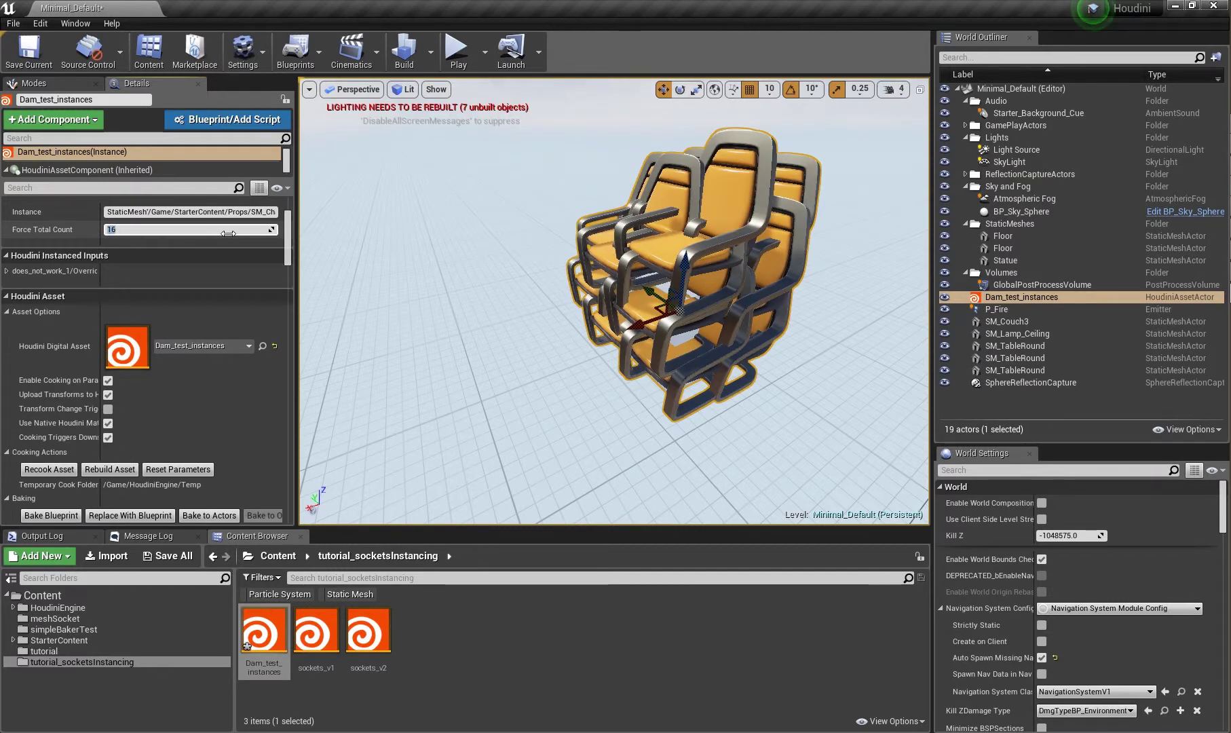
pyautogui.click(229, 233)
pyautogui.write('0')
pyautogui.press('Return')
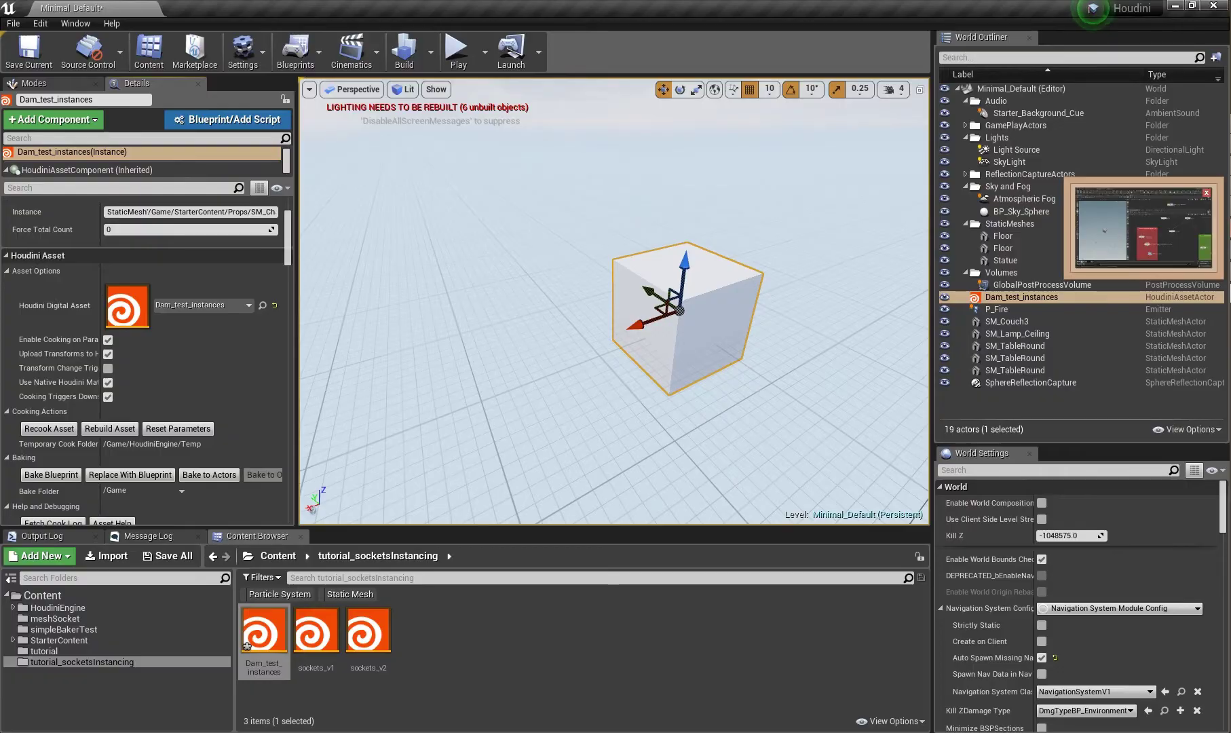
# - Switch to Houdini, move the Works network box clear of scatter1, and delete the selected items in the area beside it
pyautogui.click(1098, 251)
pyautogui.moveTo(811, 357); pyautogui.dragTo(469, 348, button='middle')
pyautogui.scroll(-2, 818, 395)
pyautogui.moveTo(819, 395); pyautogui.dragTo(712, 313, button='middle')
pyautogui.moveTo(749, 353); pyautogui.dragTo(1071, 364)
pyautogui.moveTo(839, 341); pyautogui.dragTo(845, 366, button='middle')
pyautogui.moveTo(840, 306); pyautogui.dragTo(715, 458)
pyautogui.press('Delete')
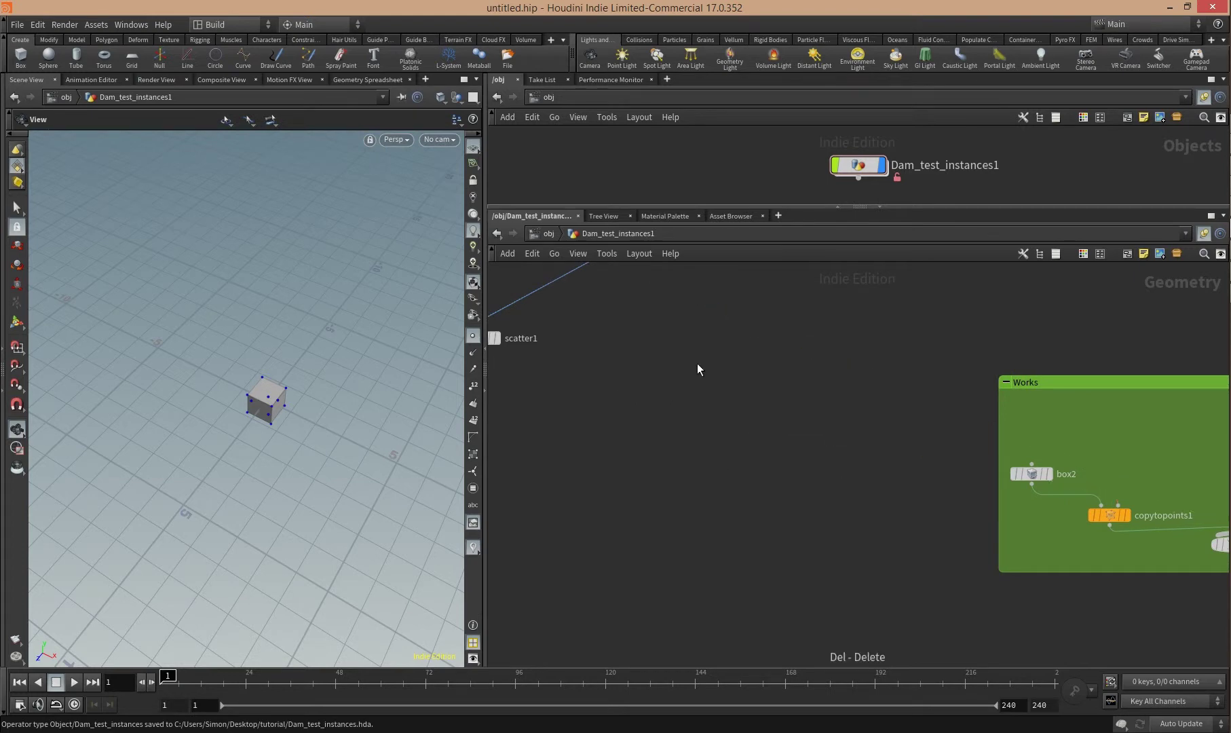
# - Add a Copy to Points node in the free space beside scatter1, below box1
pyautogui.scroll(1, 795, 459)
pyautogui.moveTo(684, 338); pyautogui.dragTo(761, 418, button='middle')
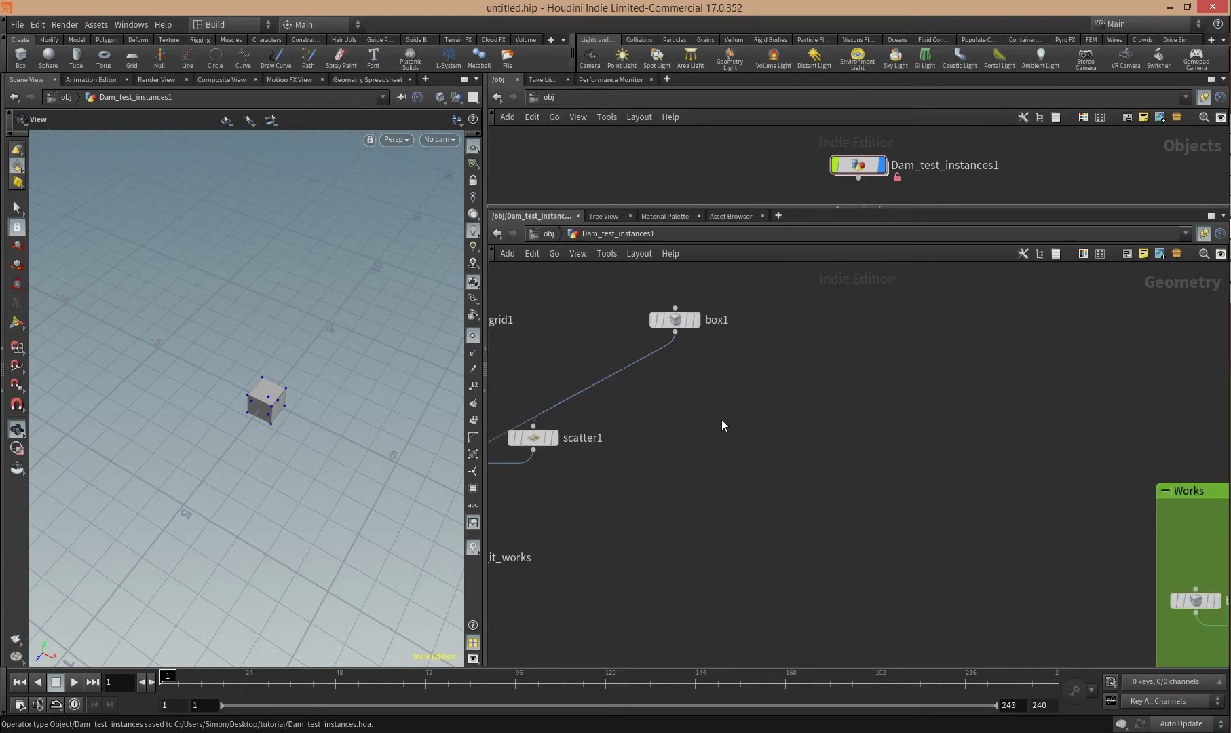
pyautogui.press('Tab')
pyautogui.write('copy')
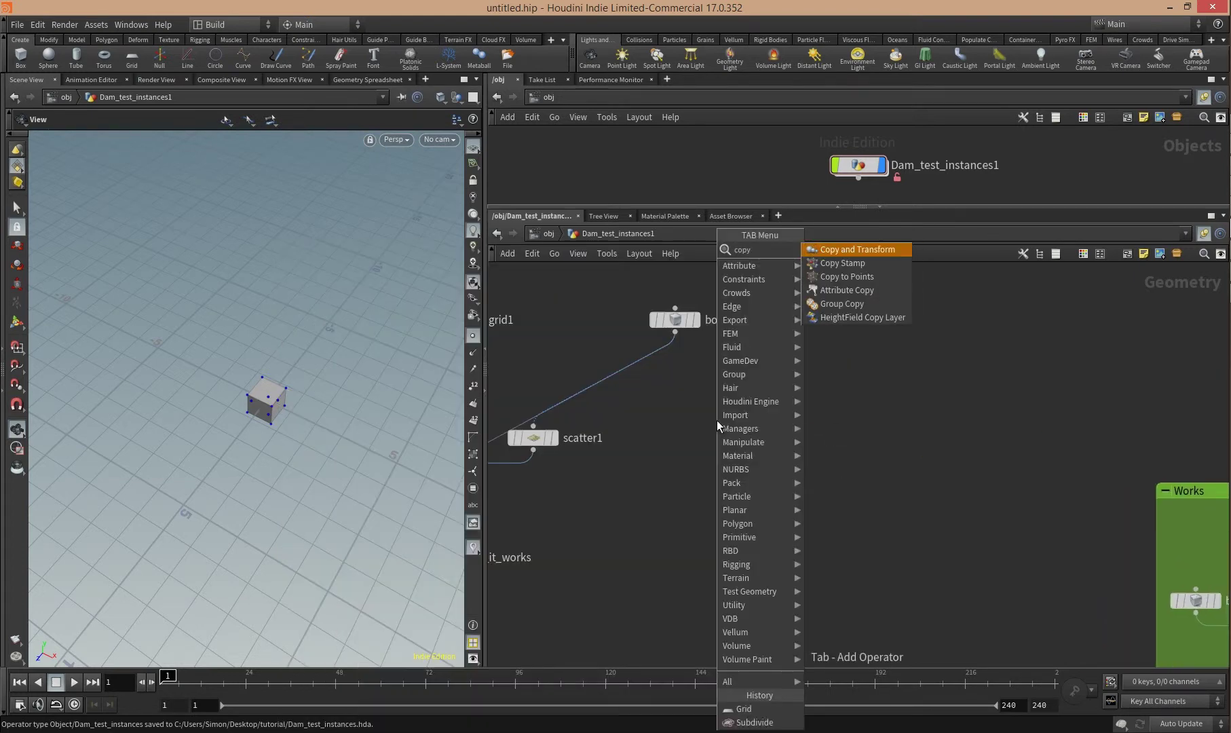
pyautogui.press('Down')
pyautogui.press('Down')
pyautogui.press('Return')
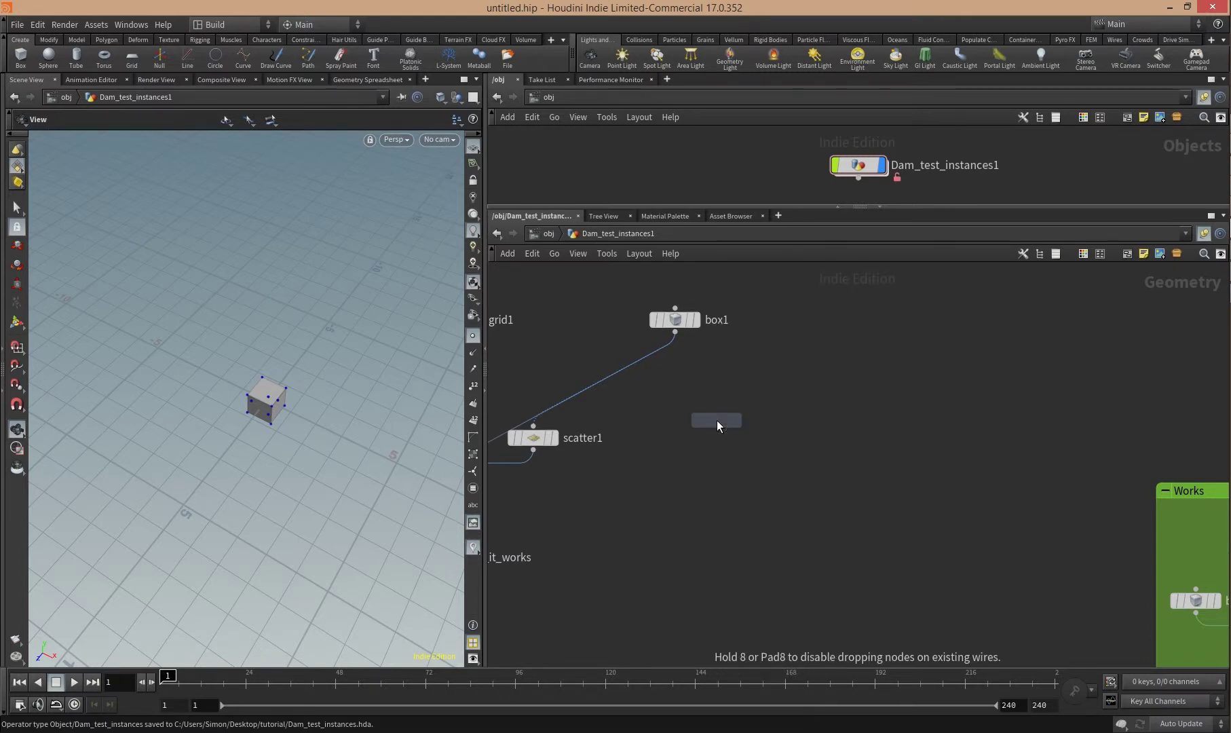
pyautogui.click(717, 420)
pyautogui.moveTo(719, 423); pyautogui.dragTo(702, 461)
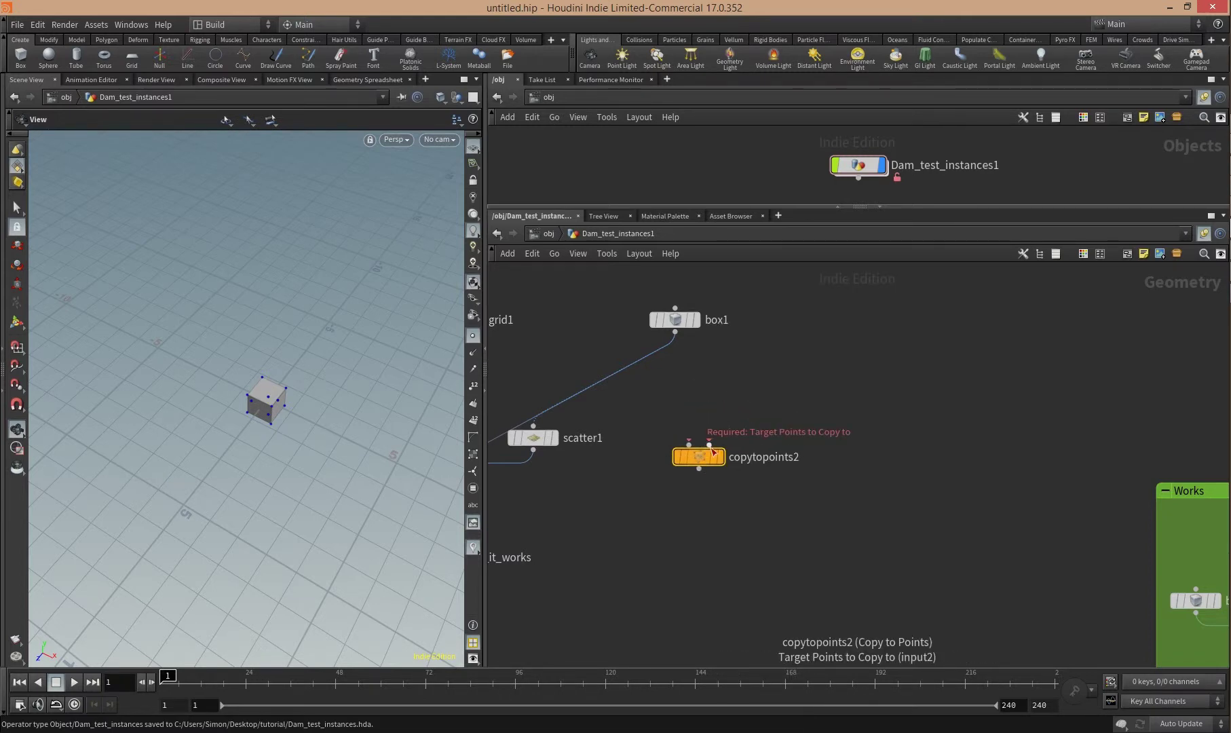
# - Connect scatter1 to the target points input of copytopoints2 and arrange the node below scatter1
pyautogui.moveTo(705, 366); pyautogui.dragTo(717, 336, button='middle')
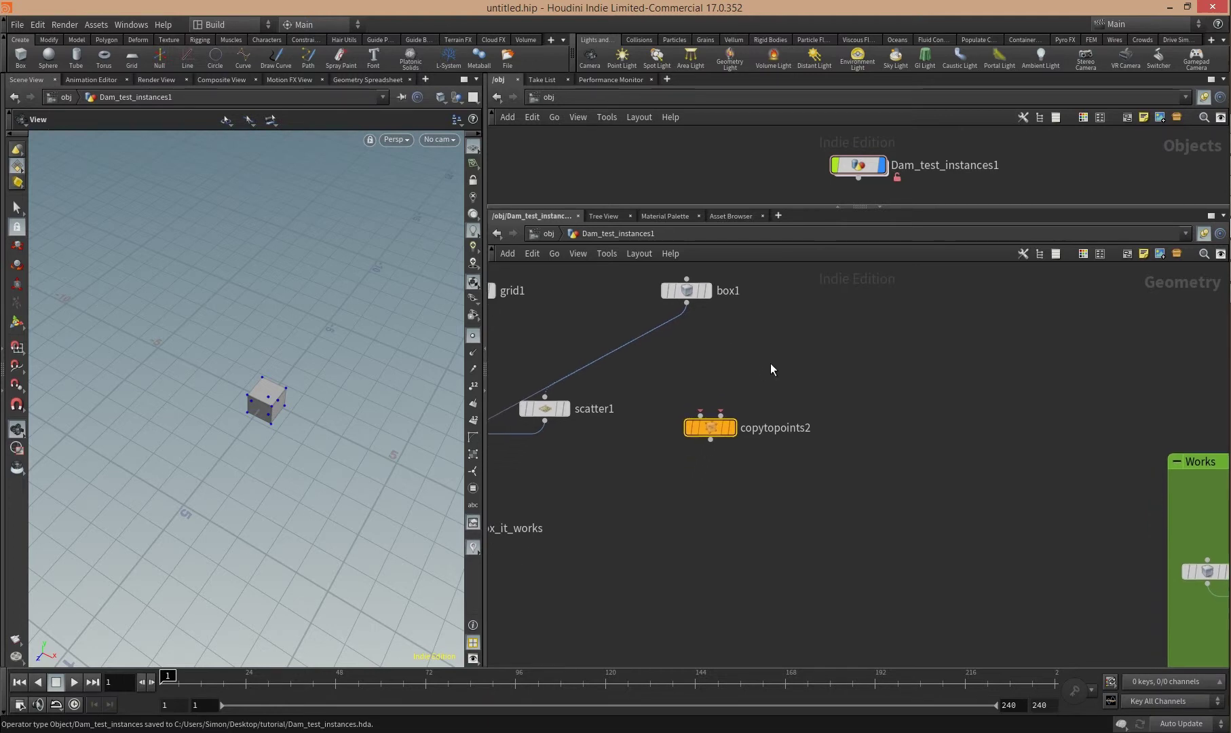
pyautogui.moveTo(717, 427); pyautogui.dragTo(724, 502)
pyautogui.moveTo(550, 413); pyautogui.dragTo(727, 489)
pyautogui.moveTo(826, 487); pyautogui.dragTo(827, 426, button='middle')
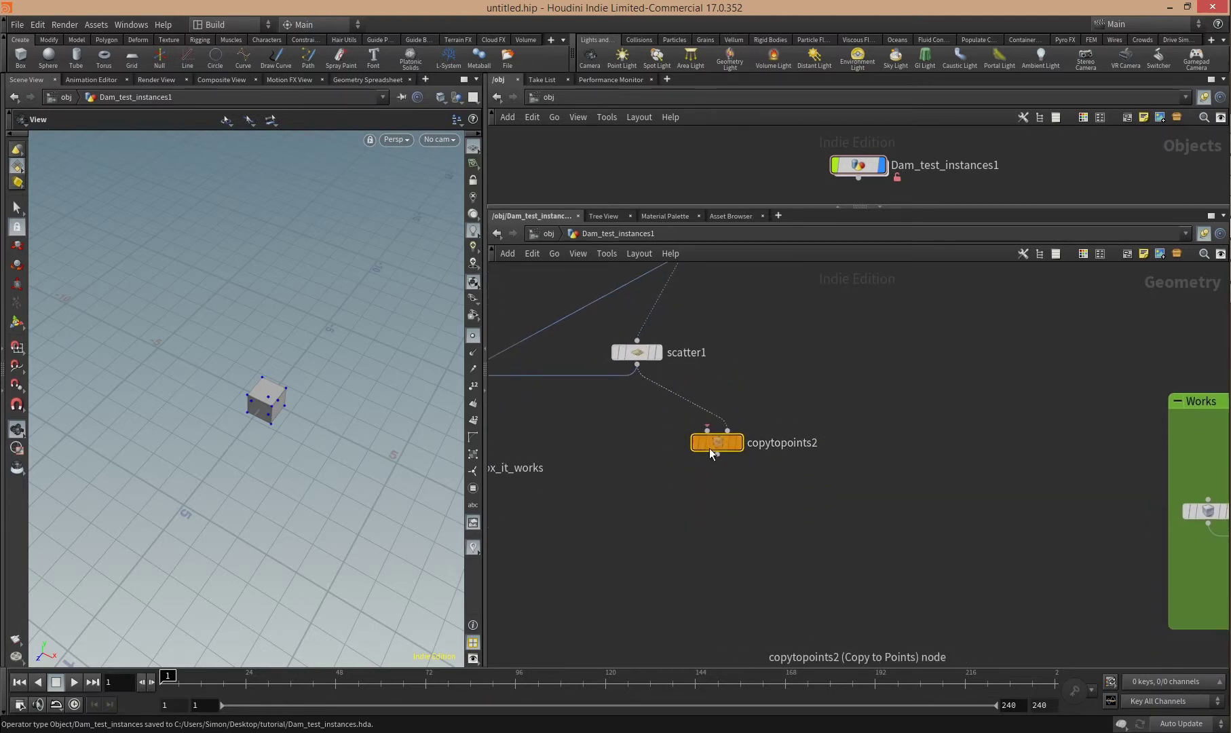
pyautogui.moveTo(709, 448); pyautogui.dragTo(722, 475)
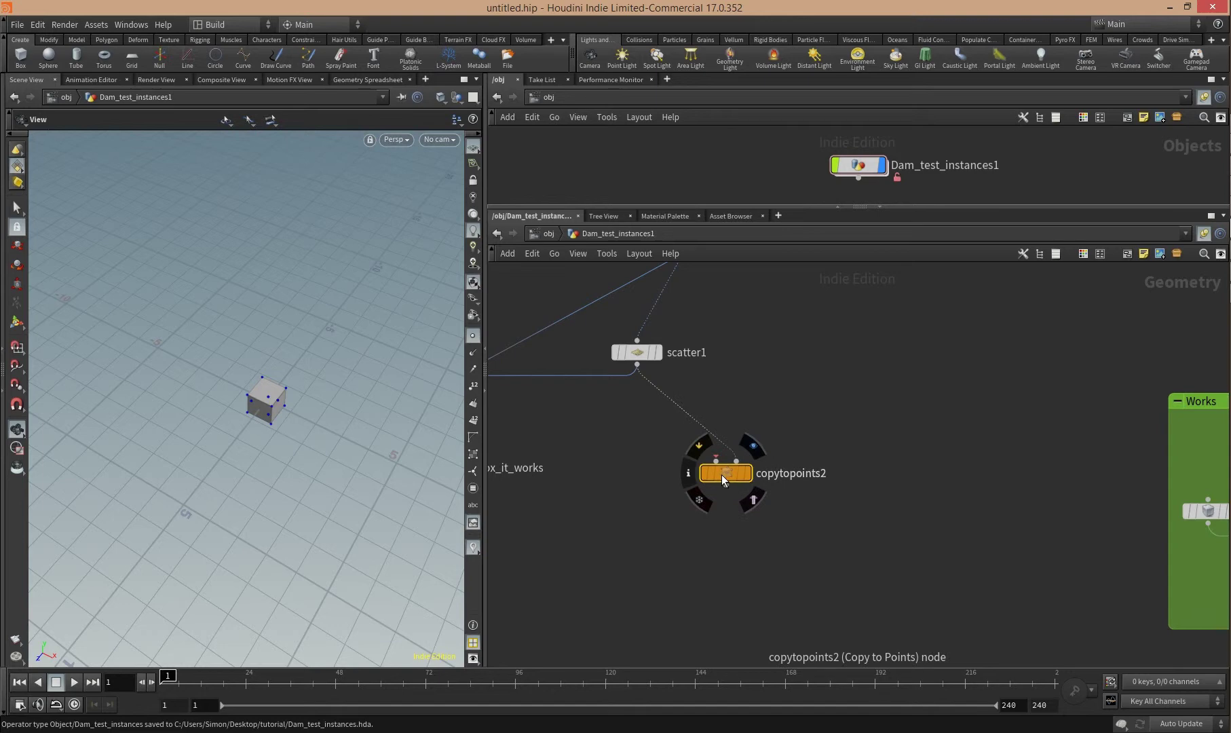
# - Duplicate box2 from the Works network box, connect the copy to the first input of copytopoints2, and display it framed in the viewport
pyautogui.click(1199, 512)
pyautogui.moveTo(933, 517); pyautogui.dragTo(717, 465)
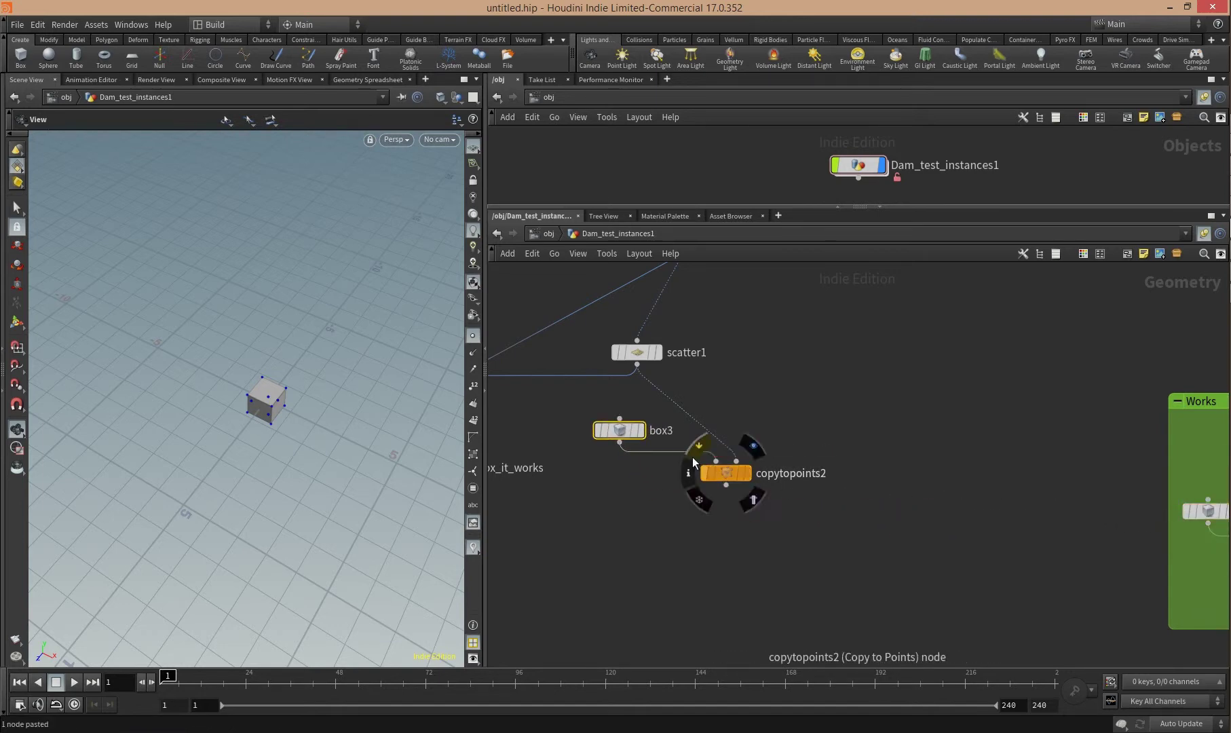
pyautogui.click(641, 432)
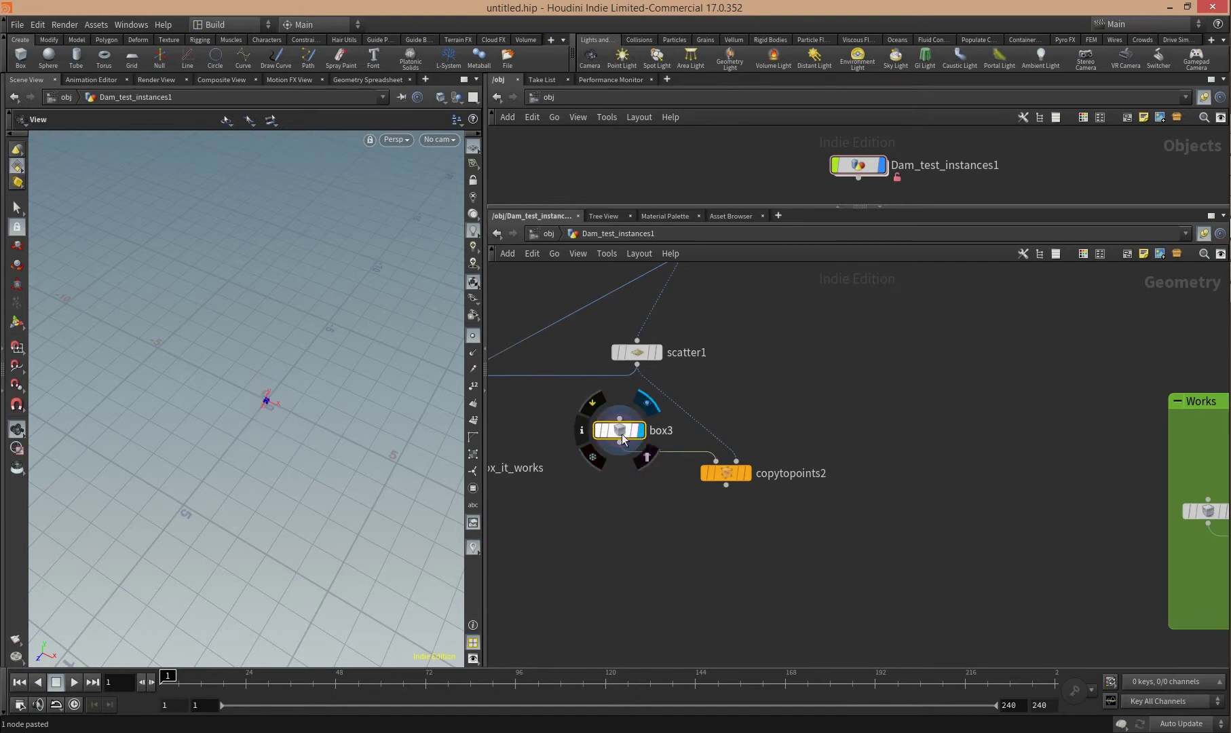
pyautogui.press('f')
pyautogui.scroll(-5, 354, 447)
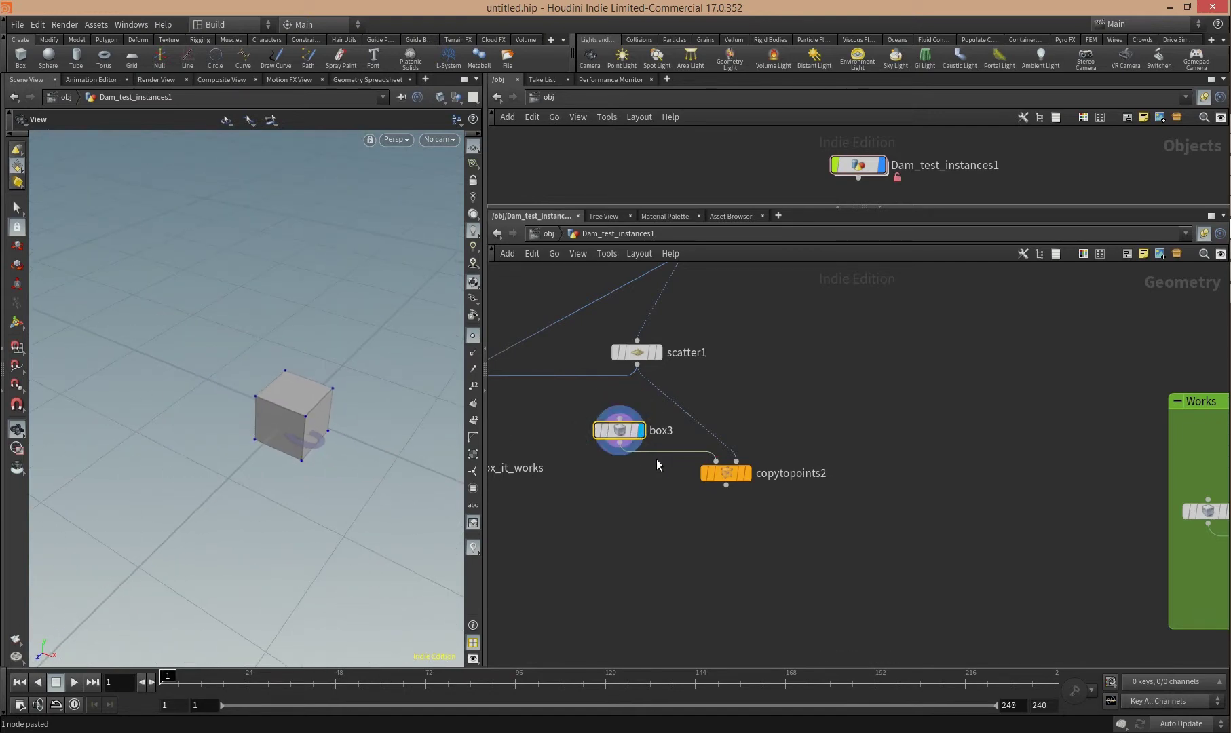
# - Display copytopoints2 and scatter1 in turn to compare the copied boxes with the scattered points
pyautogui.moveTo(728, 473); pyautogui.dragTo(713, 488)
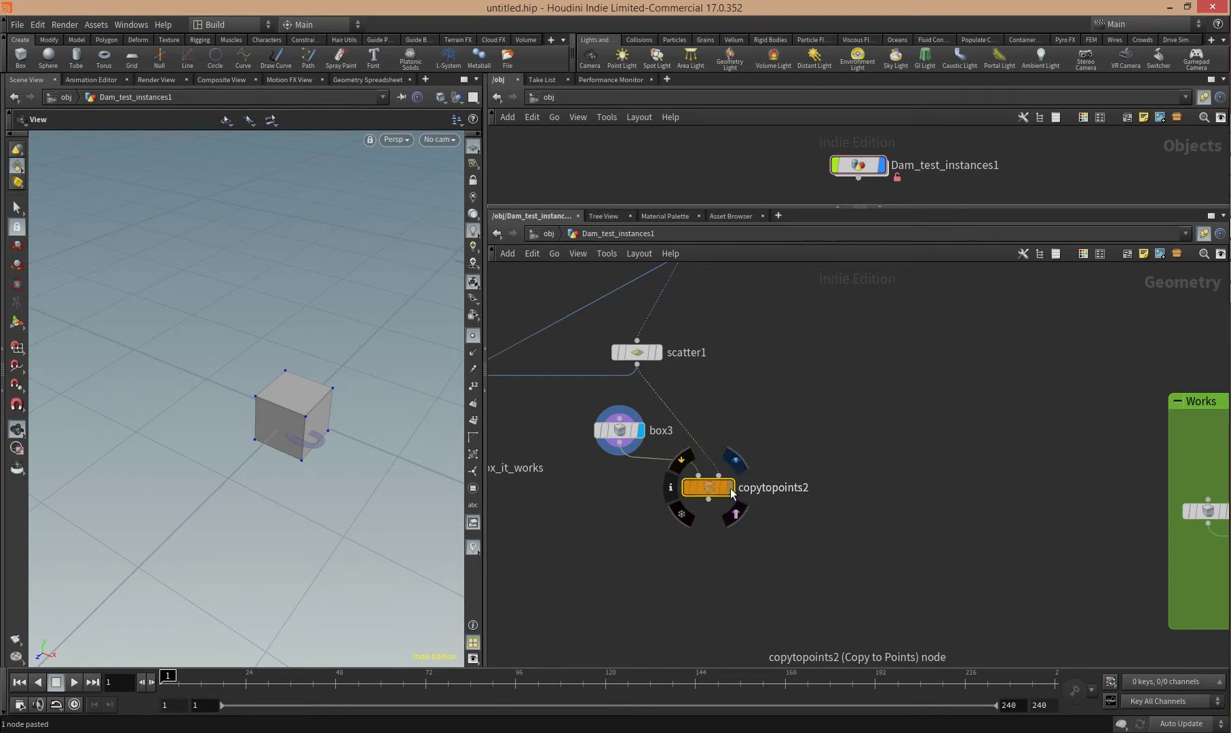
pyautogui.click(730, 487)
pyautogui.moveTo(230, 406); pyautogui.dragTo(412, 426)
pyautogui.moveTo(631, 434)
pyautogui.moveTo(632, 433); pyautogui.dragTo(618, 434)
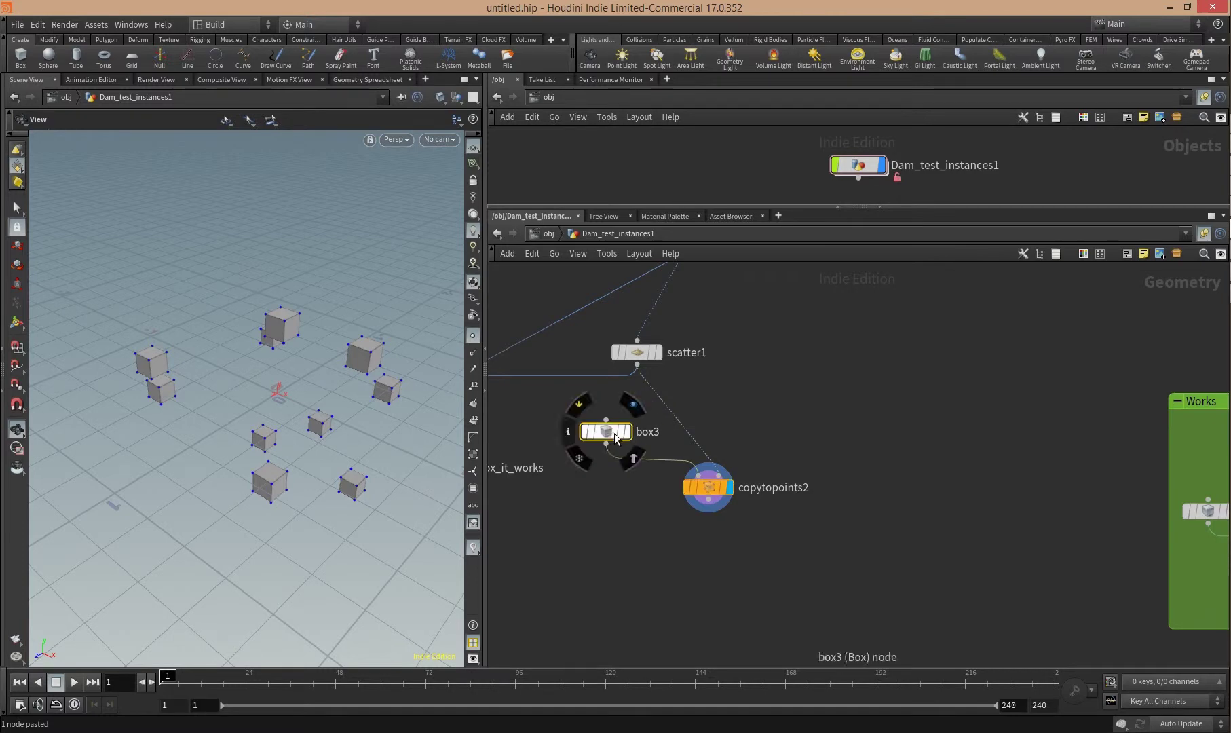
pyautogui.moveTo(711, 499)
pyautogui.moveTo(642, 355)
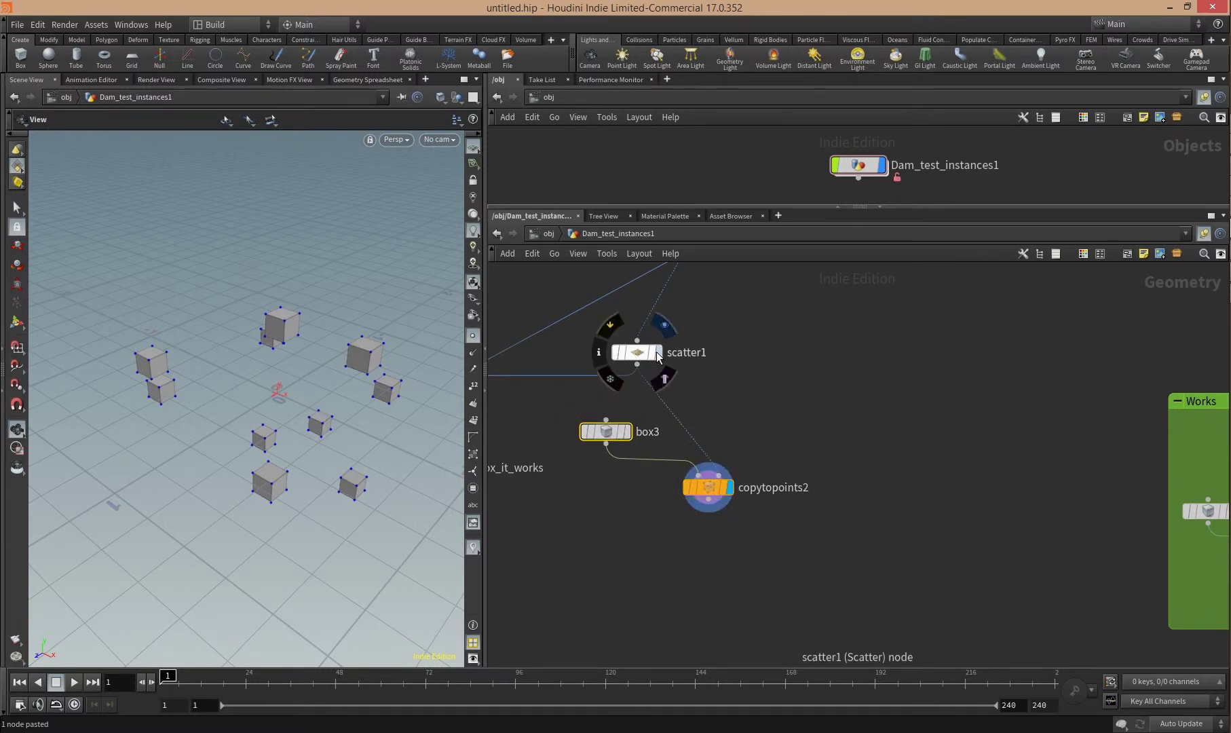
pyautogui.click(666, 326)
pyautogui.moveTo(366, 404); pyautogui.dragTo(371, 405)
pyautogui.moveTo(713, 382); pyautogui.dragTo(717, 419, button='middle')
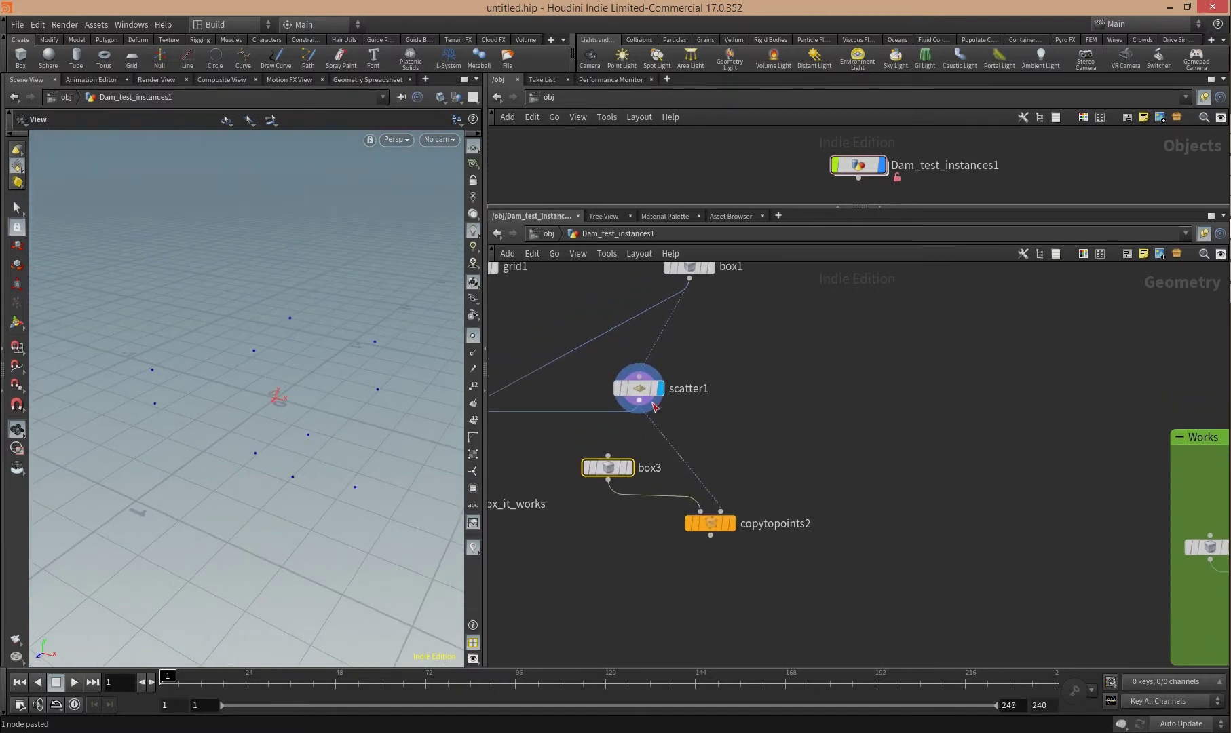
pyautogui.moveTo(640, 390); pyautogui.dragTo(656, 382)
# - Enable Pack and Instance on copytopoints2
pyautogui.click(709, 524)
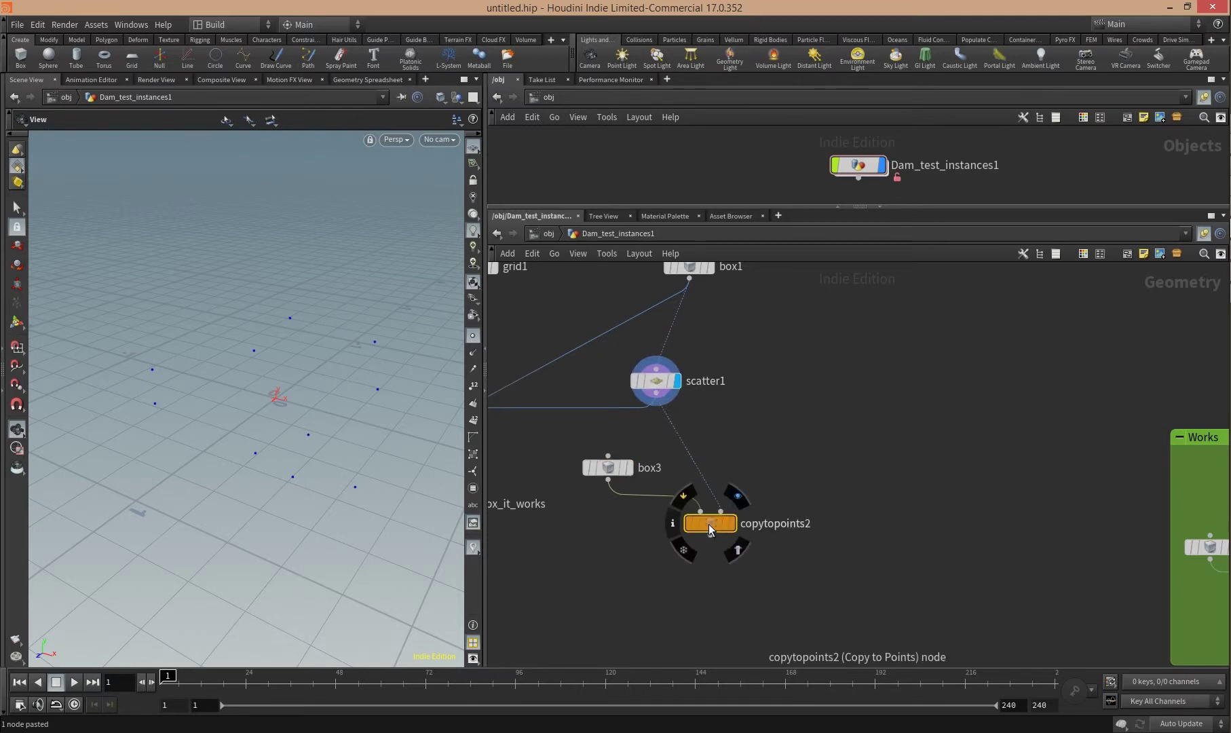
pyautogui.press('p')
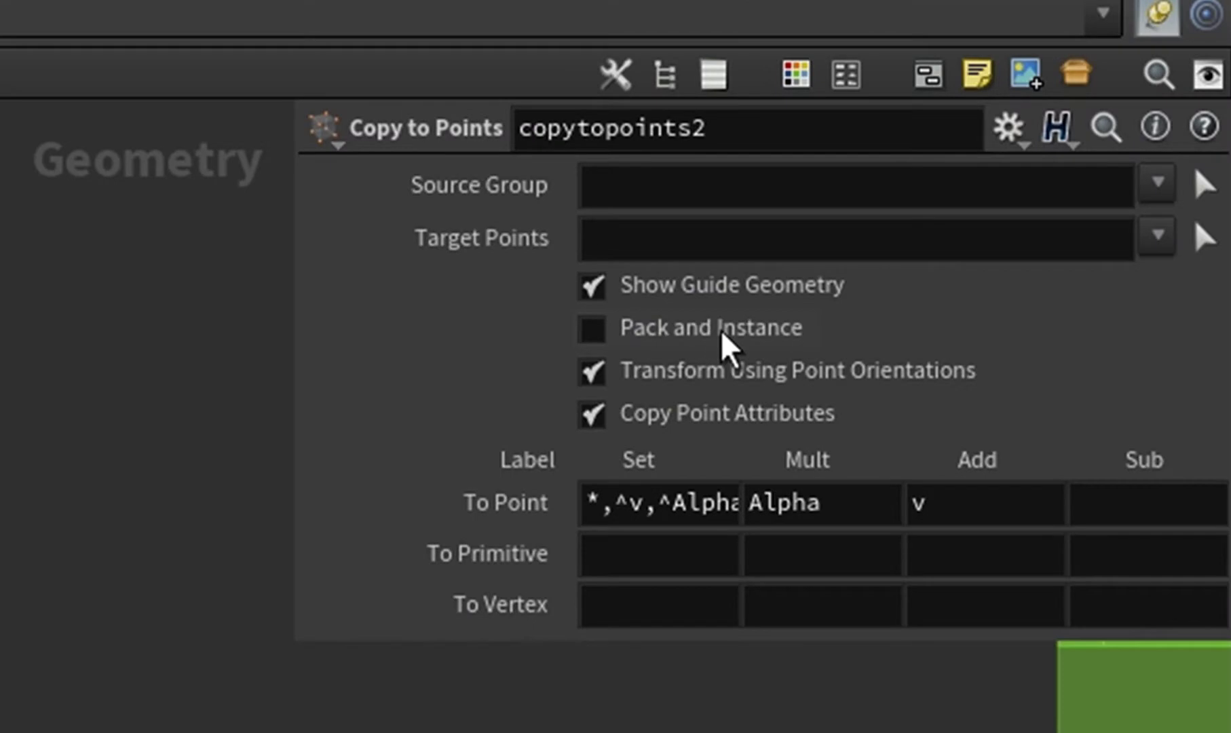
pyautogui.click(1057, 340)
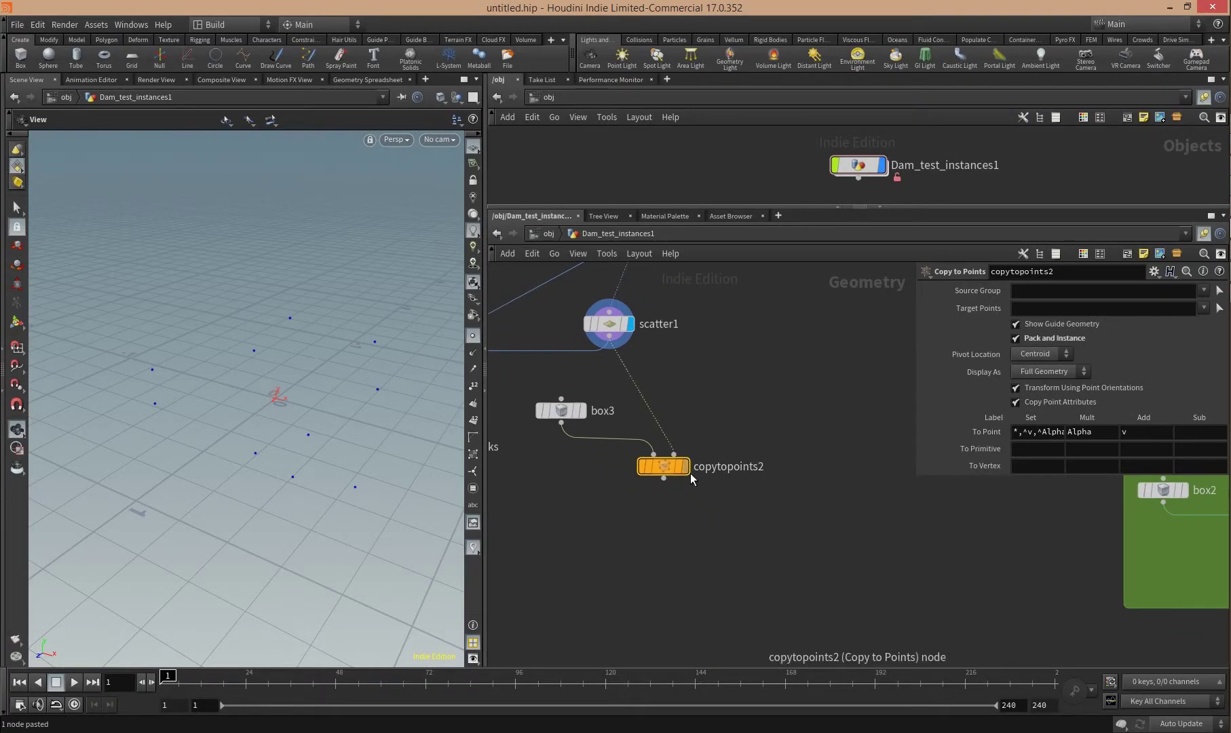
# - Add a Null node connected after copytopoints2, place it directly below, and display it
pyautogui.moveTo(664, 479); pyautogui.dragTo(700, 536)
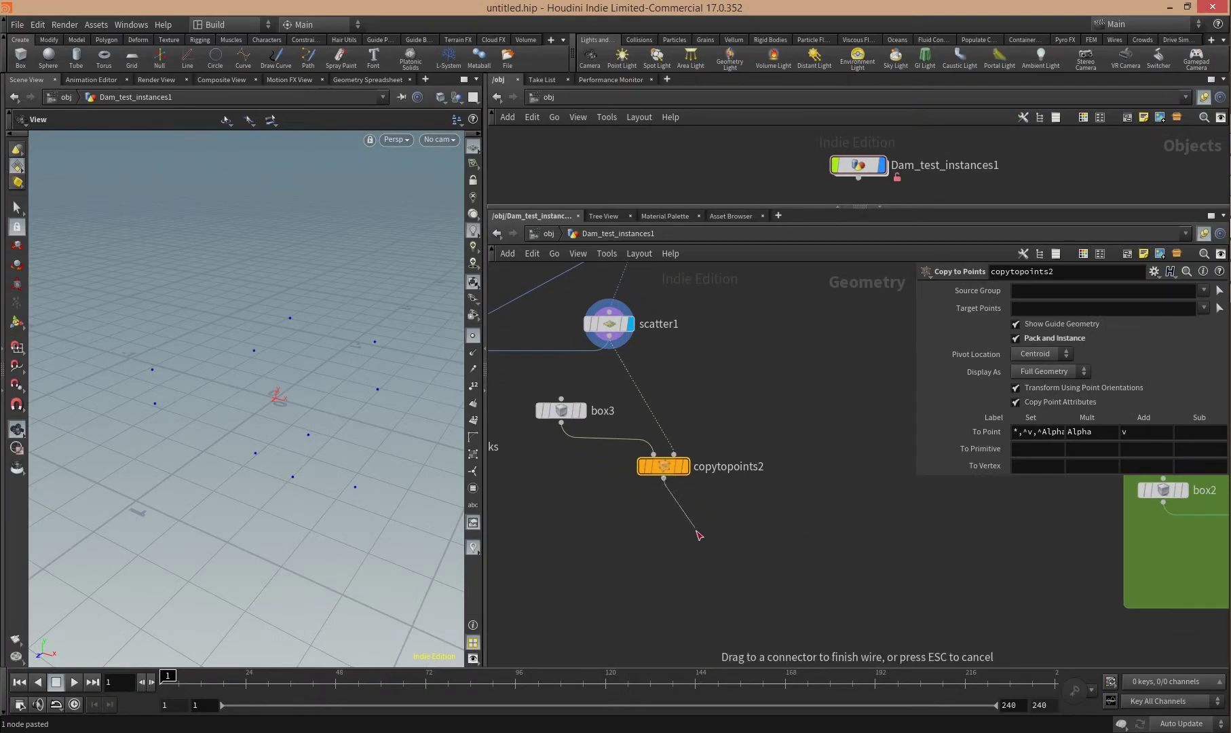
pyautogui.press('Tab')
pyautogui.write('null')
pyautogui.click(788, 236)
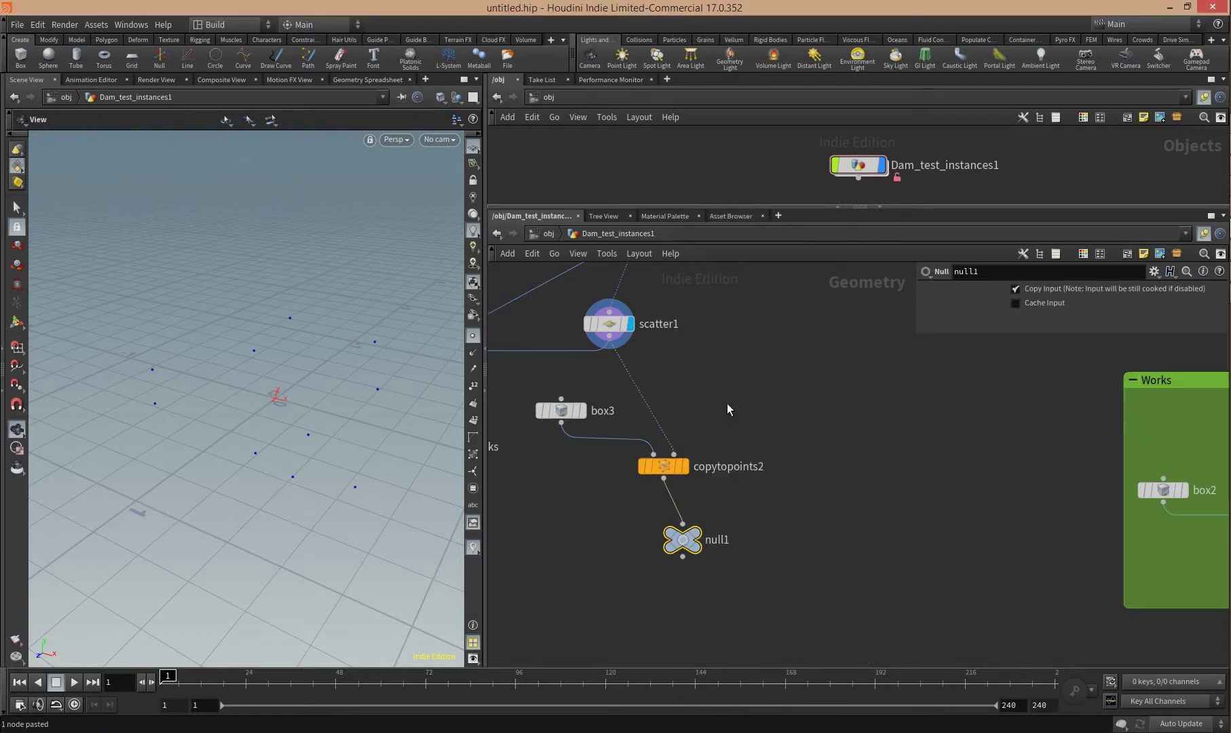
pyautogui.click(687, 547)
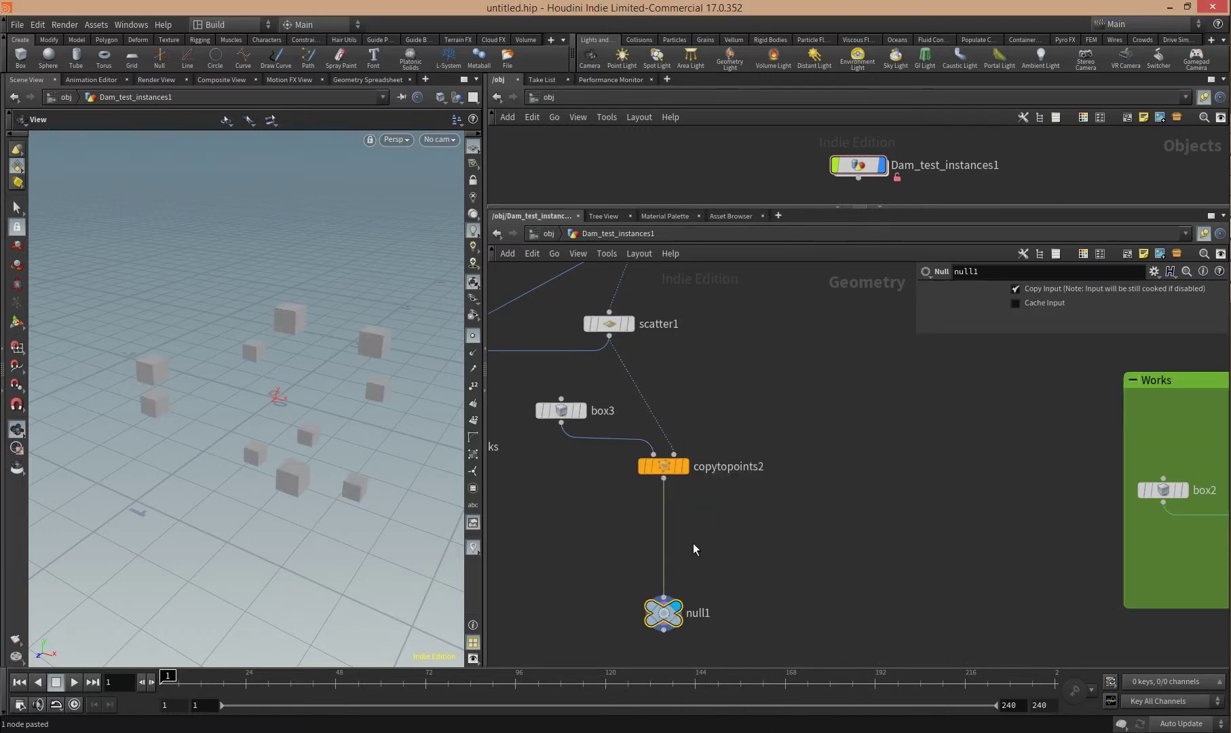
# - Add a Merge node beside the connection between copytopoints2 and null1
pyautogui.press('Tab')
pyautogui.write('merge')
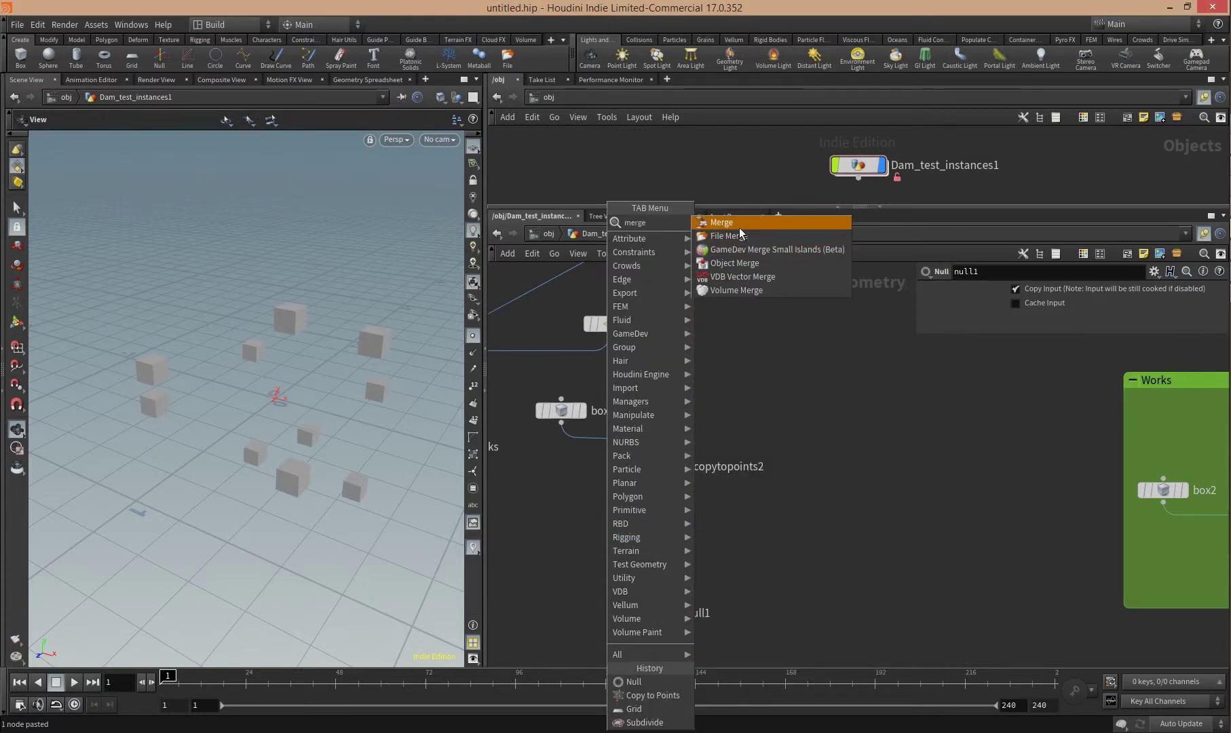
pyautogui.click(739, 226)
pyautogui.click(731, 528)
# - Connect box1 and copytopoints2 to merge1, and feed merge1 into null1
pyautogui.moveTo(720, 349); pyautogui.dragTo(678, 413, button='middle')
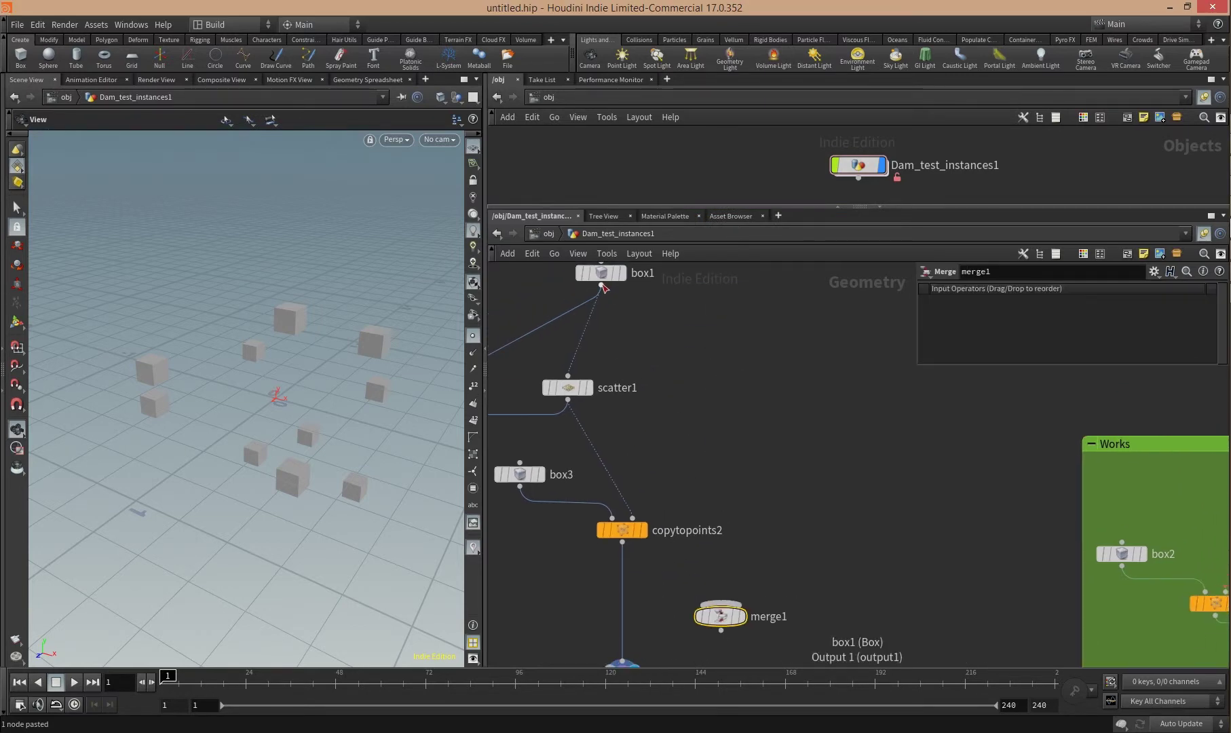
pyautogui.moveTo(602, 286); pyautogui.dragTo(721, 603)
pyautogui.moveTo(620, 547); pyautogui.dragTo(633, 506, button='middle')
pyautogui.moveTo(626, 496); pyautogui.dragTo(625, 615)
pyautogui.click(628, 628)
pyautogui.scroll(-3, 341, 453)
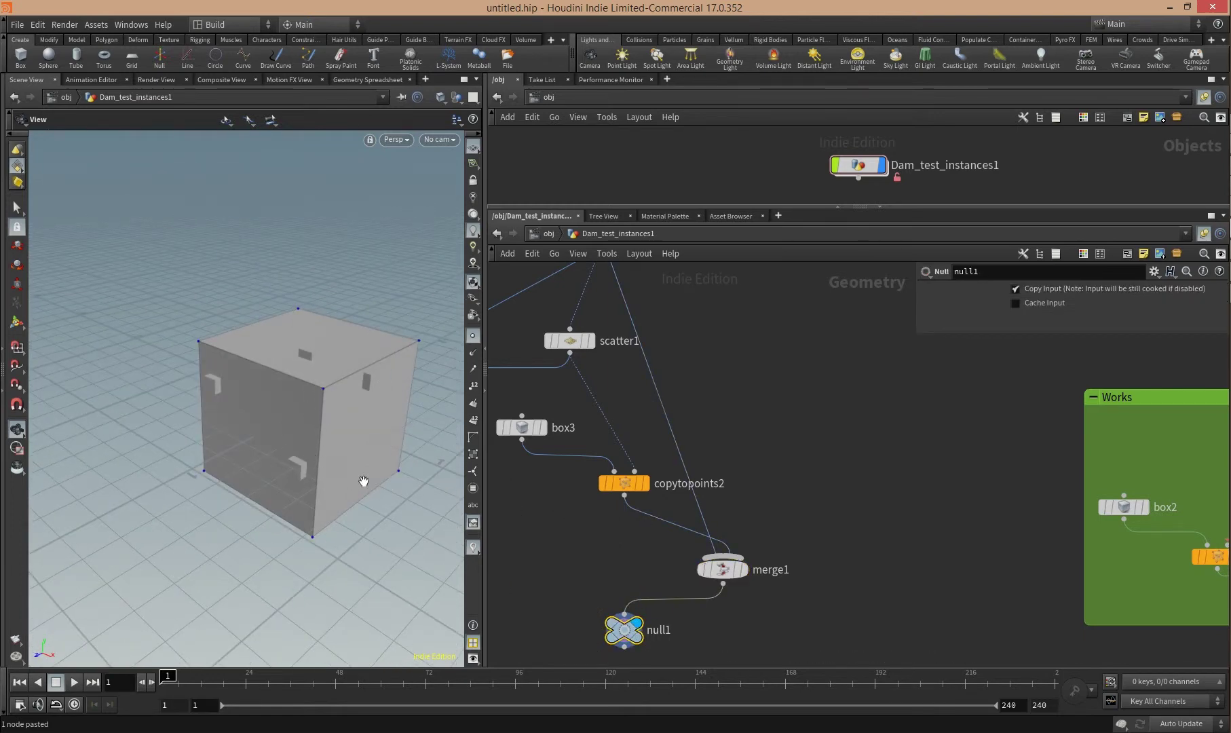
# - Try the Flat Wire Shaded, Smooth Shaded and Smooth Wire Shaded display modes on the merged box
pyautogui.moveTo(364, 481); pyautogui.dragTo(353, 386)
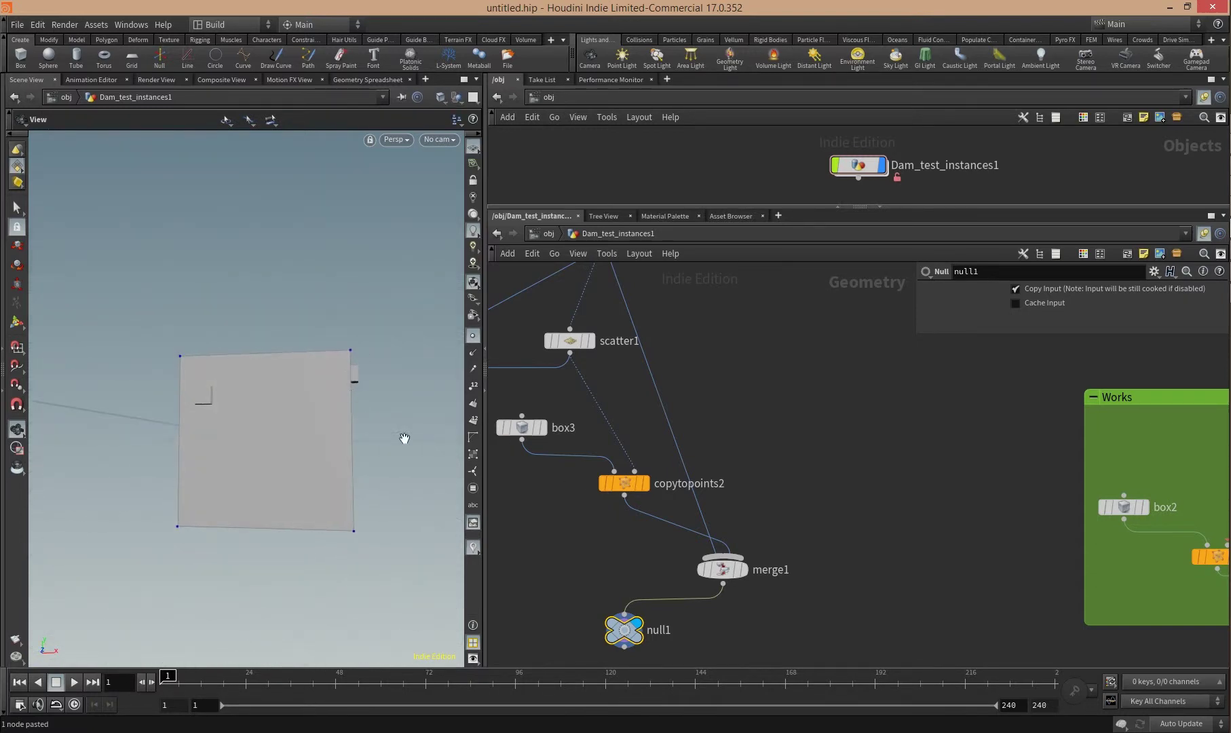
pyautogui.moveTo(404, 438); pyautogui.dragTo(379, 450)
pyautogui.click(438, 101)
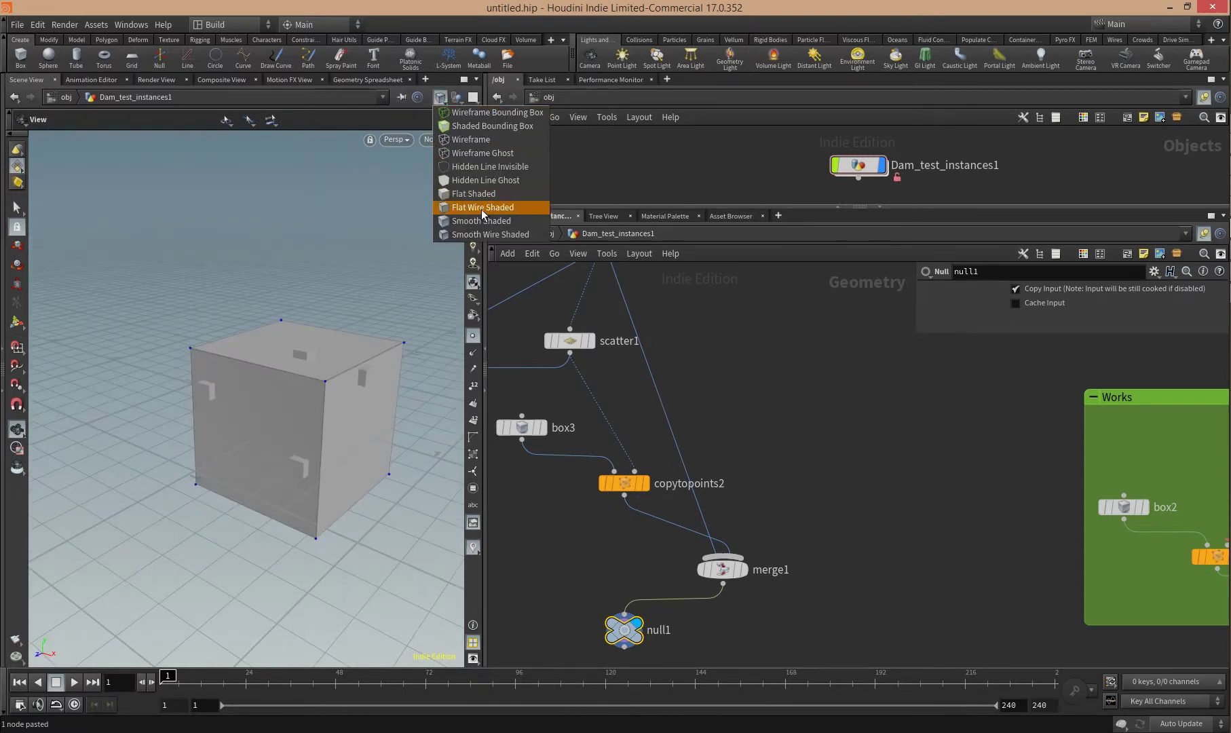
pyautogui.click(485, 209)
pyautogui.click(440, 97)
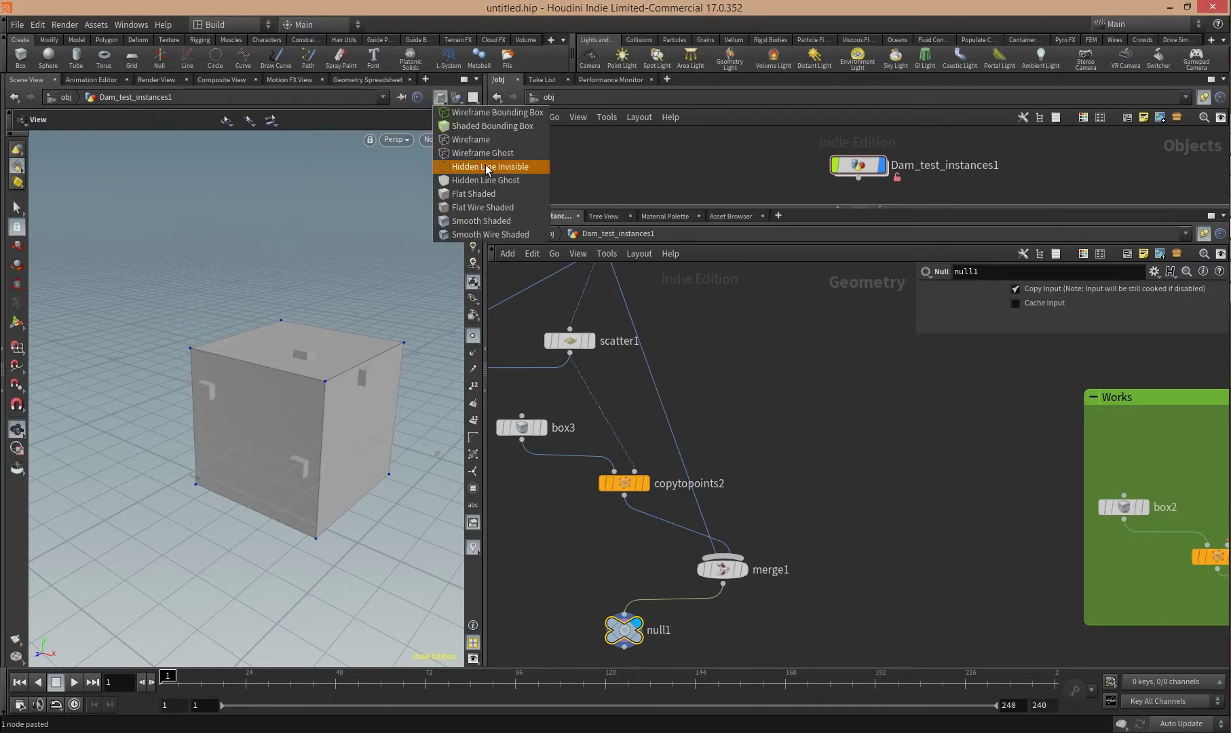
pyautogui.click(505, 223)
pyautogui.click(440, 97)
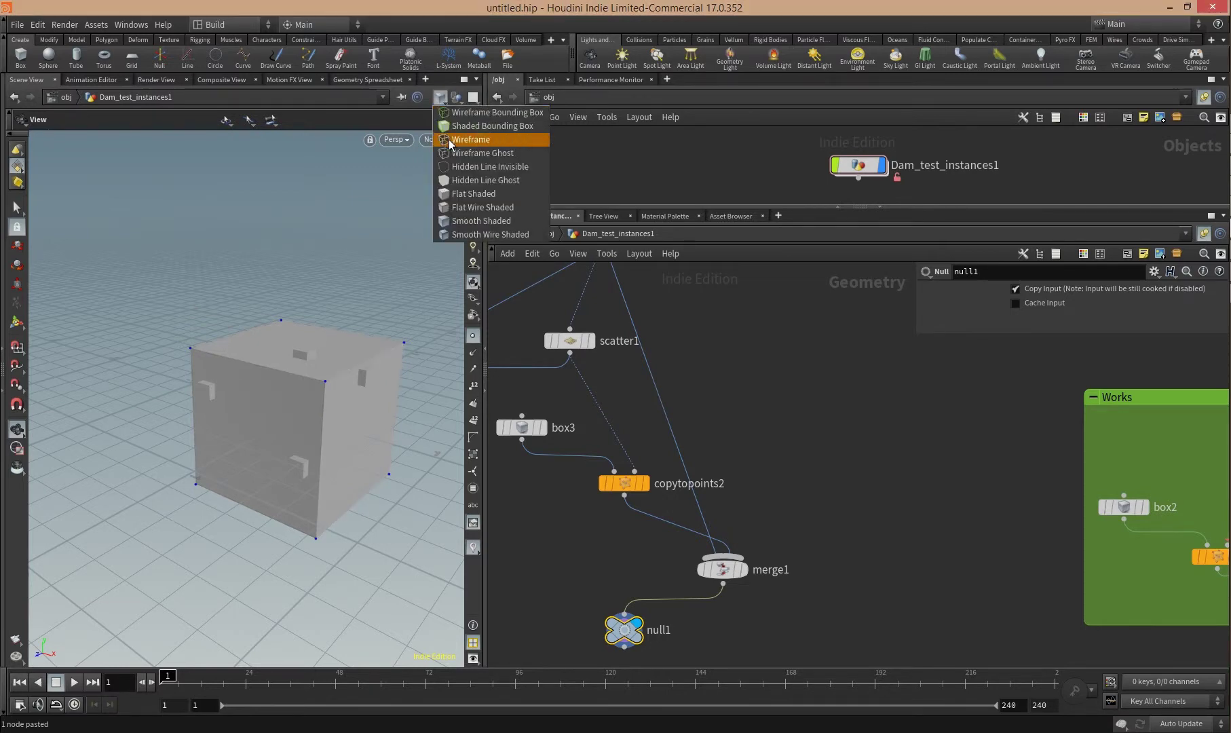
pyautogui.click(468, 234)
# - Set the viewport shading to Wireframe and inspect the small boxes scattered on the large box
pyautogui.click(441, 99)
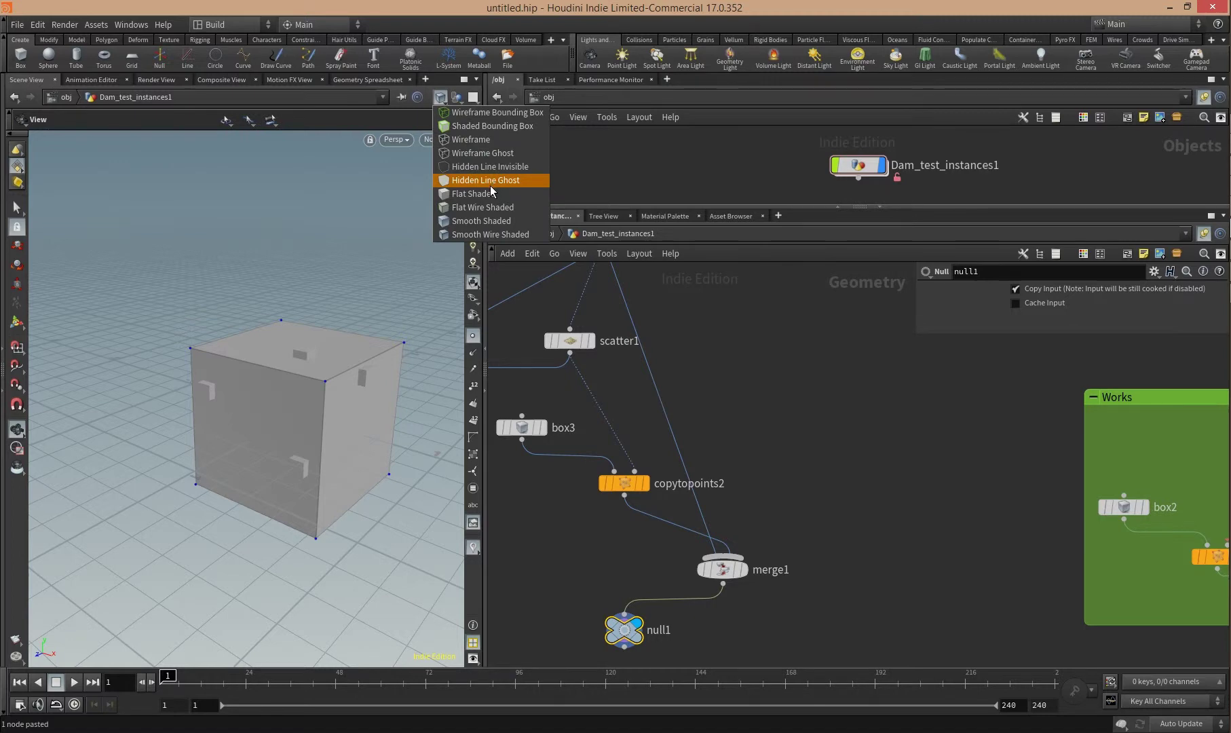
pyautogui.click(505, 142)
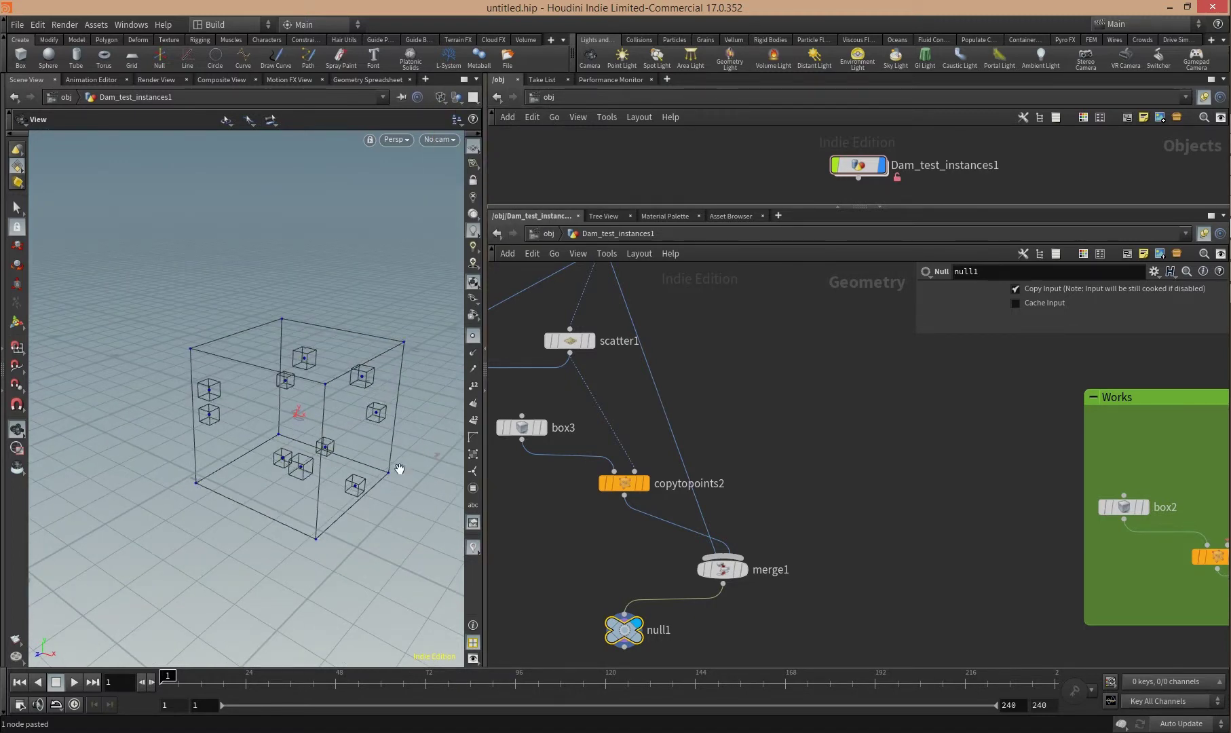
pyautogui.moveTo(400, 469); pyautogui.dragTo(325, 430)
pyautogui.moveTo(398, 496); pyautogui.dragTo(434, 536)
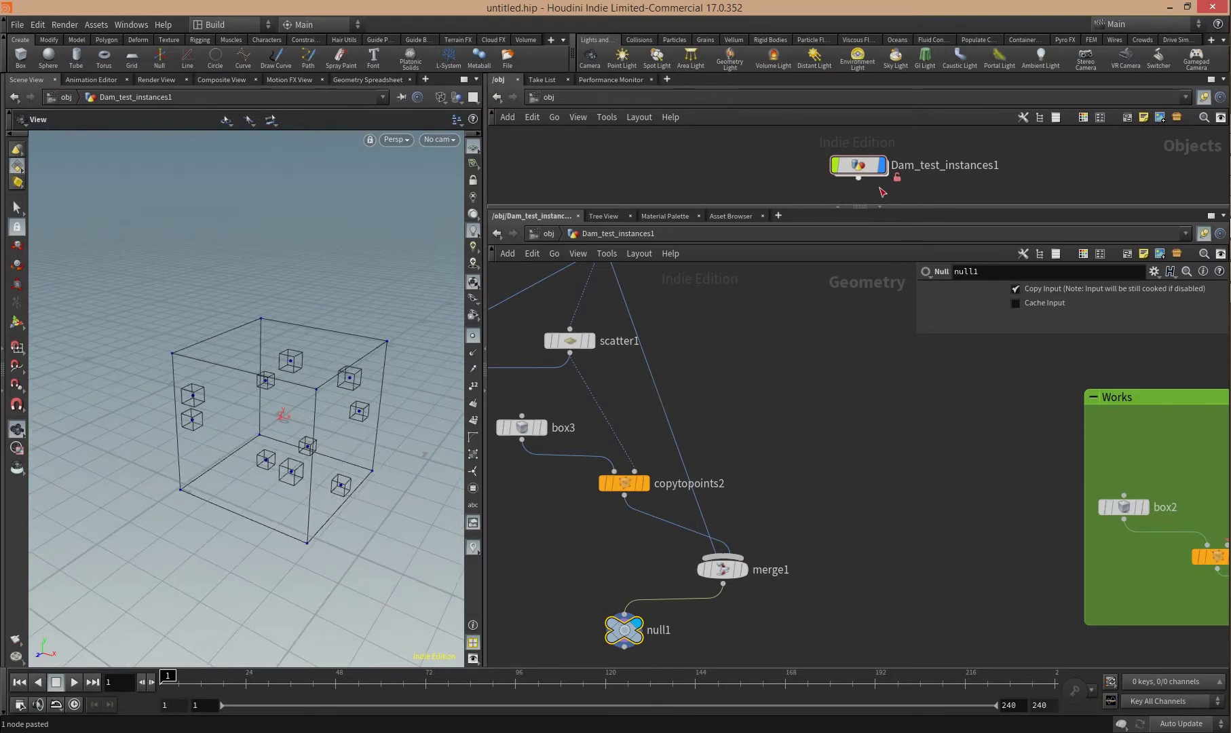
# - Save the Dam_test_instances1 asset definition, switch to Unreal and recook the Dam_test_instances actor
pyautogui.rightClick(861, 166)
pyautogui.click(891, 369)
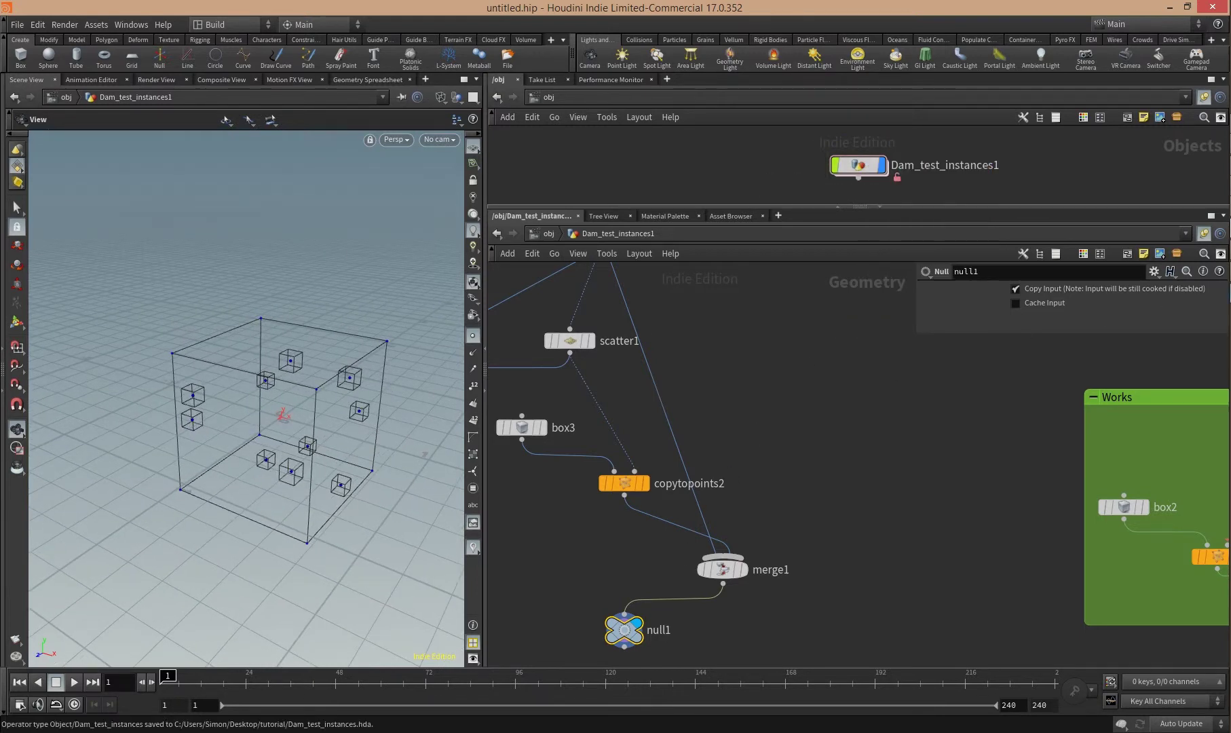
pyautogui.hotkey('alt', 'Tab')
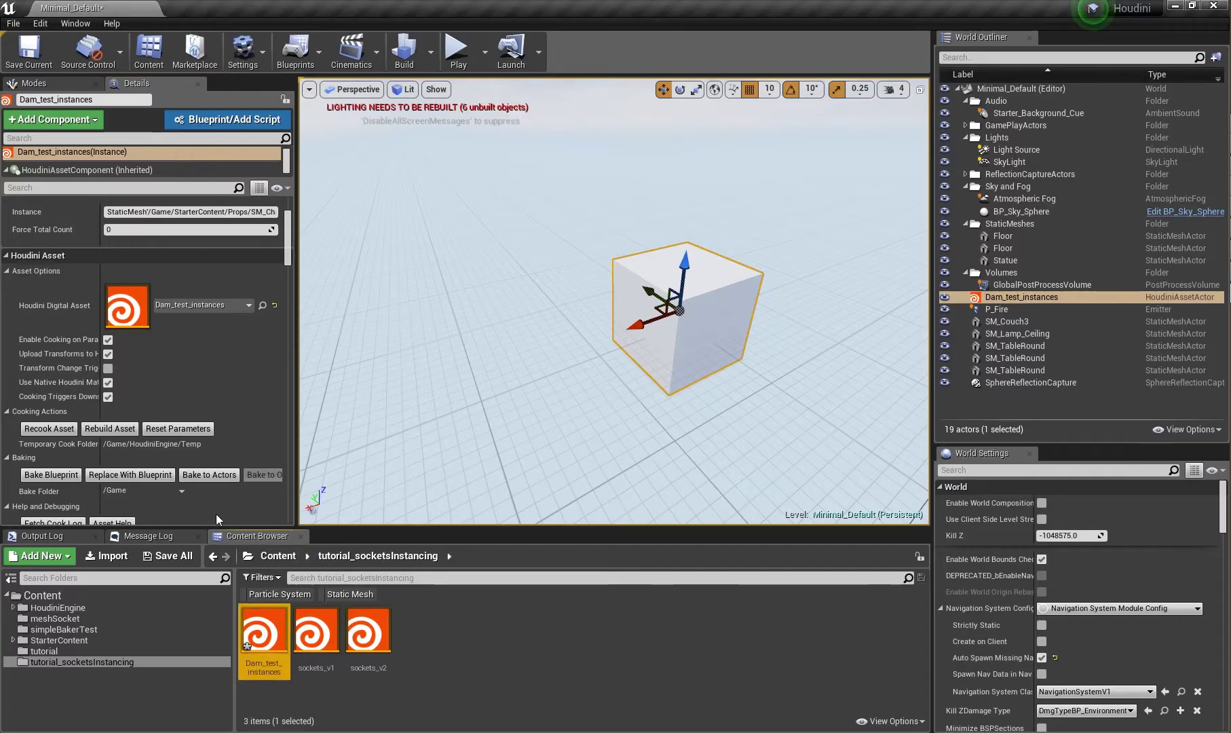
pyautogui.click(66, 428)
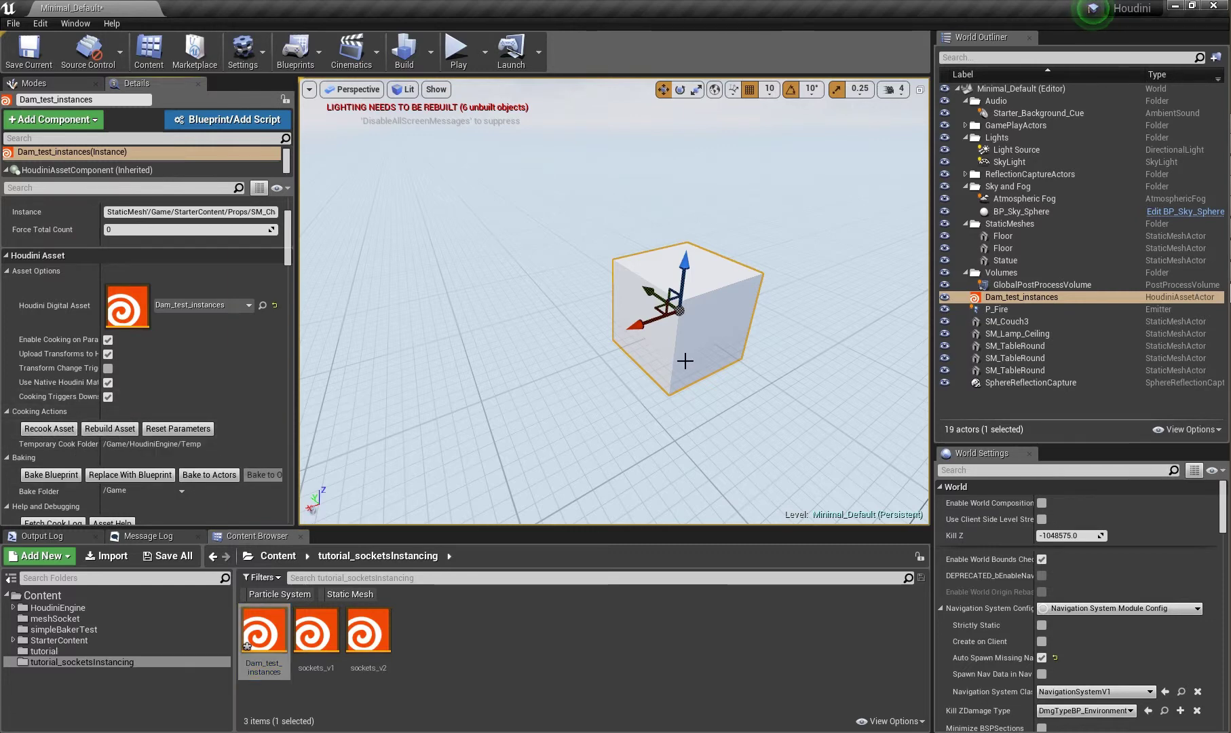
# - Set Force Total Count to 20 on the Dam_test_instances actor and inspect the scattered boxes
pyautogui.press('f')
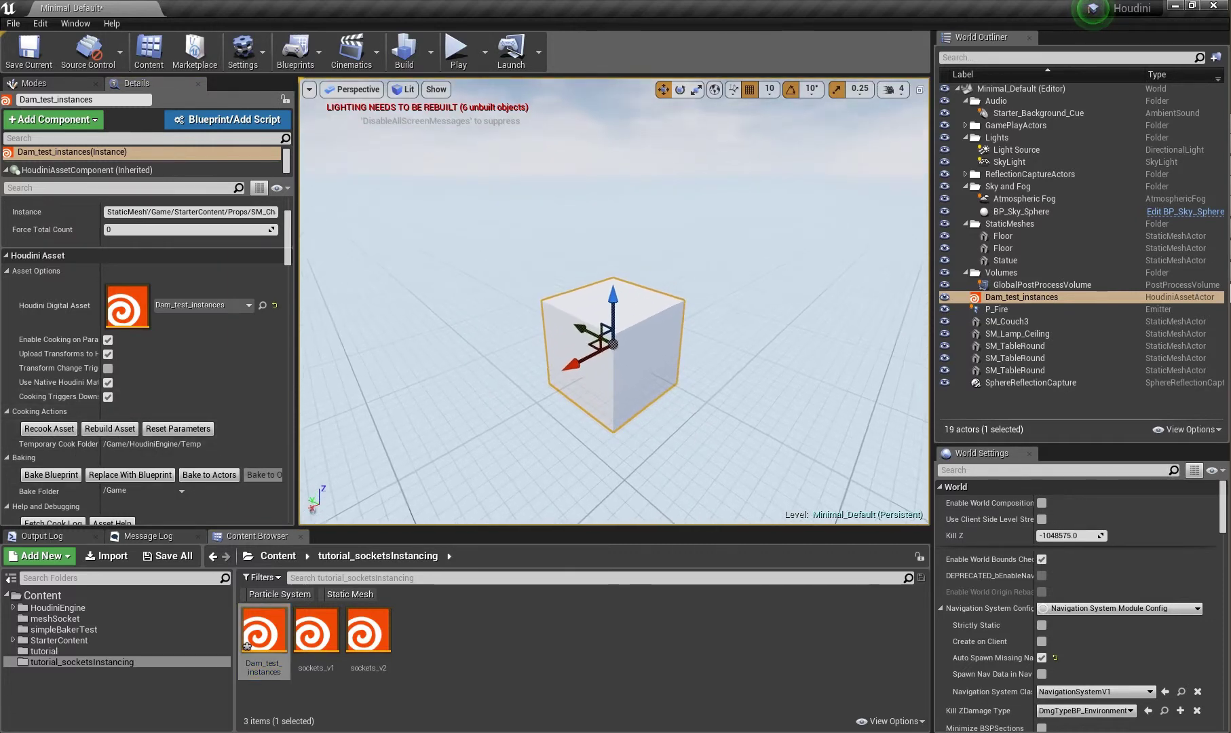
pyautogui.scroll(3, 284, 252)
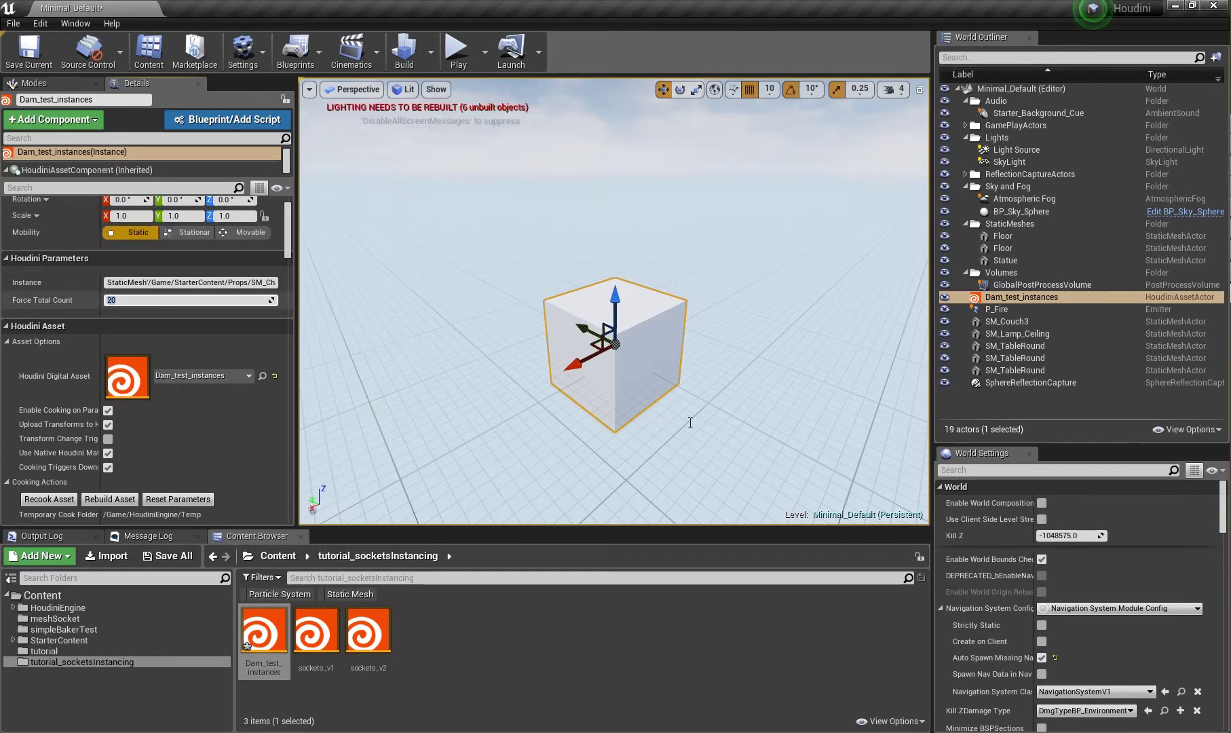
pyautogui.moveTo(638, 387)
pyautogui.mouseDown(button='right')
pyautogui.moveTo(747, 373)
pyautogui.moveTo(638, 340)
pyautogui.moveTo(658, 375)
pyautogui.mouseUp(button='right')
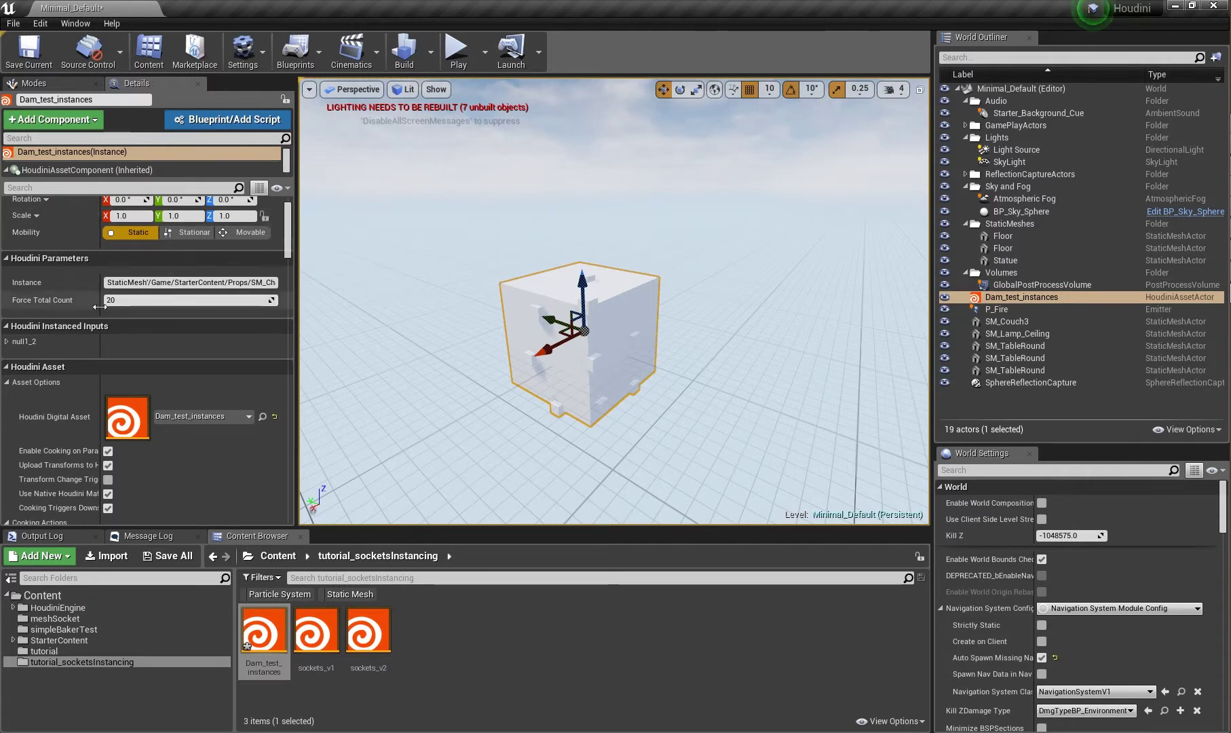
# - Expand the null1_2 instanced input and assign the P_Fire particle system to it
pyautogui.click(21, 342)
pyautogui.click(223, 378)
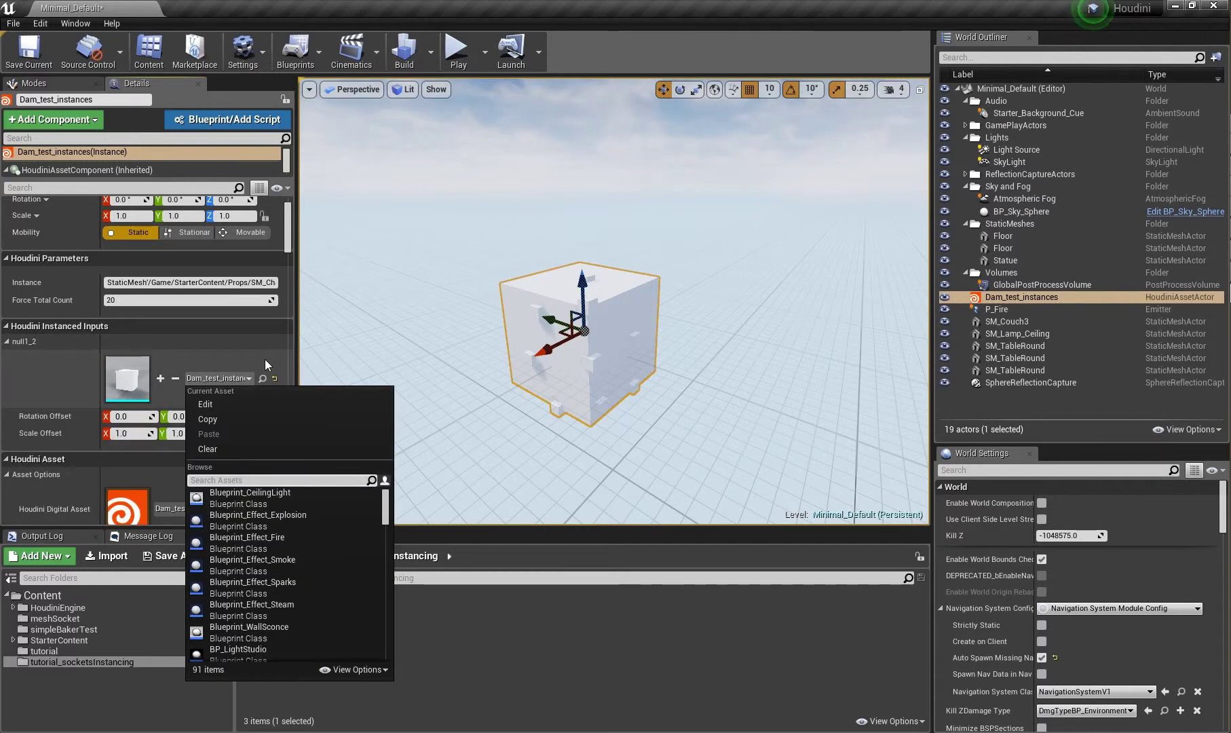
pyautogui.write('p_fire')
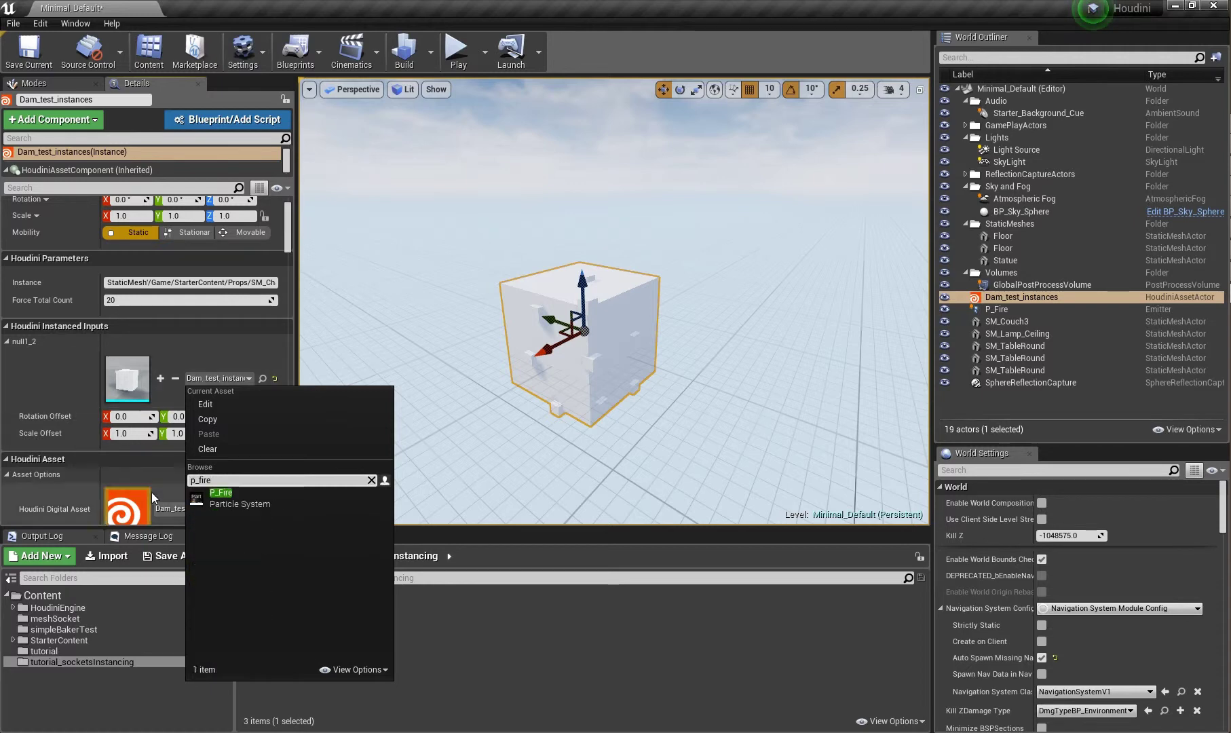
pyautogui.click(254, 508)
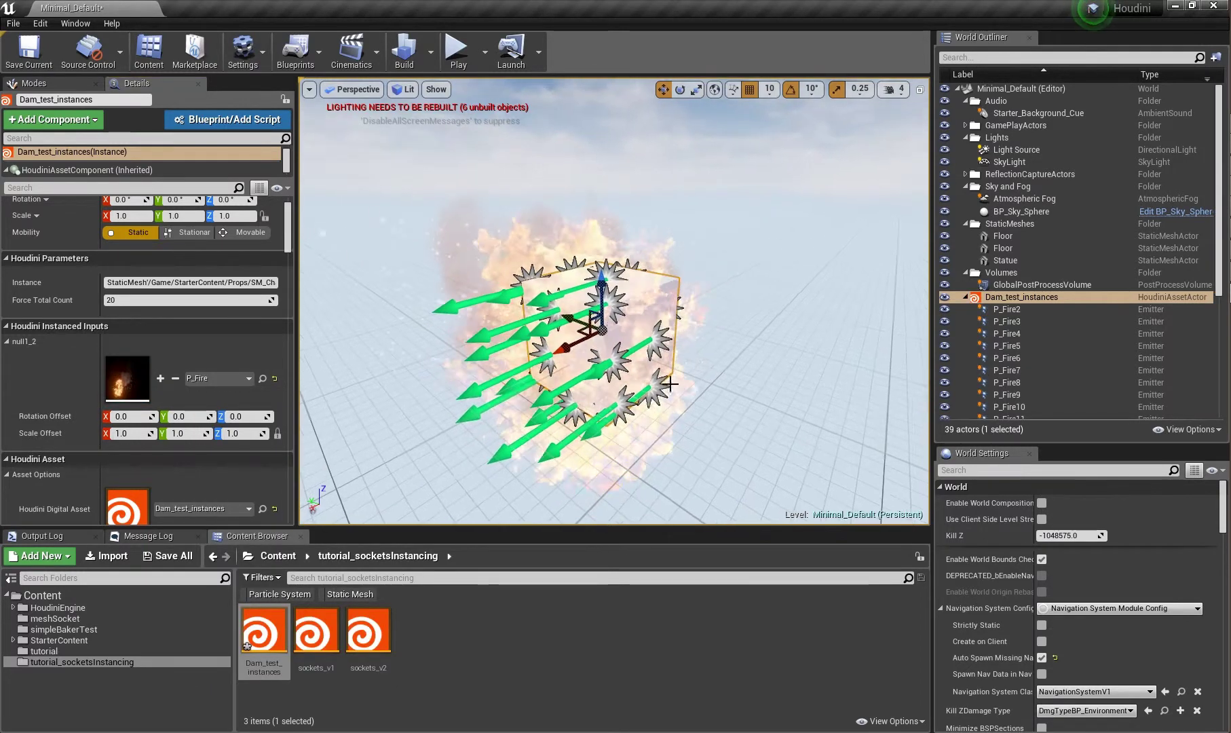
# - Replace the null1_2 instanced input with the SM_Chair static mesh
pyautogui.click(220, 378)
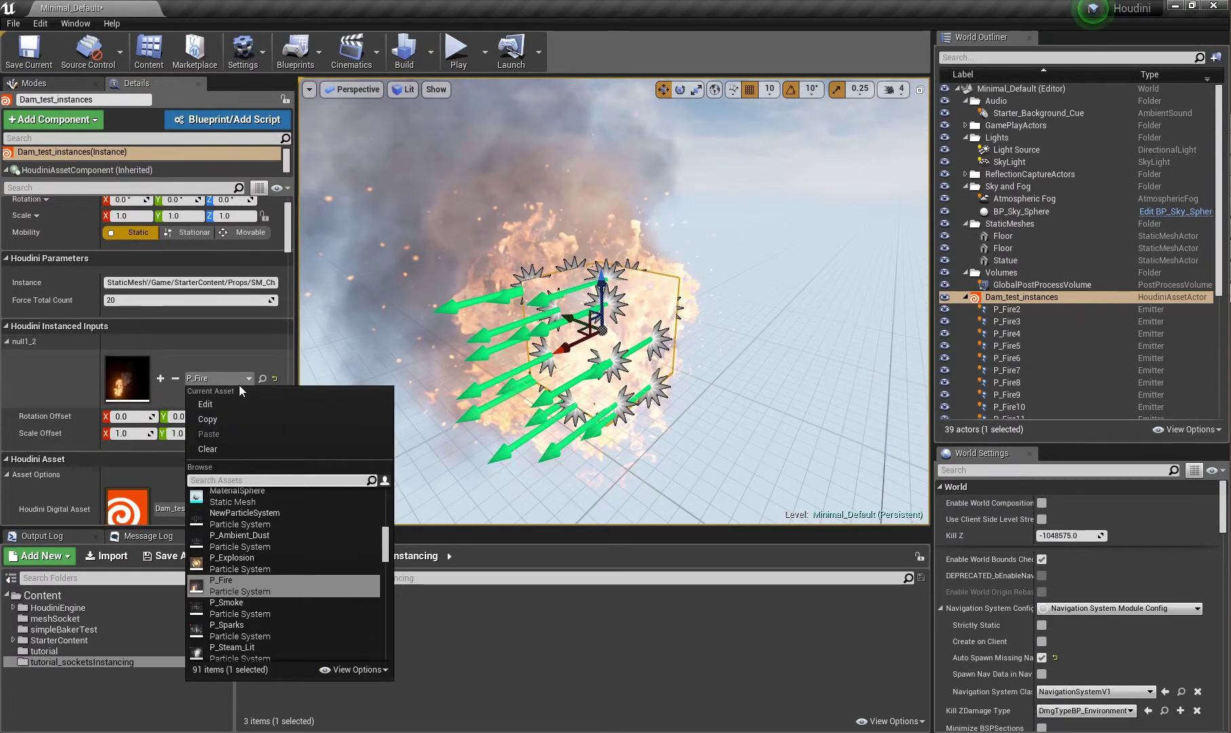
pyautogui.write('chair')
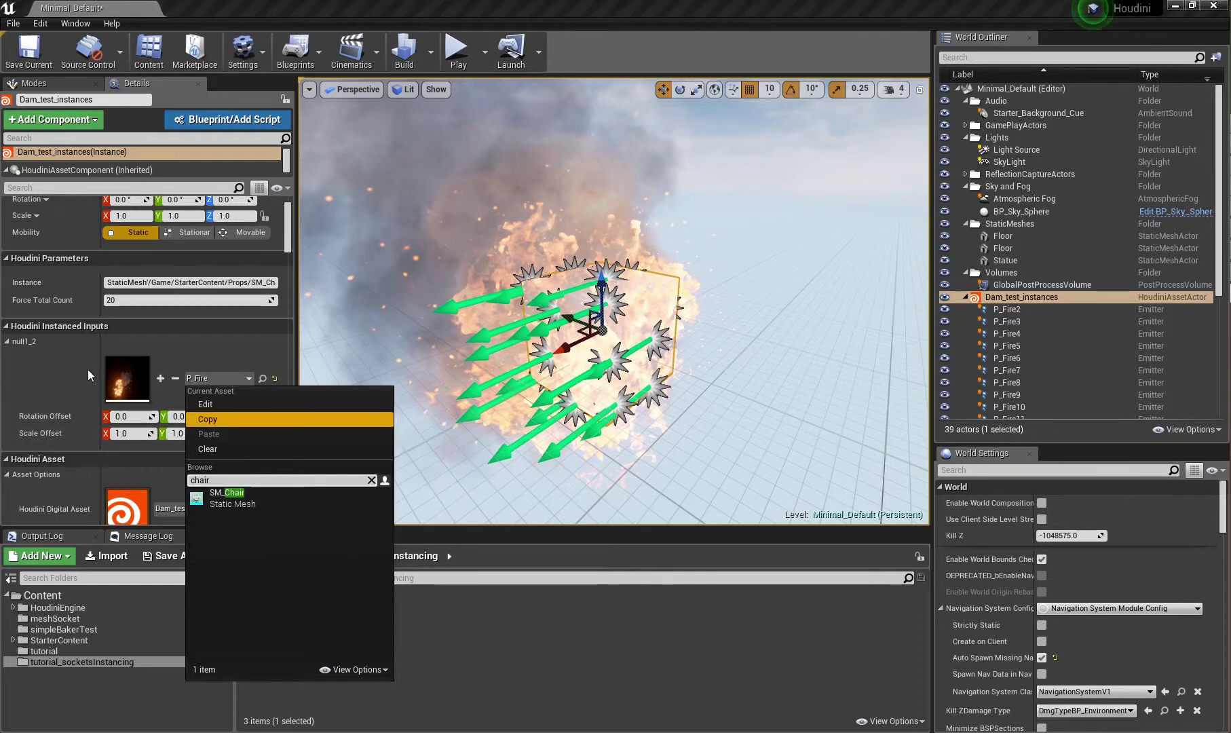
pyautogui.click(224, 499)
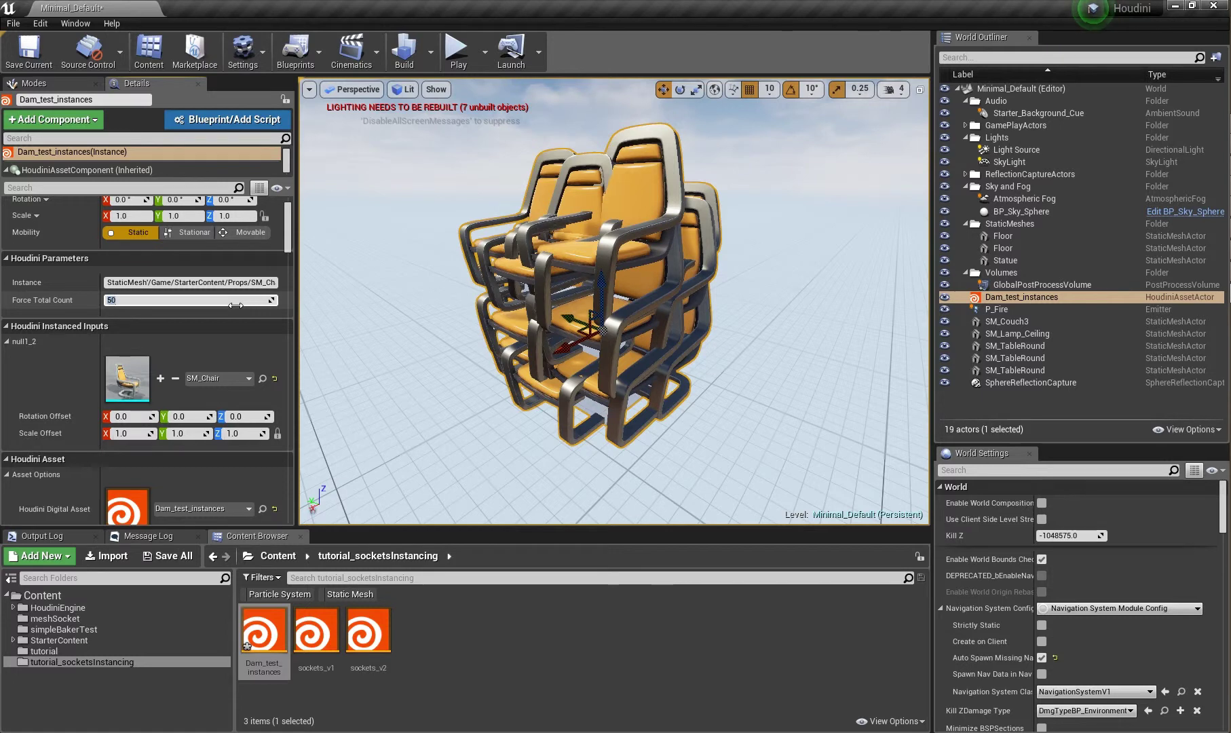
# - Set Force Total Count to 50 and then to 150, inspecting the chair instances
pyautogui.press('Return')
pyautogui.click(226, 304)
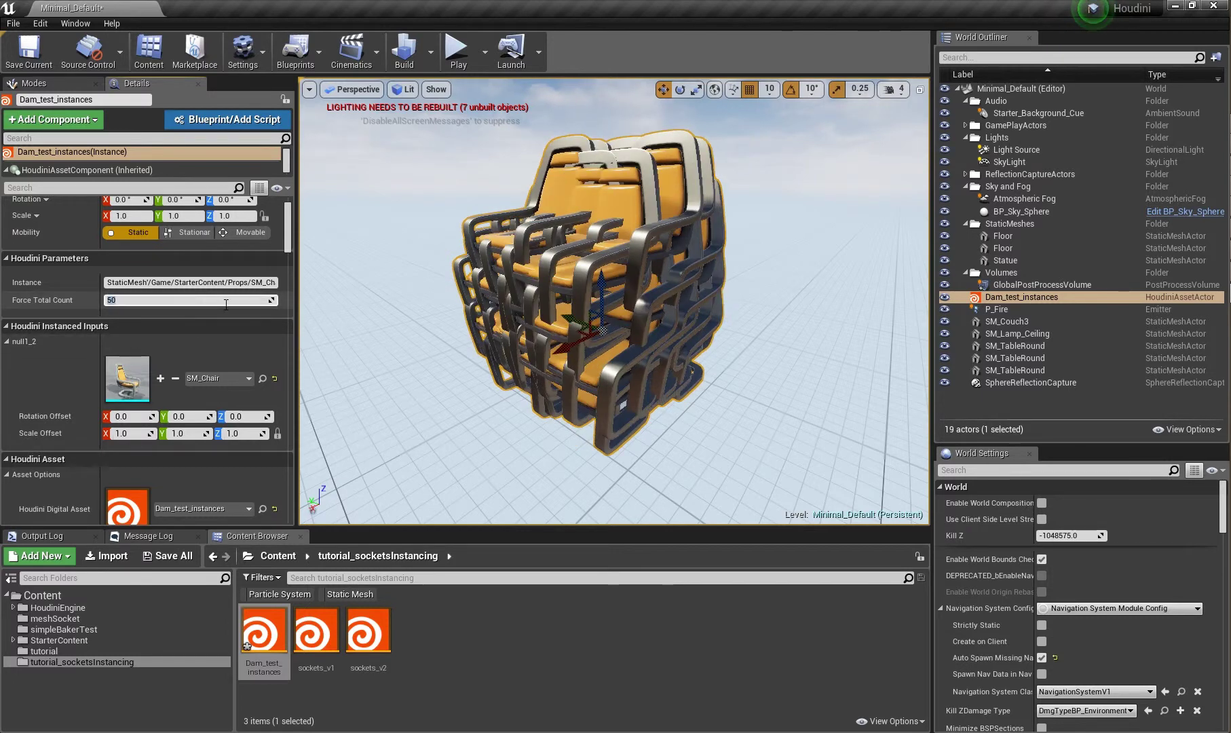
pyautogui.press('Return')
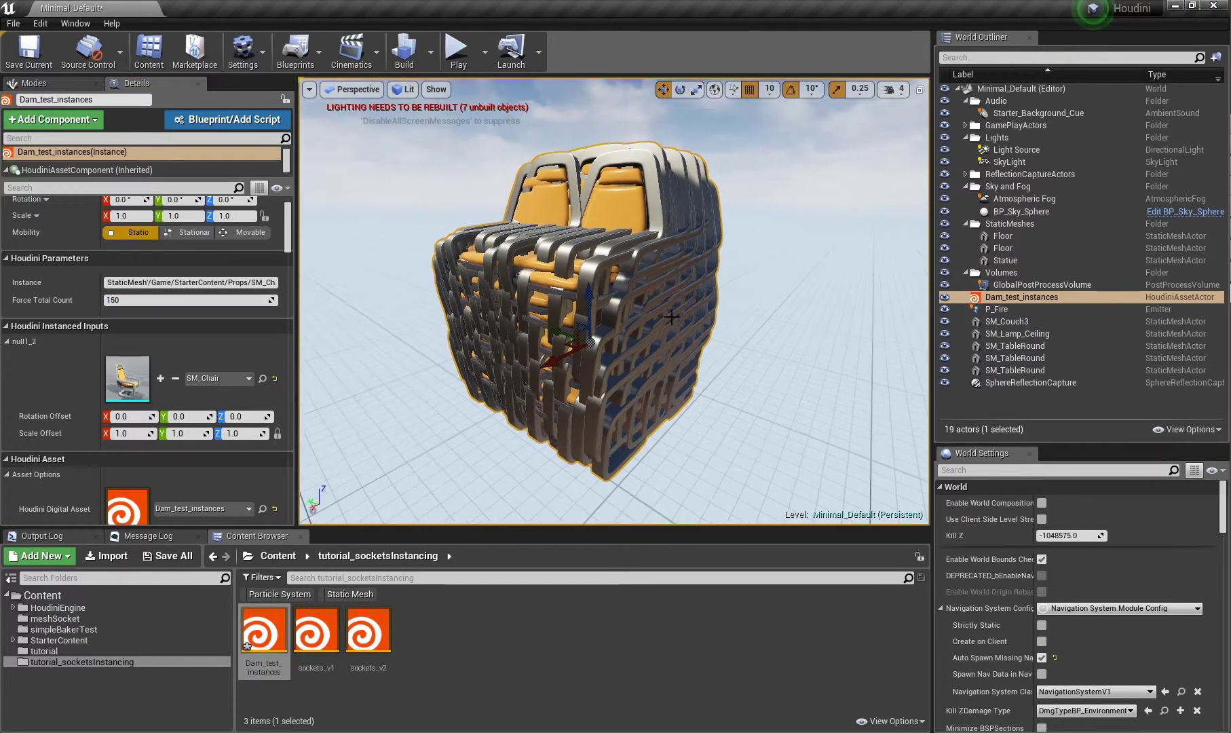
pyautogui.keyDown('alt'); pyautogui.moveTo(697, 315); pyautogui.dragTo(733, 314); pyautogui.keyUp('alt')
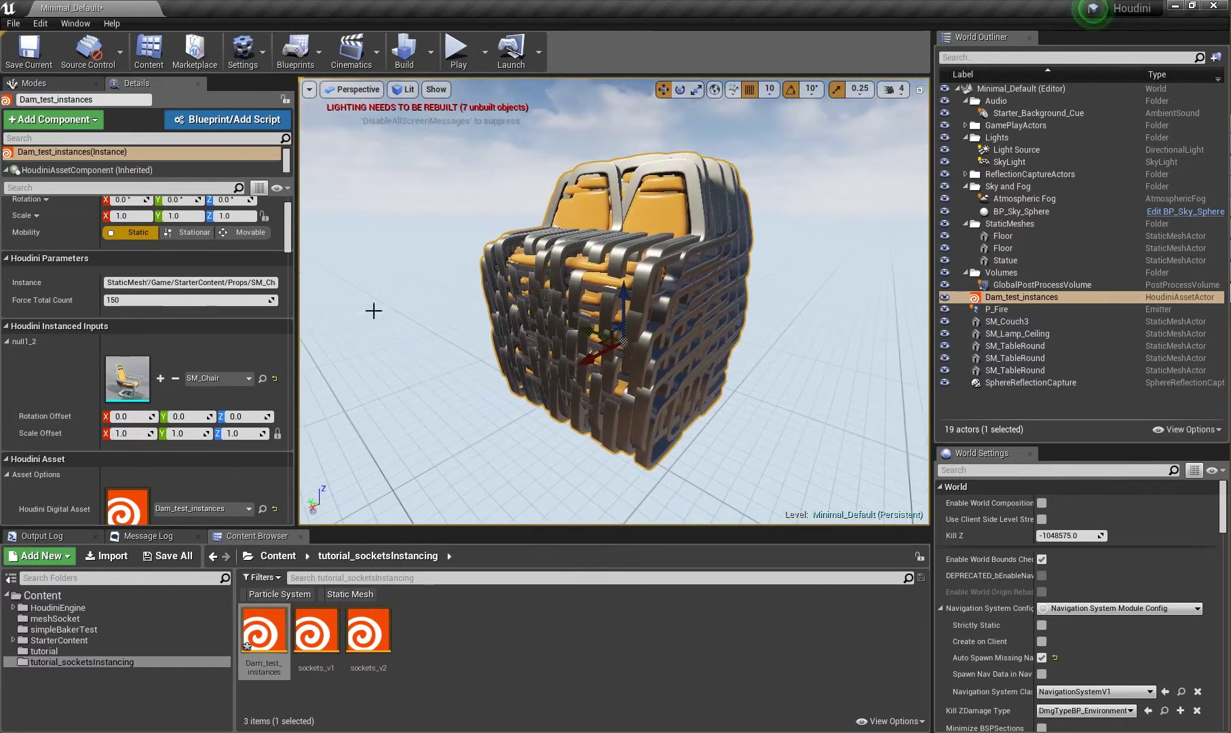
# - Reduce Force Total Count to 20 and inspect the chair instances from a wider view
pyautogui.scroll(2, 269, 278)
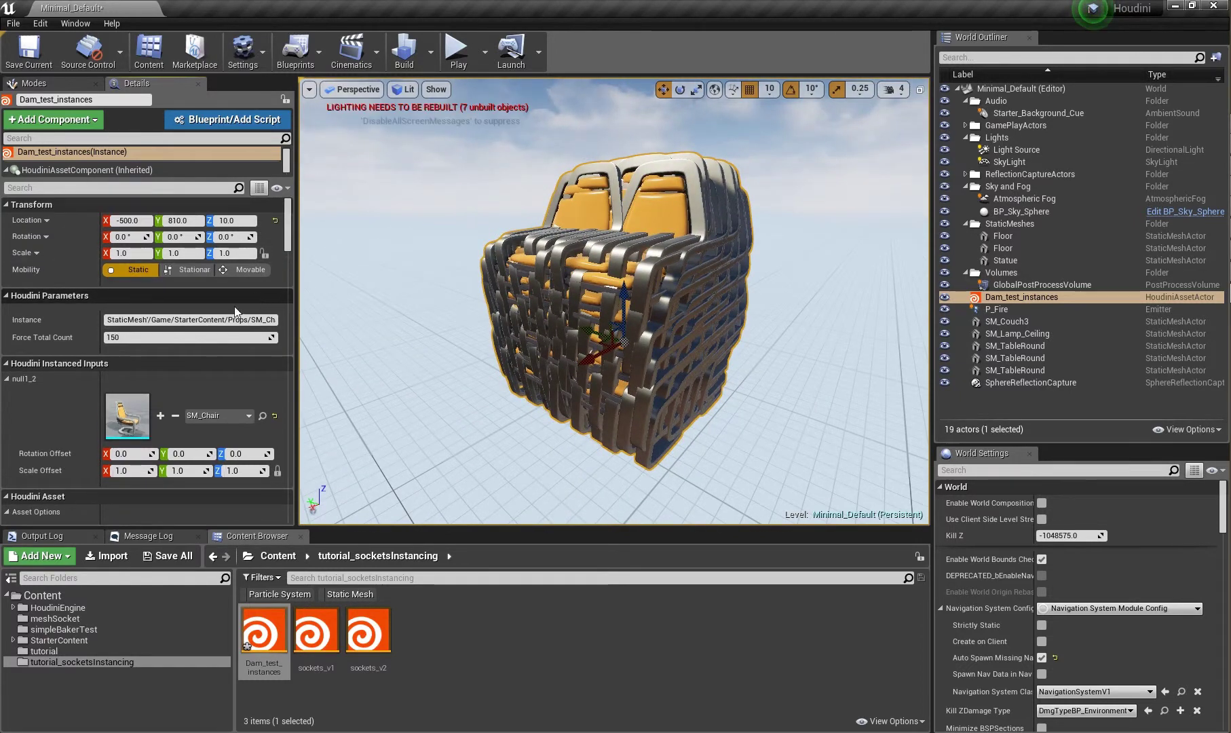
pyautogui.click(238, 332)
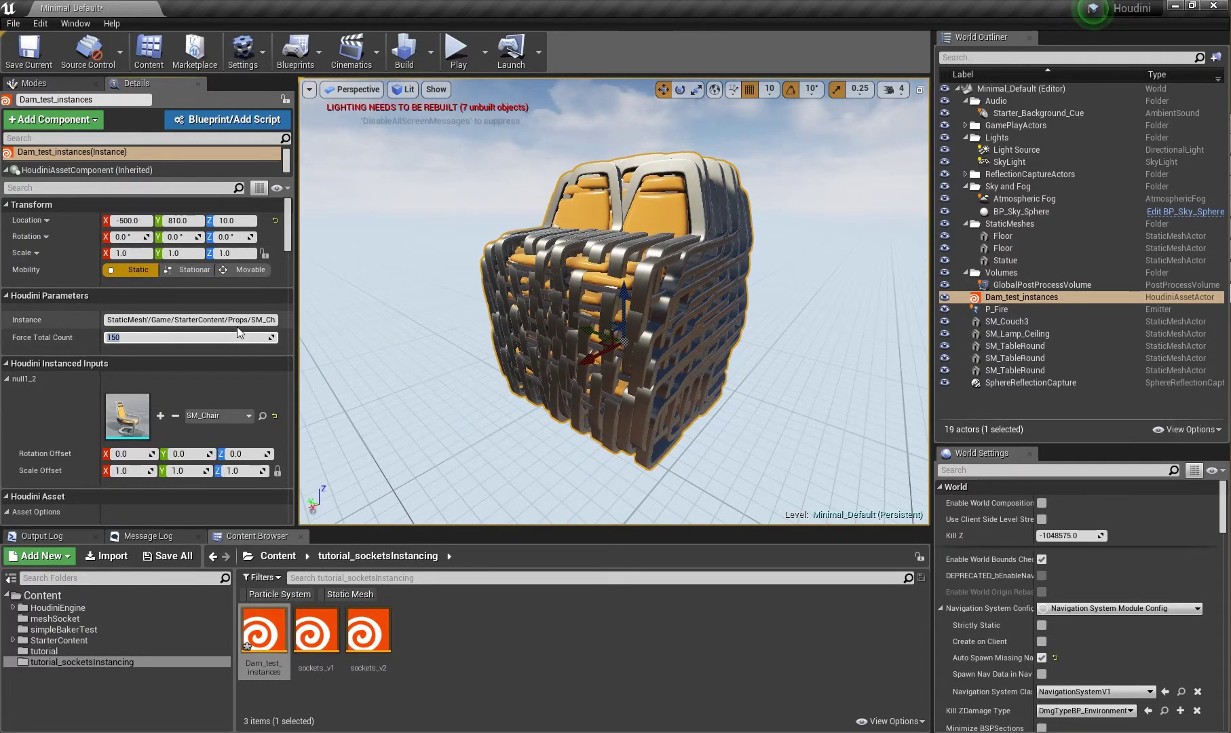
pyautogui.write('20')
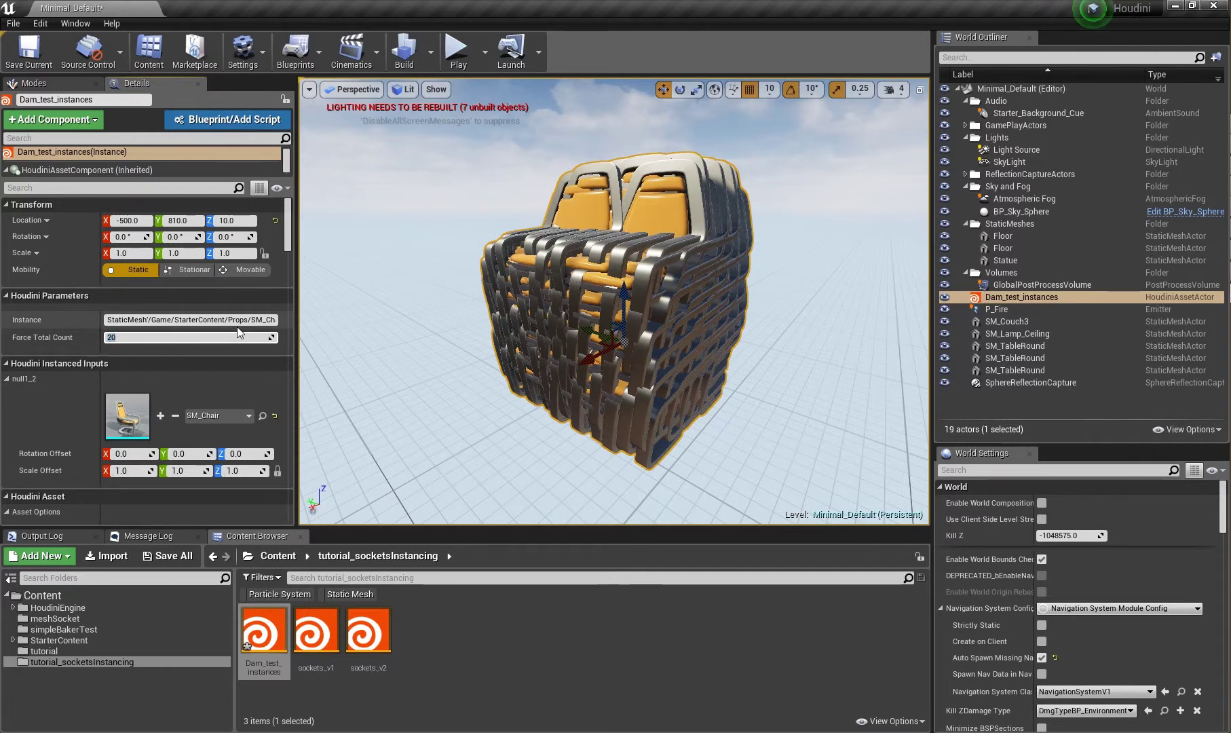
pyautogui.press('Return')
pyautogui.keyDown('alt'); pyautogui.moveTo(722, 324); pyautogui.dragTo(601, 336); pyautogui.keyUp('alt')
pyautogui.scroll(-4, 672, 326)
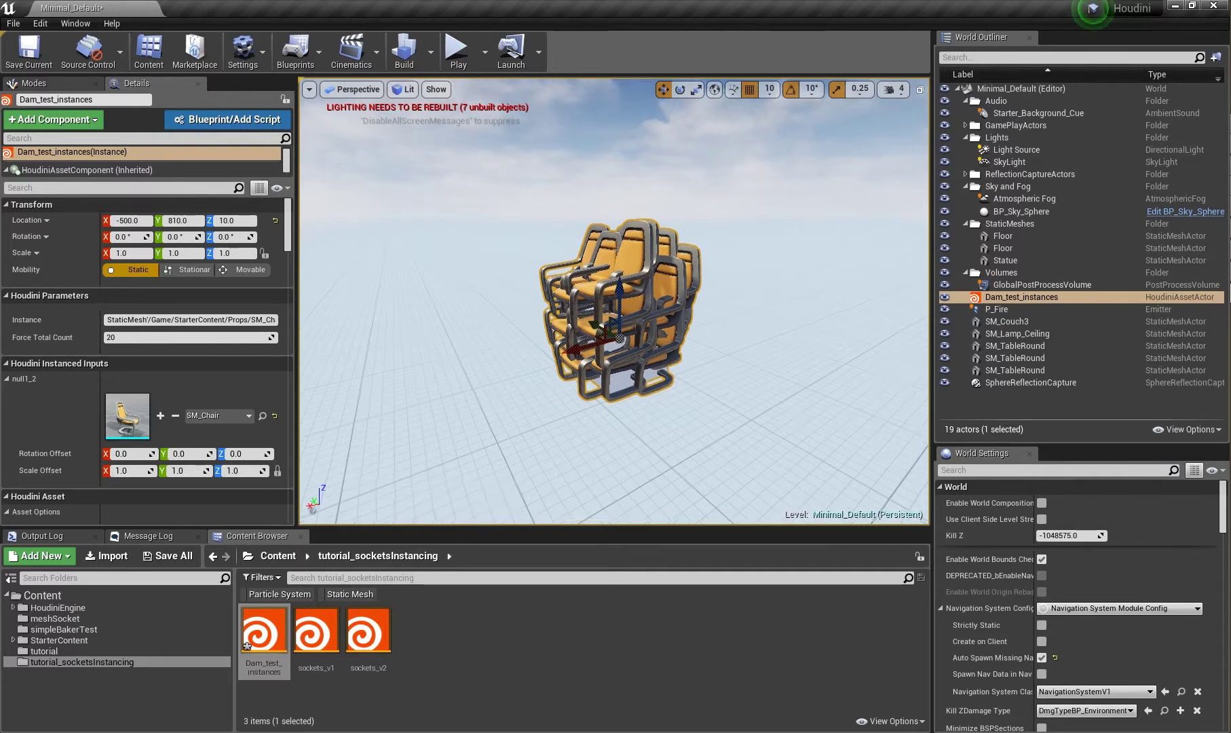
# - Delete the Dam_test_instances actor and place a fresh copy of the asset in the level
pyautogui.press('Delete')
pyautogui.moveTo(272, 619); pyautogui.dragTo(614, 353)
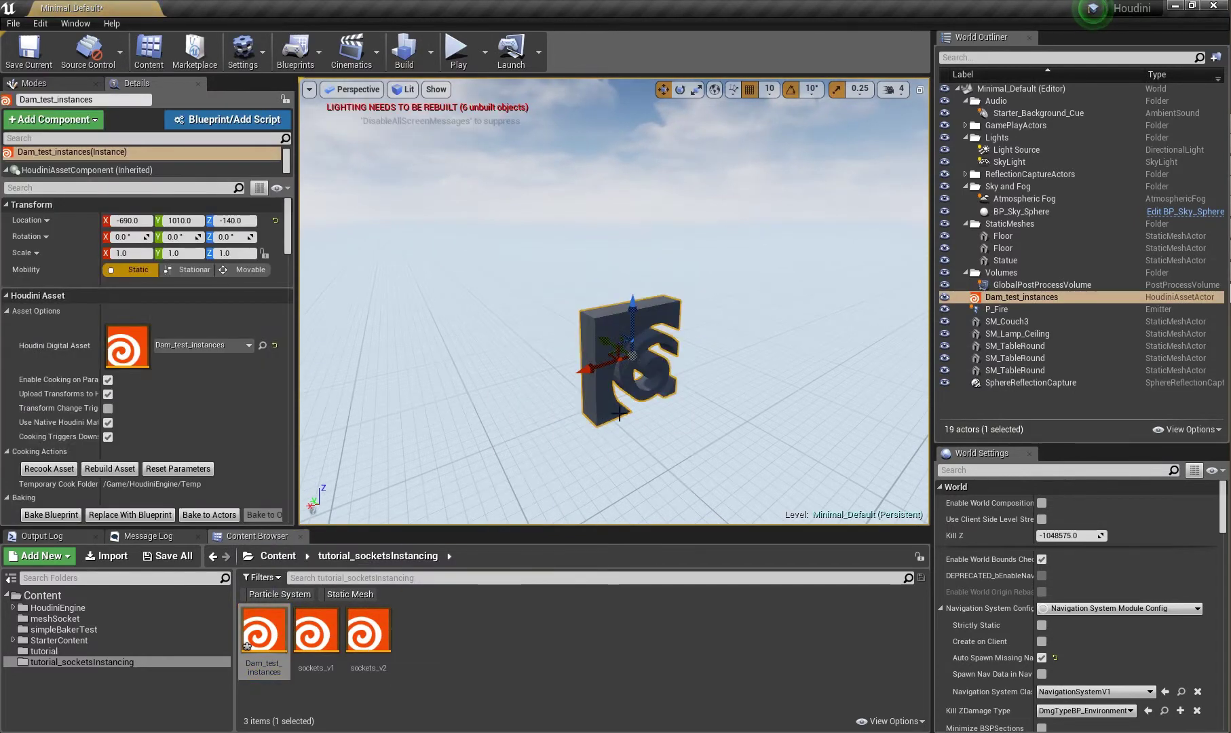
pyautogui.scroll(5, 582, 434)
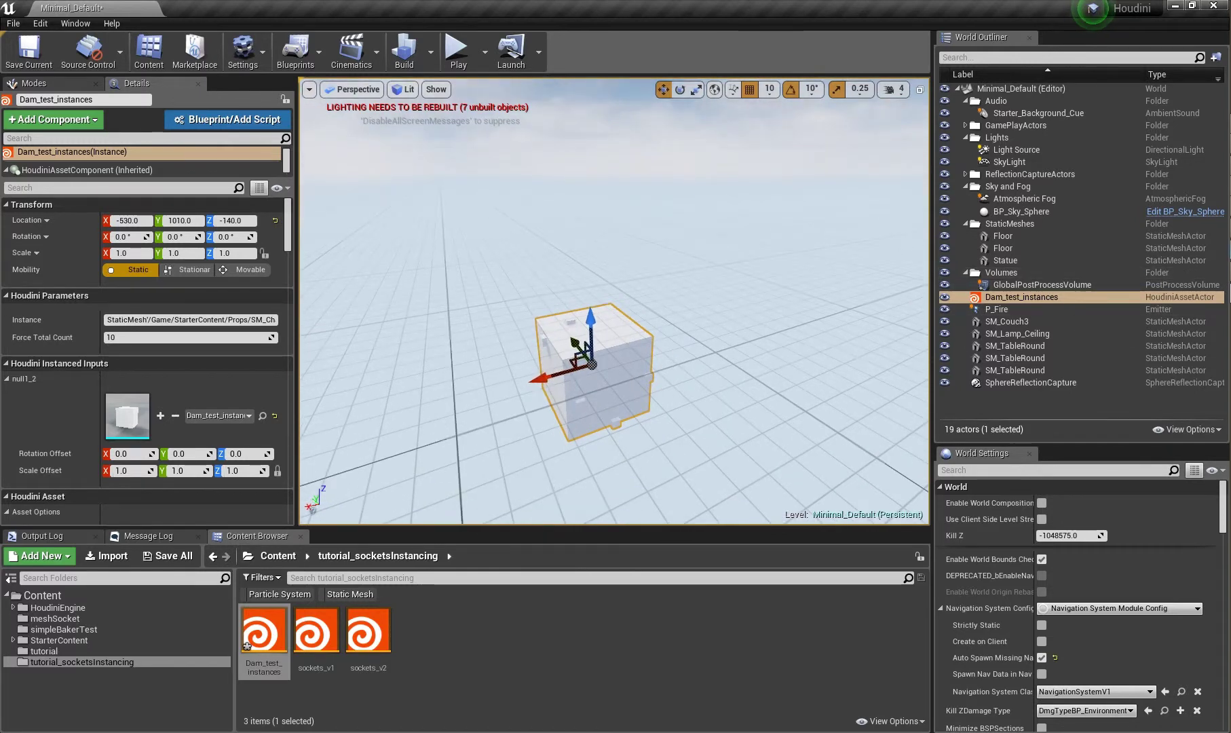
# - Switch to Houdini and shift the copytopoints2 node slightly closer to box3
pyautogui.hotkey('alt', 'Tab')
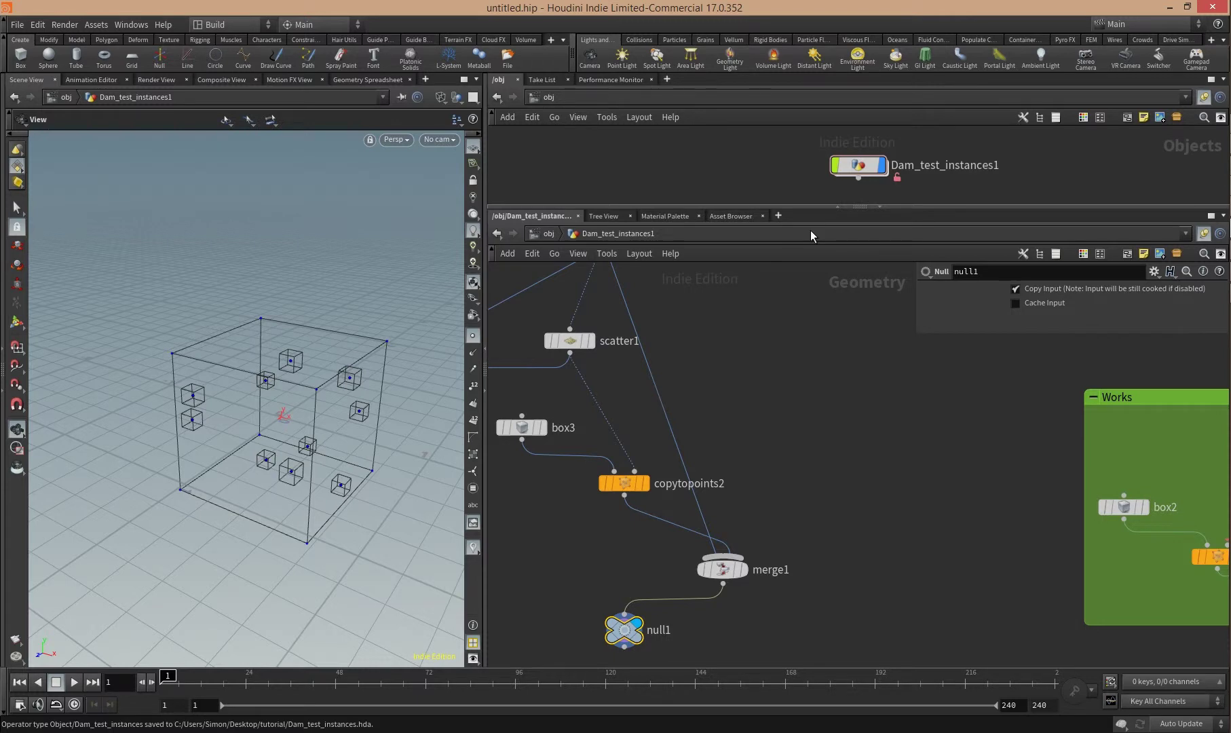
pyautogui.moveTo(620, 417); pyautogui.dragTo(853, 408, button='middle')
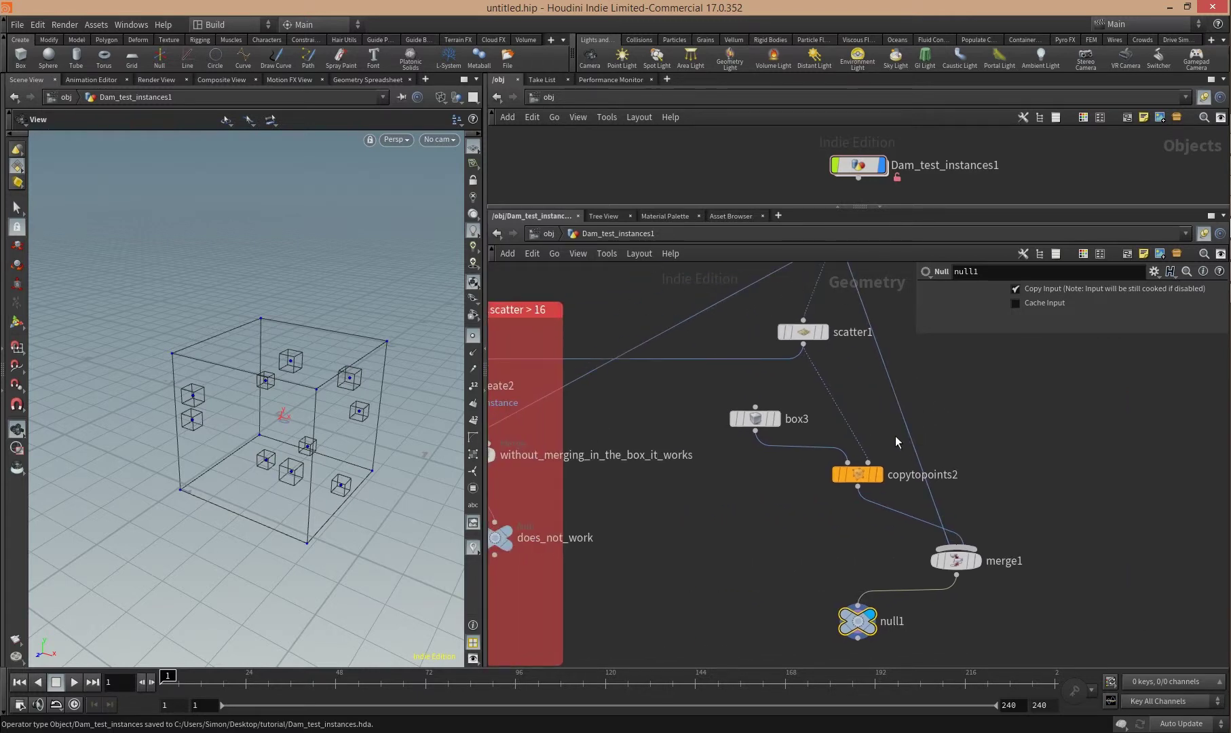
pyautogui.moveTo(857, 478); pyautogui.dragTo(819, 473)
# - Copy the attribcreate2 node from the red network box and show its attributes in the Geometry Spreadsheet
pyautogui.moveTo(529, 468); pyautogui.dragTo(657, 456, button='middle')
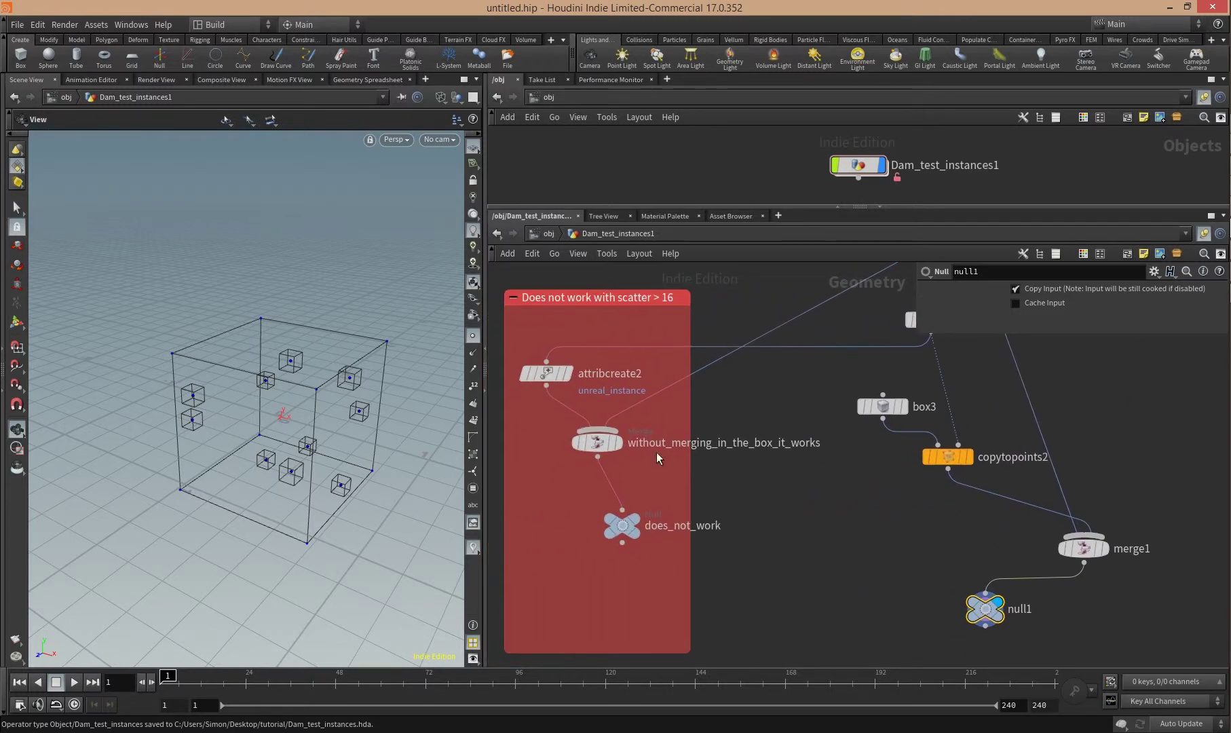
pyautogui.click(549, 374)
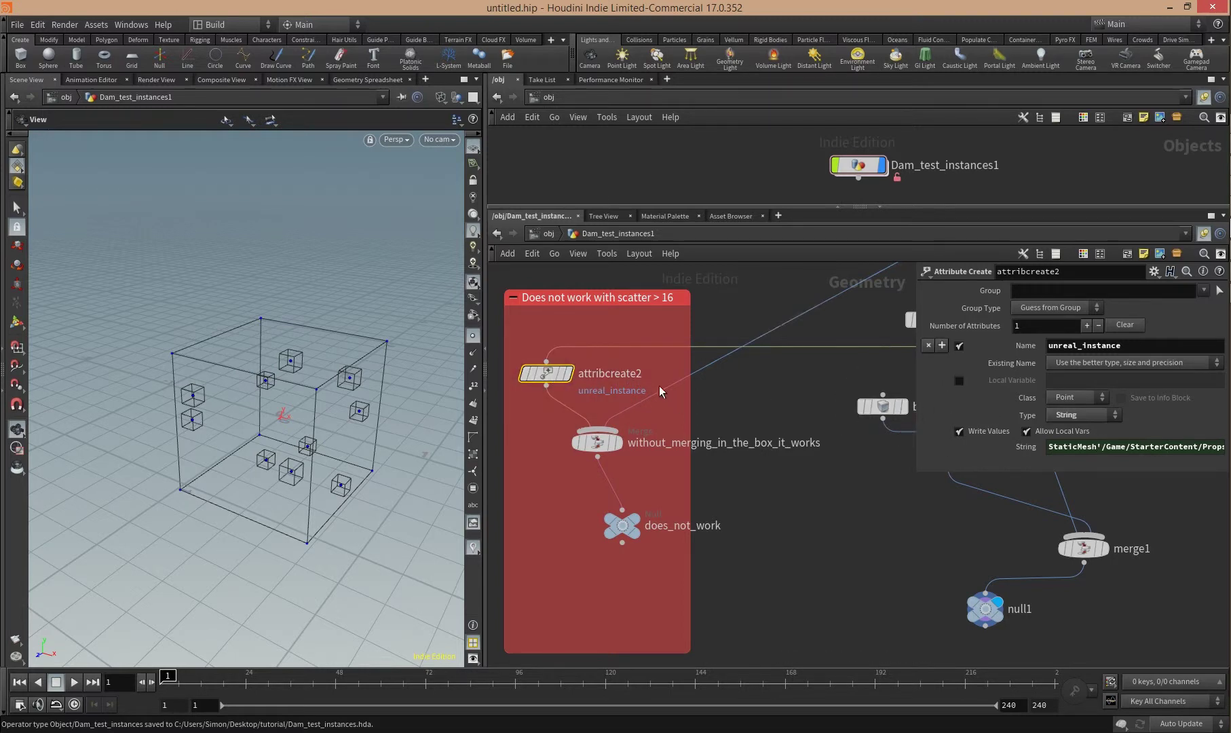
pyautogui.hotkey('ctrl', 'c')
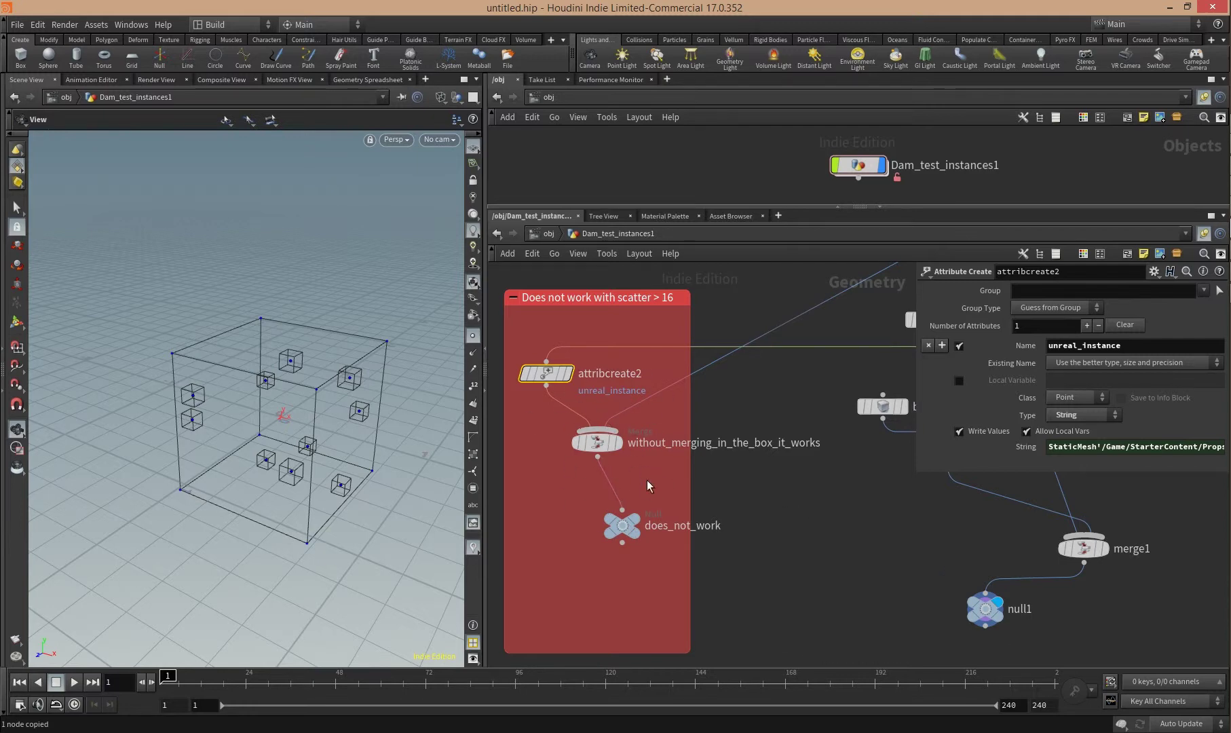
pyautogui.moveTo(773, 417); pyautogui.dragTo(751, 444, button='middle')
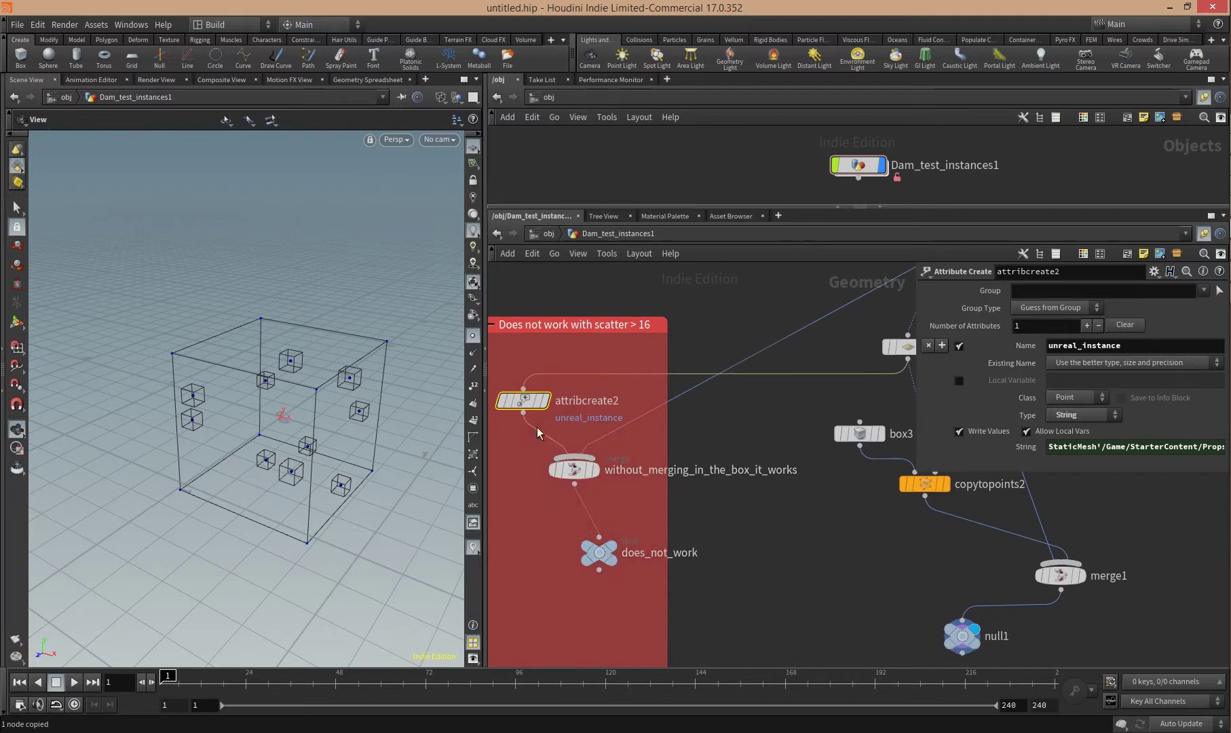
pyautogui.click(365, 81)
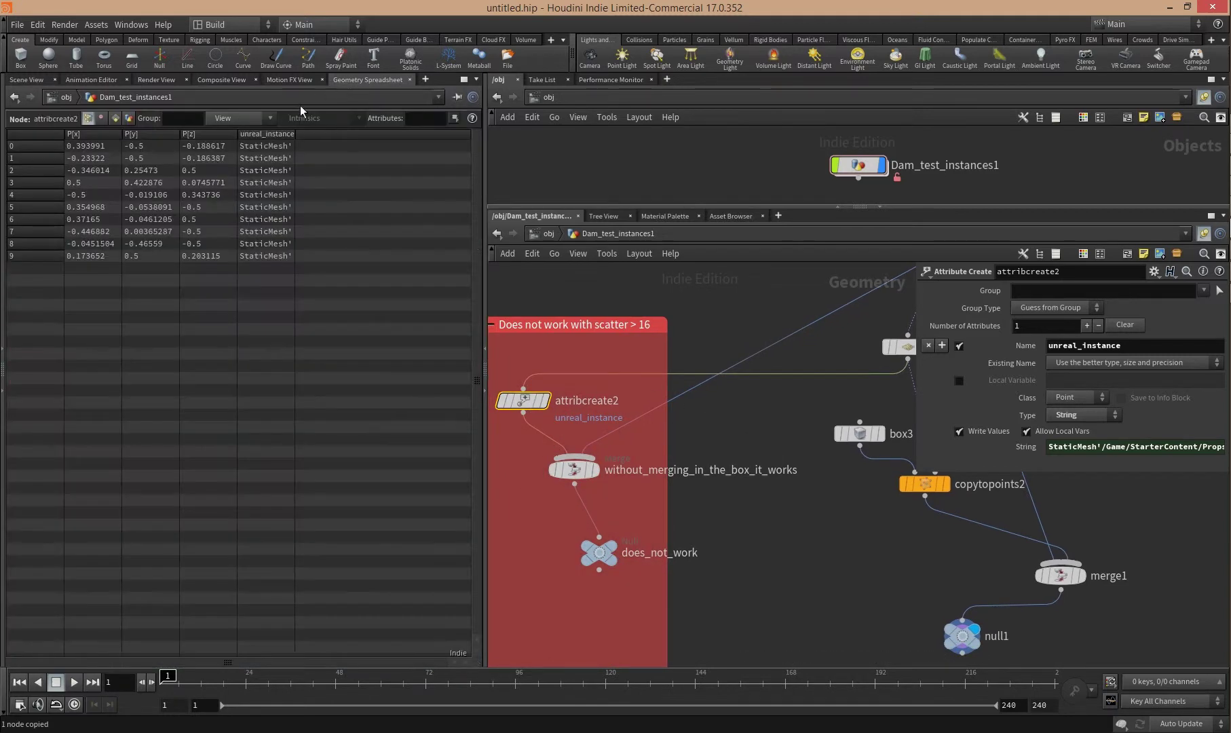
# - Widen the unreal_instance column and insert a pasted copy of attribcreate2 between scatter1 and copytopoints2
pyautogui.click(288, 135)
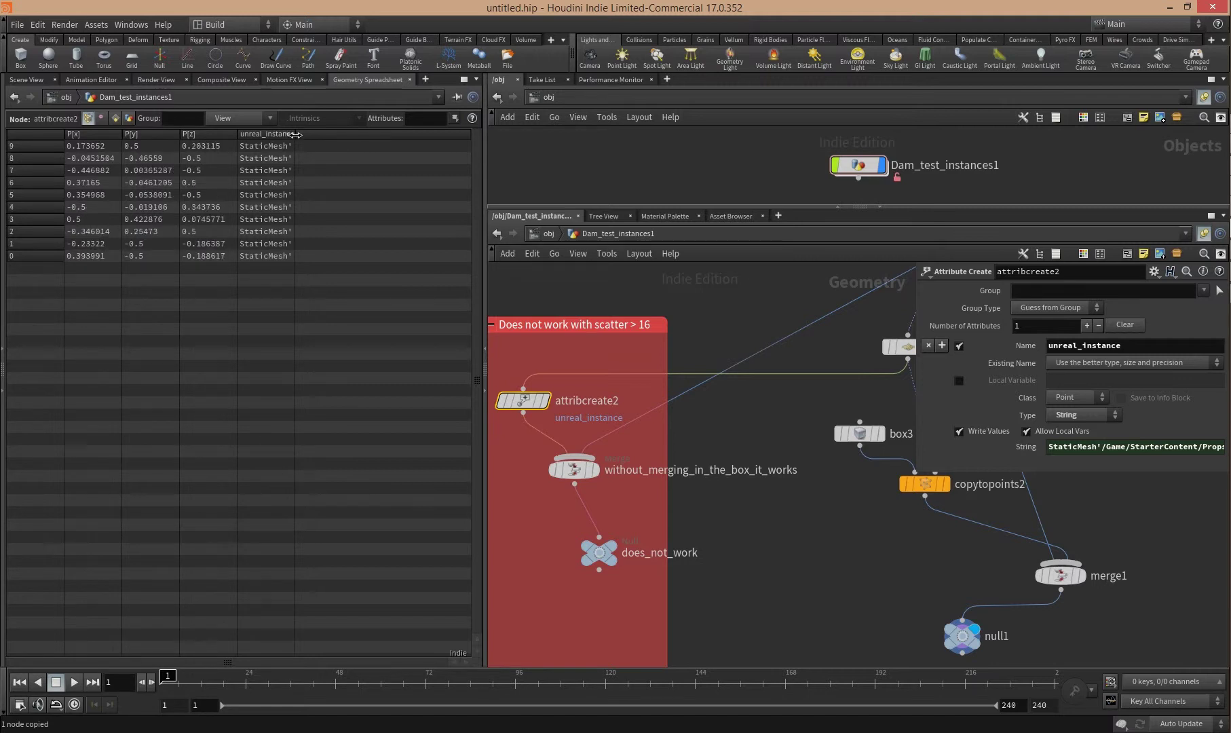
pyautogui.moveTo(294, 135); pyautogui.dragTo(354, 138)
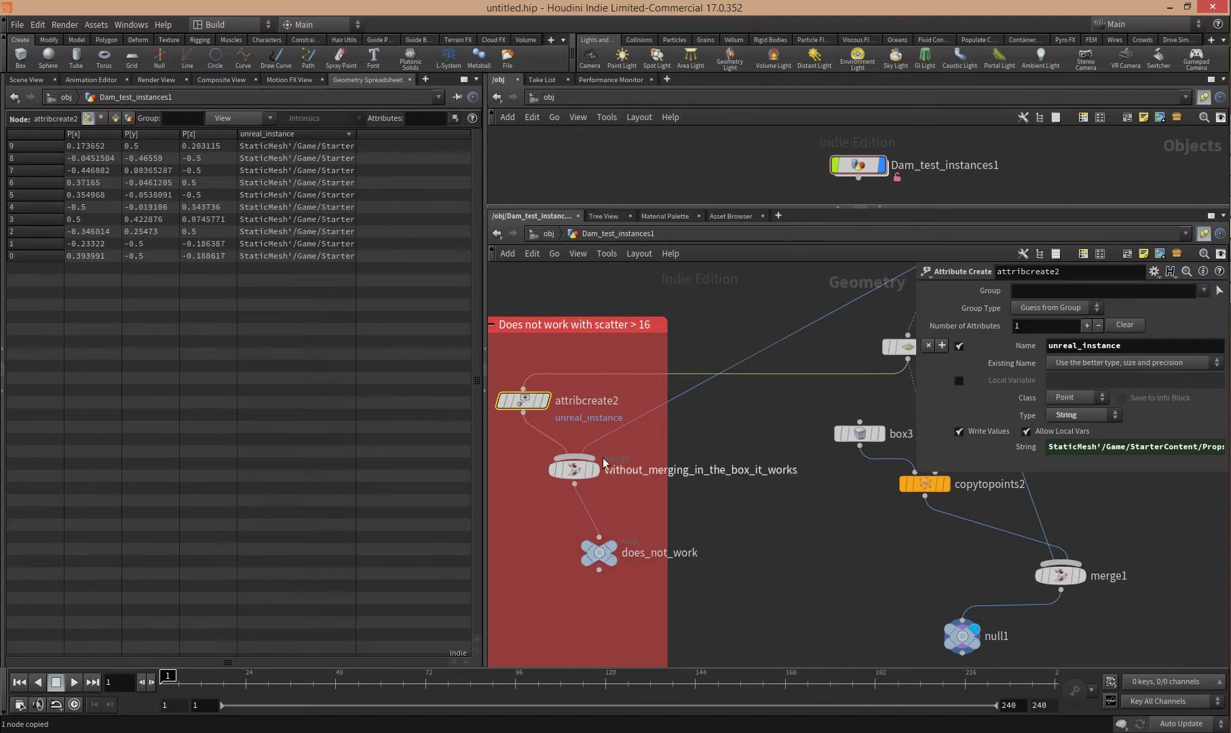
pyautogui.moveTo(897, 528); pyautogui.dragTo(567, 494, button='middle')
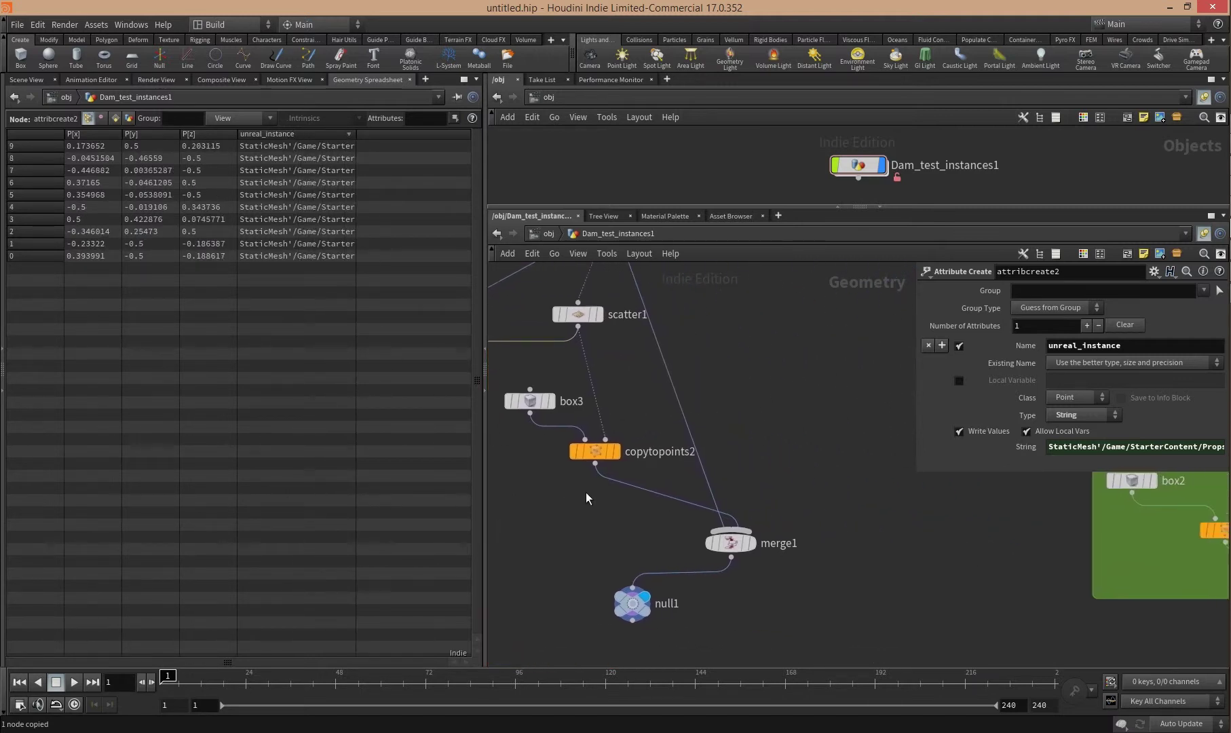
pyautogui.click(595, 452)
pyautogui.hotkey('ctrl', 'v')
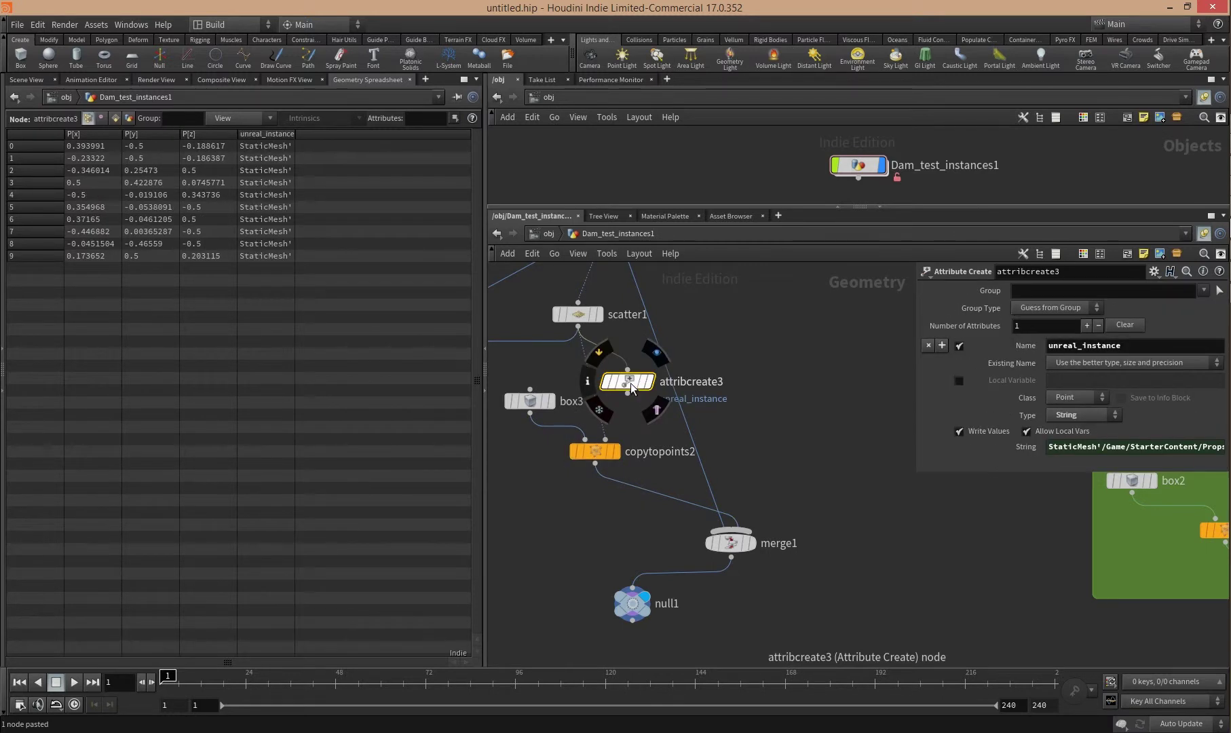
pyautogui.click(618, 394)
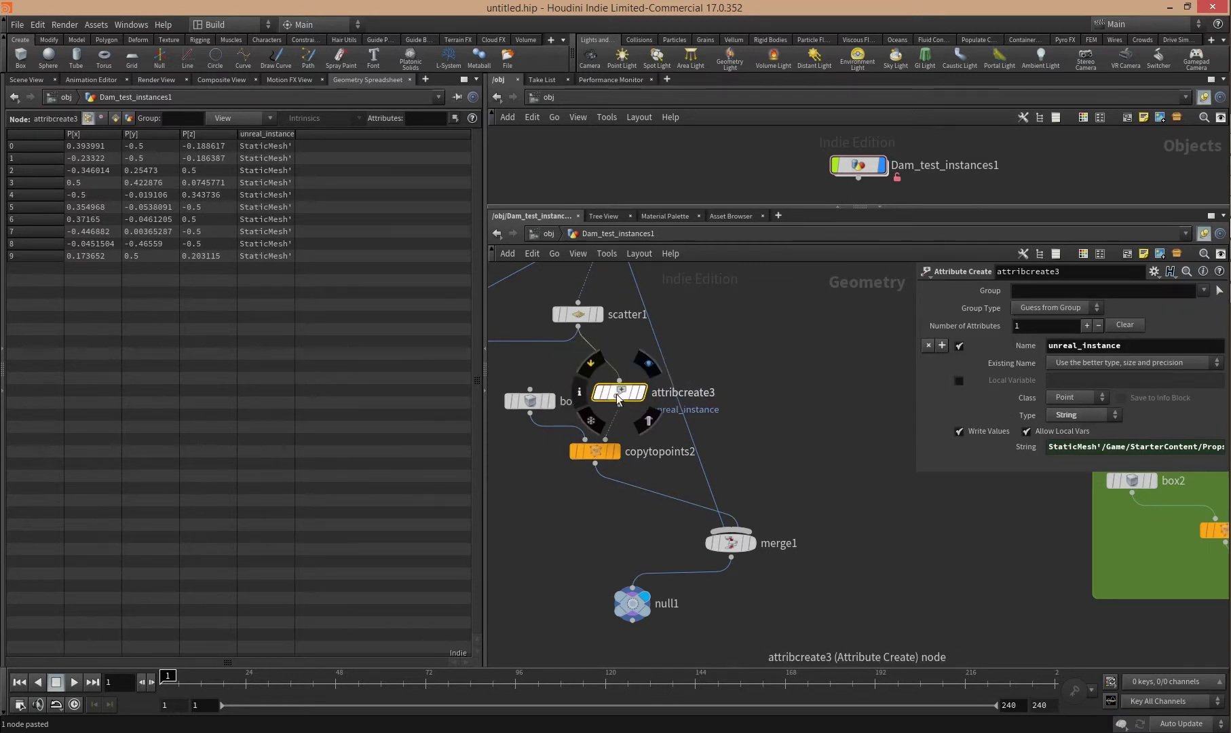
pyautogui.moveTo(620, 457)
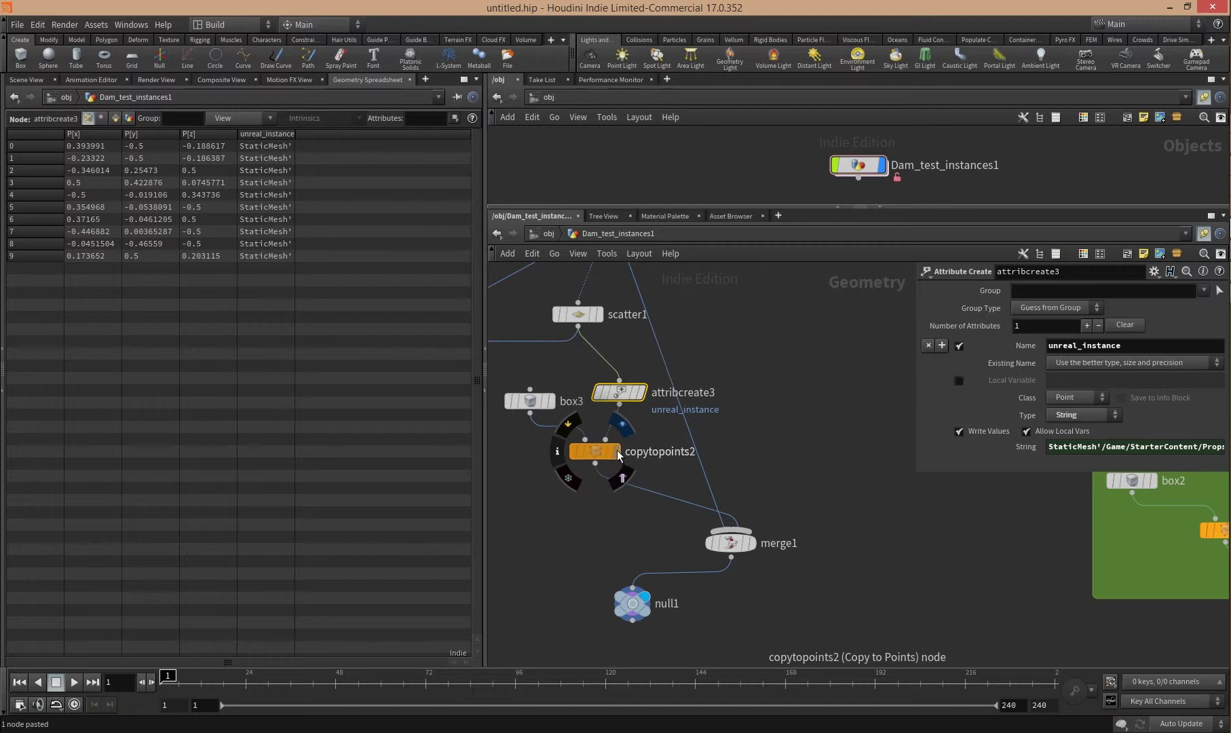
# - Examine the unreal_instance point attribute on copytopoints2, merge1 and null1 in the Geometry Spreadsheet, widening its column to read the mesh path
pyautogui.click(618, 453)
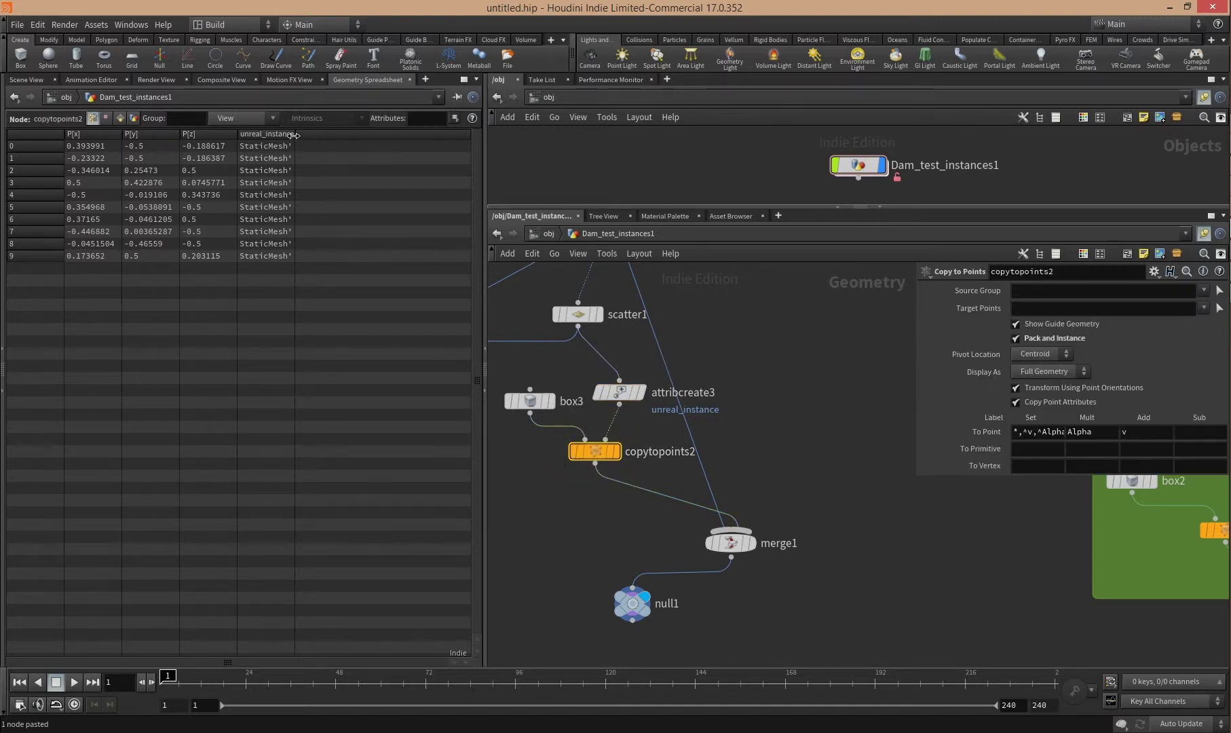
pyautogui.click(292, 135)
pyautogui.moveTo(295, 135); pyautogui.dragTo(451, 137)
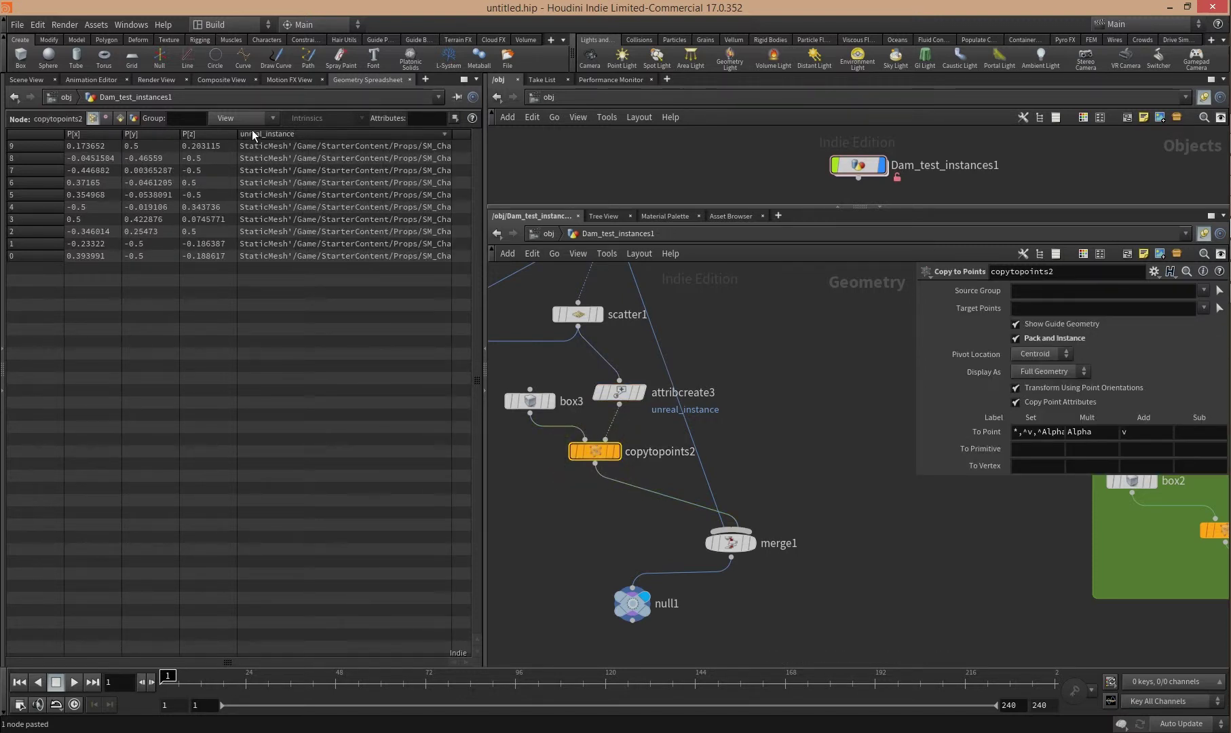
pyautogui.click(731, 543)
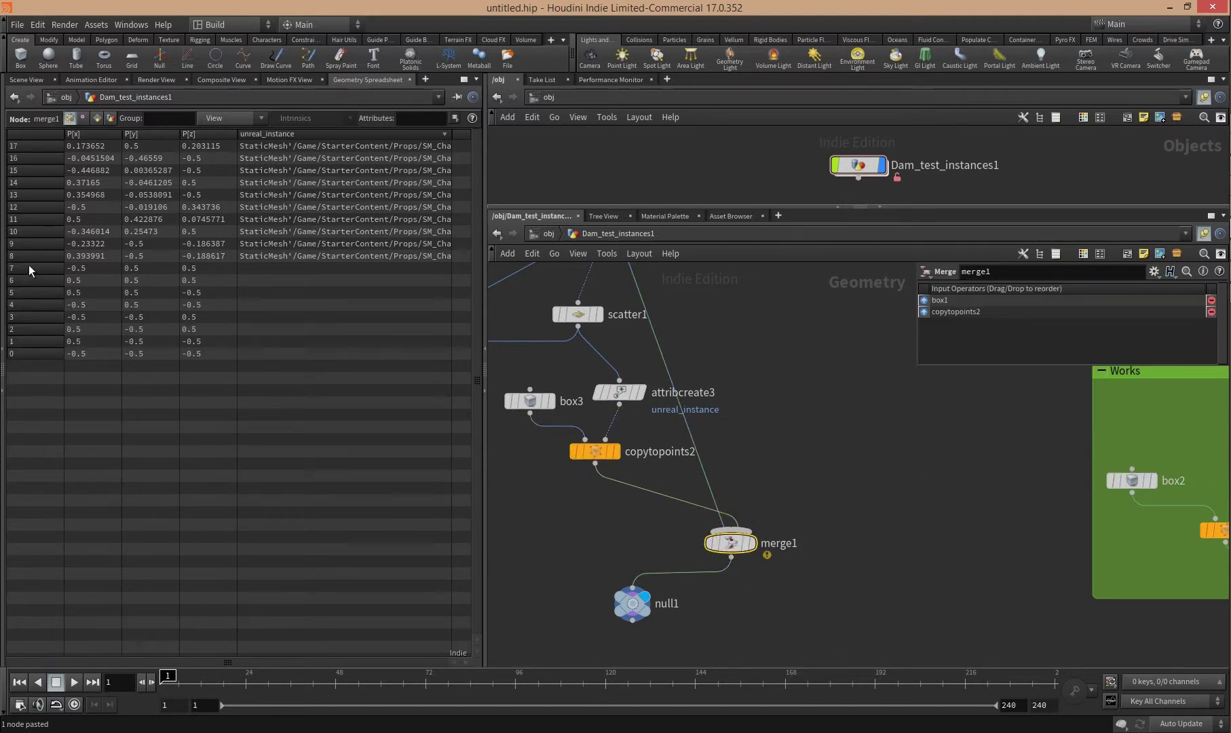
pyautogui.scroll(-3, 755, 459)
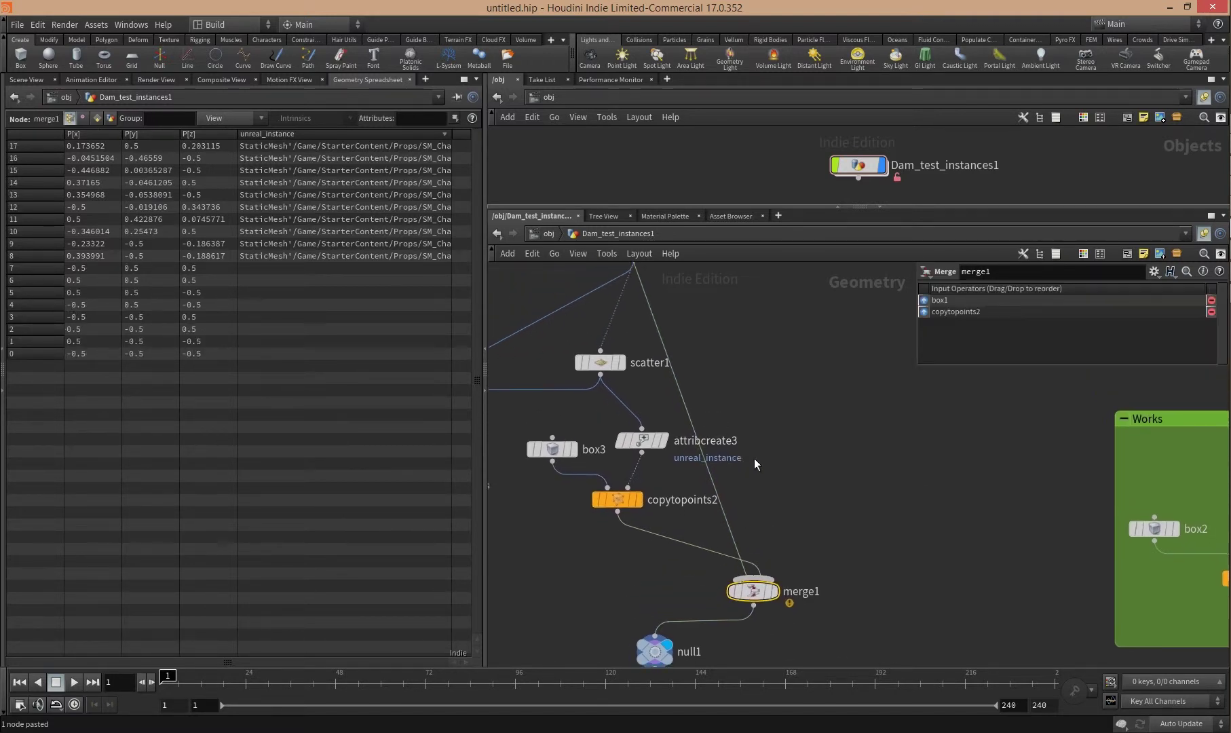
pyautogui.moveTo(801, 457); pyautogui.dragTo(829, 444, button='right')
pyautogui.moveTo(828, 445); pyautogui.dragTo(787, 447, button='middle')
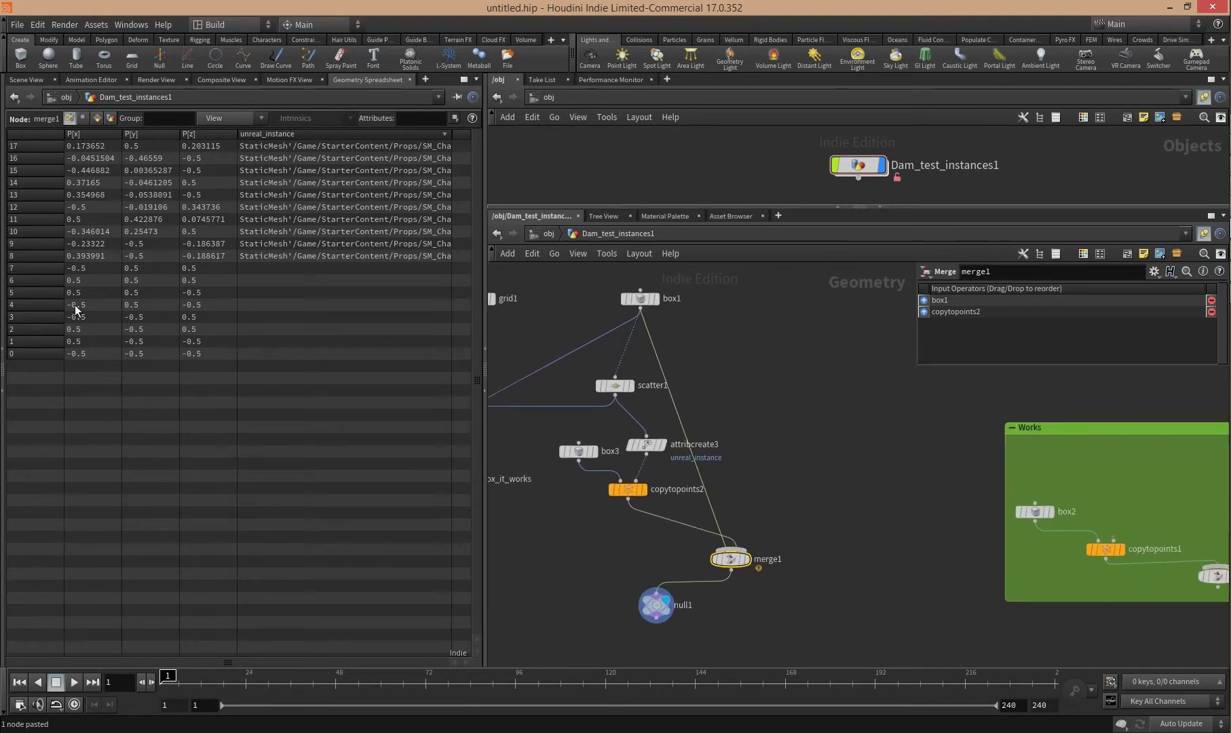
pyautogui.click(665, 604)
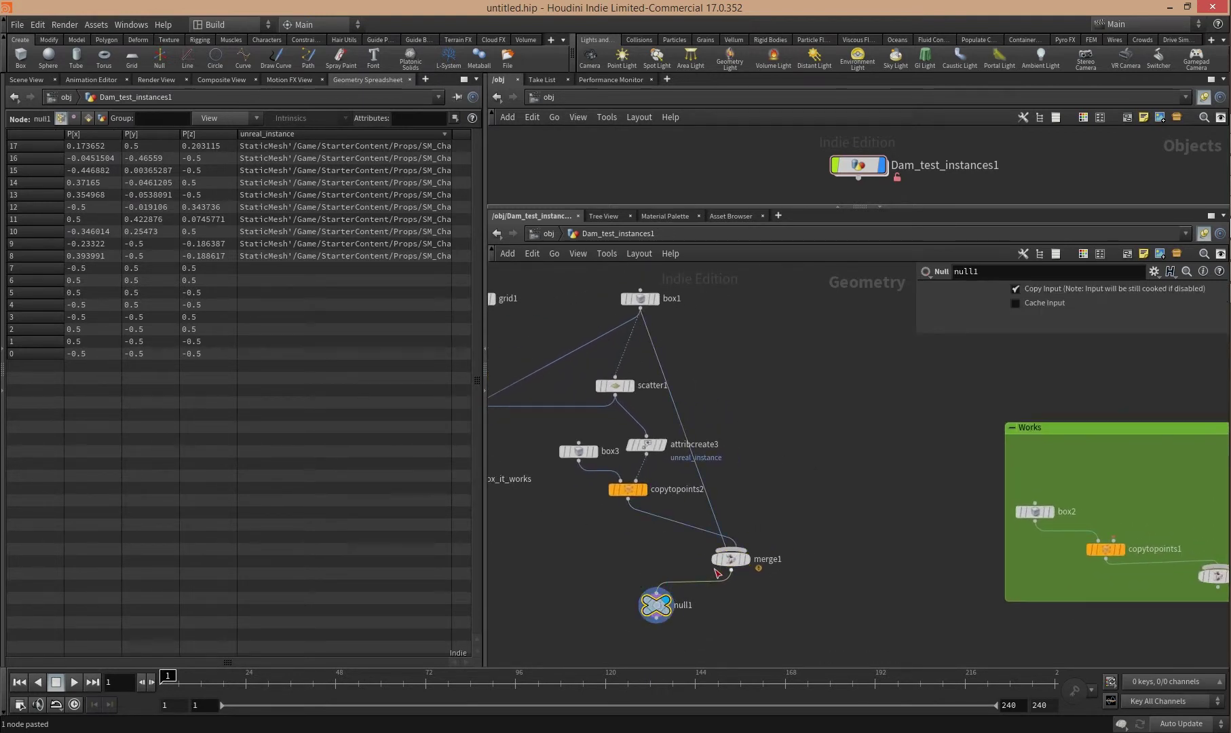
# - Save the node type of the Dam_test_instances1 asset and switch to Unreal Editor
pyautogui.rightClick(859, 170)
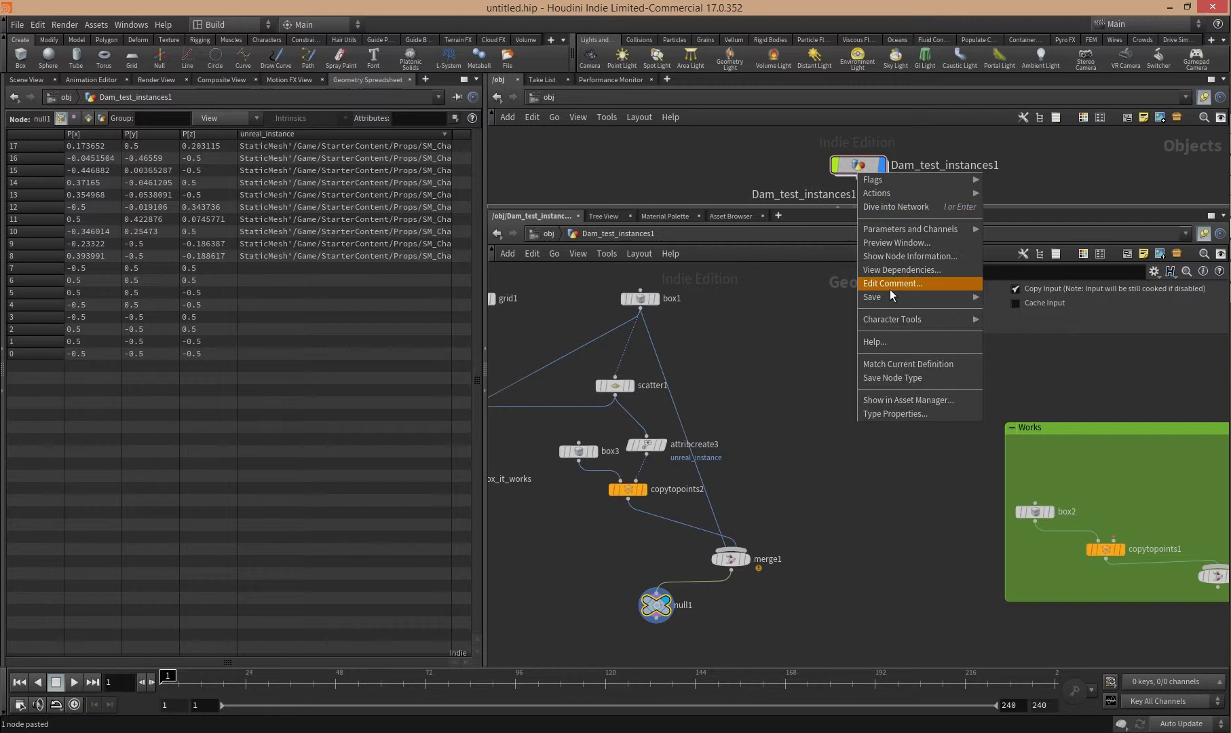
pyautogui.click(887, 375)
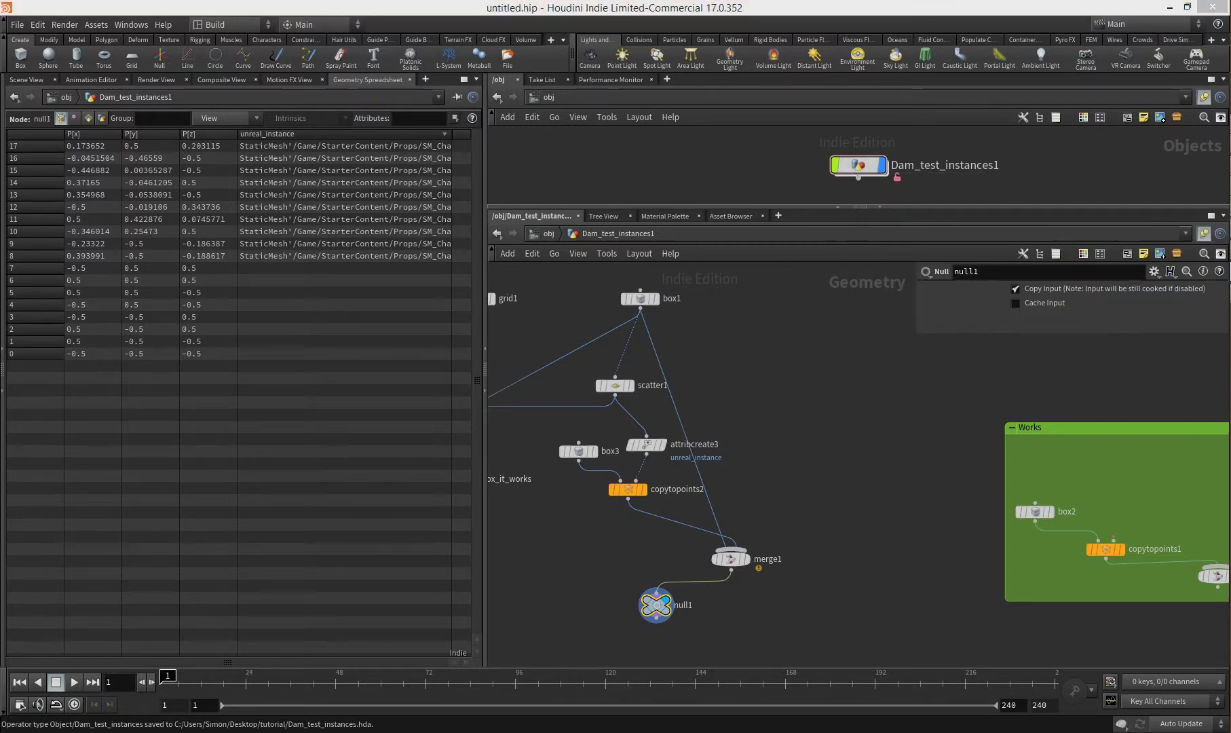
pyautogui.hotkey('alt', 'Tab')
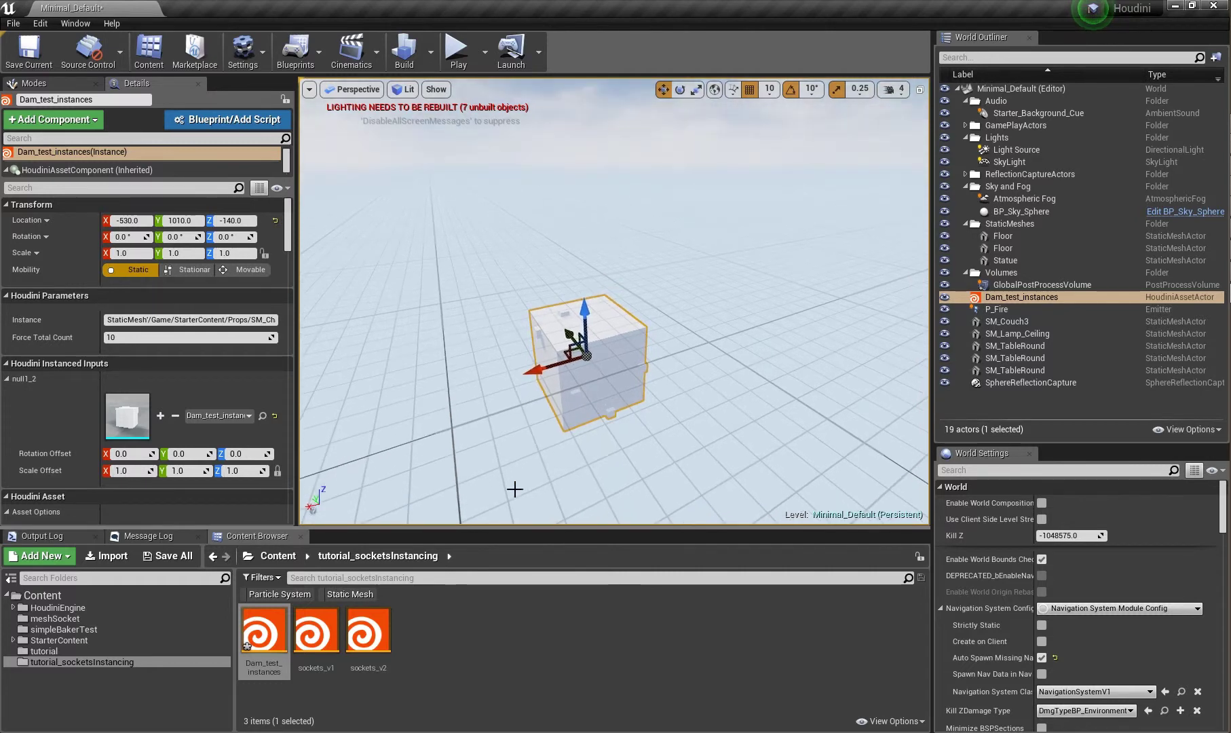
# - Replace the Dam_test_instances actor in the level with a fresh copy of the reimported asset and frame it
pyautogui.press('Delete')
pyautogui.rightClick(264, 634)
pyautogui.click(336, 271)
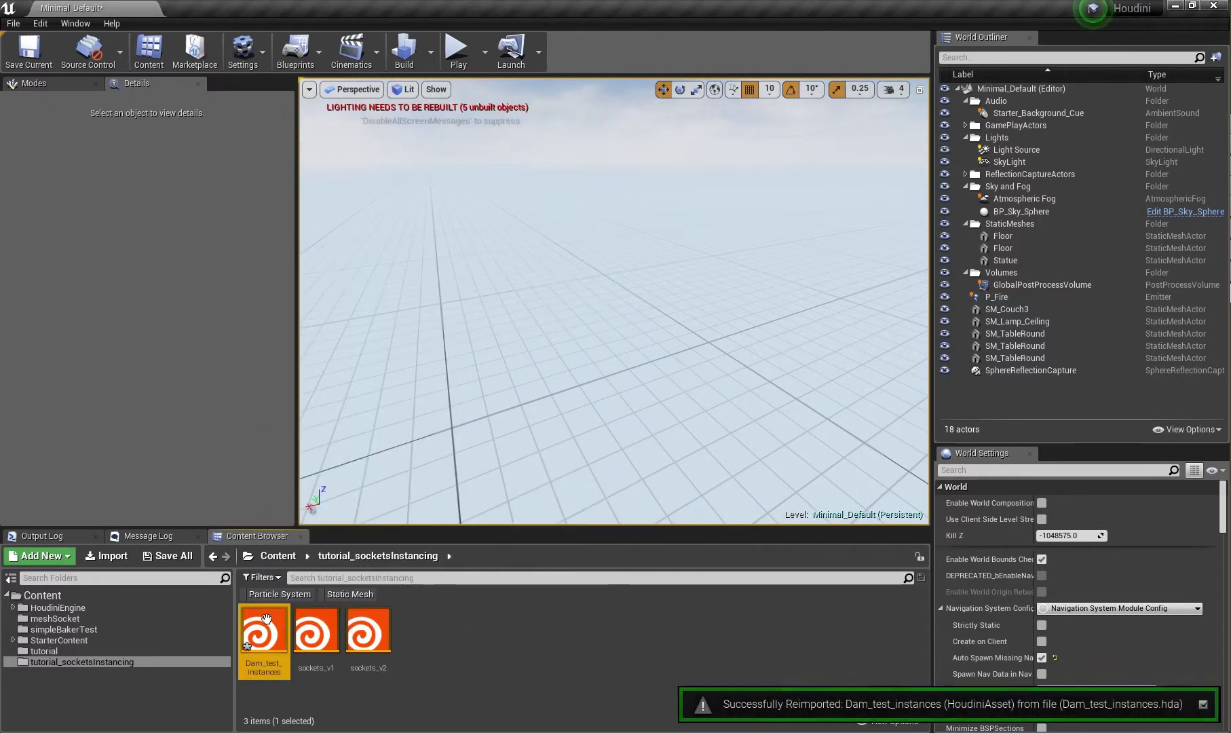
pyautogui.moveTo(266, 620); pyautogui.dragTo(629, 396)
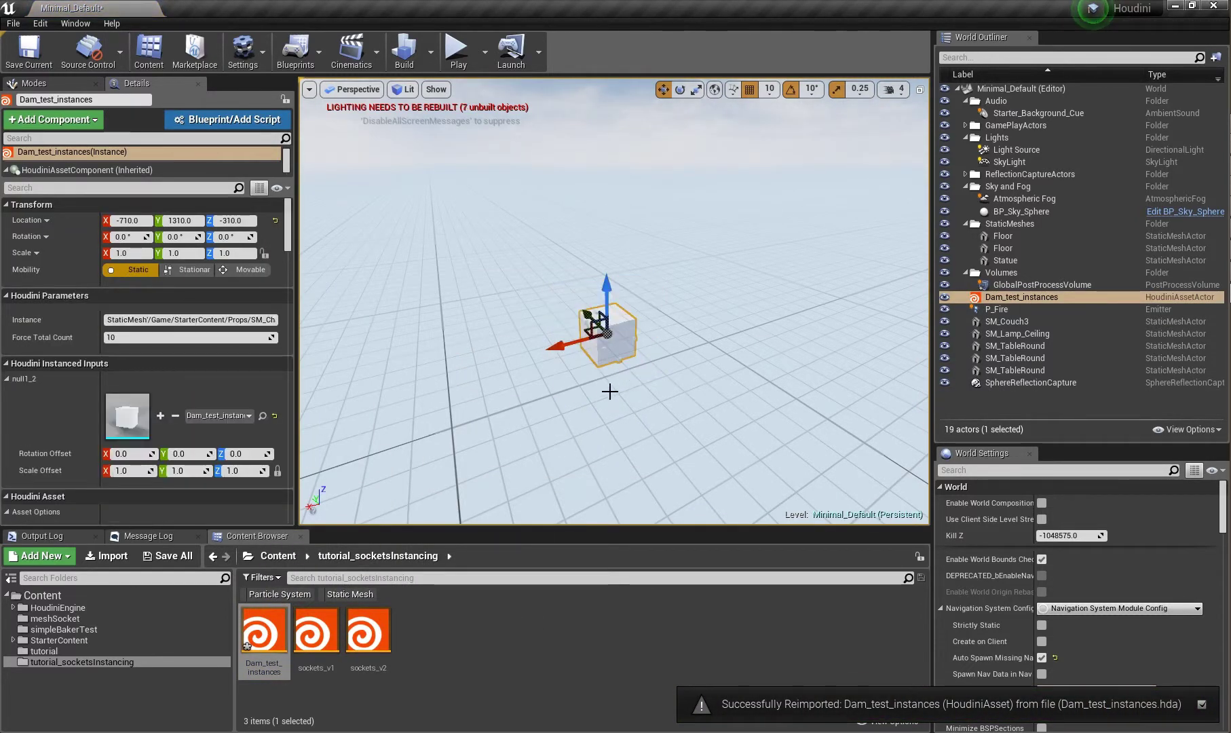
pyautogui.press('f')
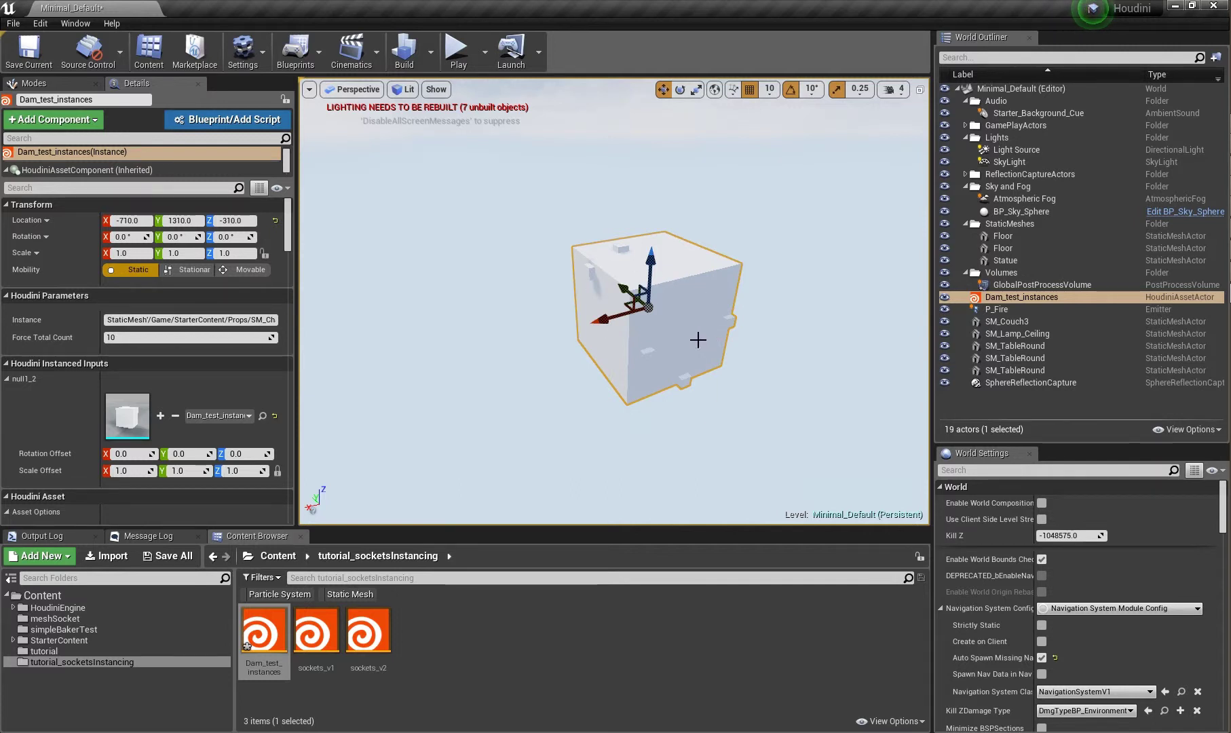
# - Switch to Houdini, shift the red "Does not work with scatter > 16" network box slightly and align its merge node above does_not_work
pyautogui.hotkey('alt', 'Tab')
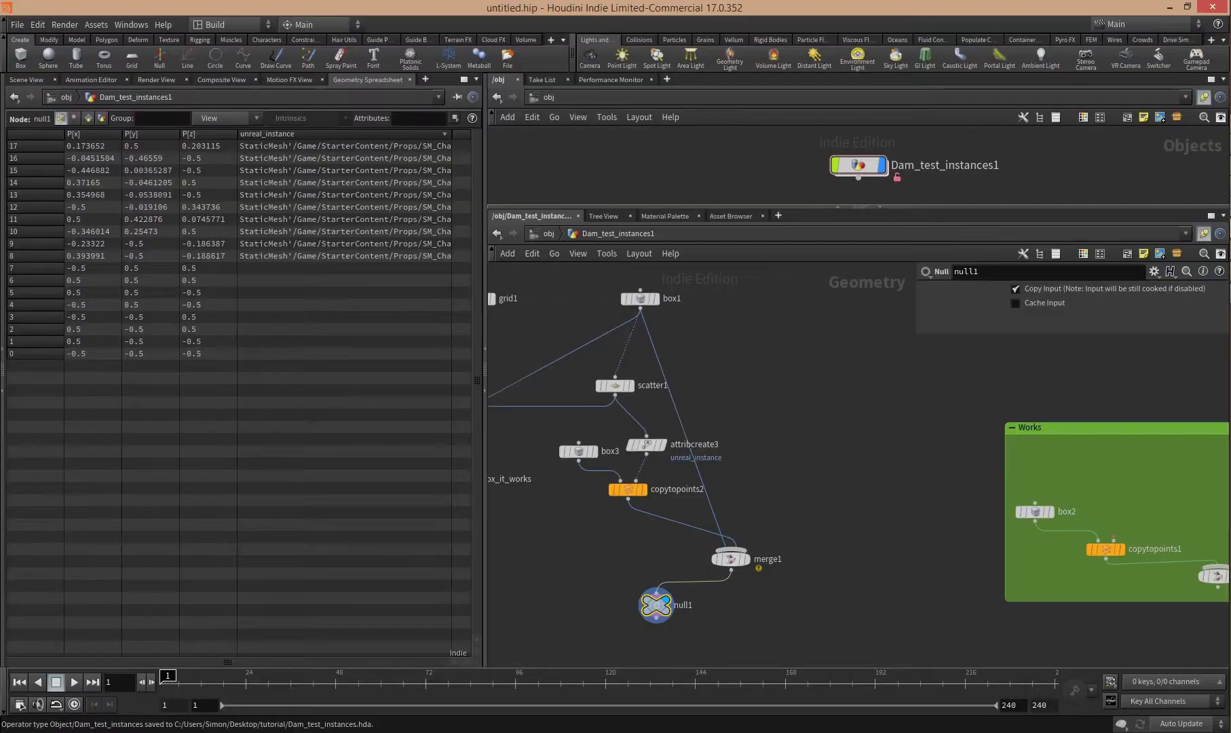
pyautogui.moveTo(769, 368); pyautogui.dragTo(922, 382, button='middle')
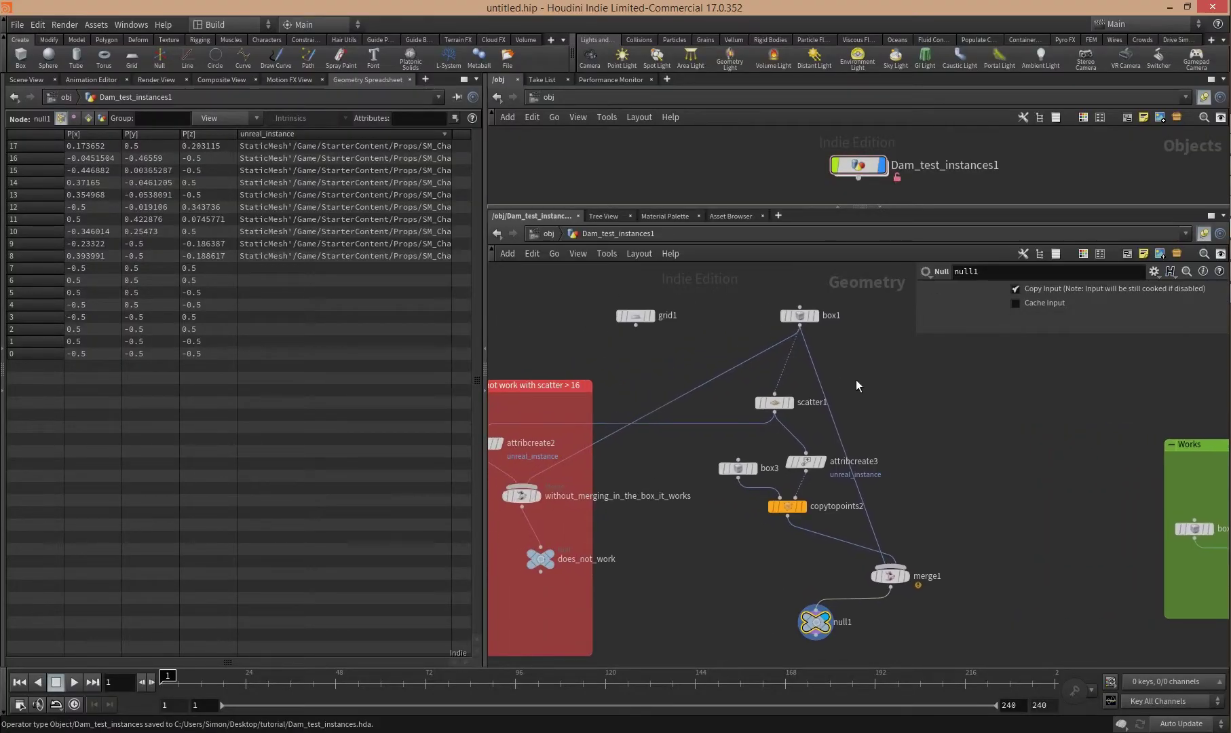
pyautogui.moveTo(707, 355)
pyautogui.mouseDown(button='middle')
pyautogui.moveTo(761, 360)
pyautogui.moveTo(731, 359)
pyautogui.mouseUp(button='middle')
pyautogui.scroll(-2, 750, 357)
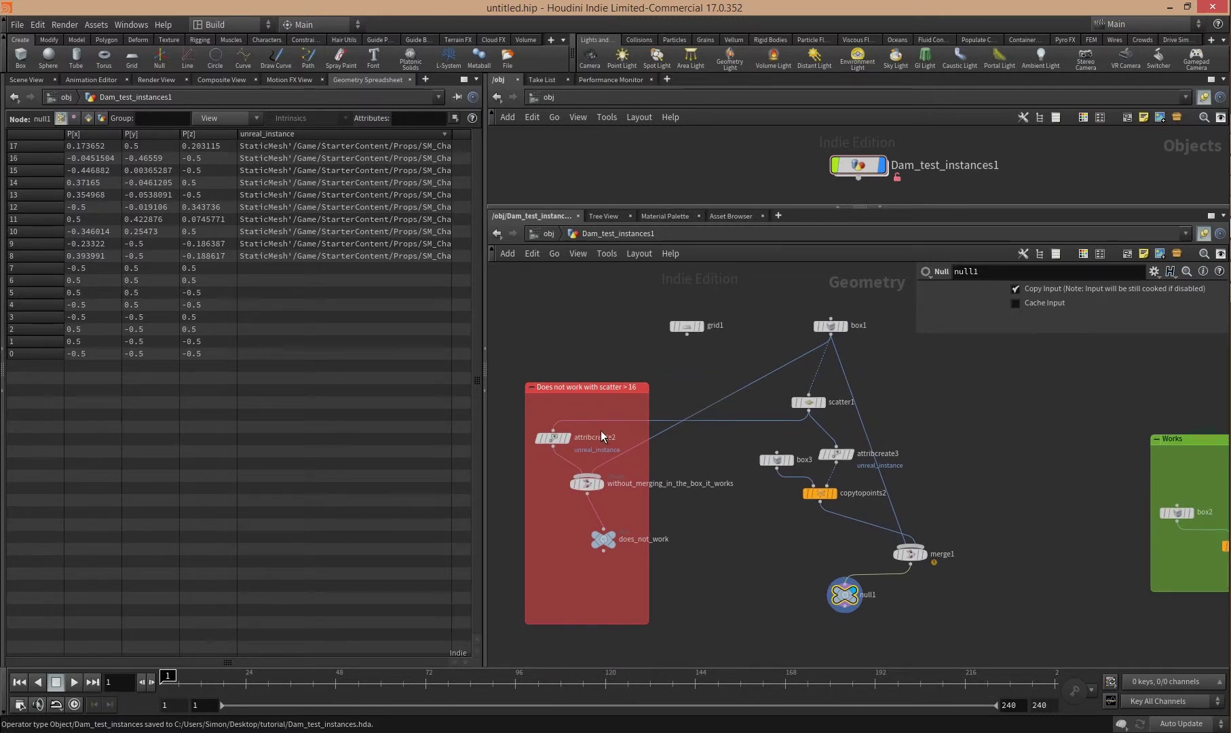
pyautogui.moveTo(598, 389); pyautogui.dragTo(619, 381)
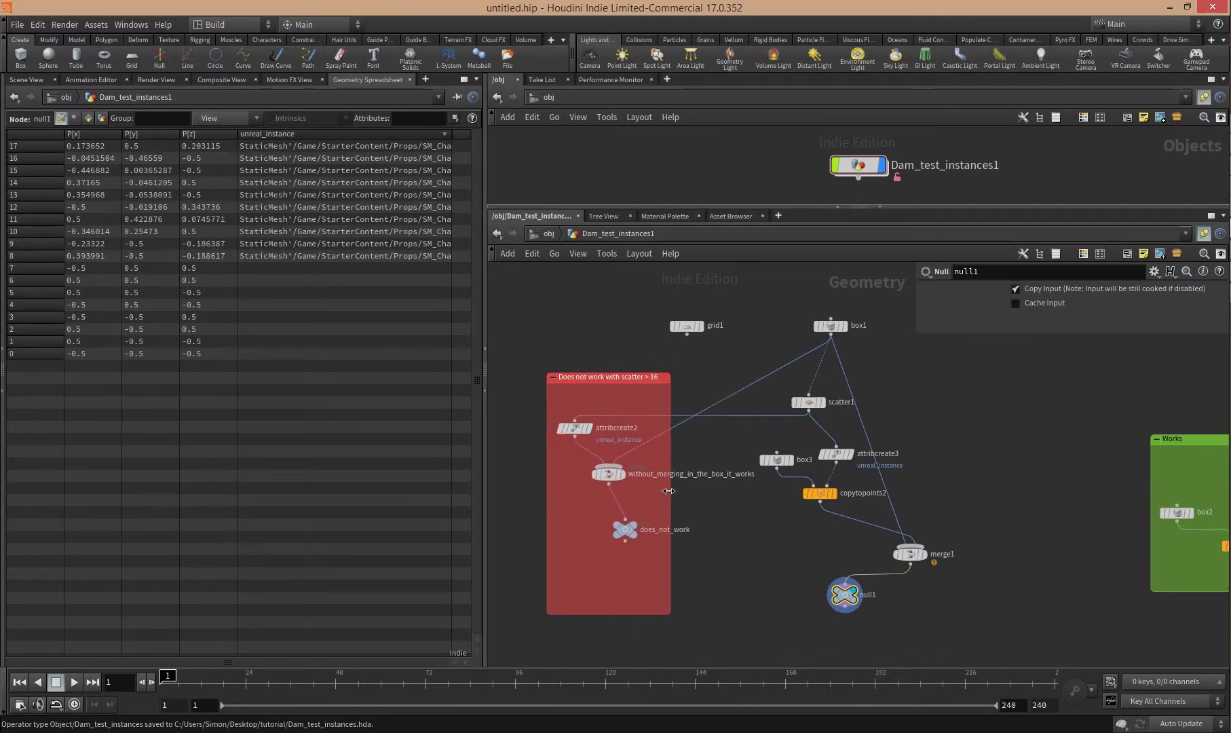
pyautogui.scroll(4, 682, 490)
pyautogui.moveTo(742, 424); pyautogui.dragTo(765, 439, button='middle')
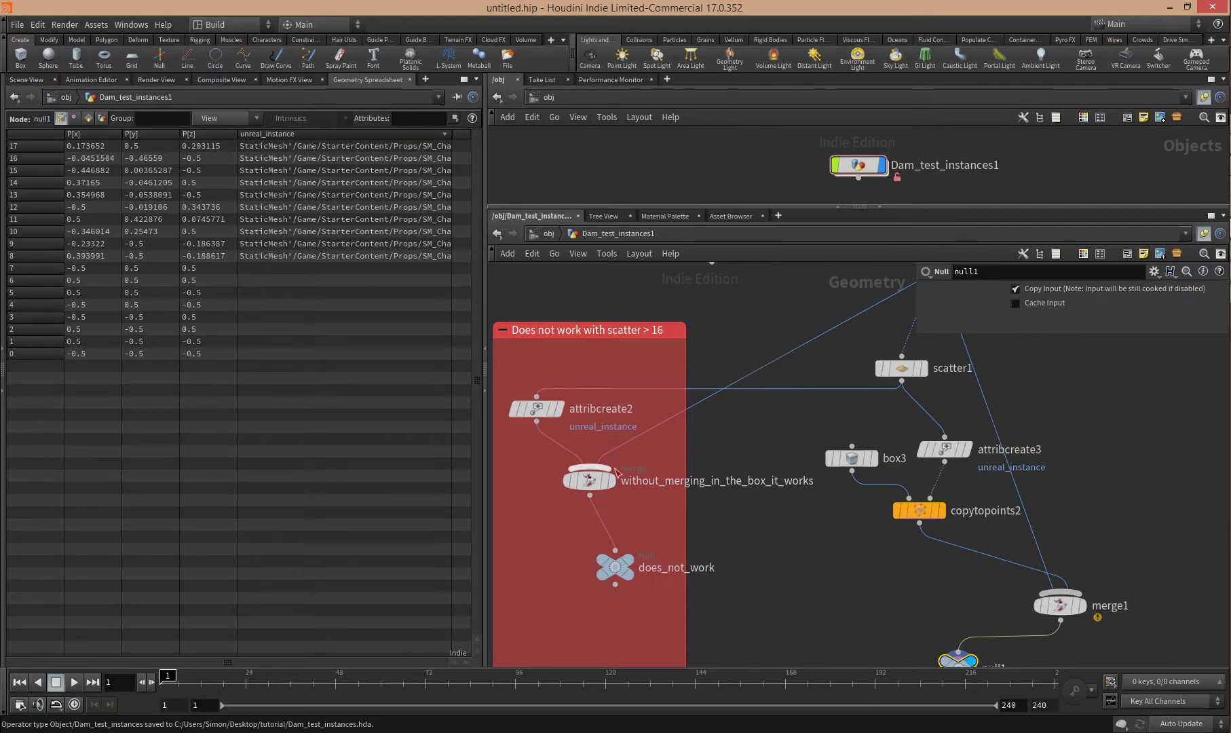
pyautogui.moveTo(589, 490); pyautogui.dragTo(615, 504)
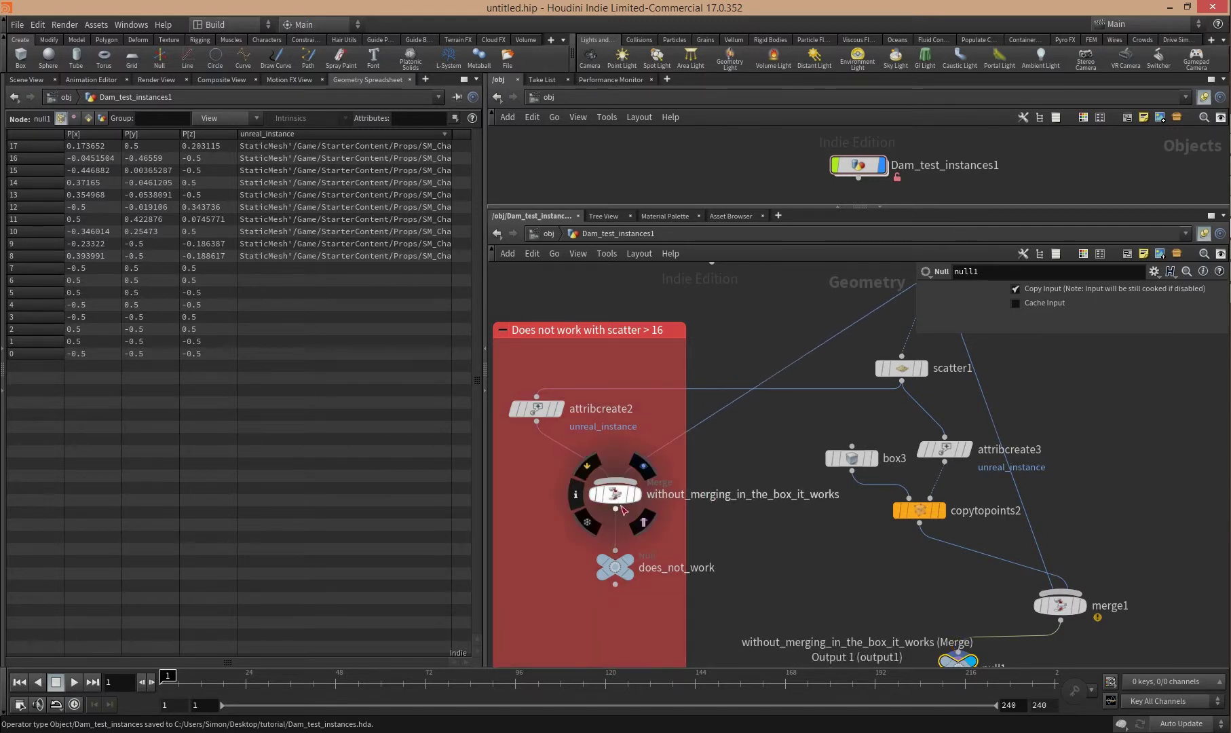
# - Show the point attributes of attribcreate2 from the red network box in the Geometry Spreadsheet
pyautogui.moveTo(767, 413); pyautogui.dragTo(734, 447, button='middle')
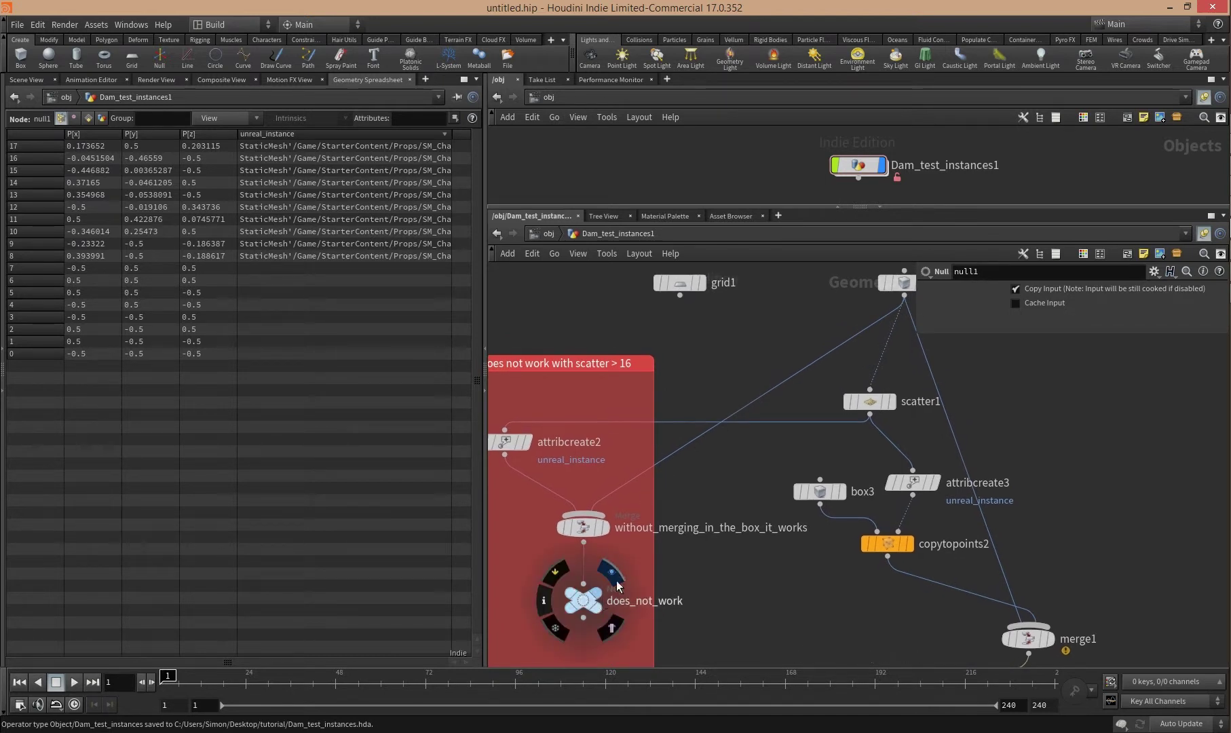
pyautogui.moveTo(706, 494); pyautogui.dragTo(736, 489, button='middle')
pyautogui.click(535, 440)
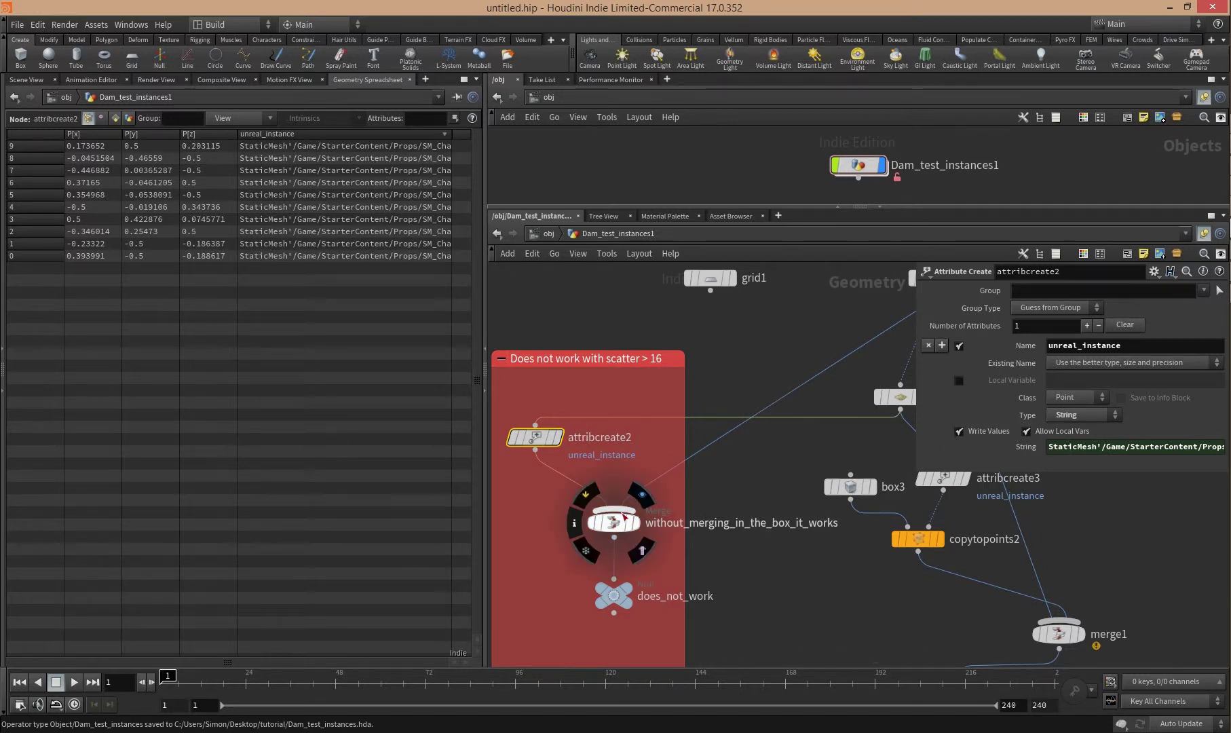
pyautogui.moveTo(771, 364); pyautogui.dragTo(727, 390, button='middle')
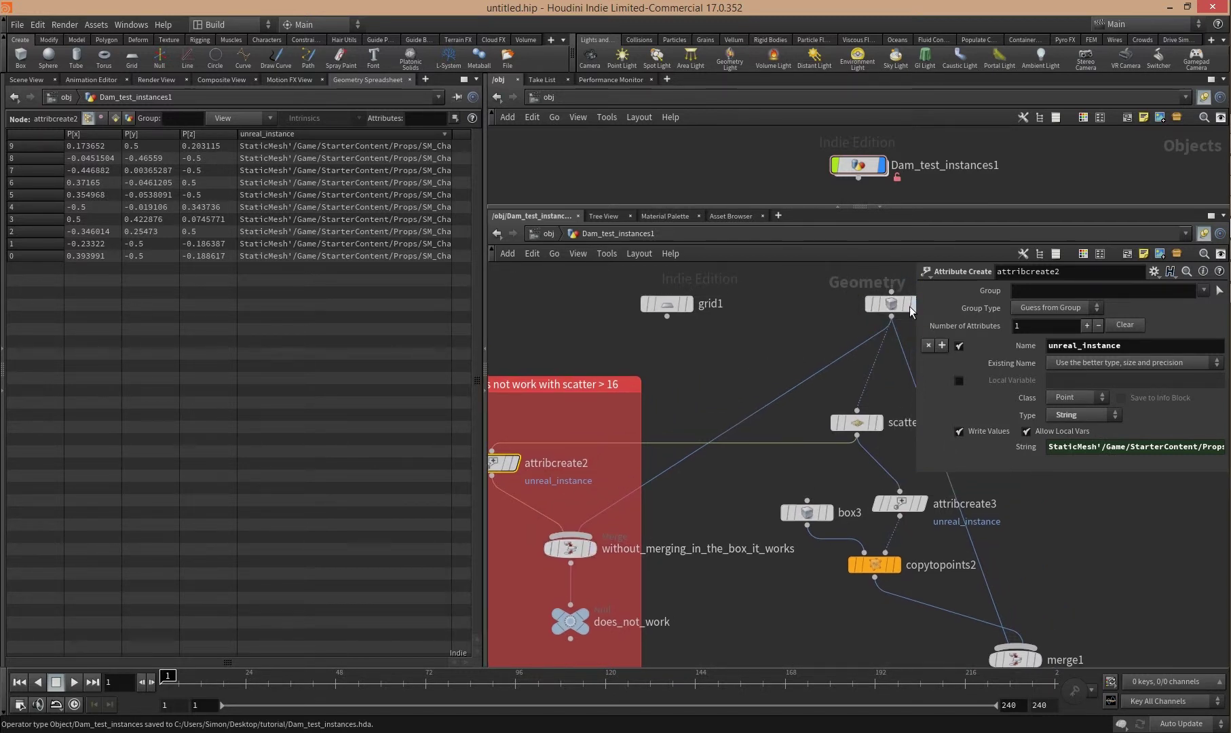
# - Align box1 above scatter1 and nudge grid1 slightly toward it
pyautogui.click(863, 304)
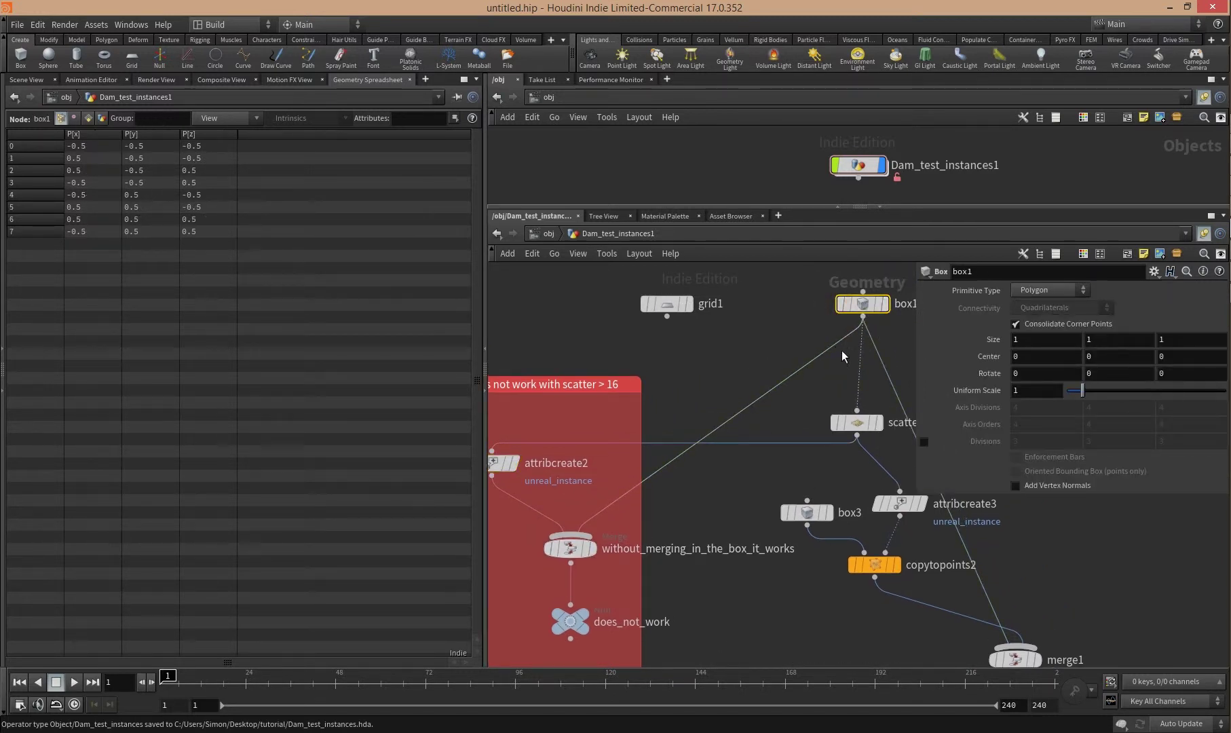
pyautogui.moveTo(662, 306); pyautogui.dragTo(677, 306)
pyautogui.moveTo(664, 439); pyautogui.dragTo(702, 420, button='middle')
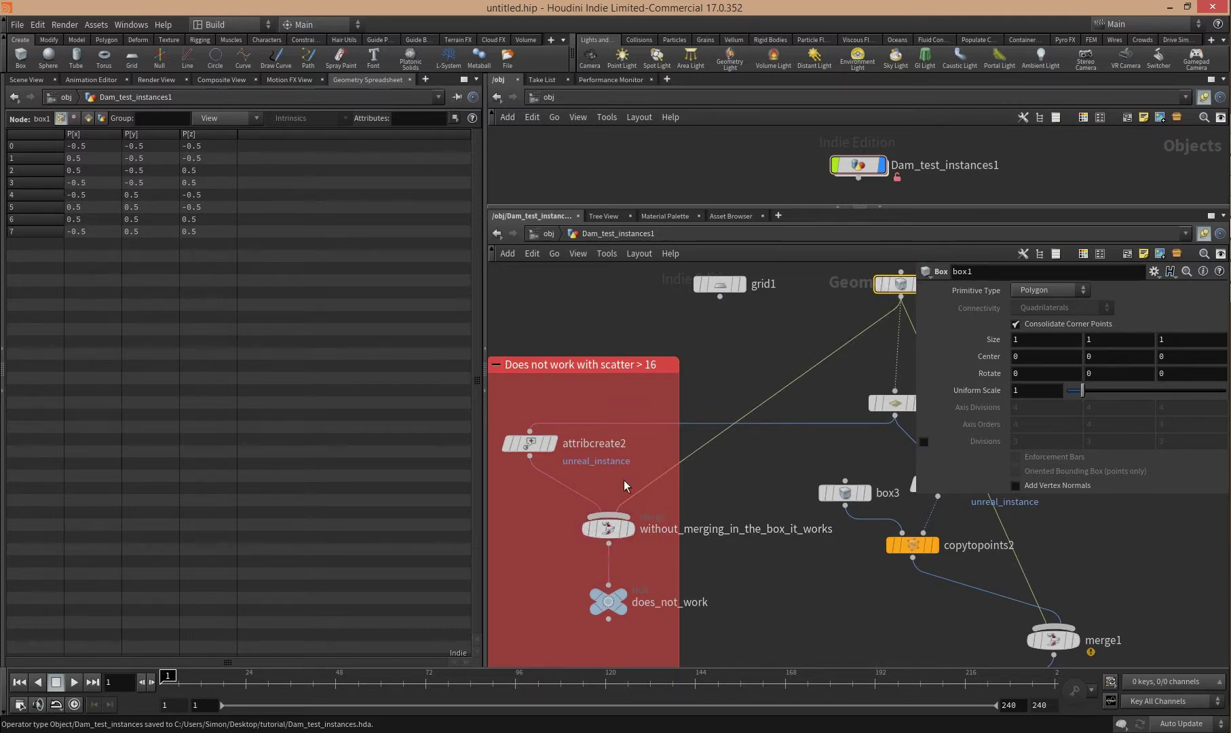
# - Set the display flag on attribcreate2 and view its scattered points in the Scene View
pyautogui.moveTo(533, 452)
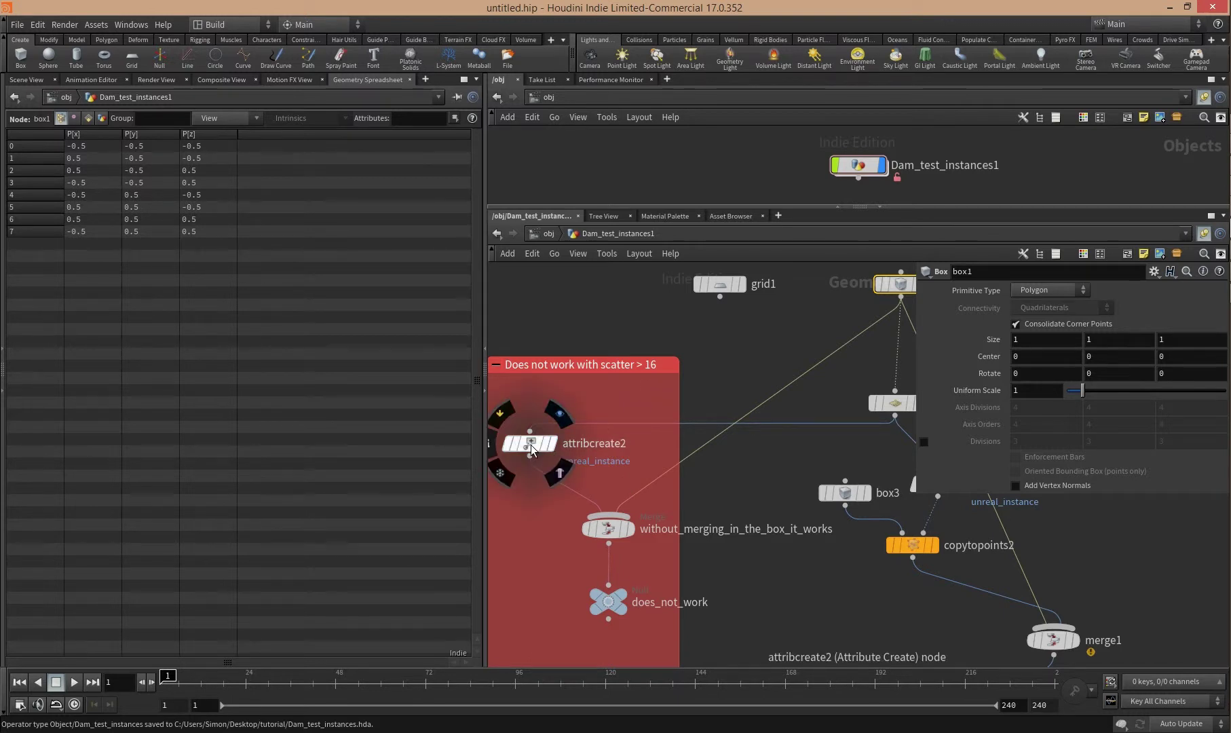
pyautogui.click(558, 414)
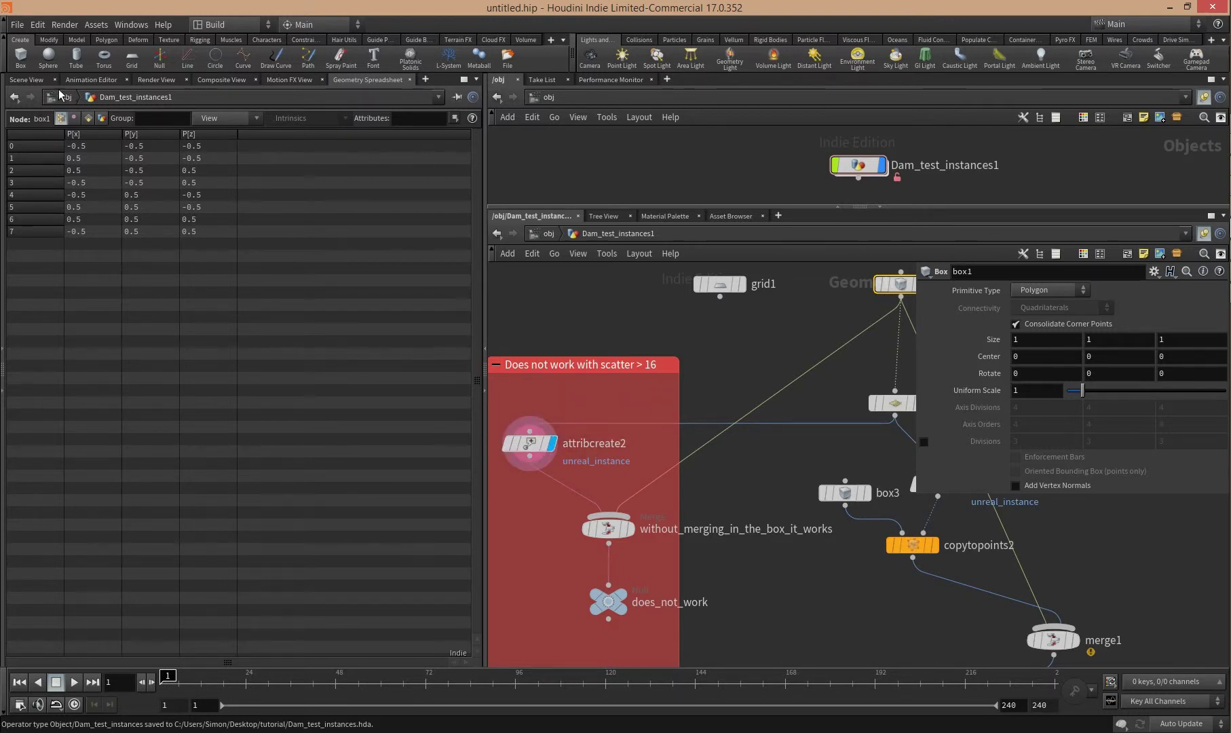
pyautogui.click(33, 80)
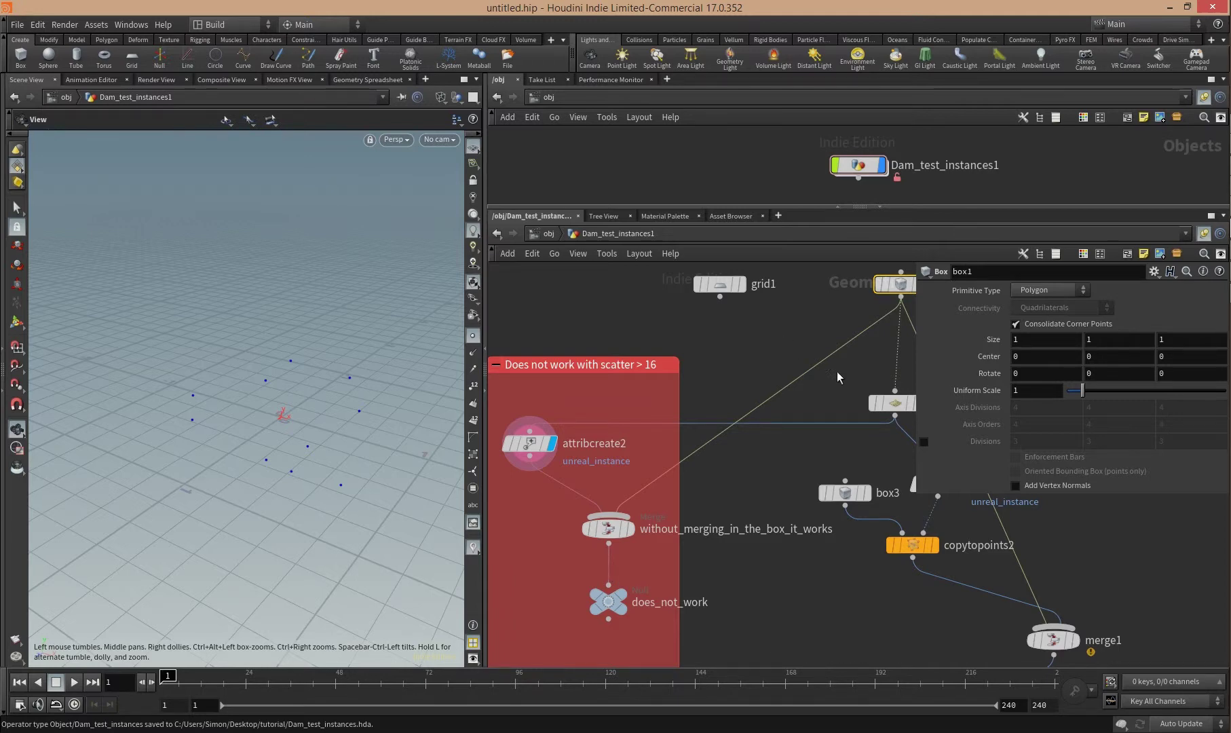
pyautogui.moveTo(765, 374); pyautogui.dragTo(723, 366, button='middle')
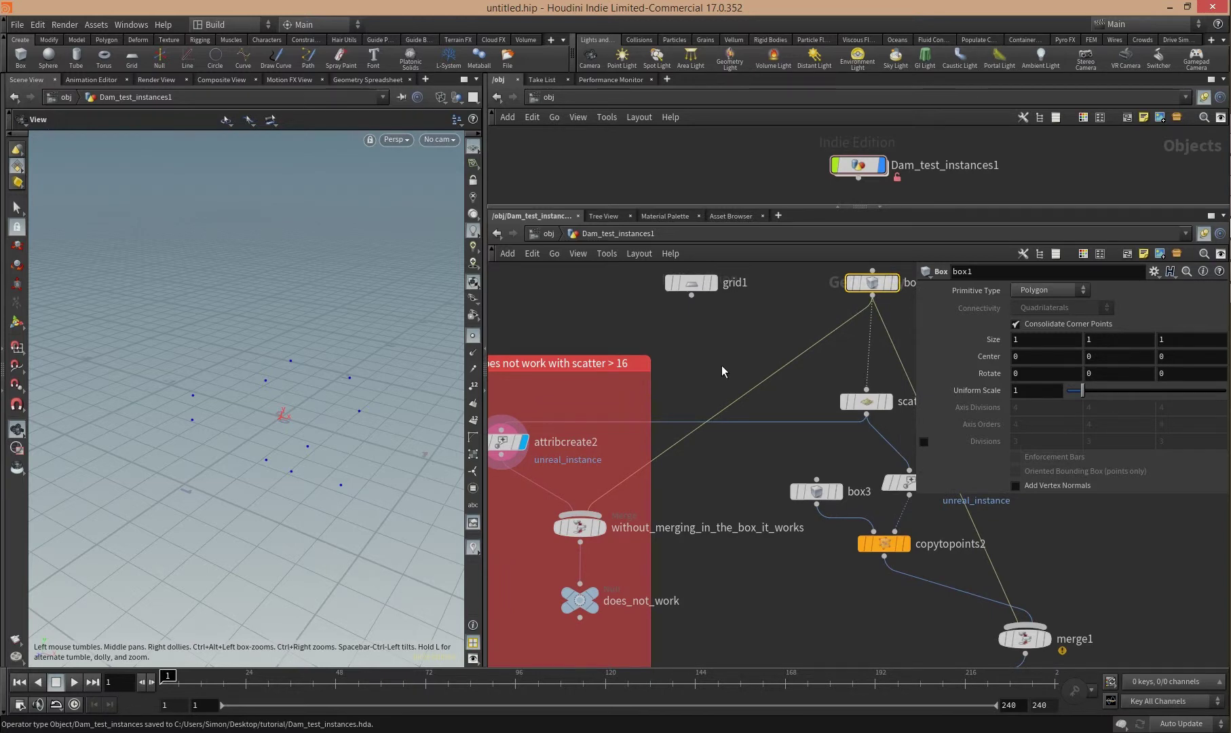